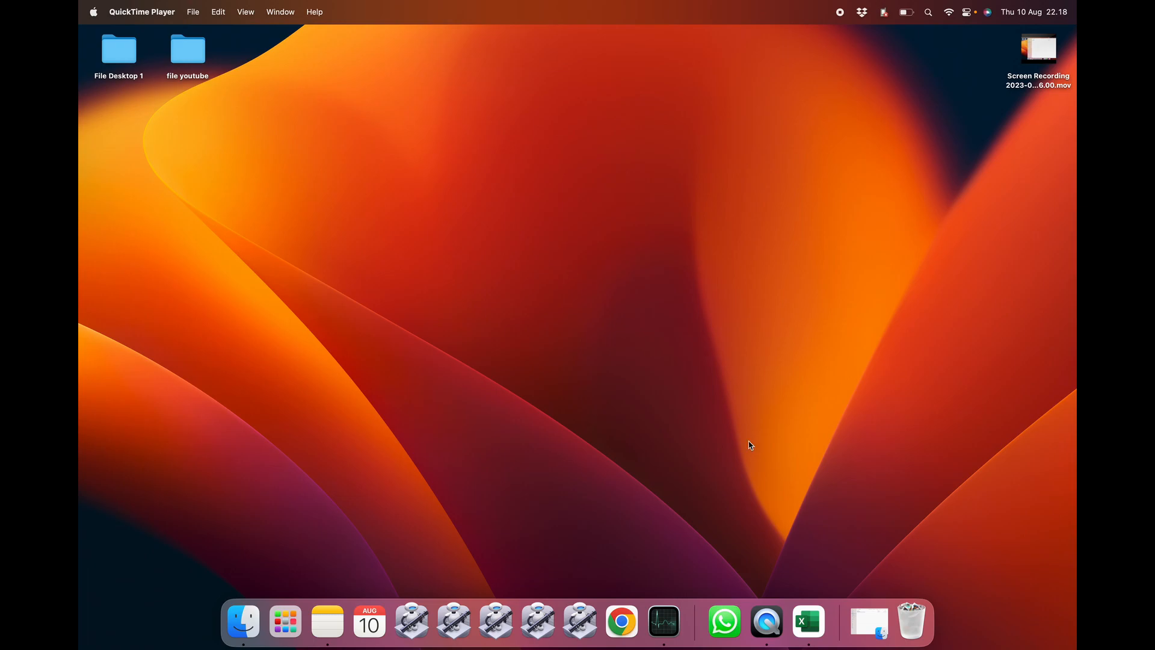
# - Open the workbook cara Membuat Grafik di Microsoft Excel.xlsx from the cara Membuat Grafik di Microsoft Excel folder inside the desktop folder file youtube
pyautogui.click(858, 612)
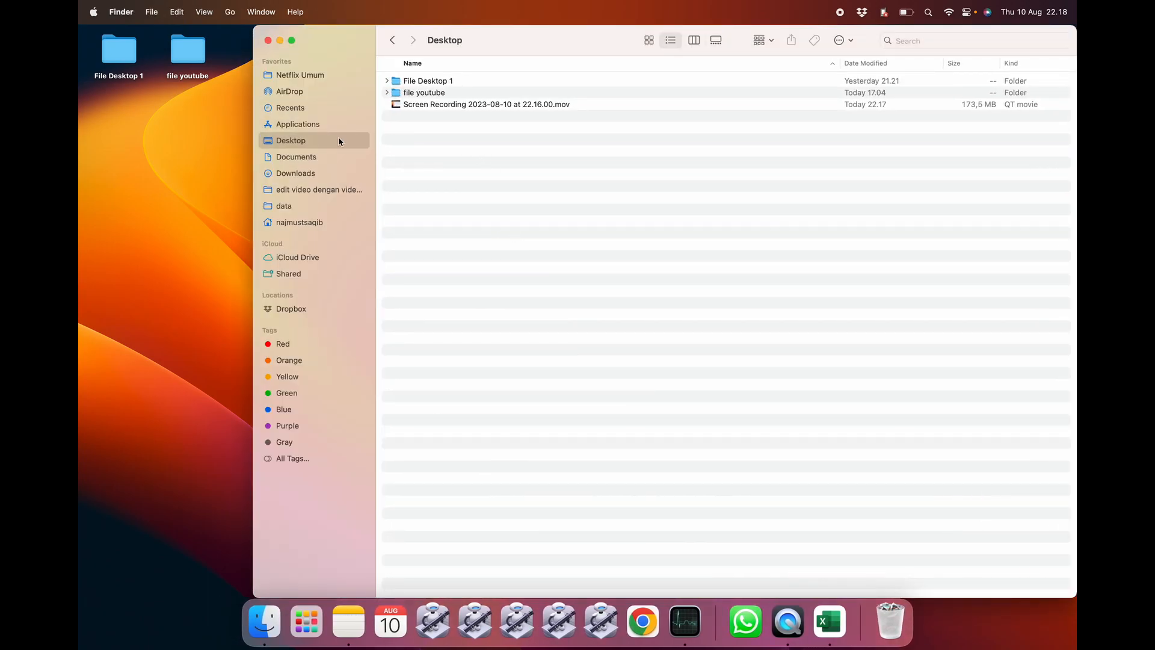
pyautogui.doubleClick(421, 93)
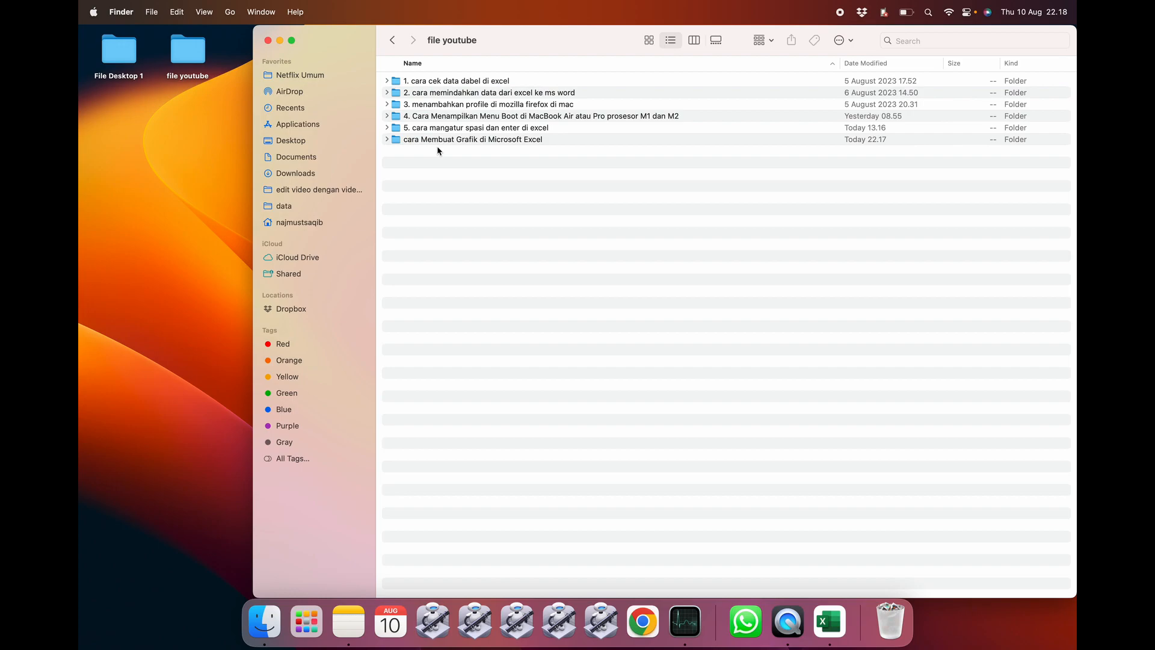
pyautogui.doubleClick(433, 139)
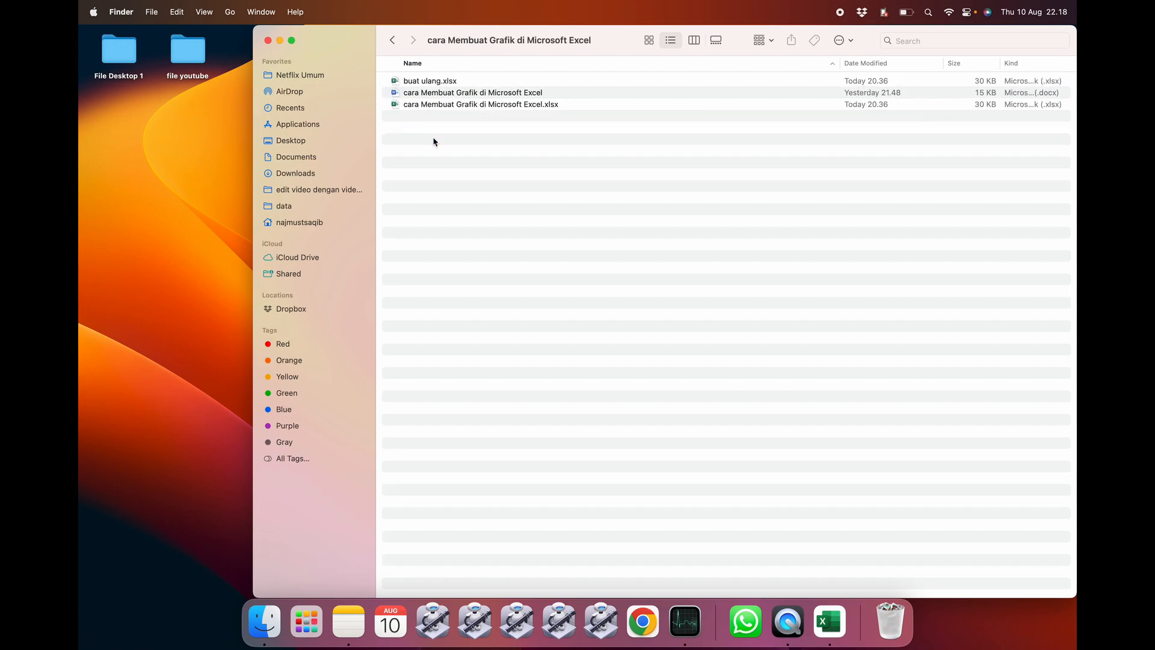
pyautogui.click(452, 105)
pyautogui.doubleClick(471, 105)
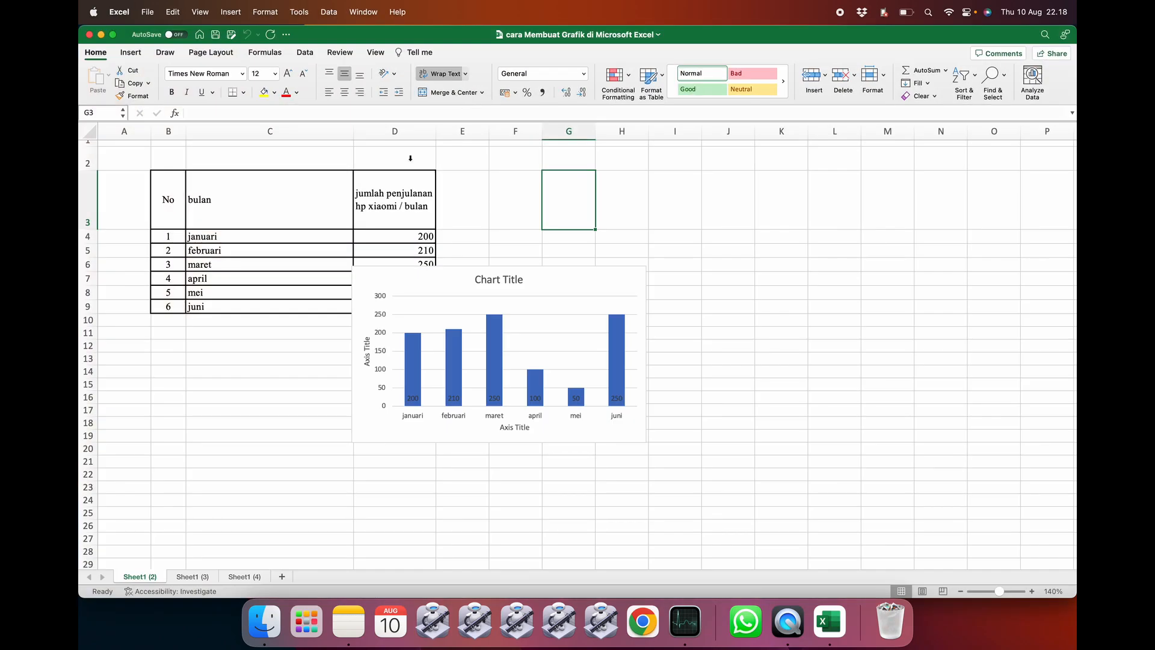
# - Move the column chart on Sheet1 (2) off the sales table into the empty cells beside it
pyautogui.click(266, 404)
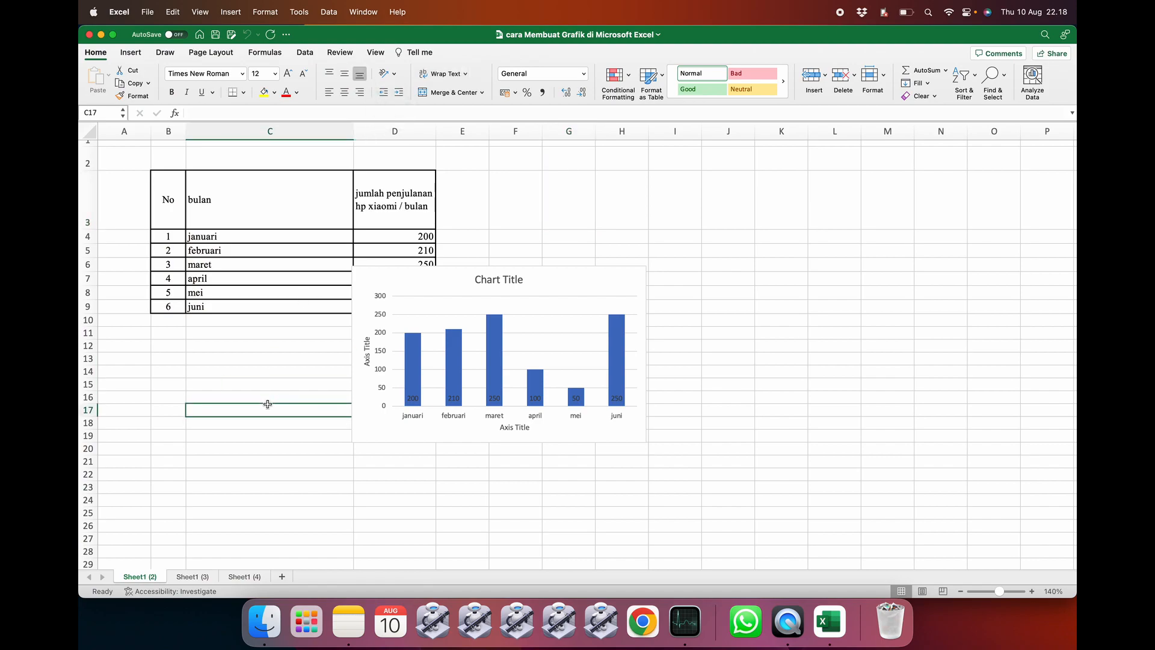
pyautogui.moveTo(427, 286); pyautogui.dragTo(552, 250)
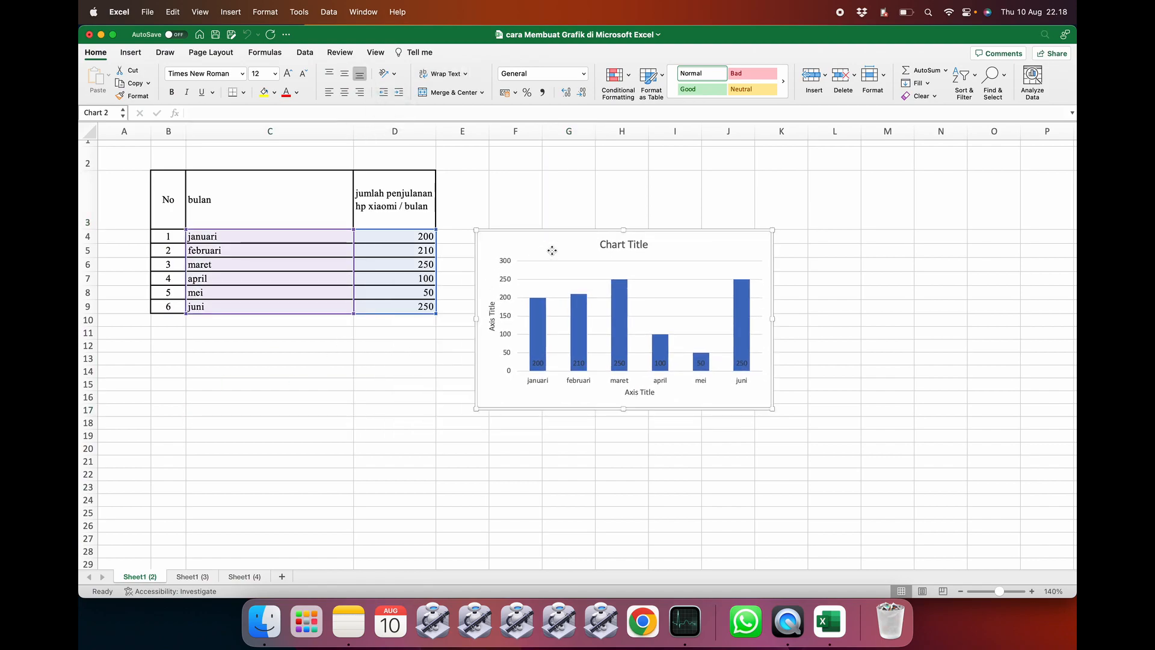
pyautogui.click(459, 320)
# - Correct the sales column header in D3 to read "jumlah penjualan hp xiaomi / bulan"
pyautogui.click(261, 213)
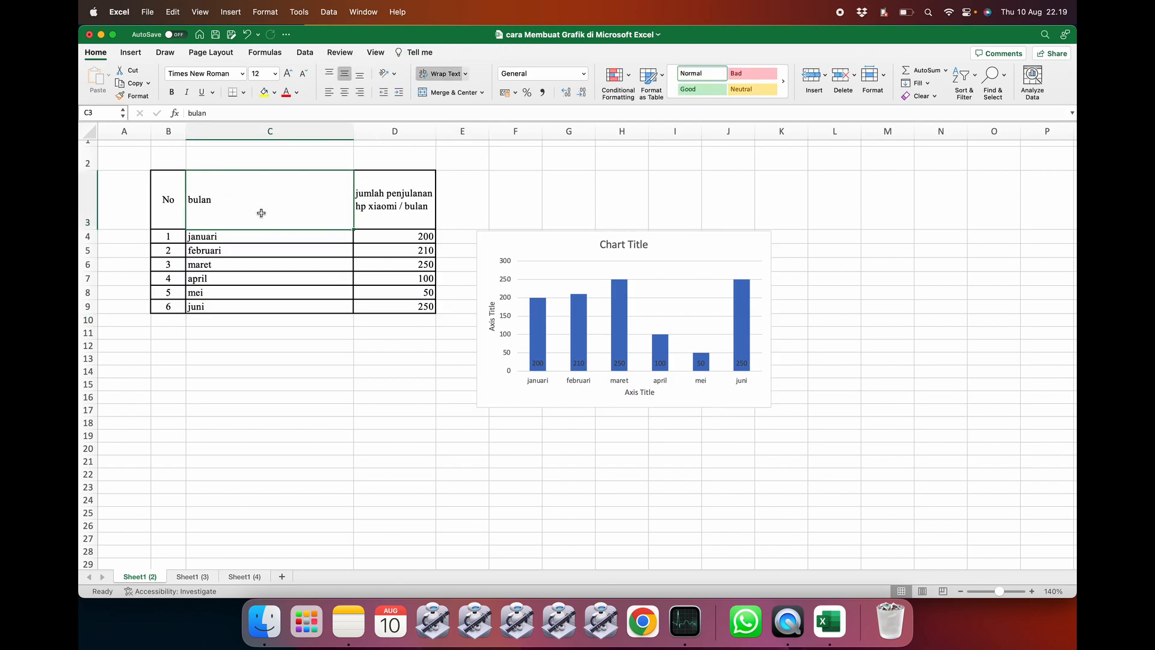
pyautogui.click(394, 213)
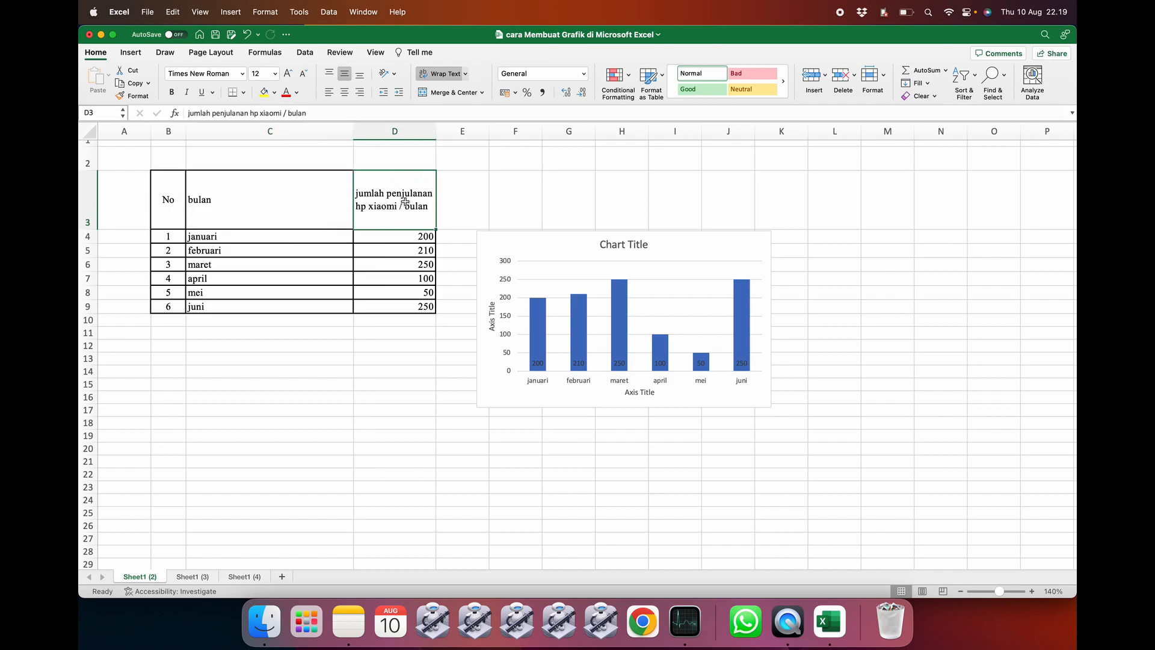
pyautogui.click(233, 115)
pyautogui.press('BackSpace')
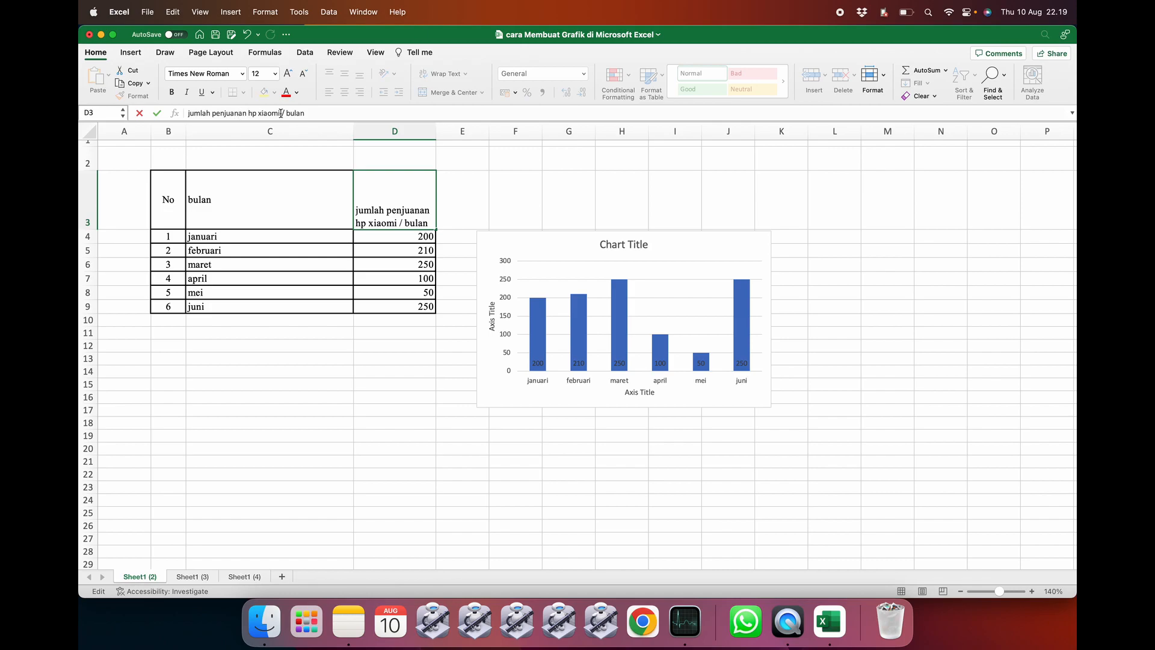
pyautogui.press('BackSpace')
pyautogui.write('l')
pyautogui.press('Return')
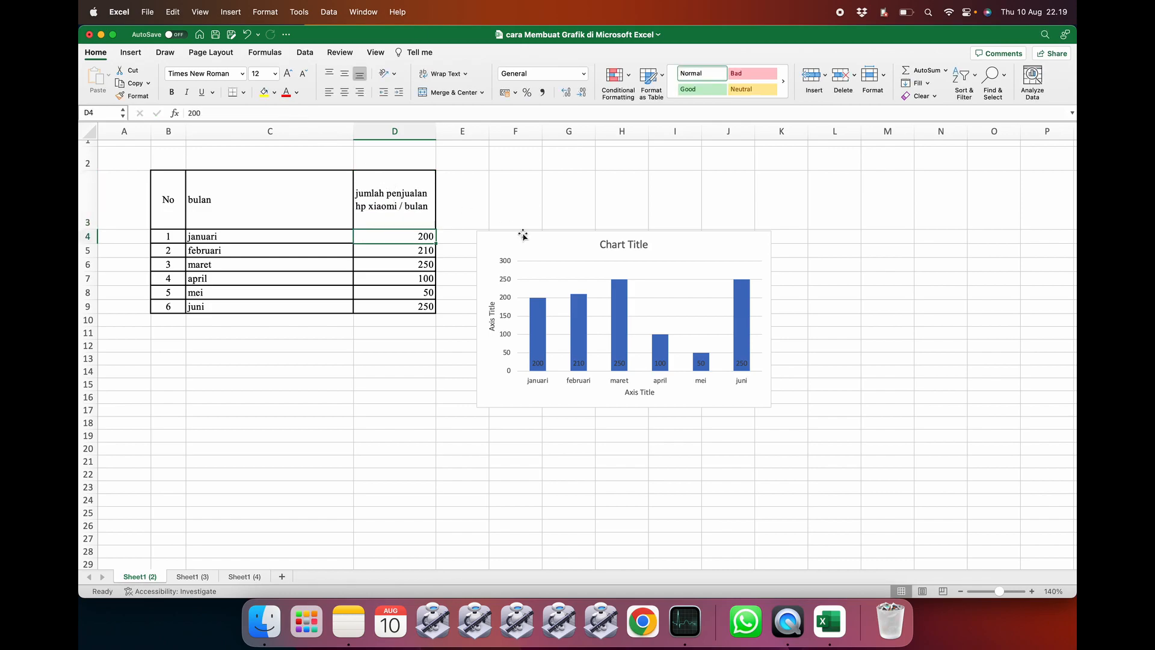
# - Examine the single-series chart on Sheet1 (2) and the four-brand clustered column chart with its table on Sheet1 (3)
pyautogui.click(590, 259)
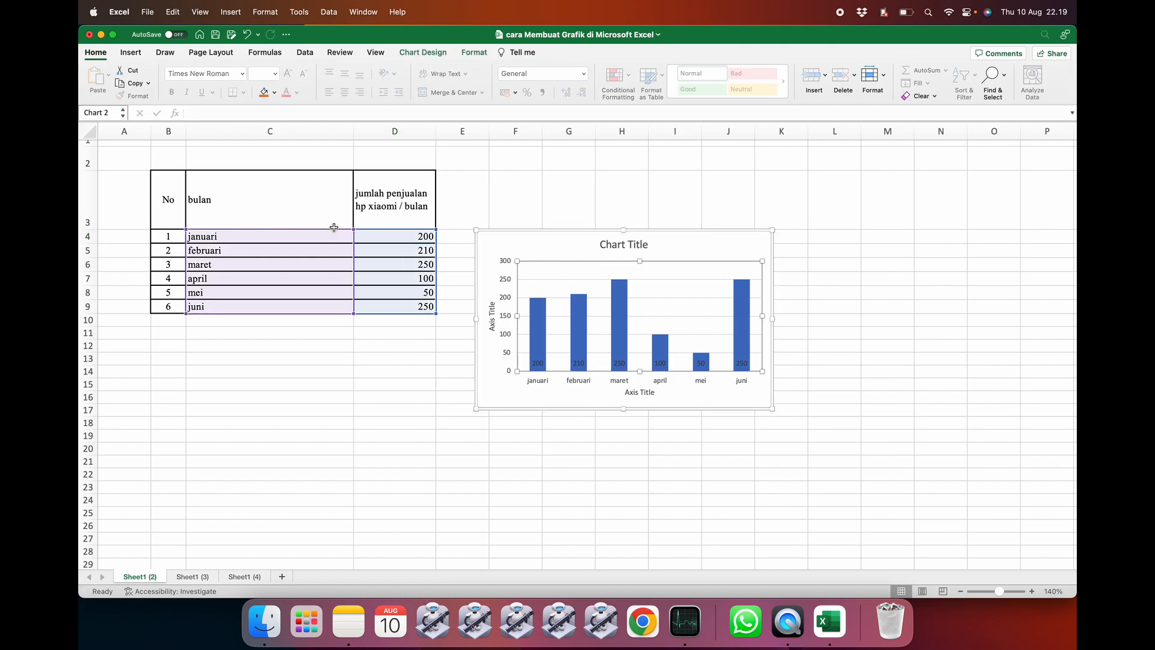
pyautogui.click(269, 373)
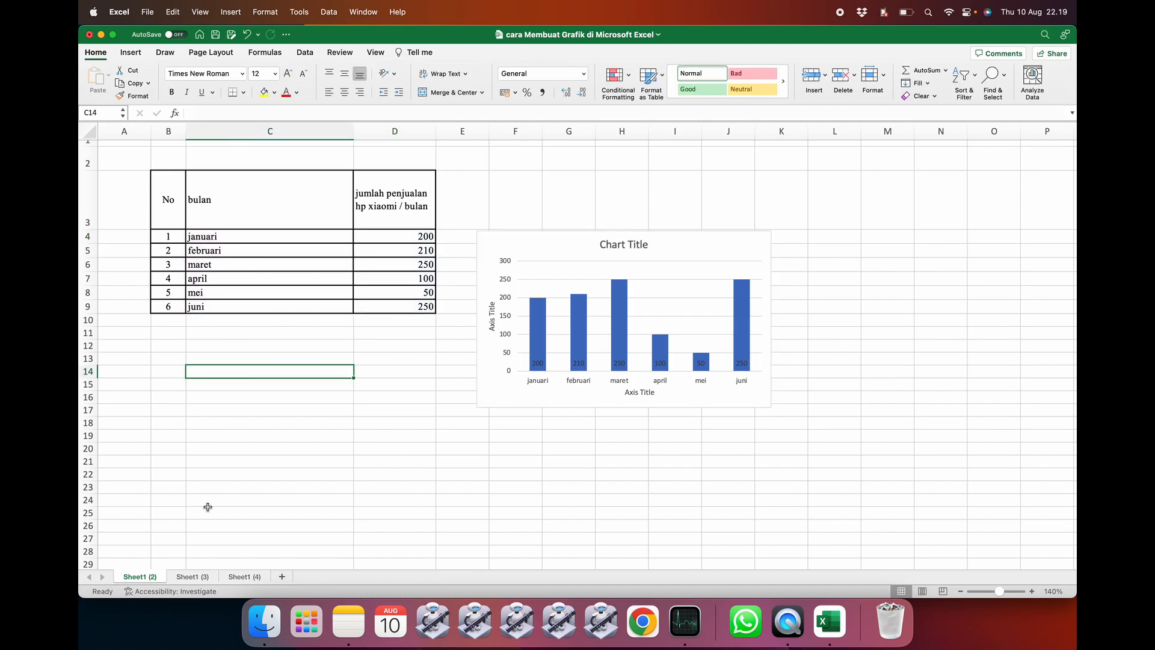
pyautogui.click(193, 576)
pyautogui.scroll(-4, 466, 343)
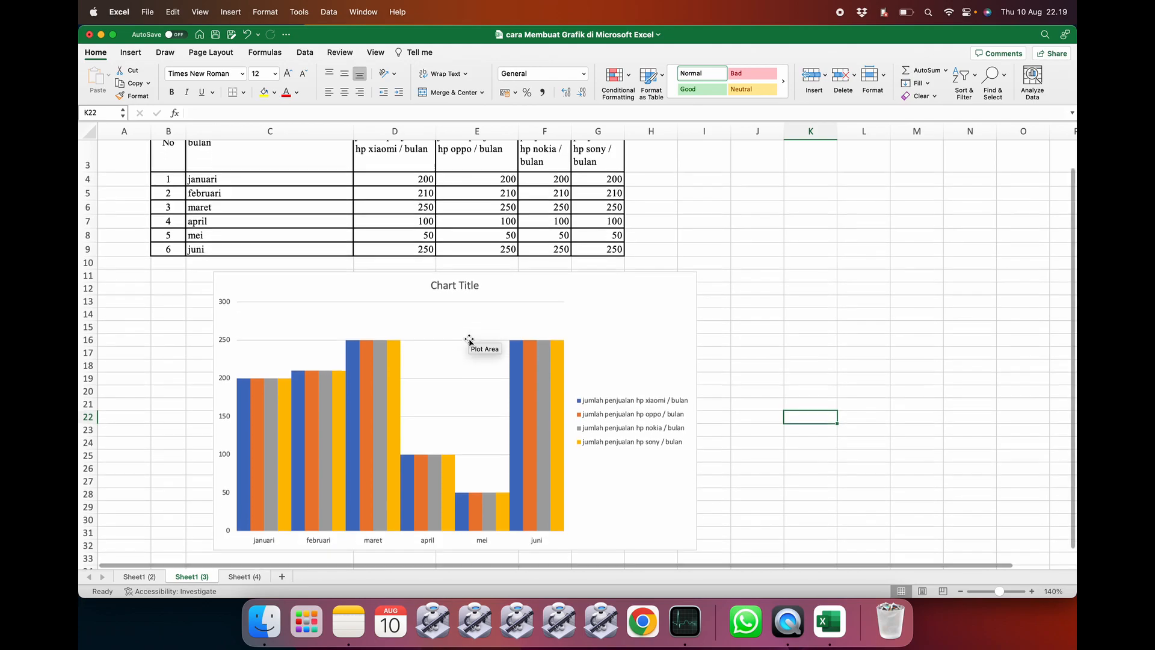
pyautogui.click(439, 321)
pyautogui.scroll(4, 439, 320)
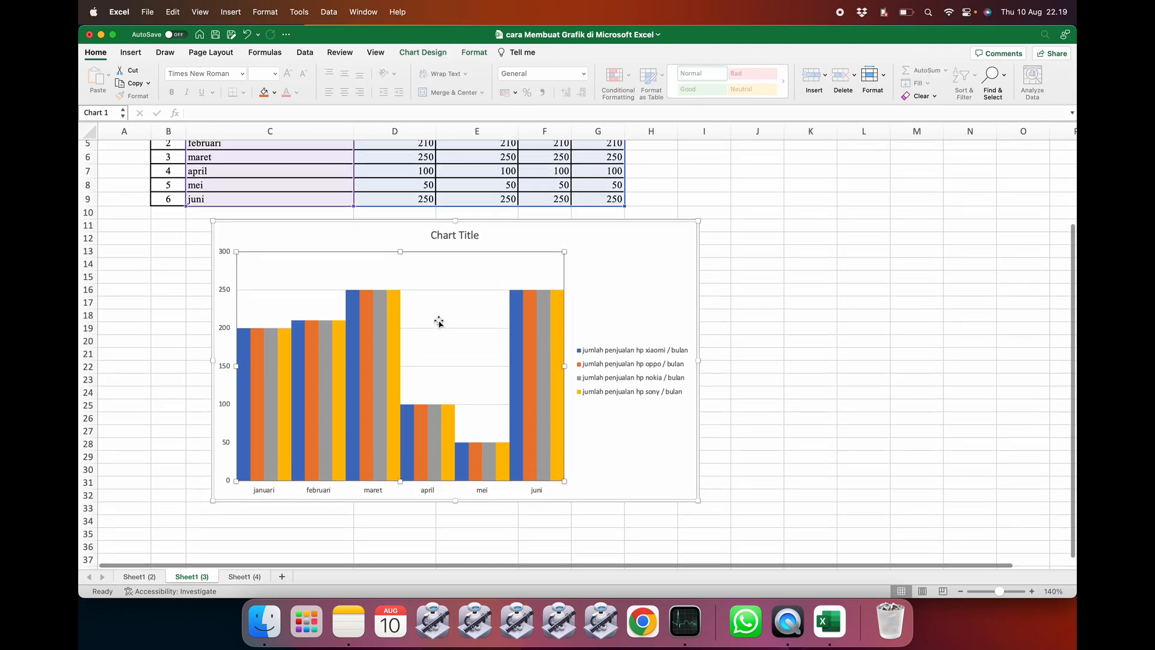
pyautogui.click(697, 216)
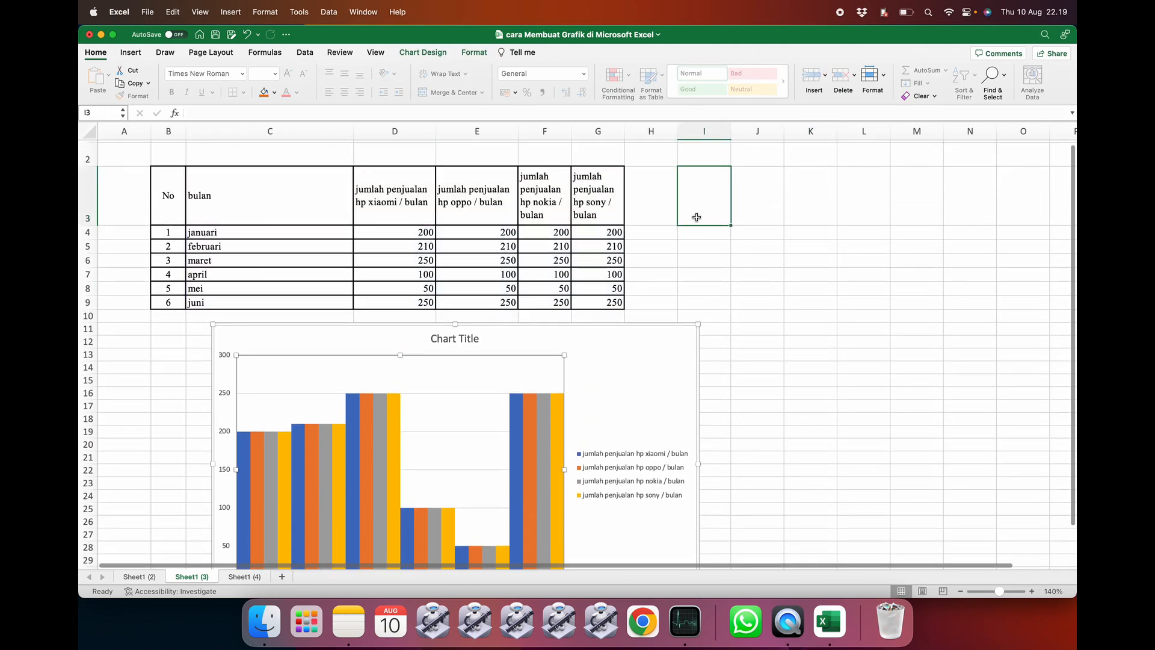
pyautogui.click(589, 381)
pyautogui.scroll(-1, 590, 380)
pyautogui.scroll(2, 590, 380)
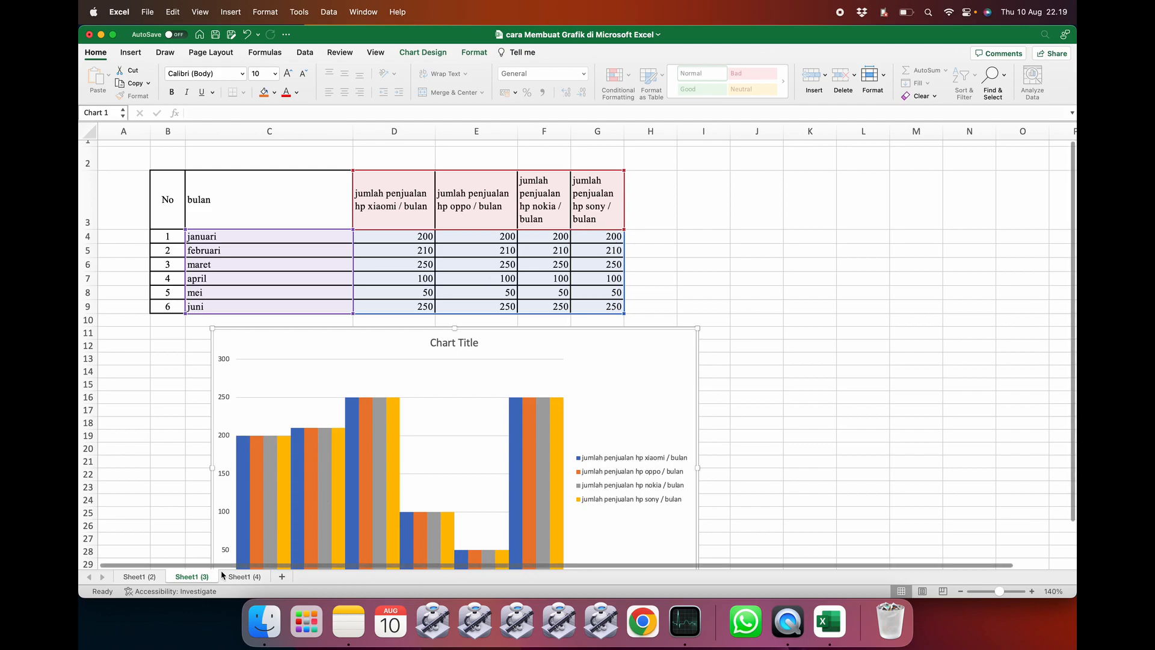
# - Examine the combined column and line chart on Sheet1 (4) against its sales quantity and total price columns
pyautogui.click(241, 576)
pyautogui.scroll(-5, 408, 397)
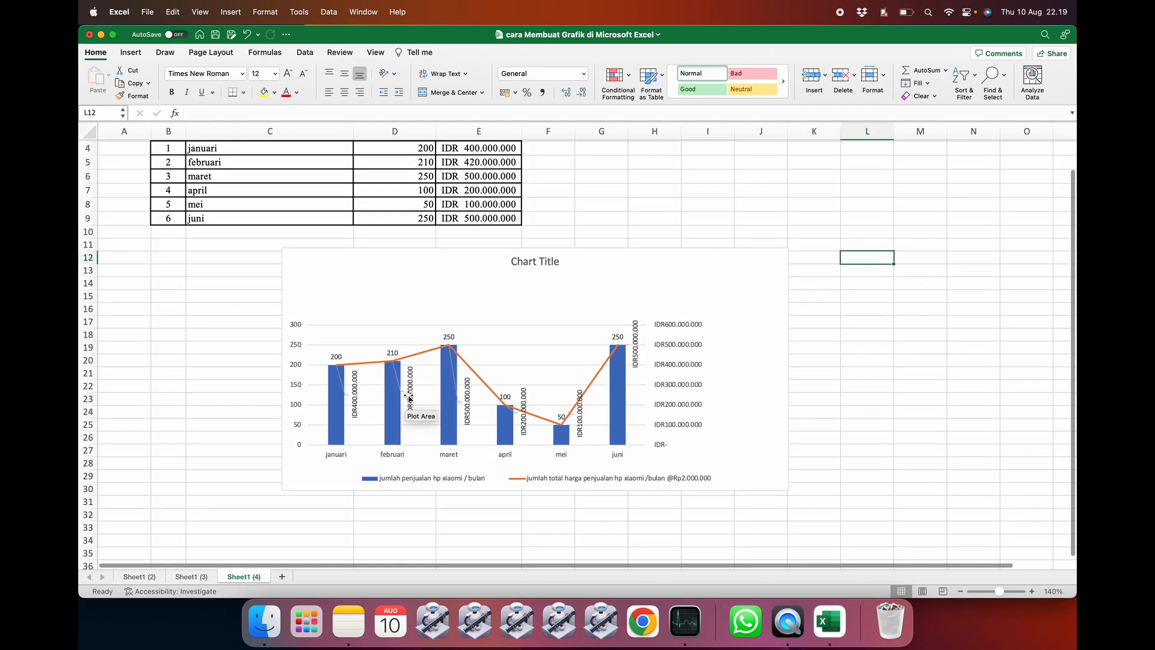
pyautogui.scroll(6, 409, 397)
pyautogui.scroll(1, 408, 397)
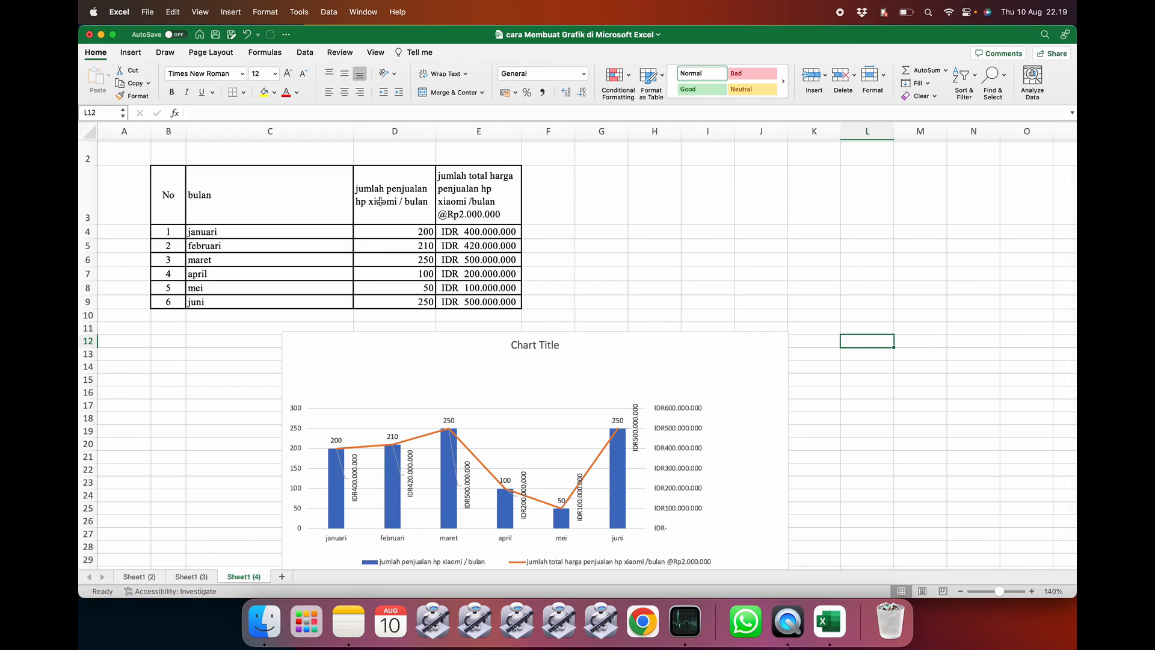
pyautogui.click(479, 182)
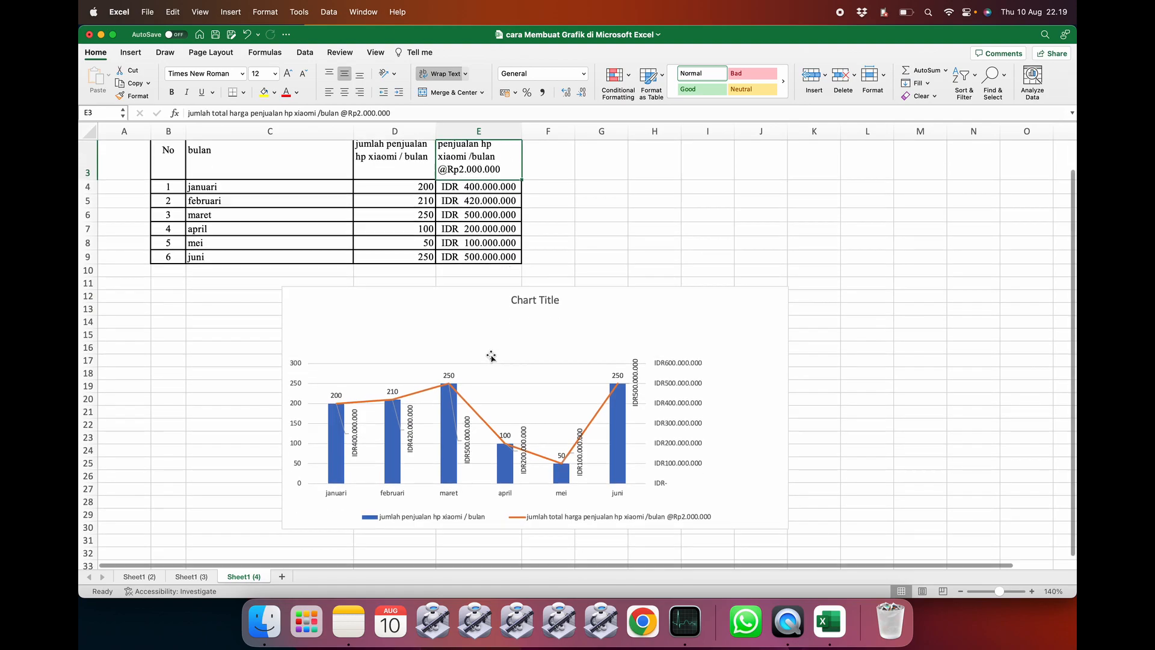
pyautogui.scroll(-6, 491, 356)
pyautogui.scroll(5, 491, 356)
pyautogui.scroll(1, 491, 356)
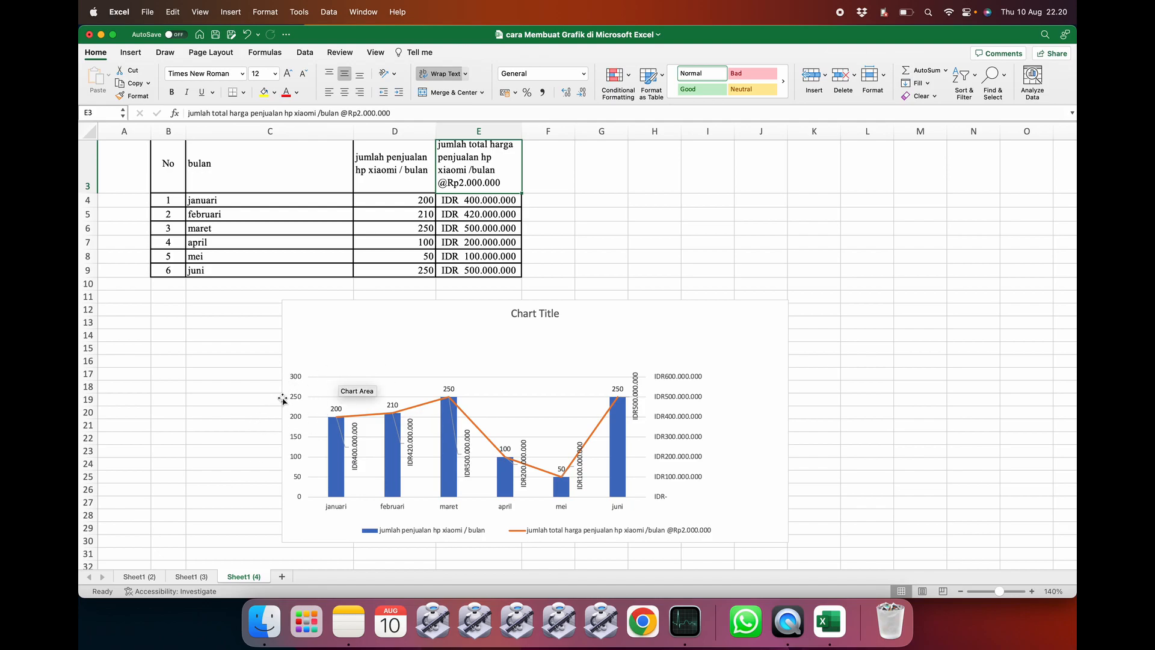
# - Close the example workbook with its changes saved and open buat ulang.xlsx from the same folder
pyautogui.click(89, 35)
pyautogui.click(631, 345)
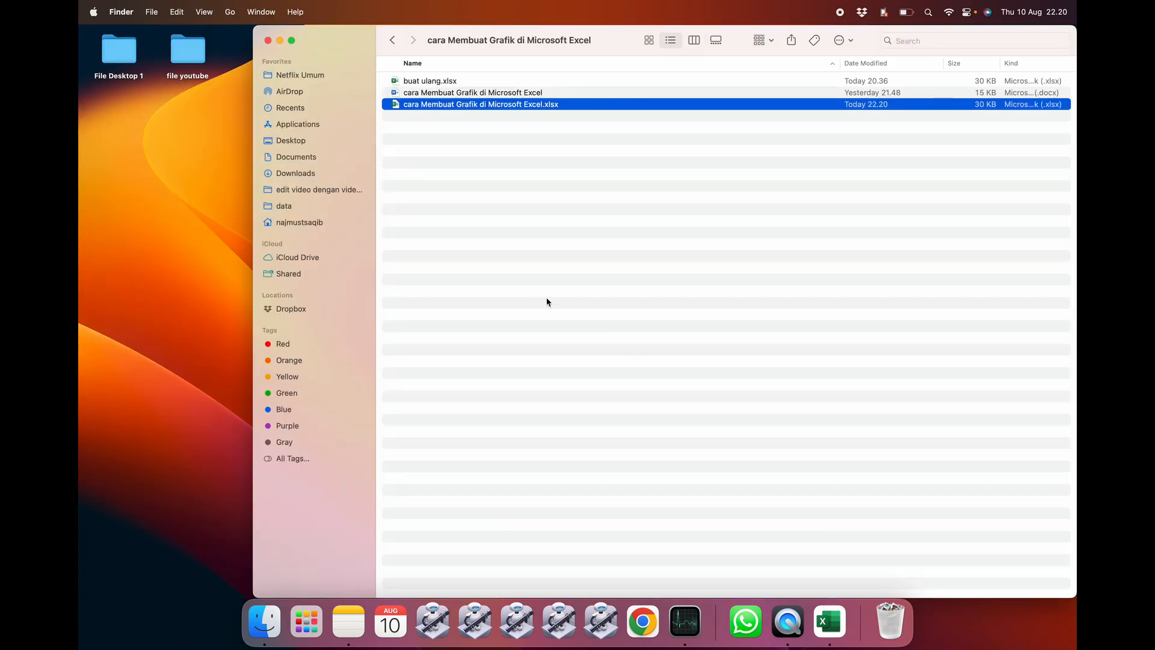
pyautogui.doubleClick(474, 83)
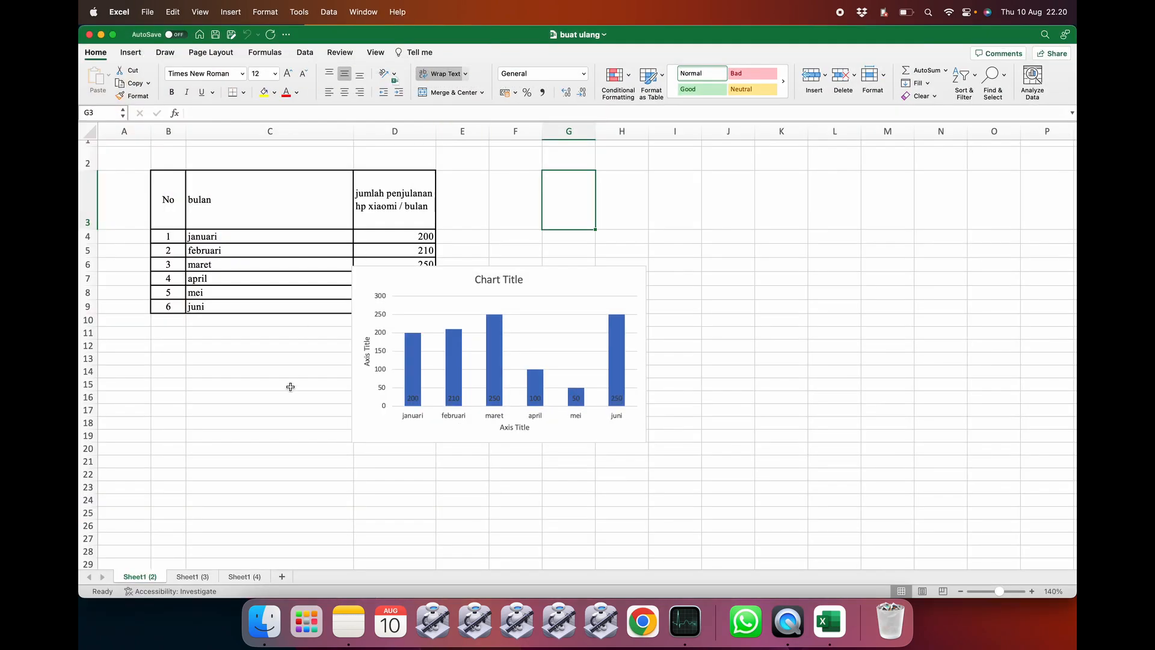
# - Delete the existing column chart from Sheet1 (2), including its empty chart frame
pyautogui.click(289, 385)
pyautogui.click(456, 332)
pyautogui.press('Delete')
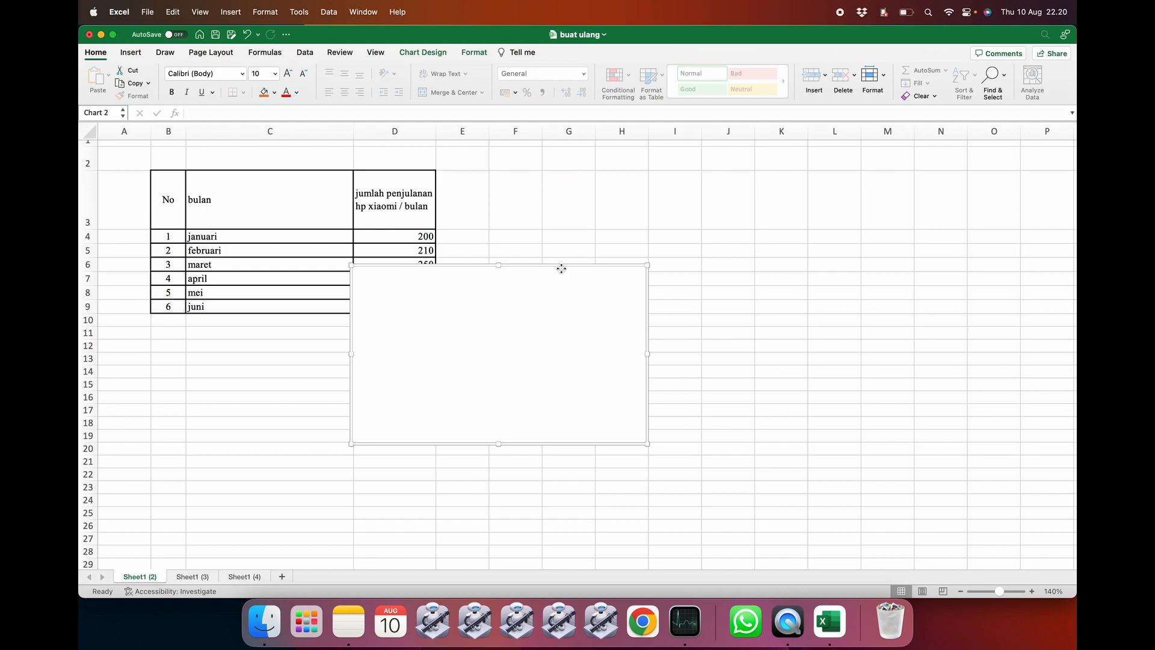
pyautogui.press('Delete')
pyautogui.click(510, 342)
pyautogui.click(310, 361)
# - Delete the four-brand clustered column chart from Sheet1 (3)
pyautogui.click(199, 576)
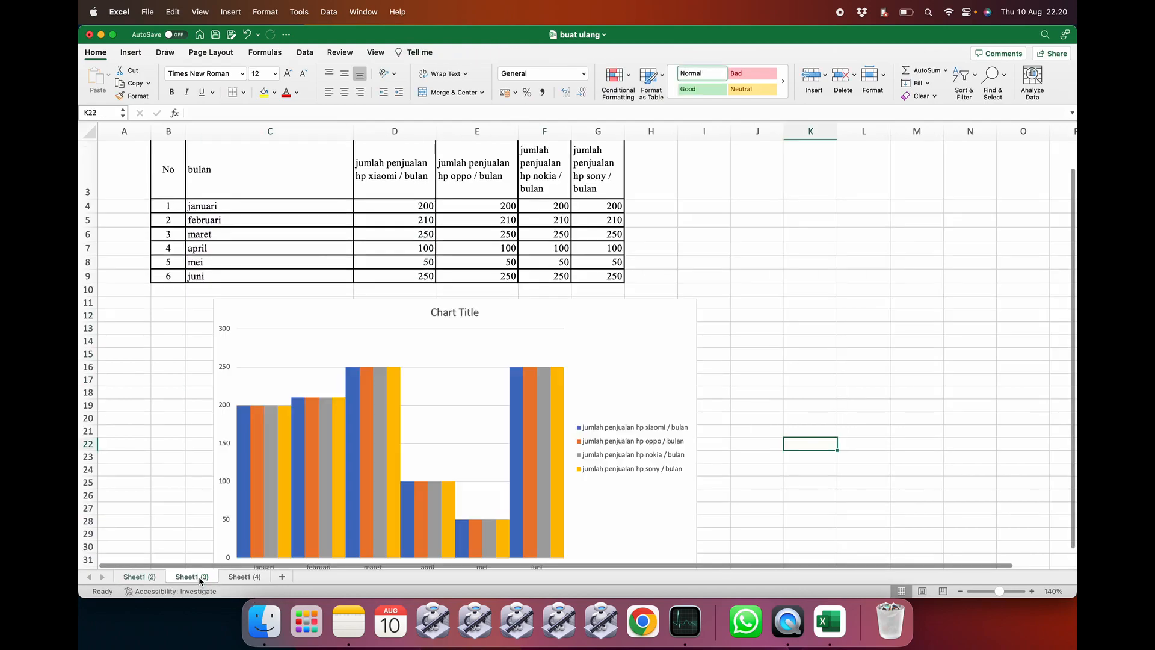
pyautogui.click(456, 382)
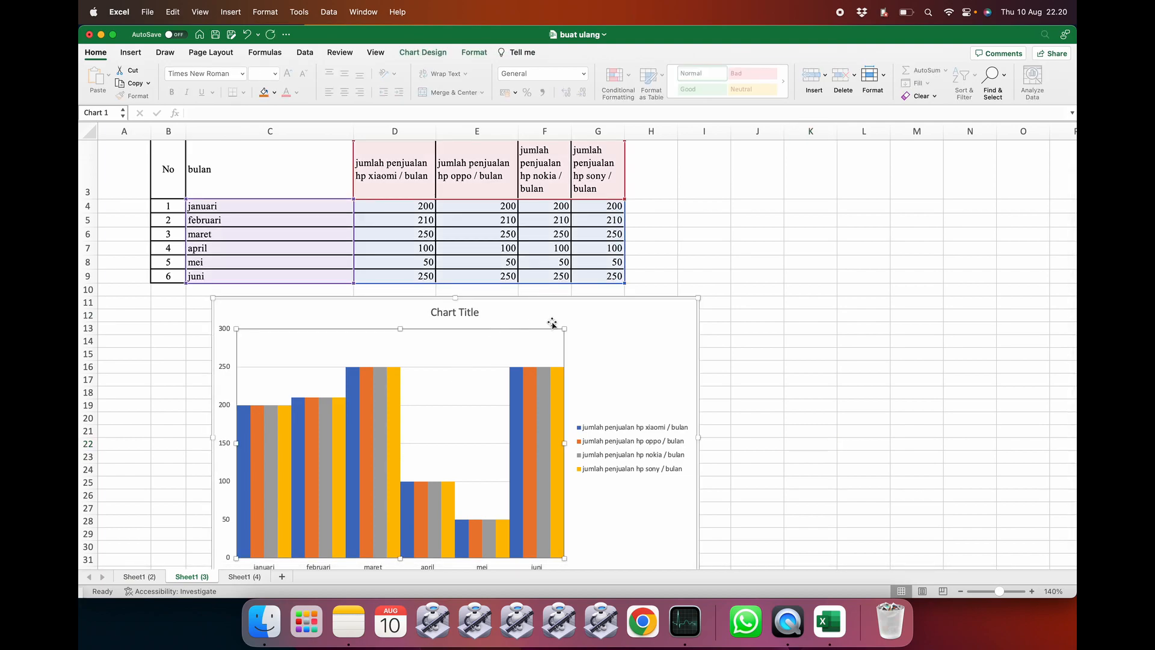
pyautogui.press('Delete')
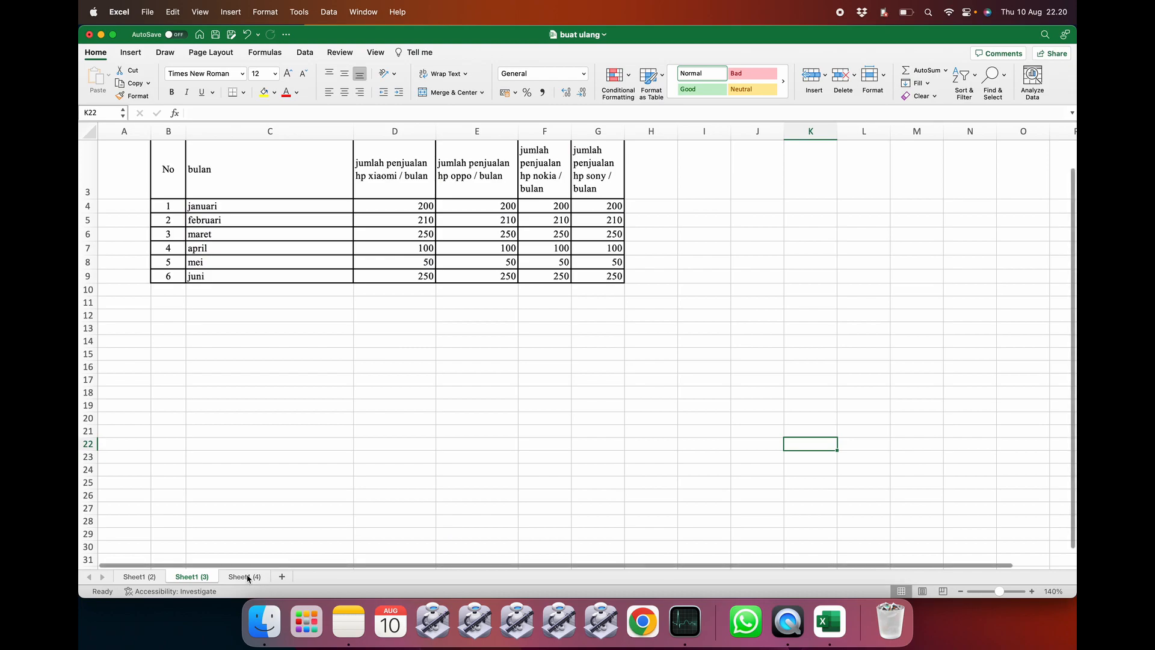
# - Delete the combined column and line chart from Sheet1 (4)
pyautogui.click(246, 576)
pyautogui.click(545, 350)
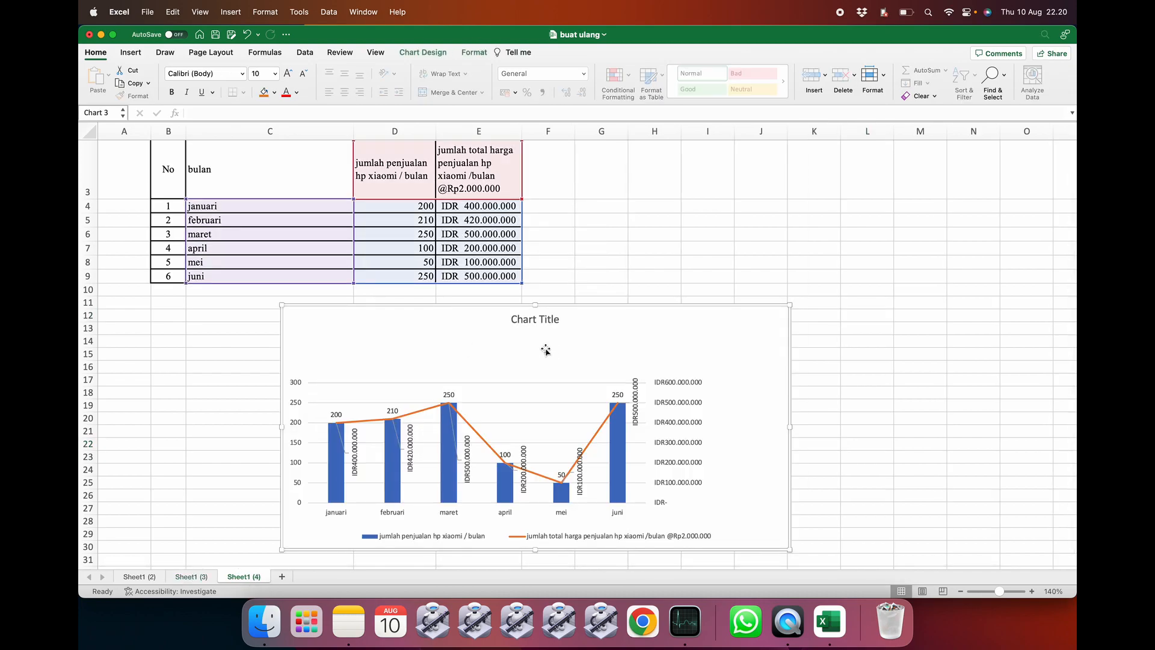
pyautogui.press('Delete')
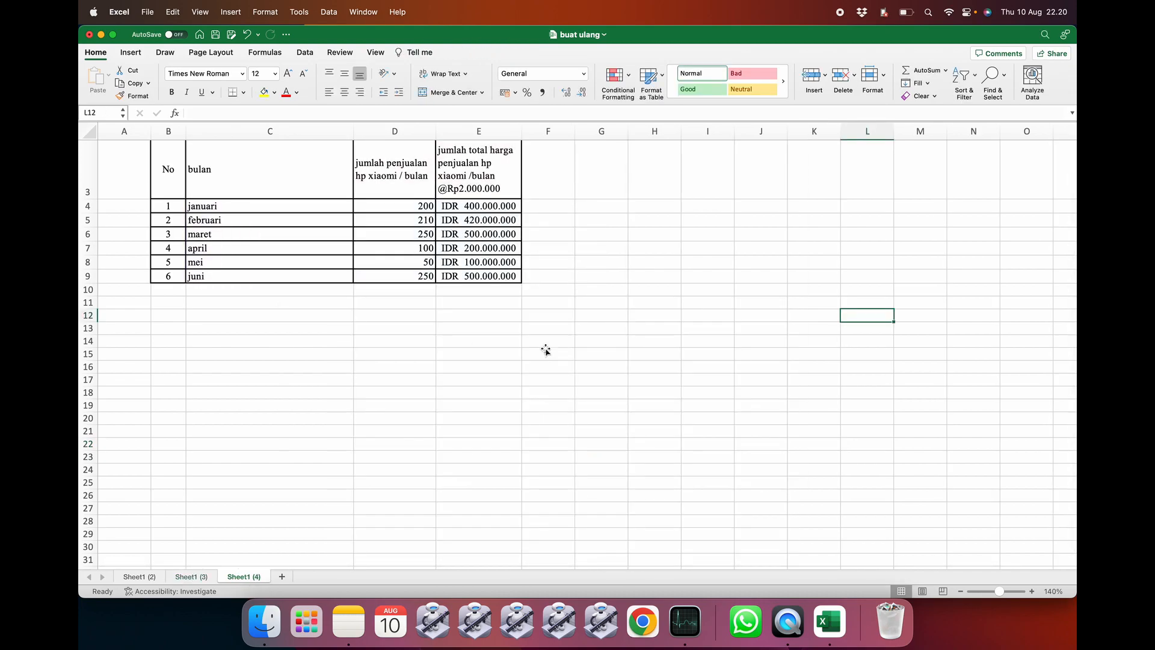
# - Go back to Sheet1 (2) and review the month and sales columns in C3:D9
pyautogui.click(144, 576)
pyautogui.click(398, 377)
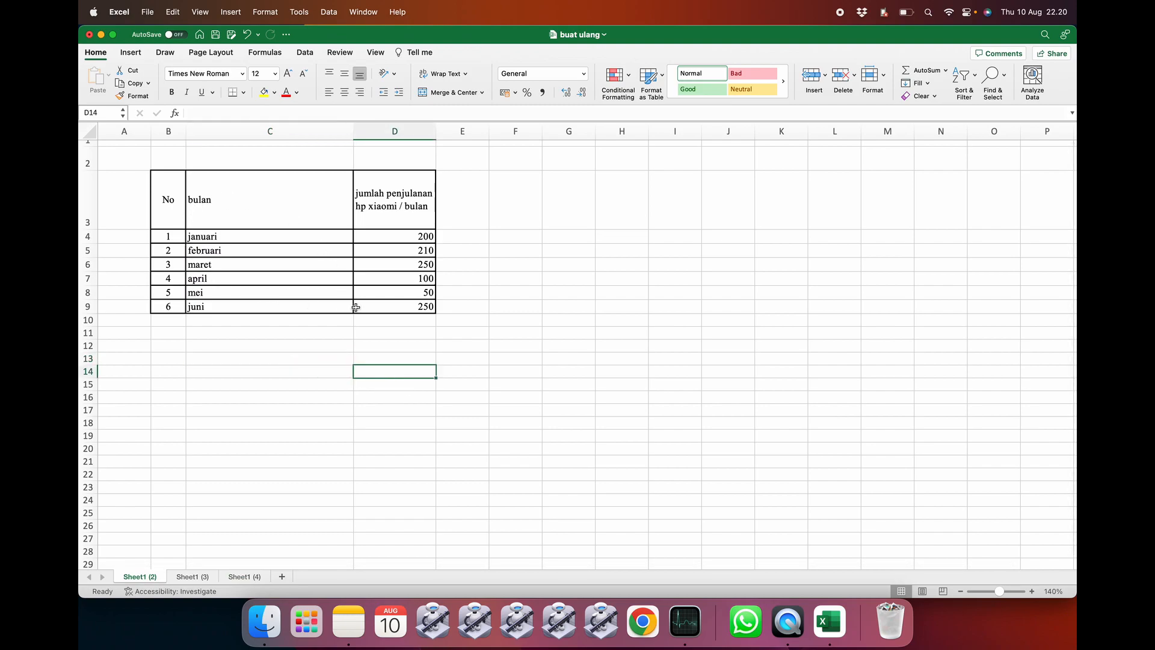
pyautogui.click(281, 380)
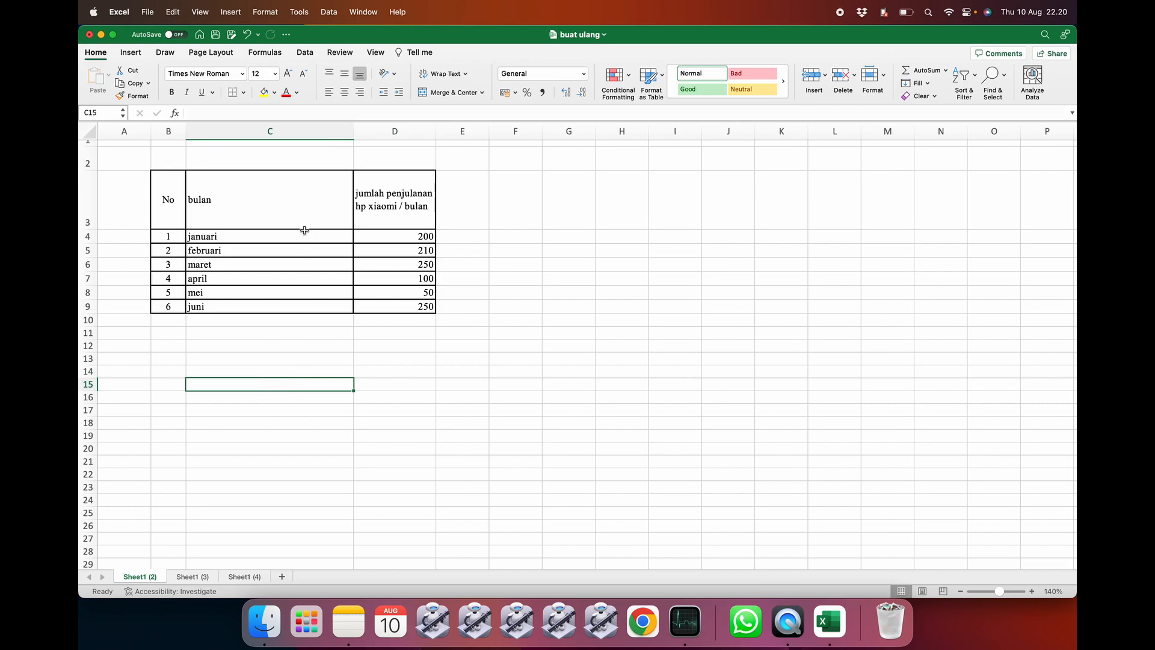
pyautogui.click(245, 197)
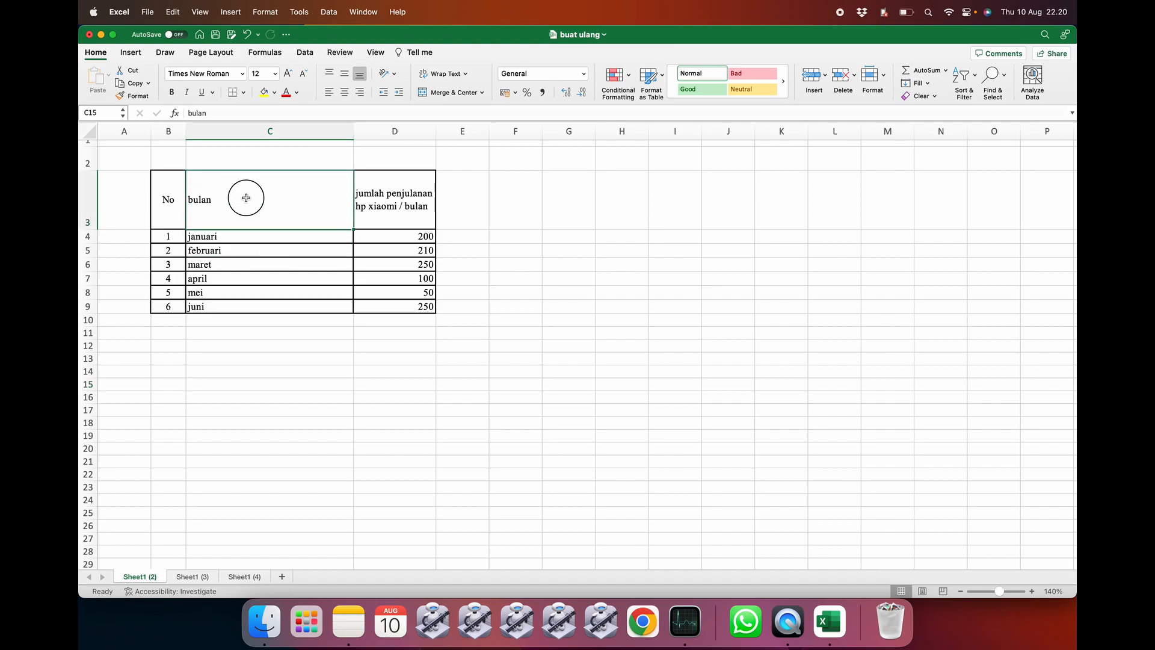
pyautogui.moveTo(344, 195); pyautogui.dragTo(381, 305)
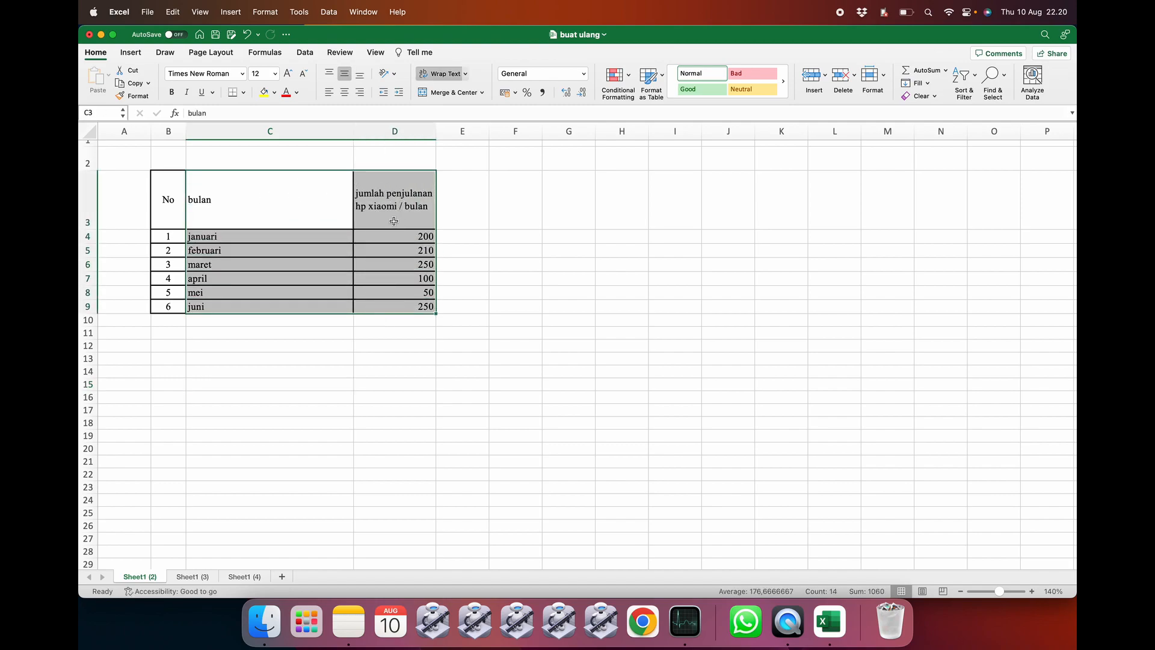
pyautogui.click(479, 197)
# - Fix the misspelled header in D3 of Sheet1 (2) to "jumlah penjualan hp xiaomi / bulan"
pyautogui.click(411, 199)
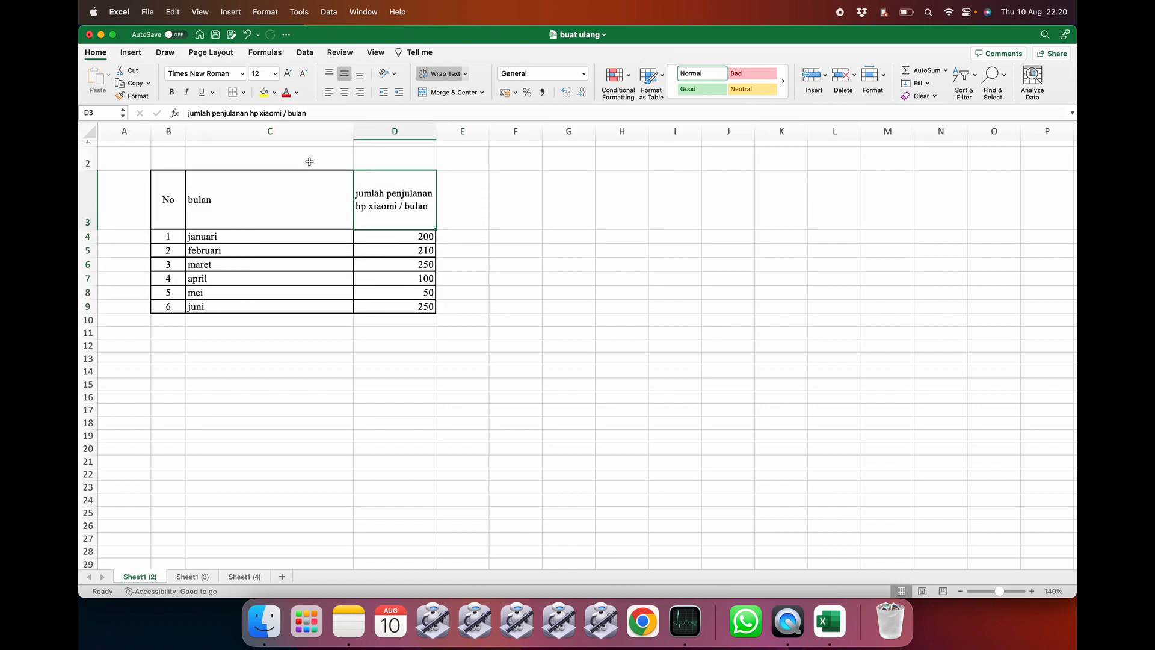
pyautogui.click(231, 114)
pyautogui.press('BackSpace')
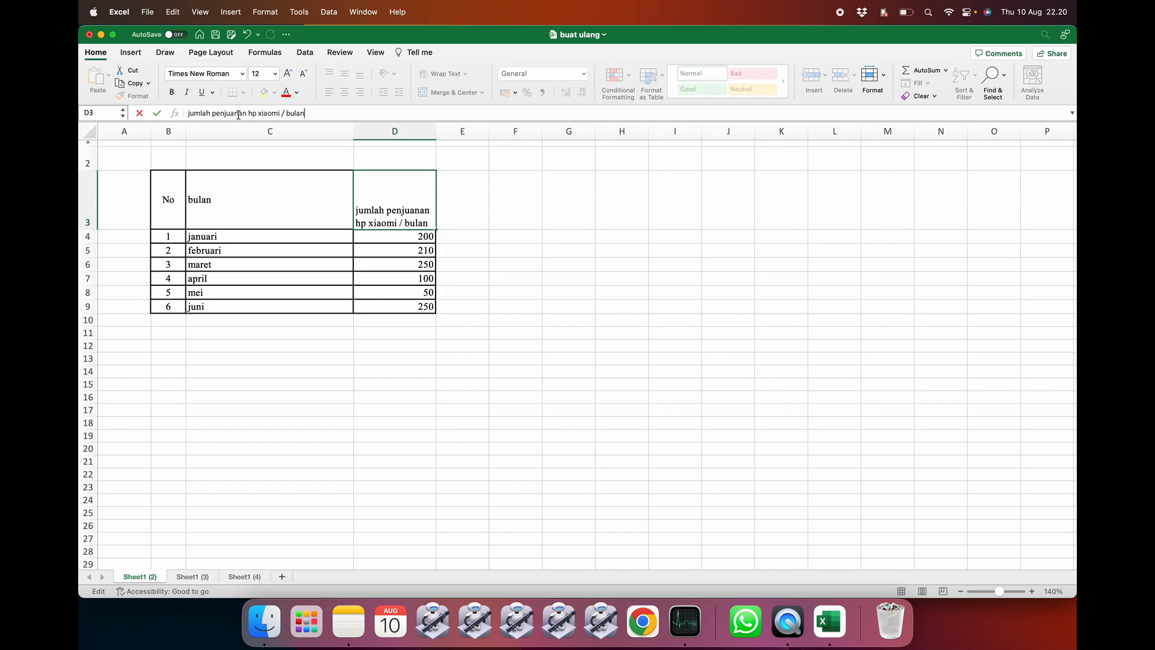
pyautogui.press('BackSpace')
pyautogui.write('l')
pyautogui.press('Return')
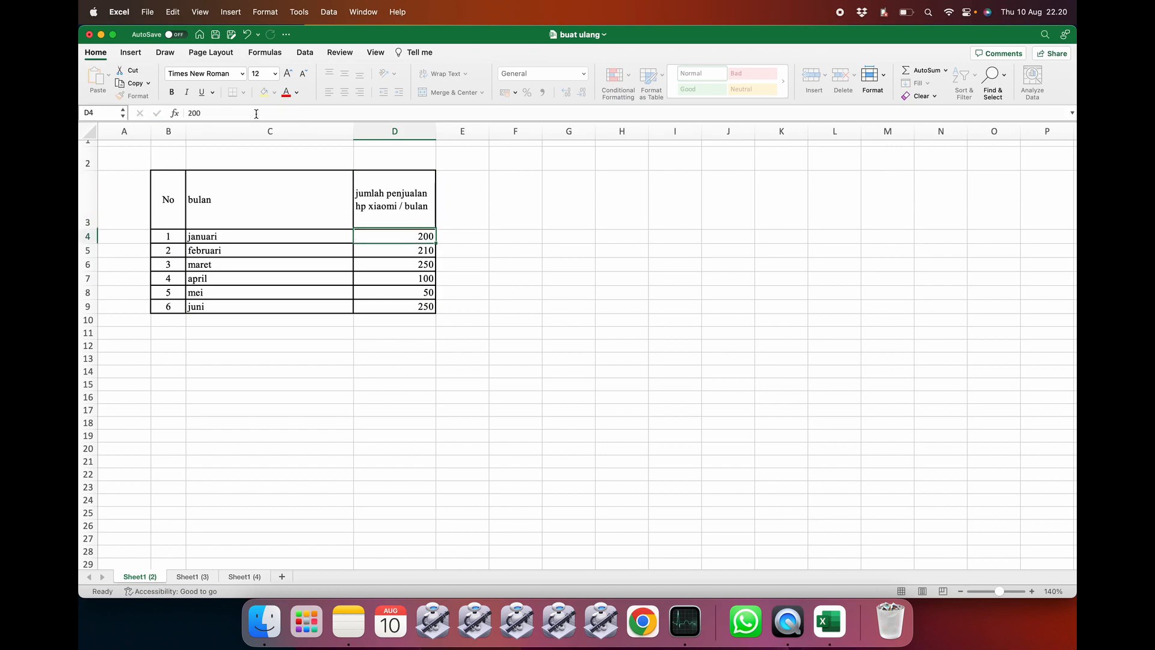
# - Select the month and sales data in C3:D9 and look over the available column chart types
pyautogui.click(425, 224)
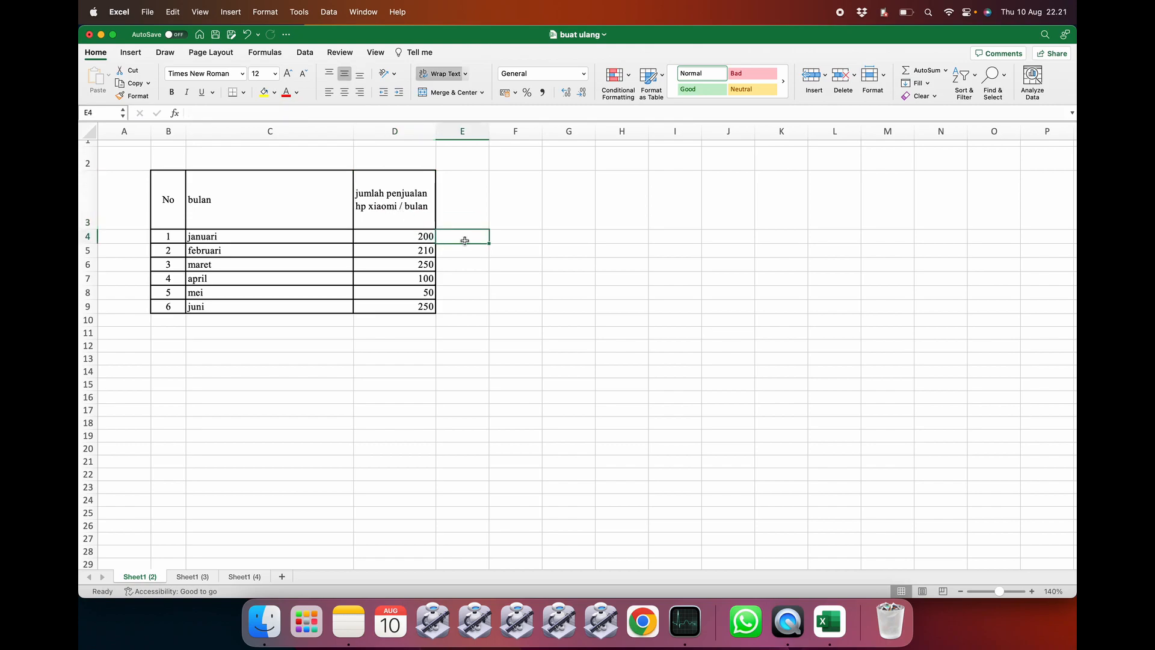
pyautogui.moveTo(255, 190); pyautogui.dragTo(359, 309)
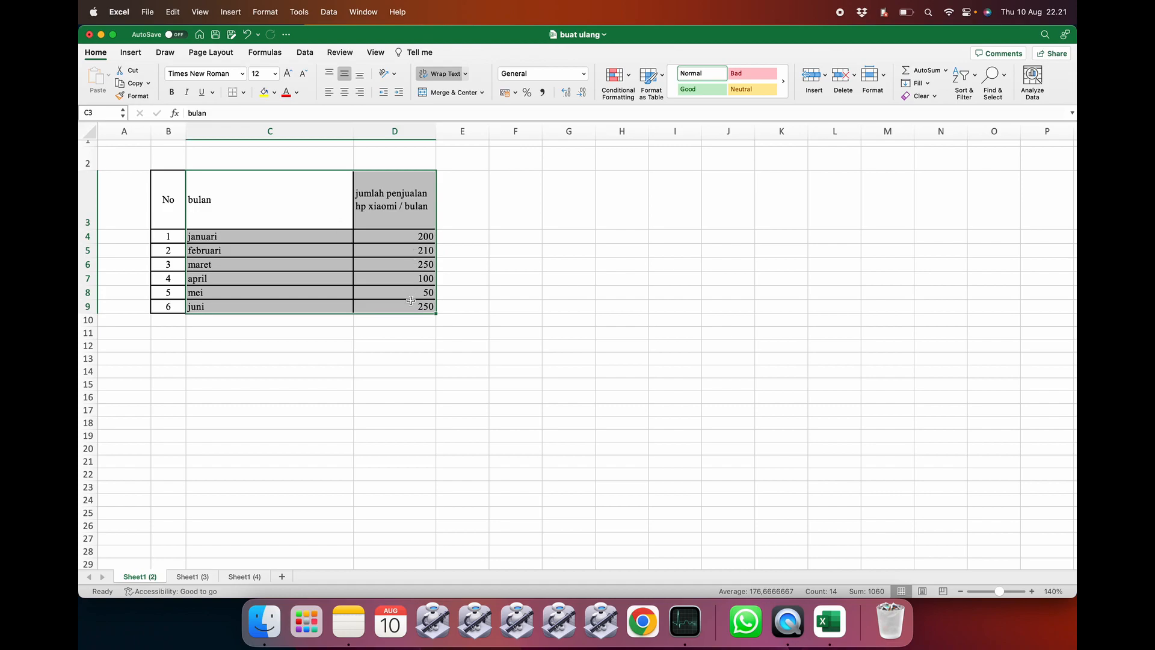
pyautogui.click(133, 53)
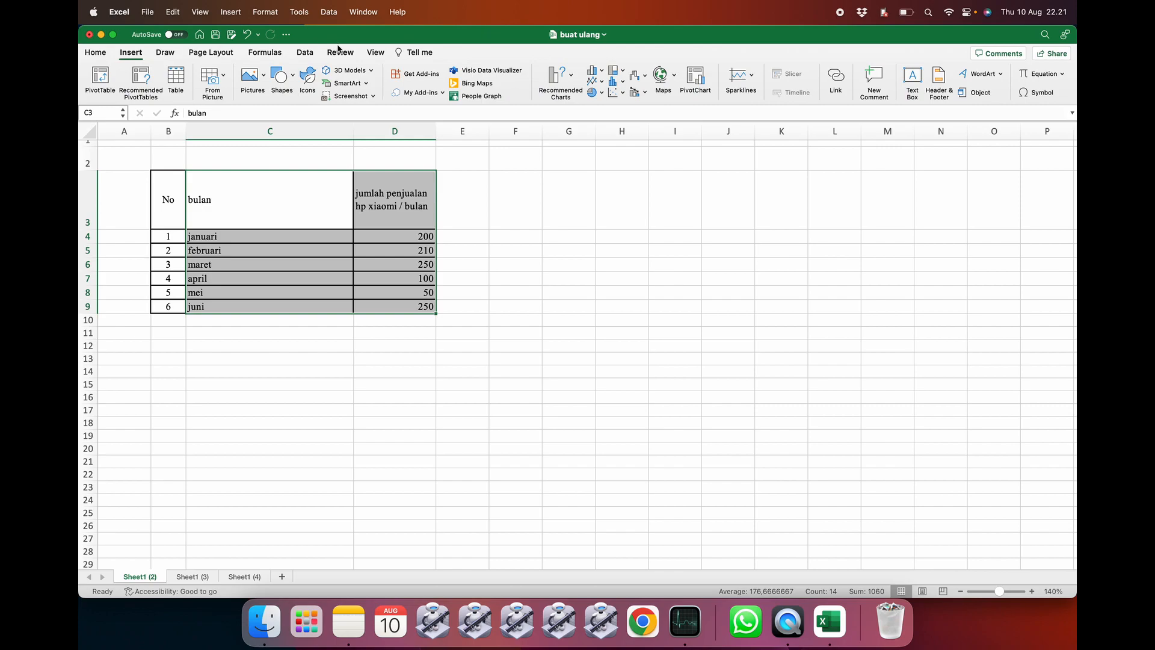
pyautogui.click(593, 70)
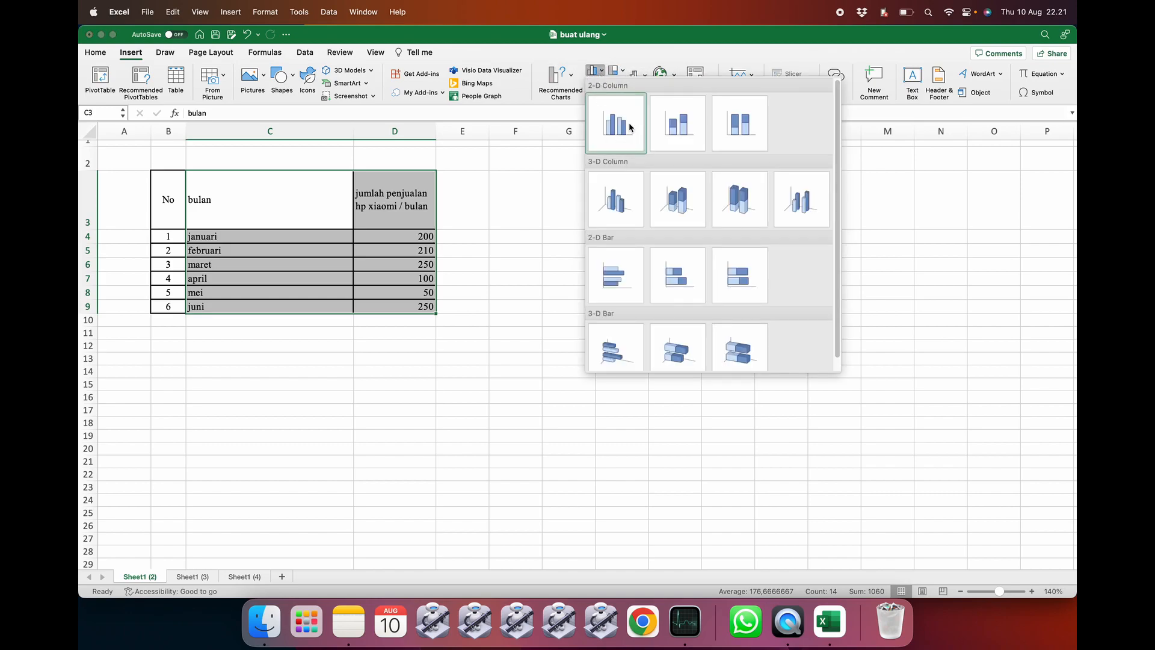
pyautogui.click(595, 71)
pyautogui.click(601, 81)
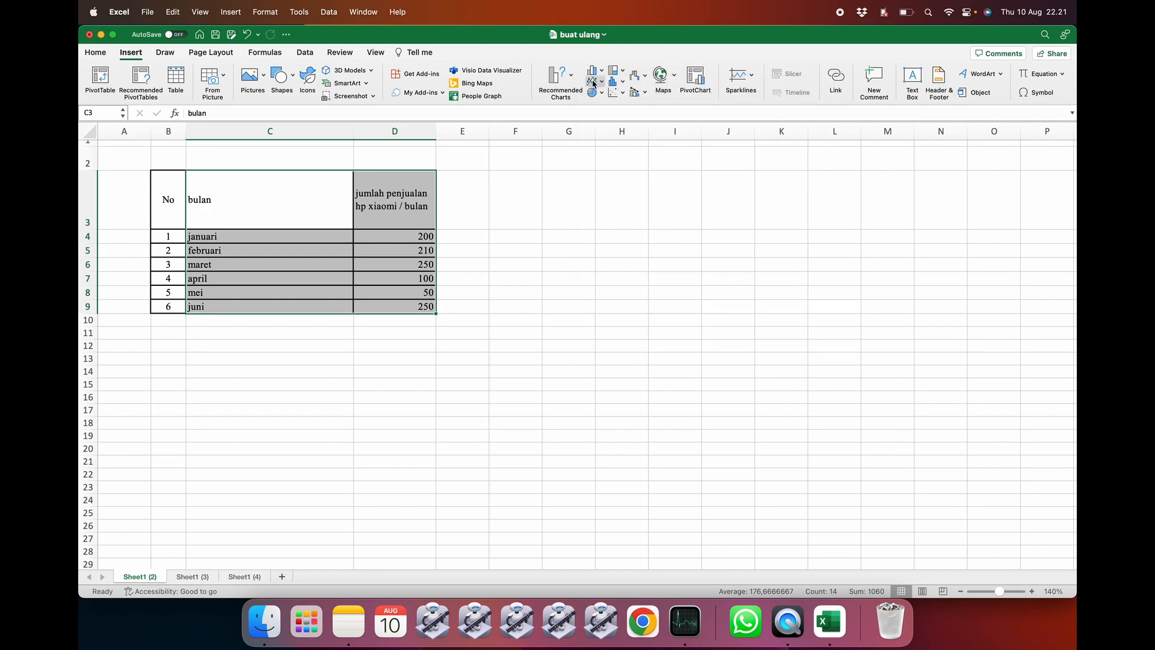
pyautogui.click(562, 183)
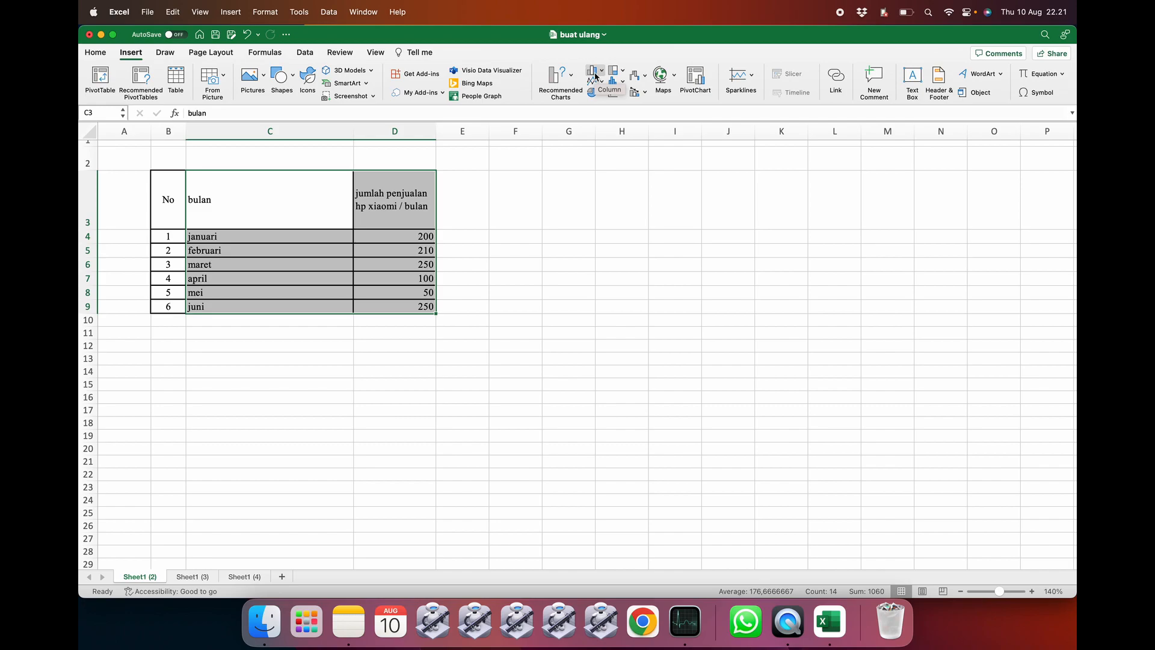
# - Look through all the recommended charts for the selected month and sales data
pyautogui.click(559, 77)
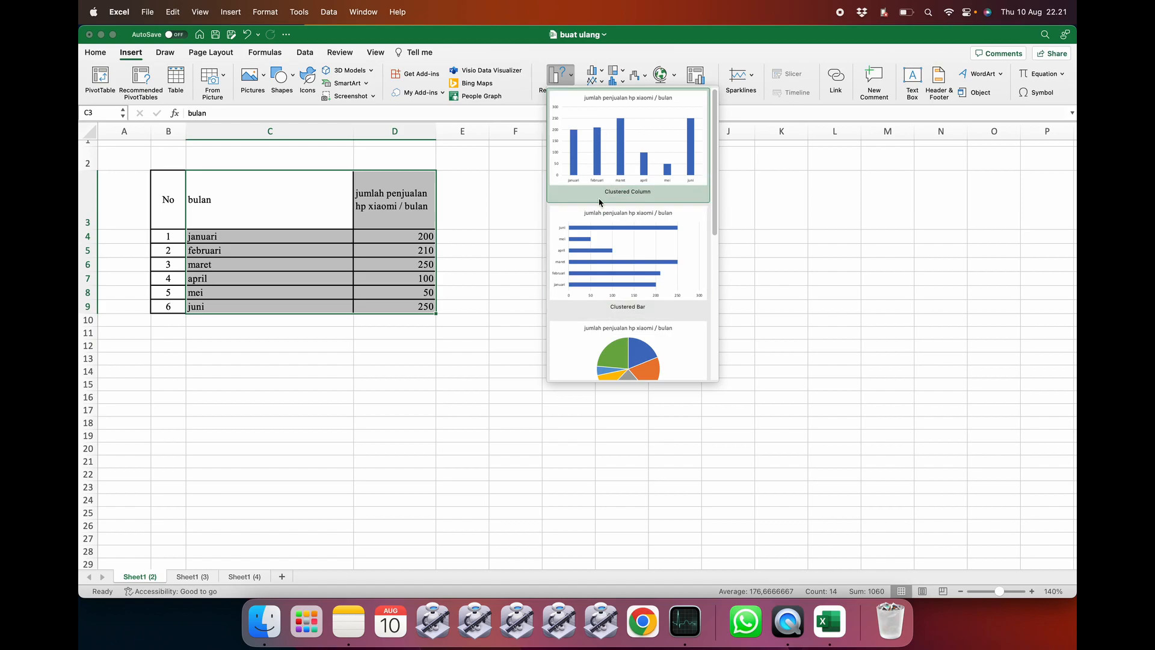
pyautogui.scroll(-1, 632, 272)
pyautogui.scroll(-10, 632, 272)
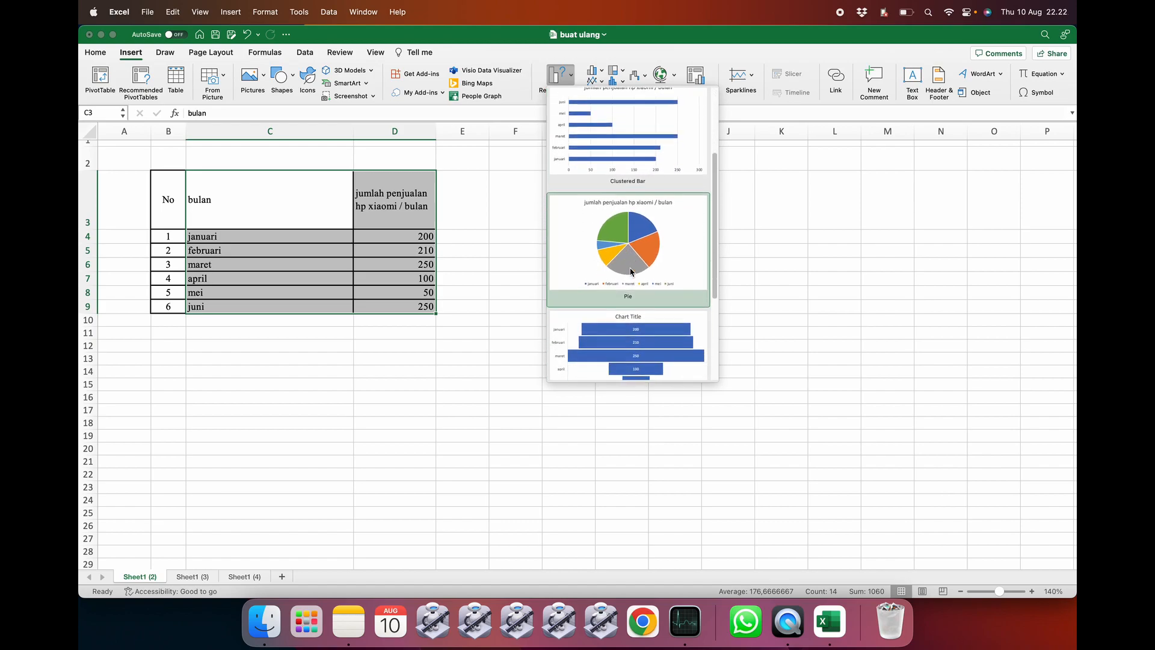
pyautogui.scroll(10, 631, 272)
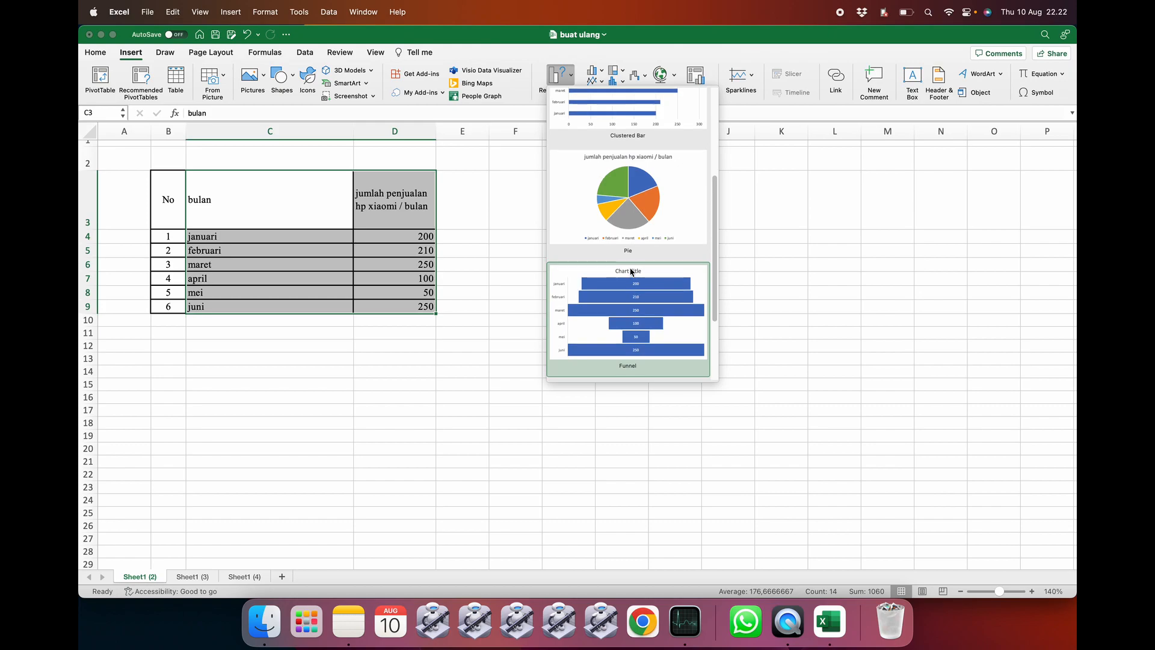
pyautogui.scroll(-5, 631, 272)
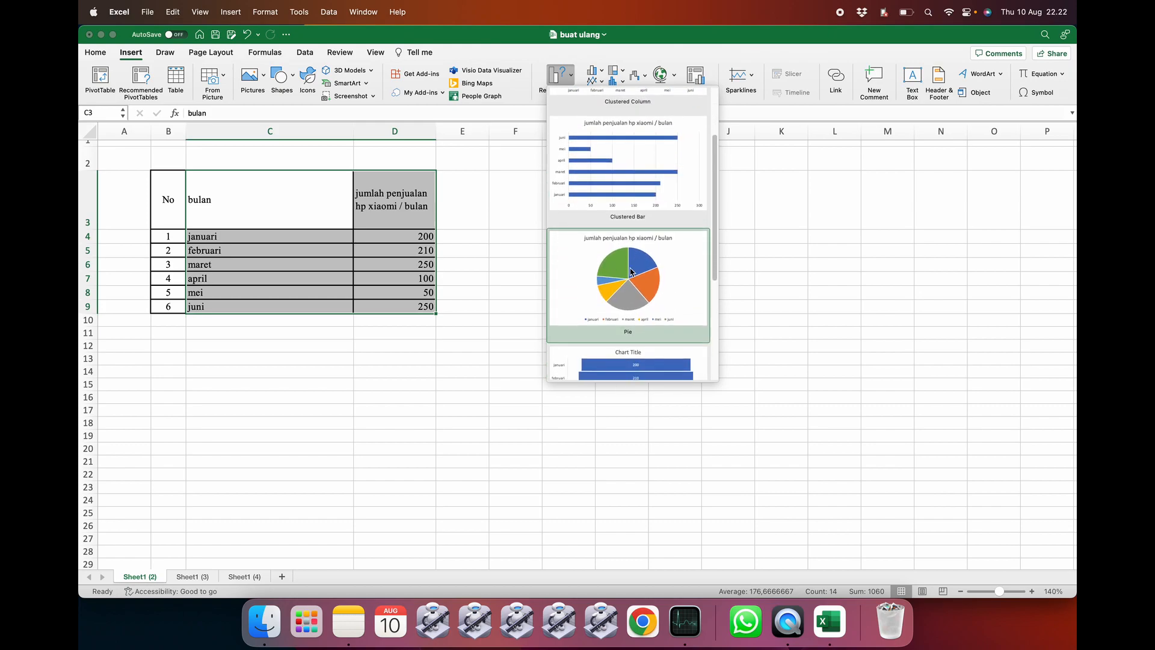
pyautogui.scroll(5, 632, 272)
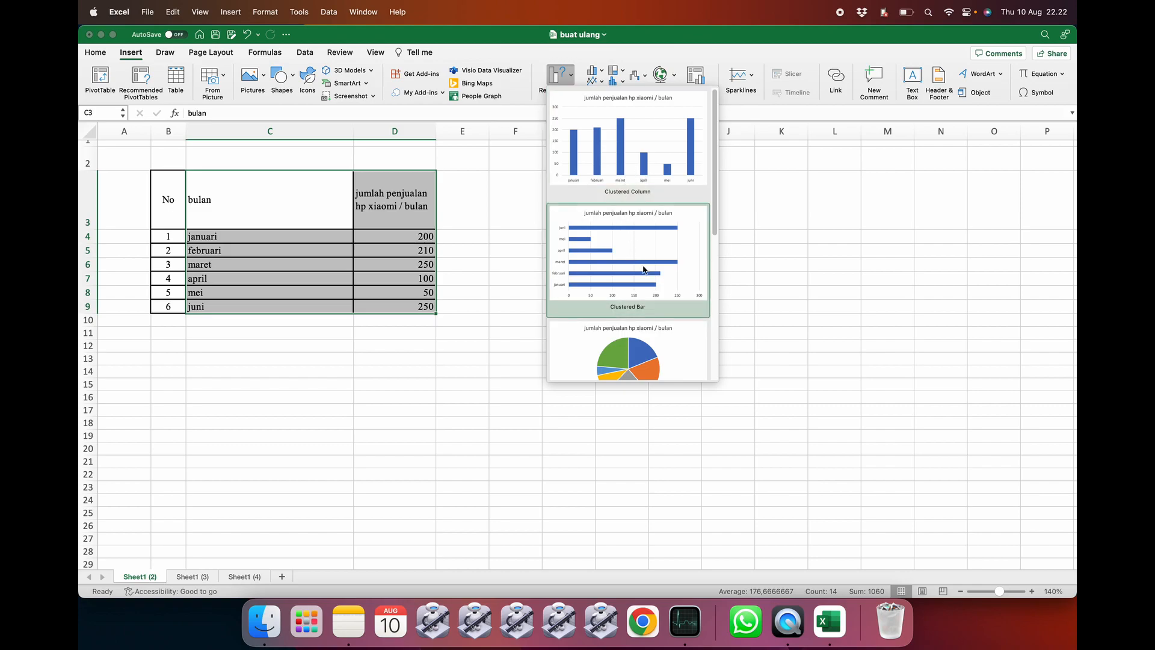
pyautogui.scroll(-2, 628, 299)
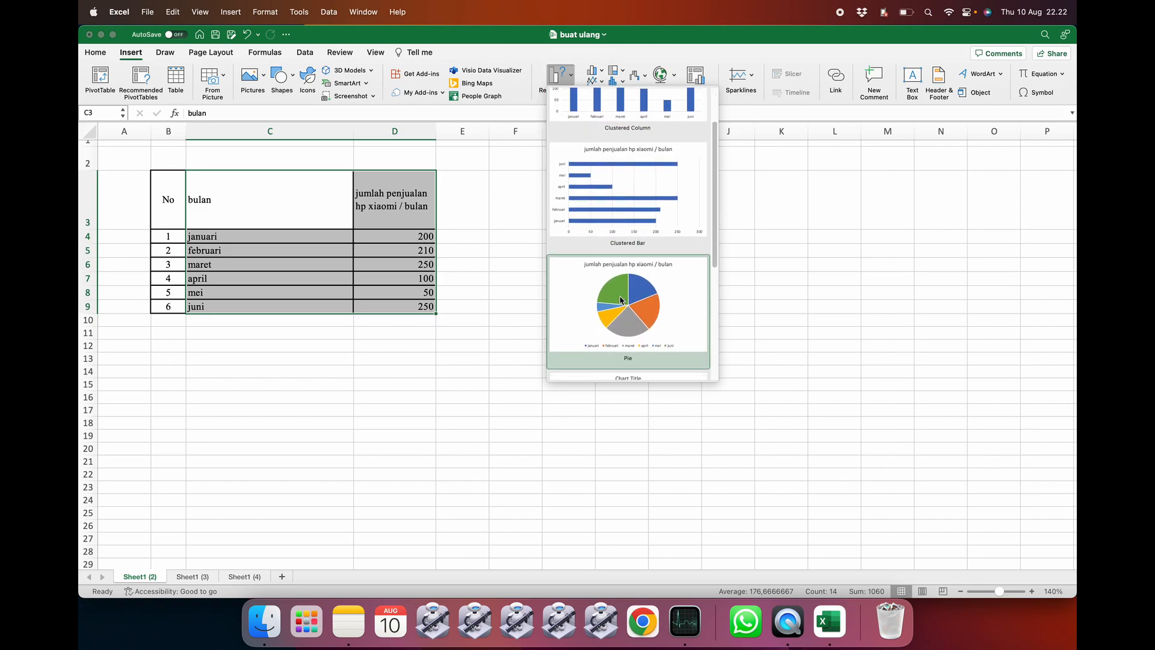
pyautogui.scroll(-2, 635, 312)
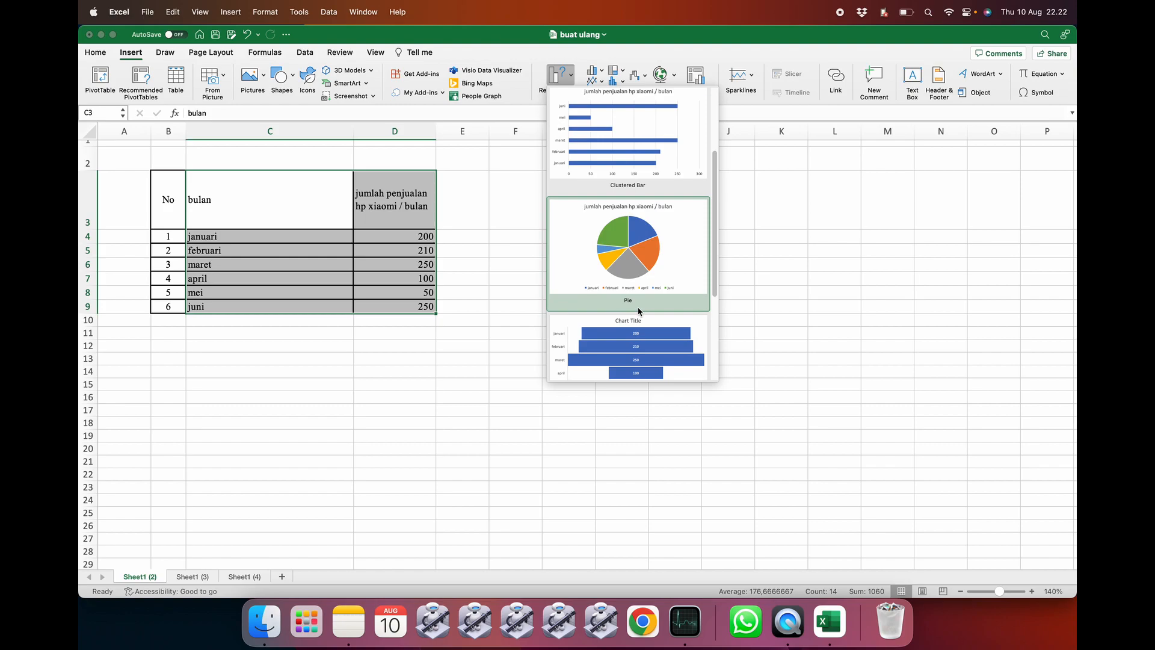
pyautogui.scroll(-3, 625, 288)
pyautogui.scroll(-2, 619, 294)
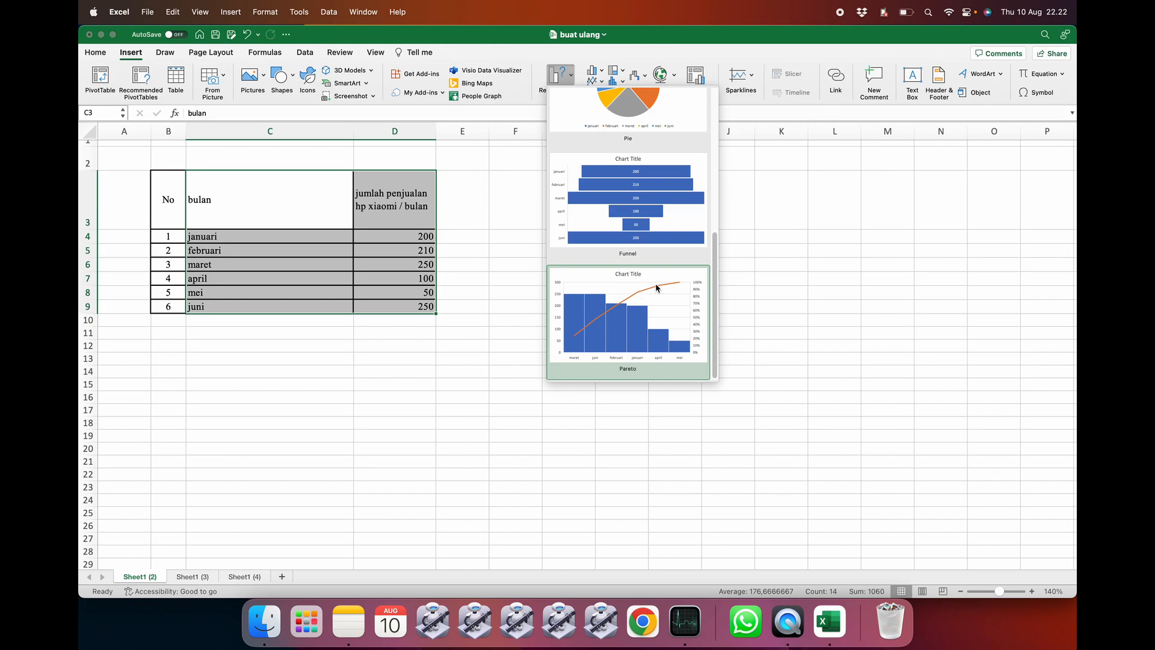
pyautogui.click(753, 255)
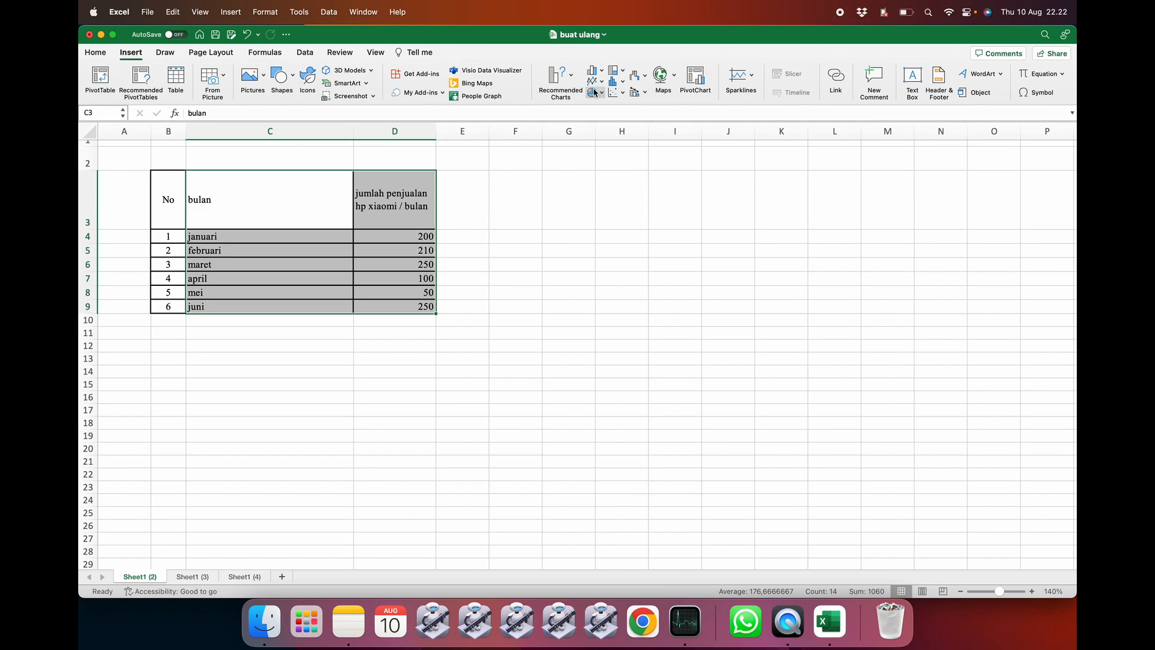
# - Insert a 2-D clustered column chart from the month and sales data in C3:D9
pyautogui.click(445, 236)
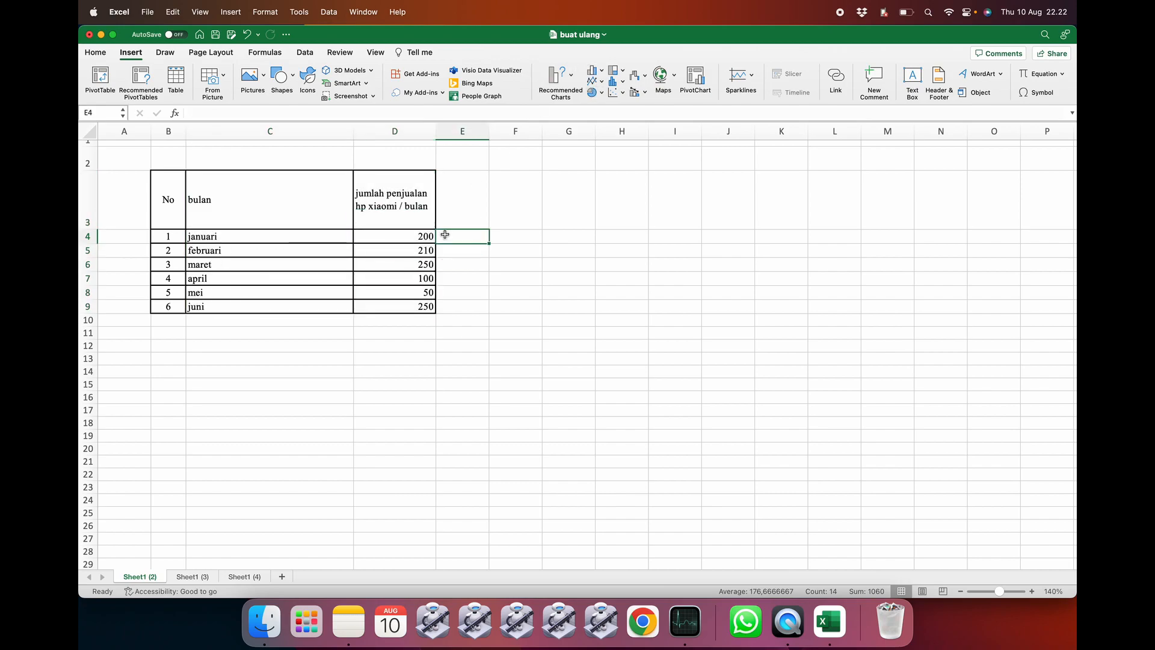
pyautogui.moveTo(242, 203); pyautogui.dragTo(392, 306)
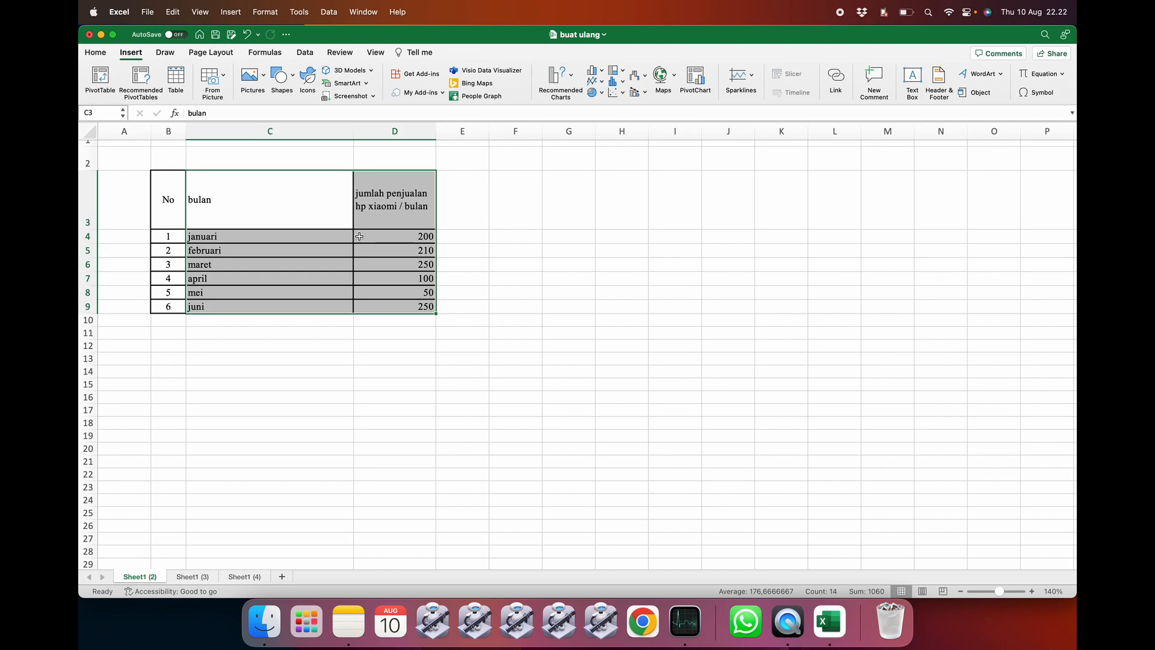
pyautogui.click(596, 71)
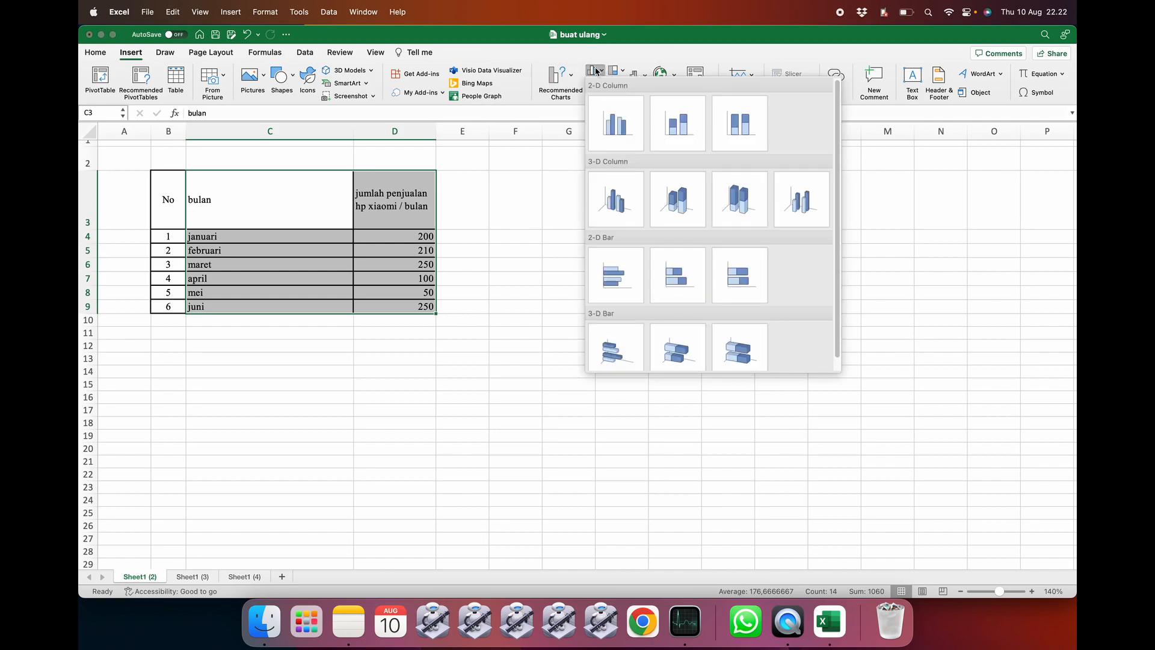
pyautogui.click(640, 116)
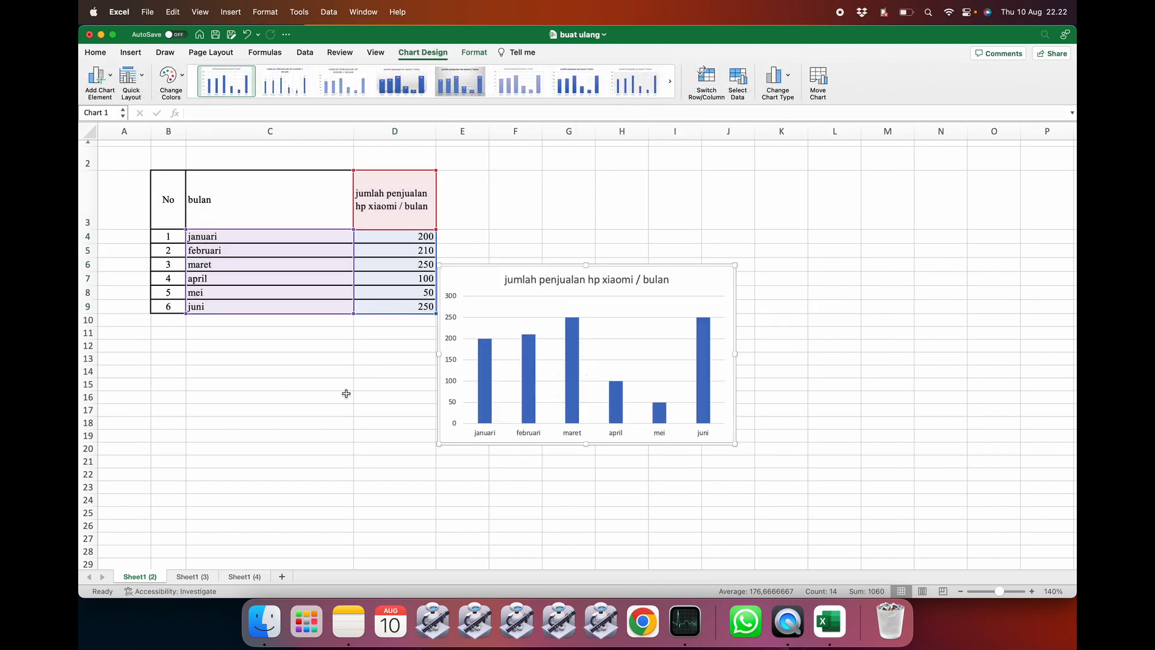
pyautogui.click(336, 419)
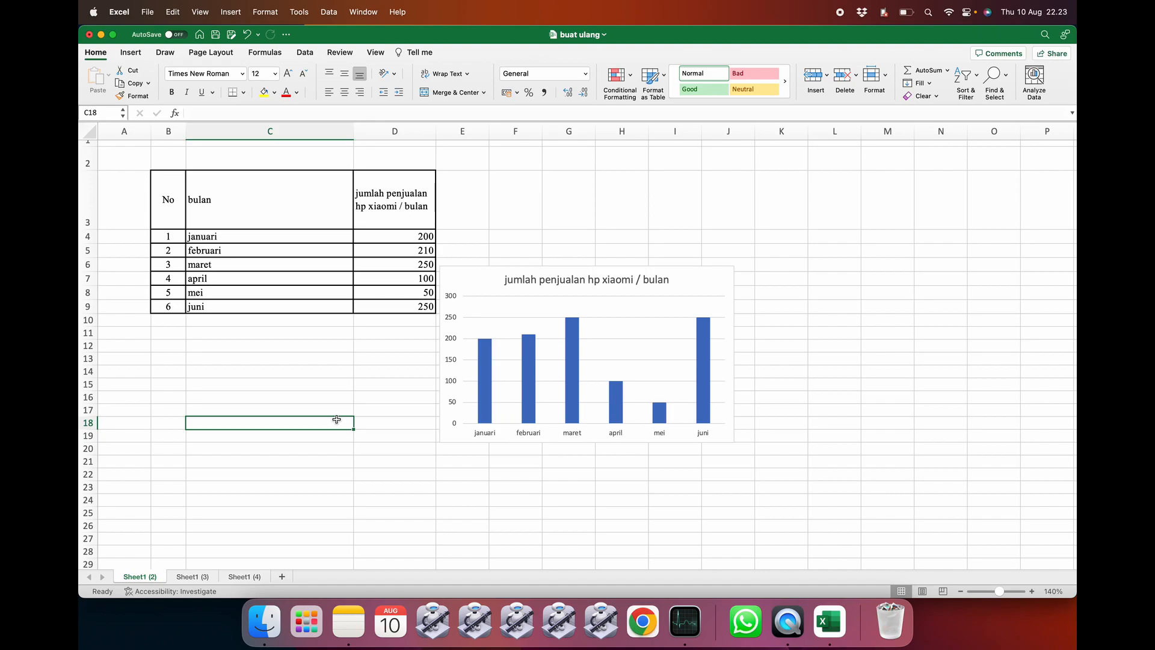
# - Move the column chart clear of the table so it spans about columns F to K, rows 6 to 19
pyautogui.click(547, 293)
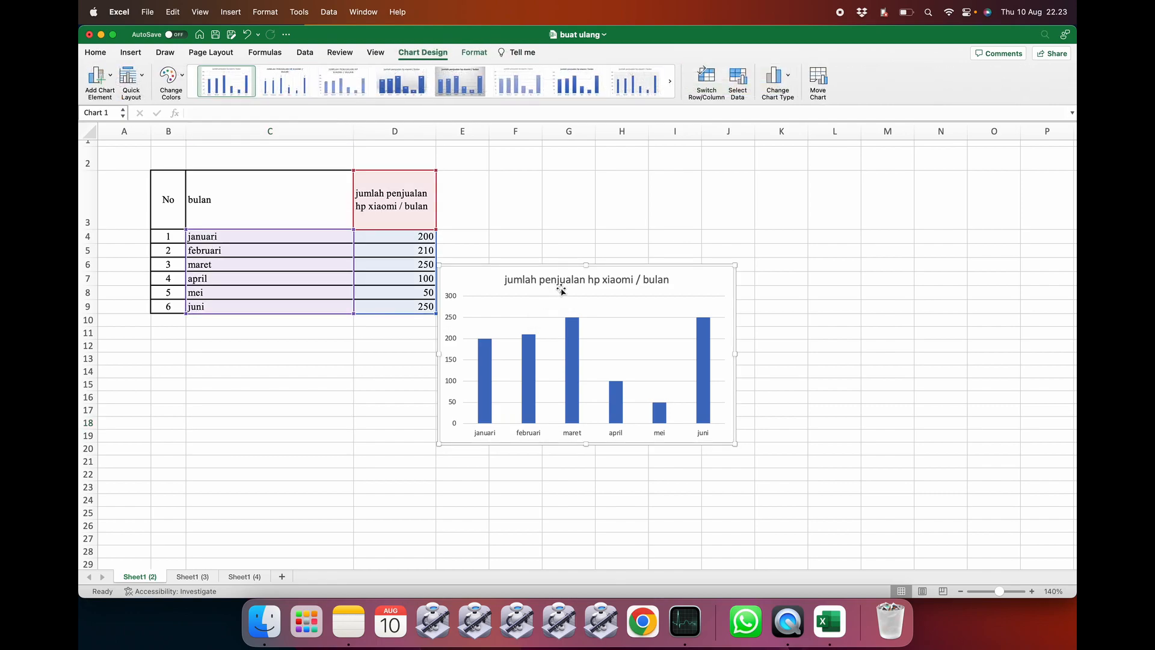
pyautogui.moveTo(559, 274); pyautogui.dragTo(613, 269)
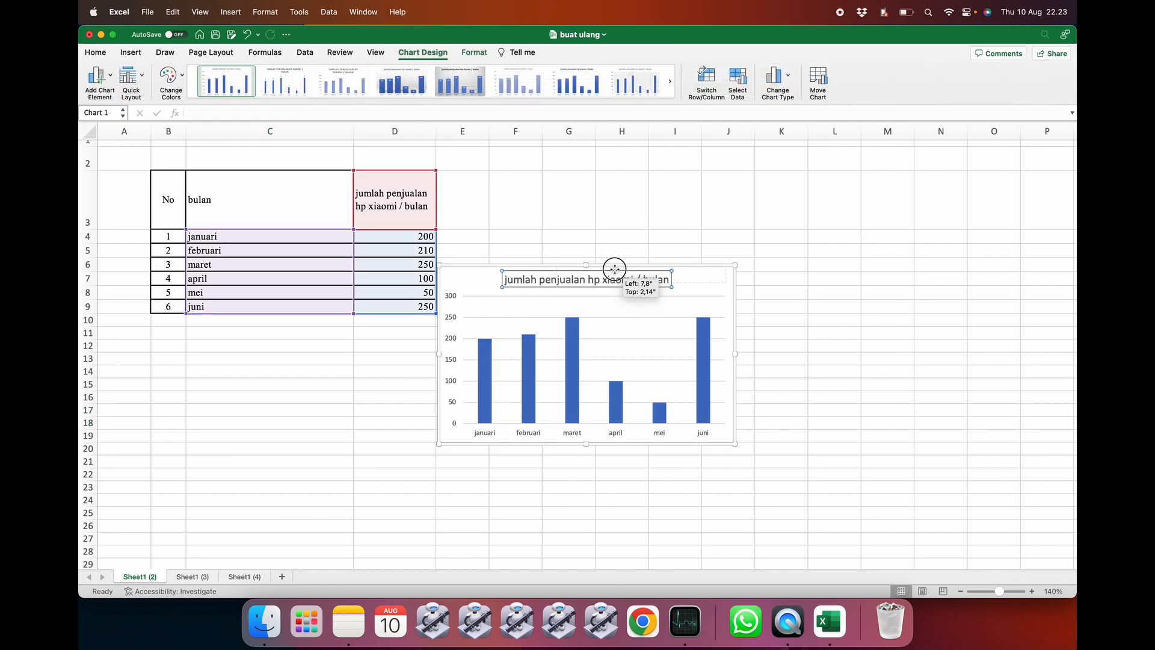
pyautogui.press('super+z')
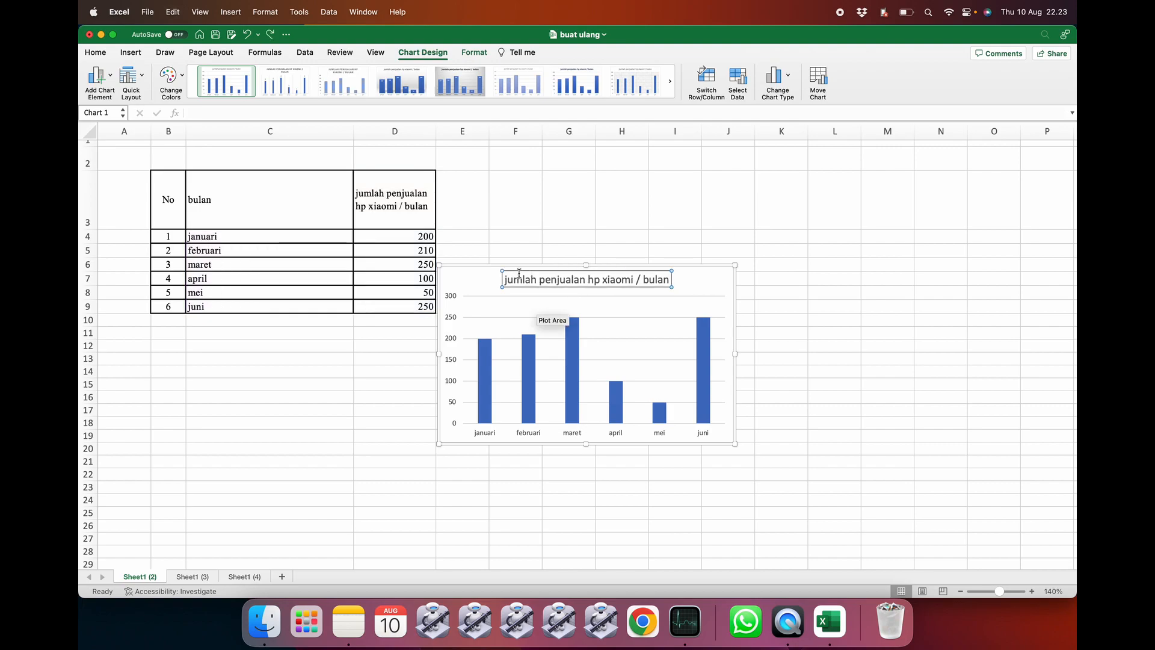
pyautogui.moveTo(479, 270); pyautogui.dragTo(557, 266)
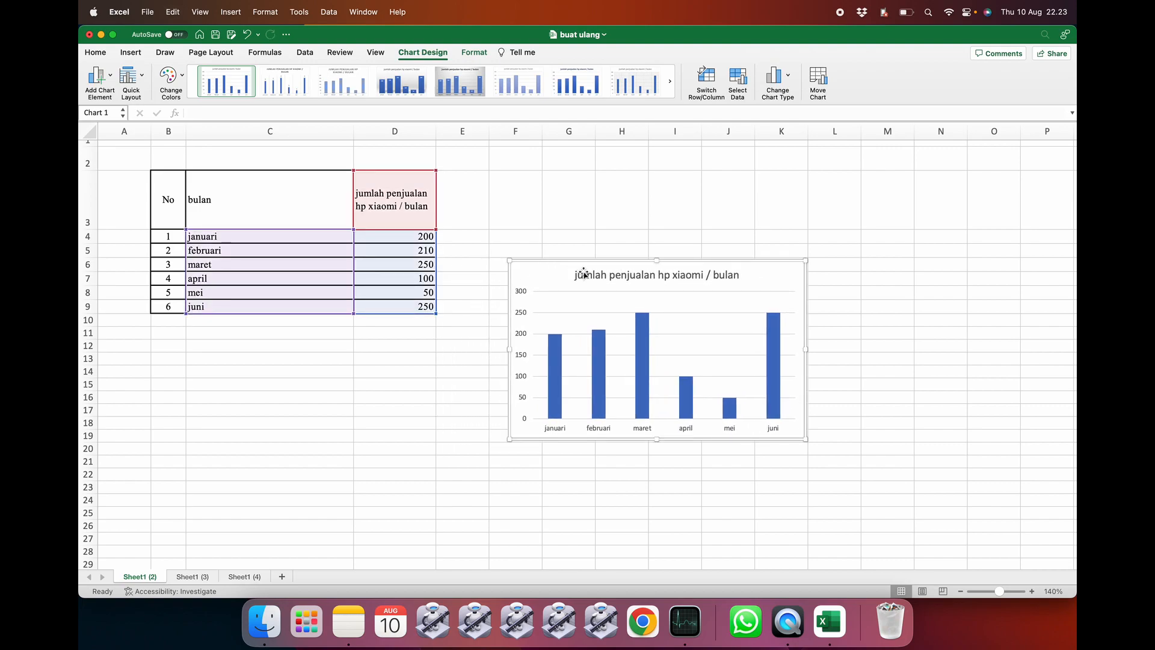
pyautogui.click(458, 407)
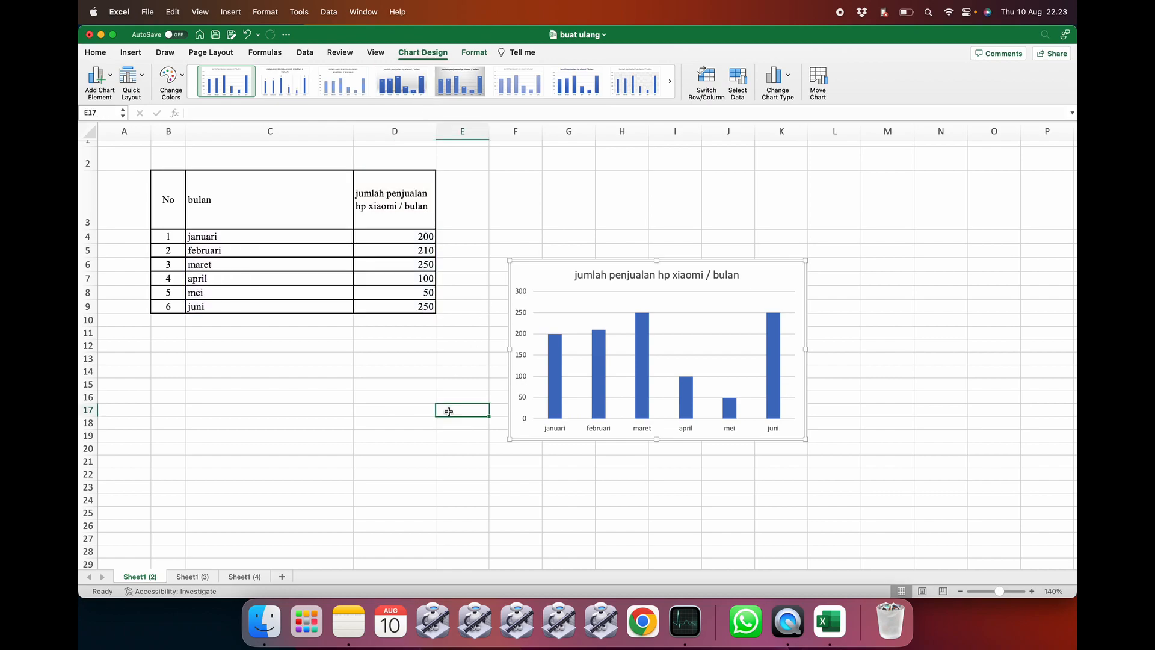
# - Try the Colorful palette that starts with green on the chart and switch back to the one that starts with blue
pyautogui.click(566, 361)
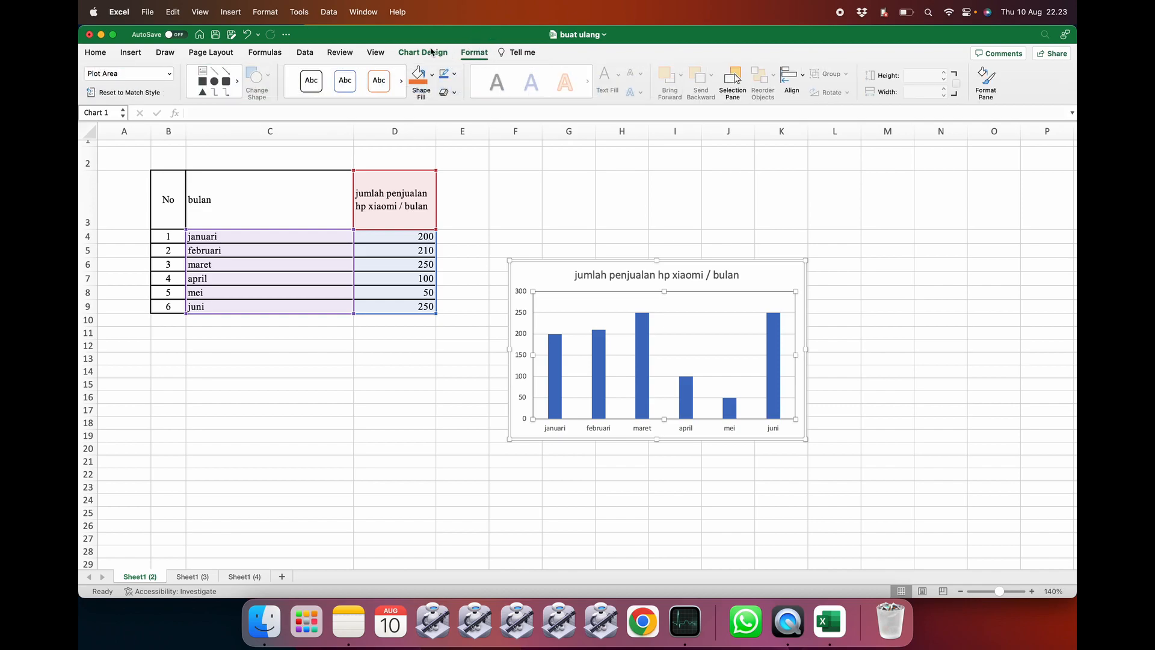
pyautogui.click(431, 51)
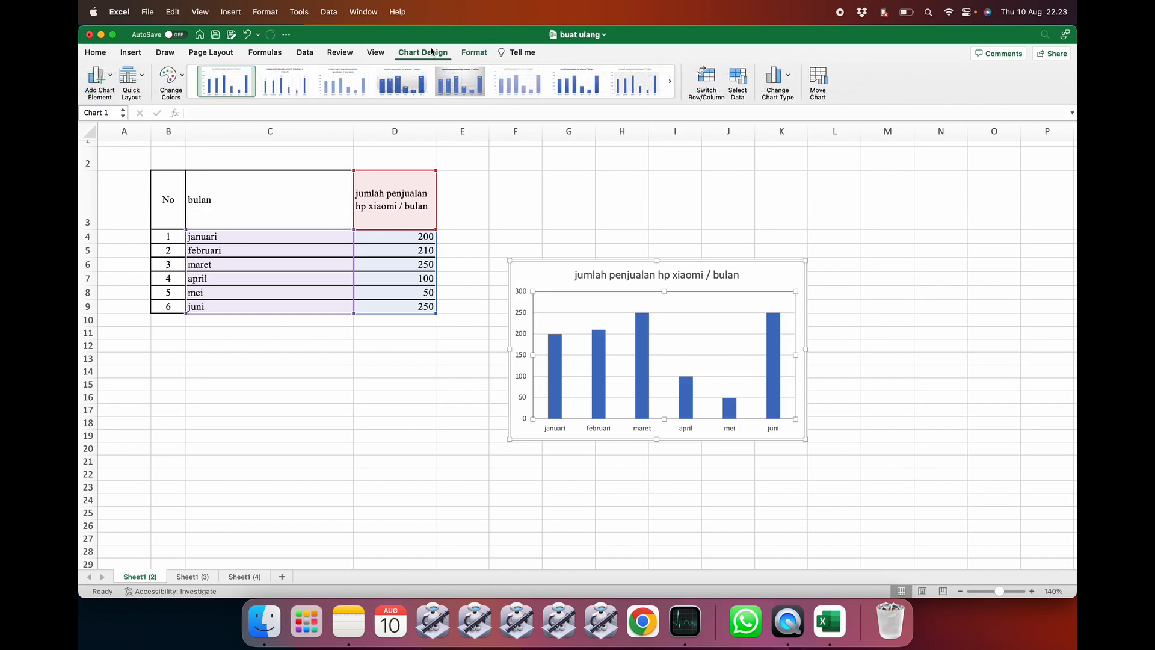
pyautogui.click(169, 74)
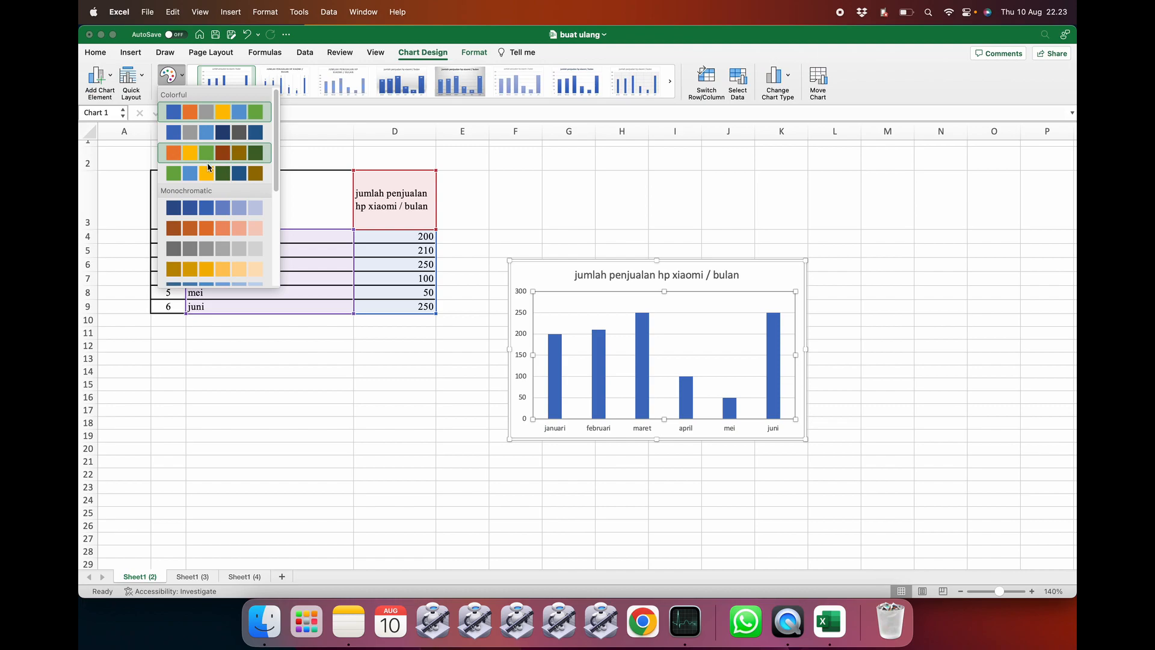
pyautogui.click(207, 175)
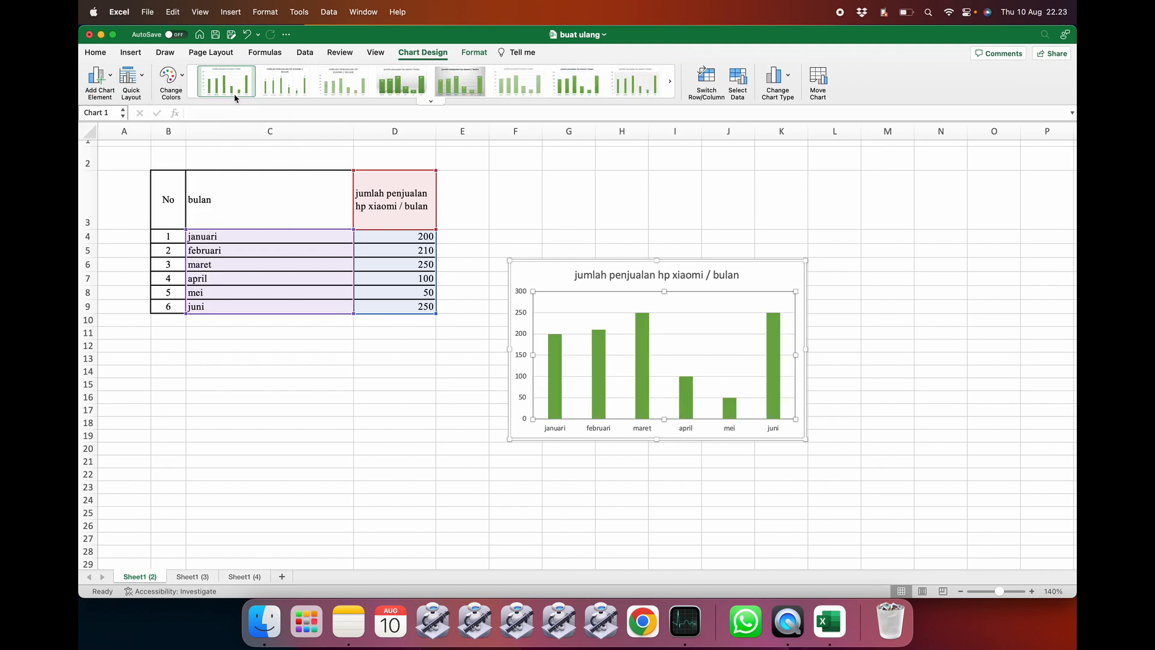
pyautogui.click(169, 76)
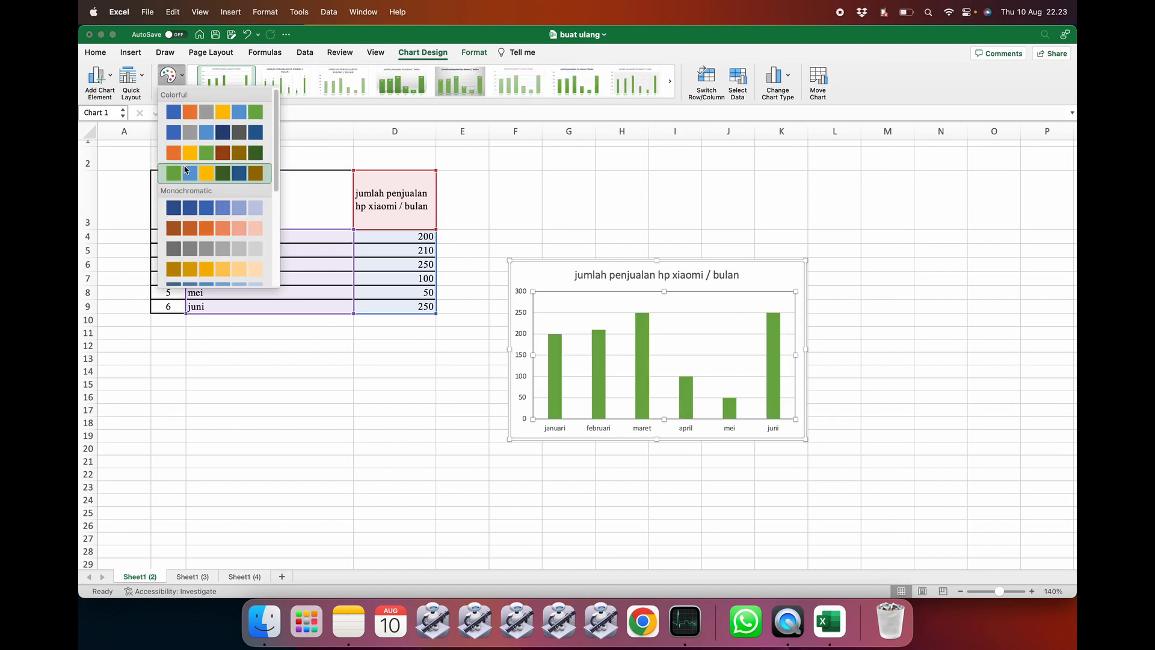
pyautogui.click(171, 116)
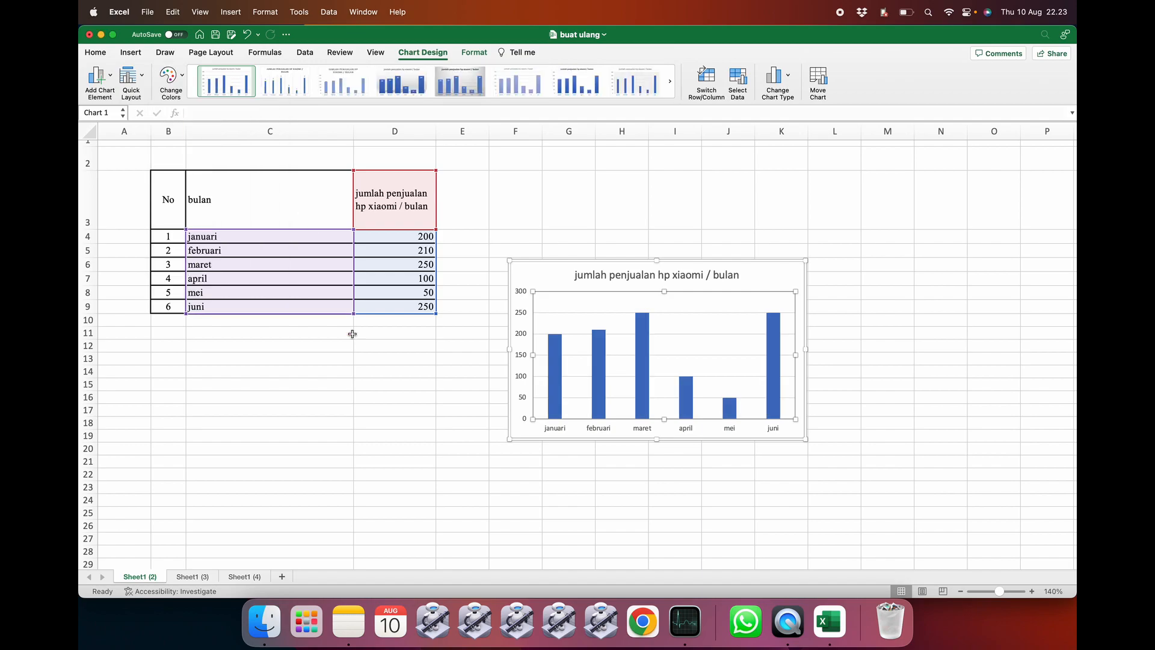
pyautogui.click(425, 384)
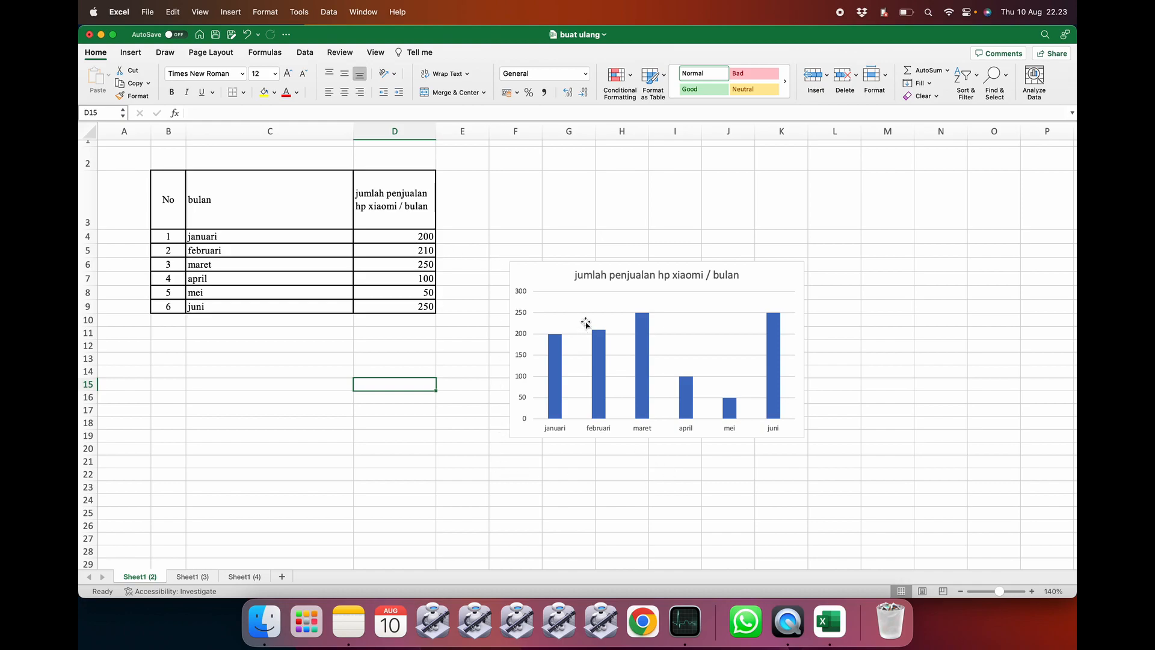
pyautogui.click(579, 305)
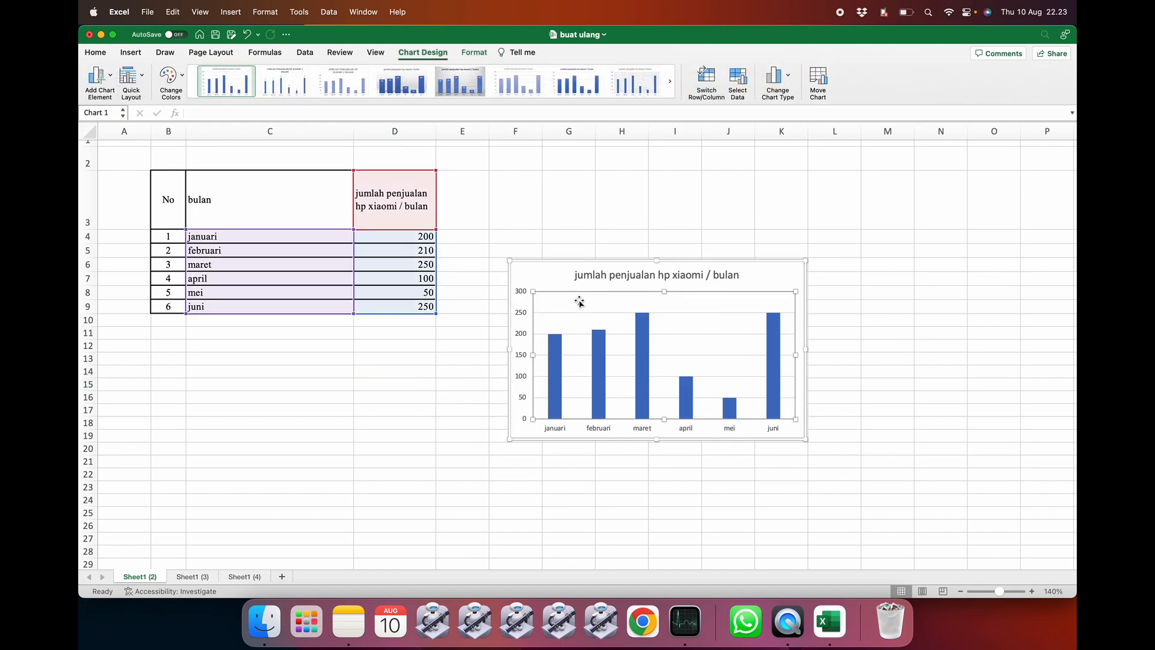
pyautogui.click(453, 395)
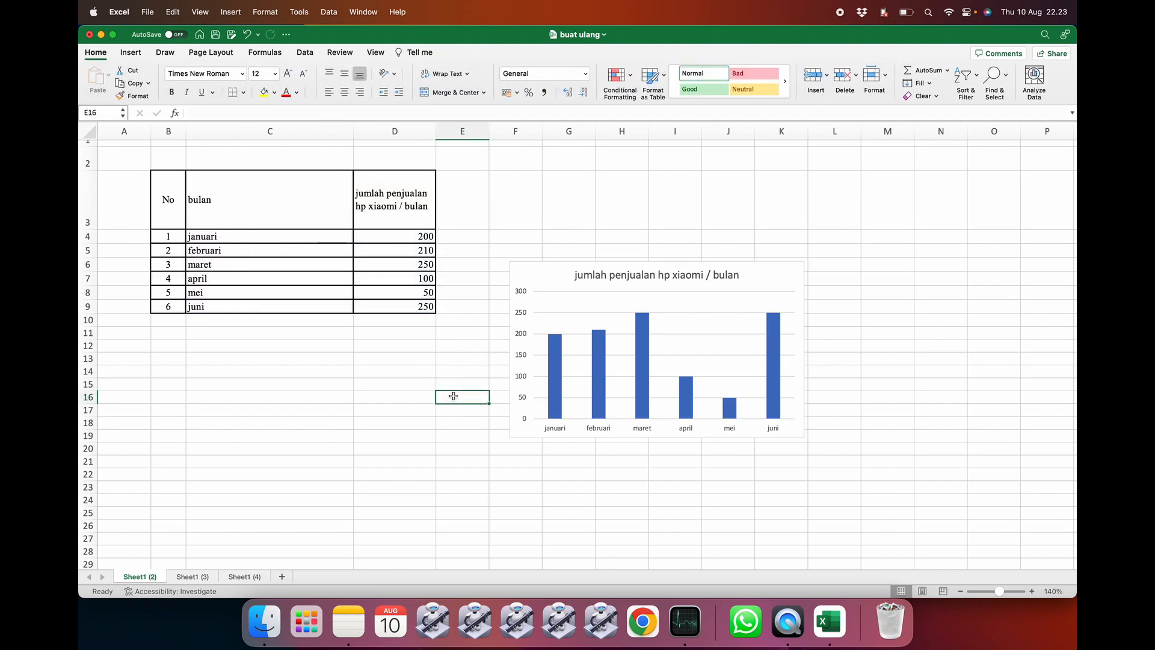
pyautogui.click(687, 304)
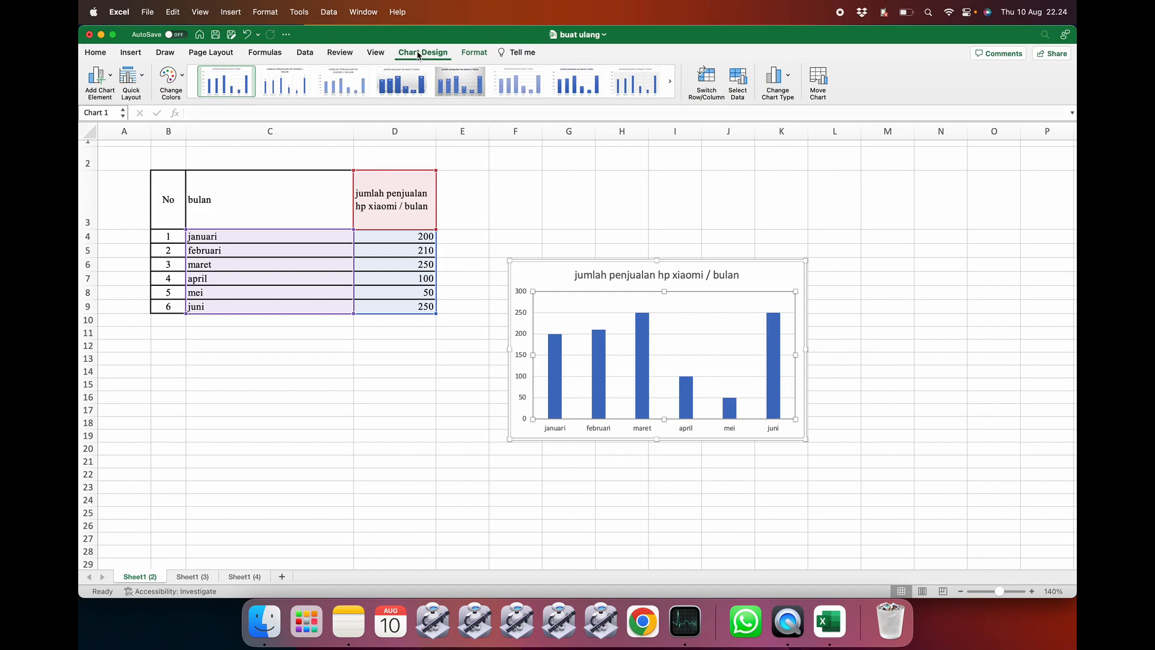
# - Try hiding the chart's primary horizontal axis and switch it back on
pyautogui.click(110, 78)
pyautogui.moveTo(112, 98)
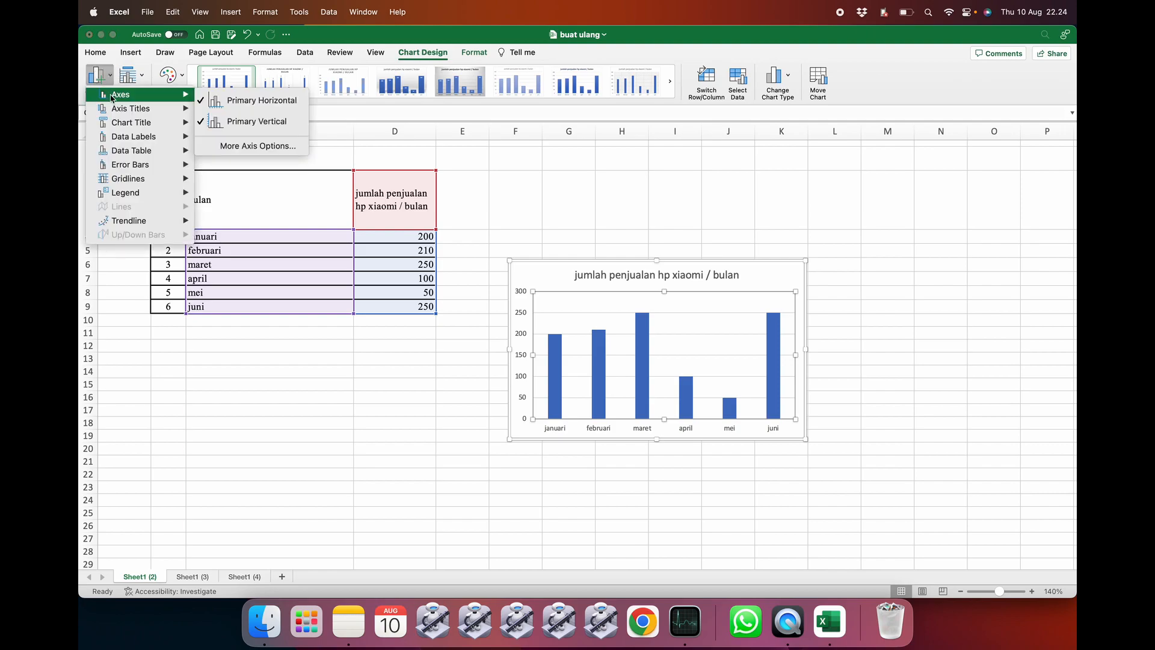
pyautogui.click(202, 100)
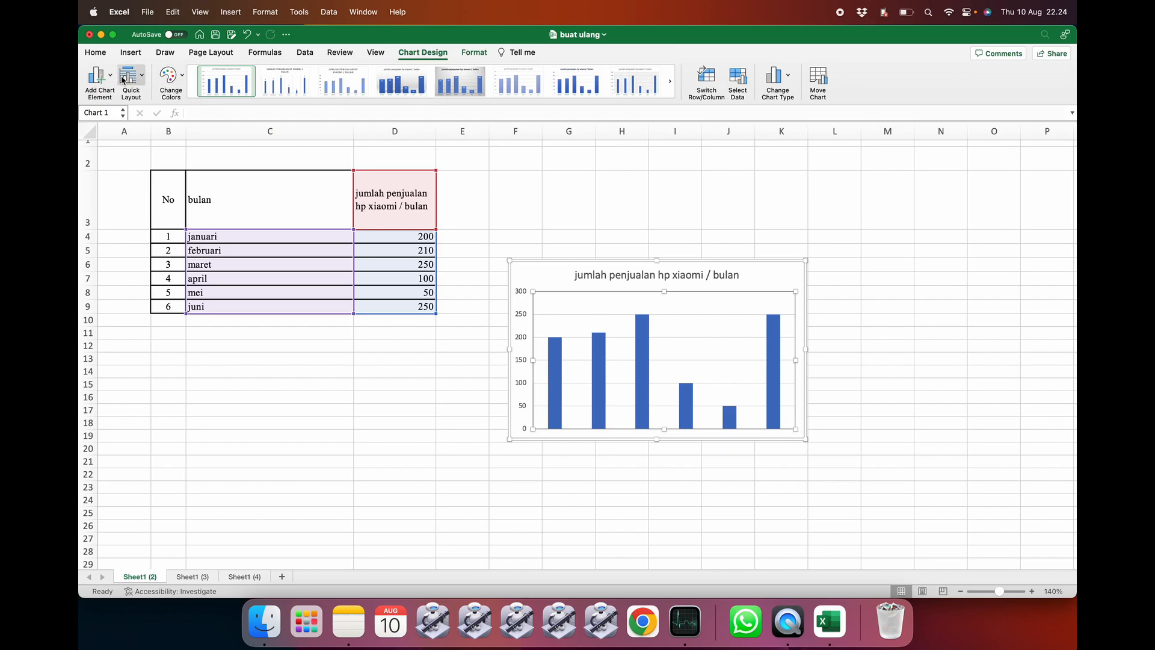
pyautogui.click(96, 75)
pyautogui.moveTo(120, 94)
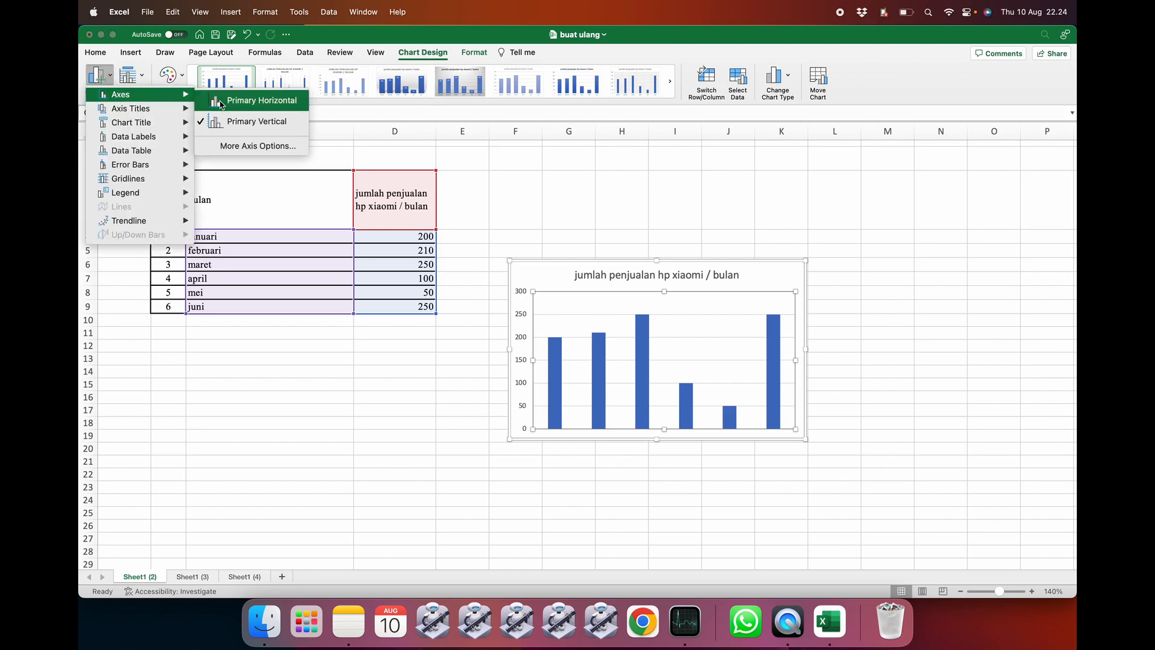
pyautogui.click(221, 104)
# - Add primary horizontal and primary vertical axis titles to the column chart
pyautogui.click(105, 78)
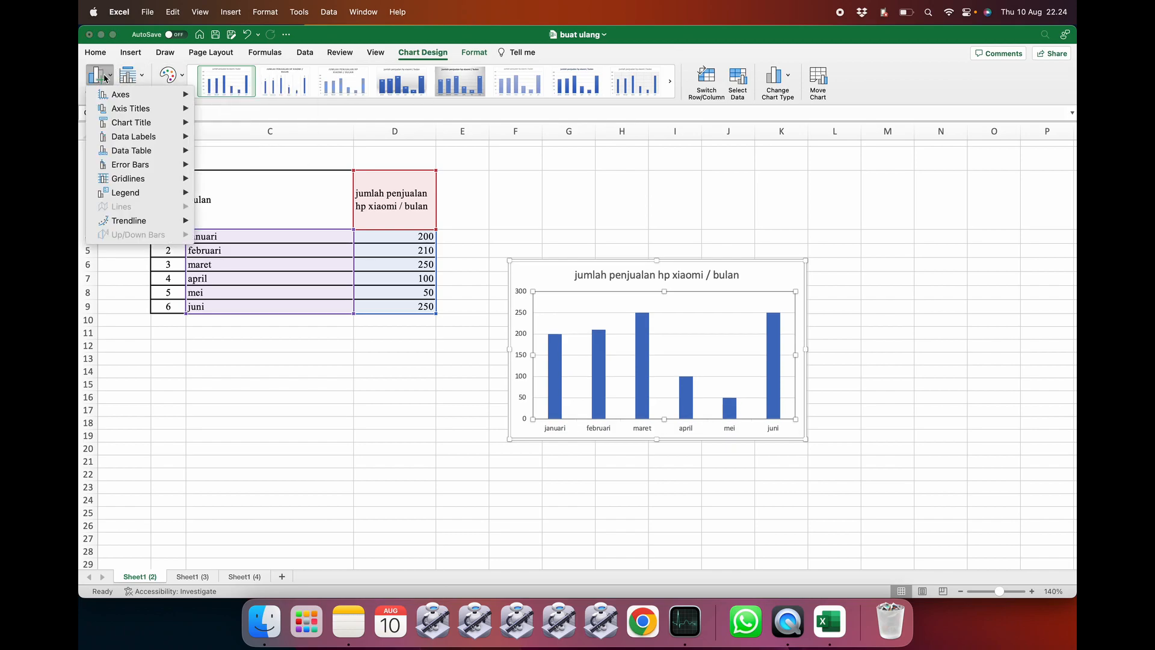
pyautogui.moveTo(117, 99)
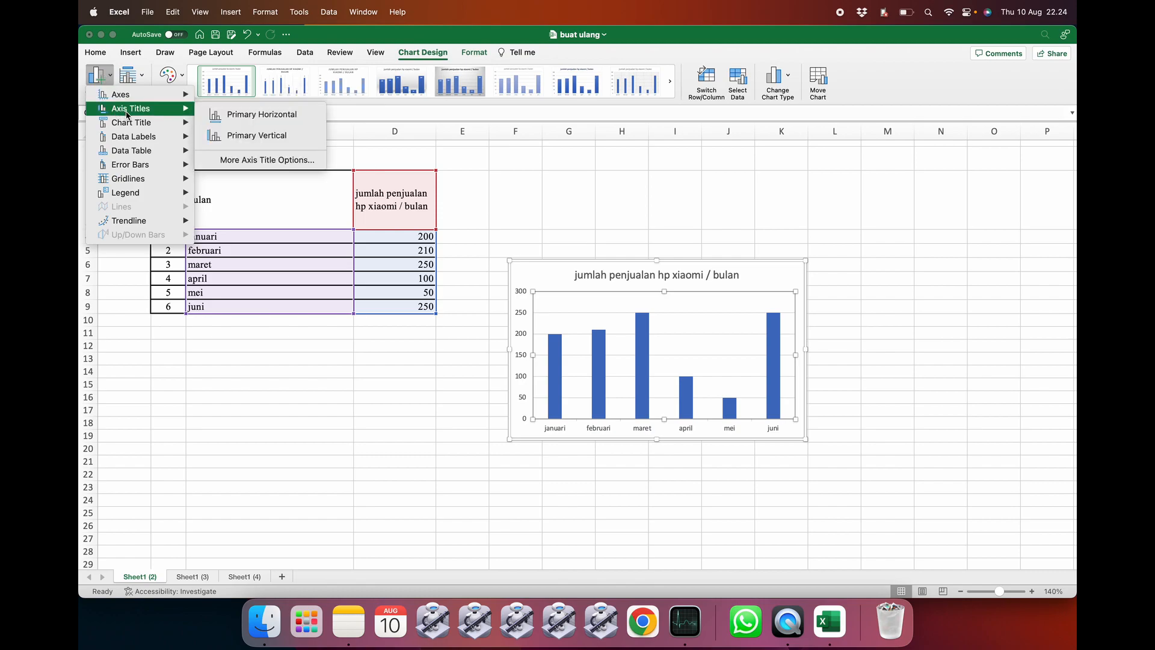
pyautogui.click(210, 117)
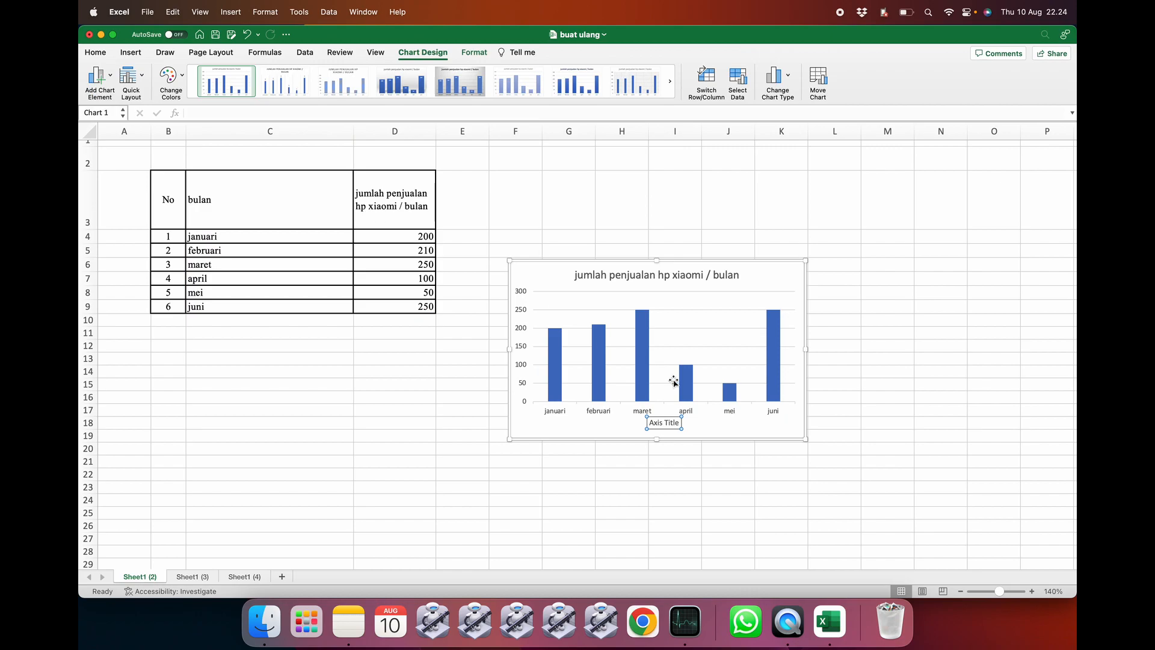
pyautogui.click(98, 75)
pyautogui.moveTo(117, 117)
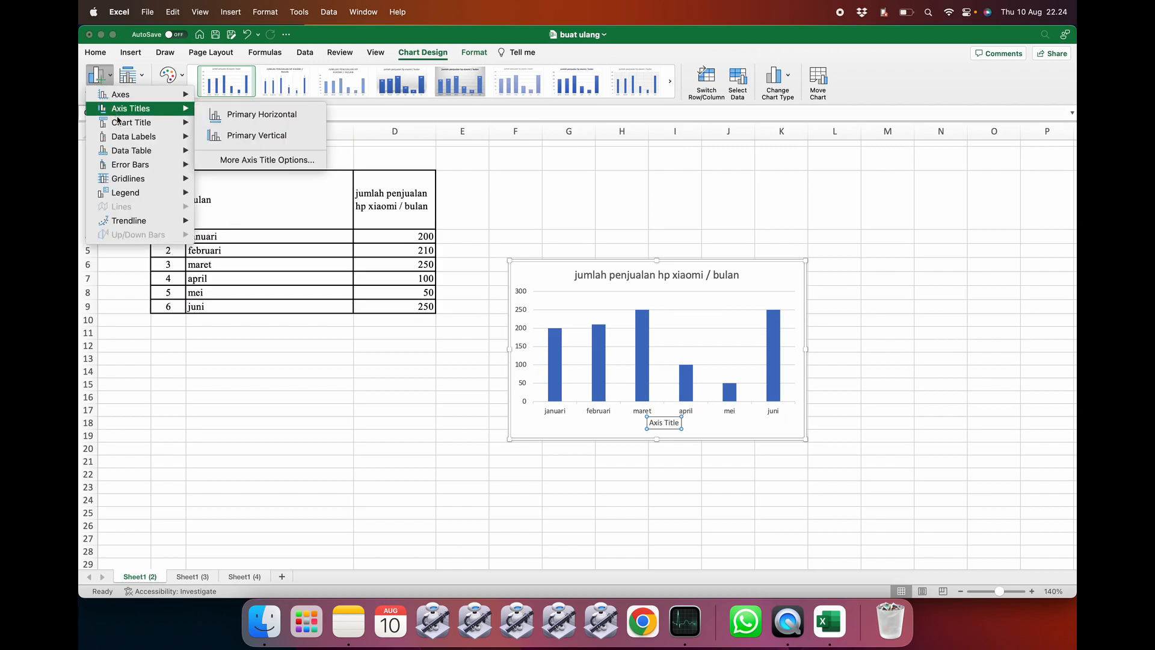
pyautogui.click(222, 136)
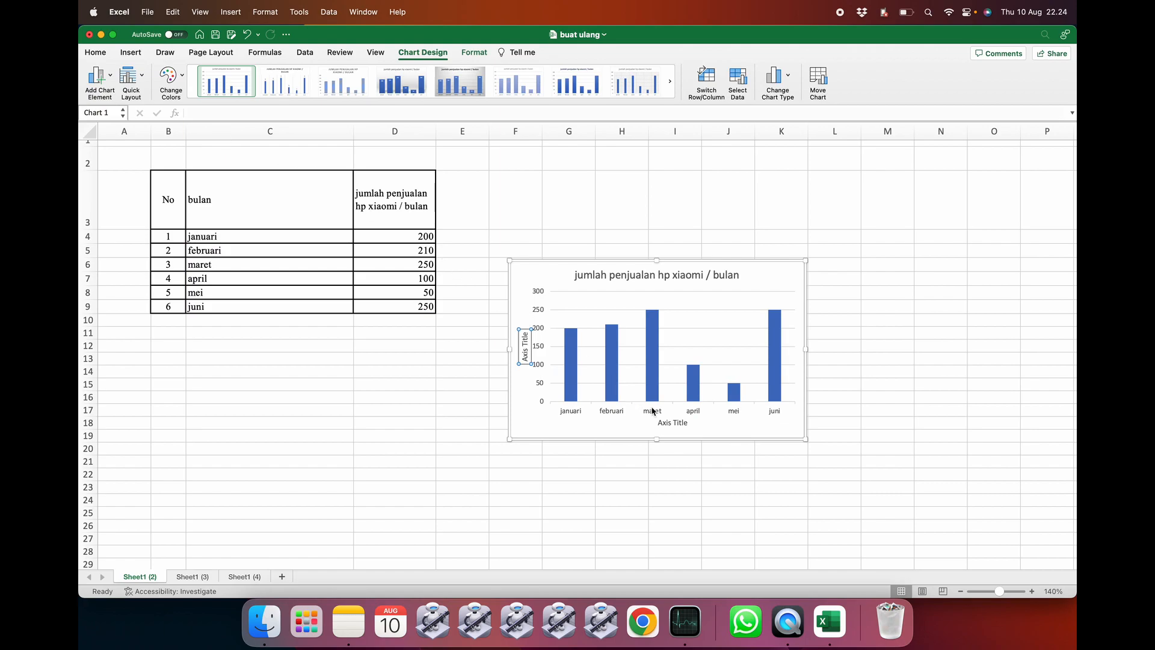
# - Replace the placeholder text of the vertical axis title with "jumlah penjualan"
pyautogui.doubleClick(525, 342)
pyautogui.click(524, 357)
pyautogui.doubleClick(525, 338)
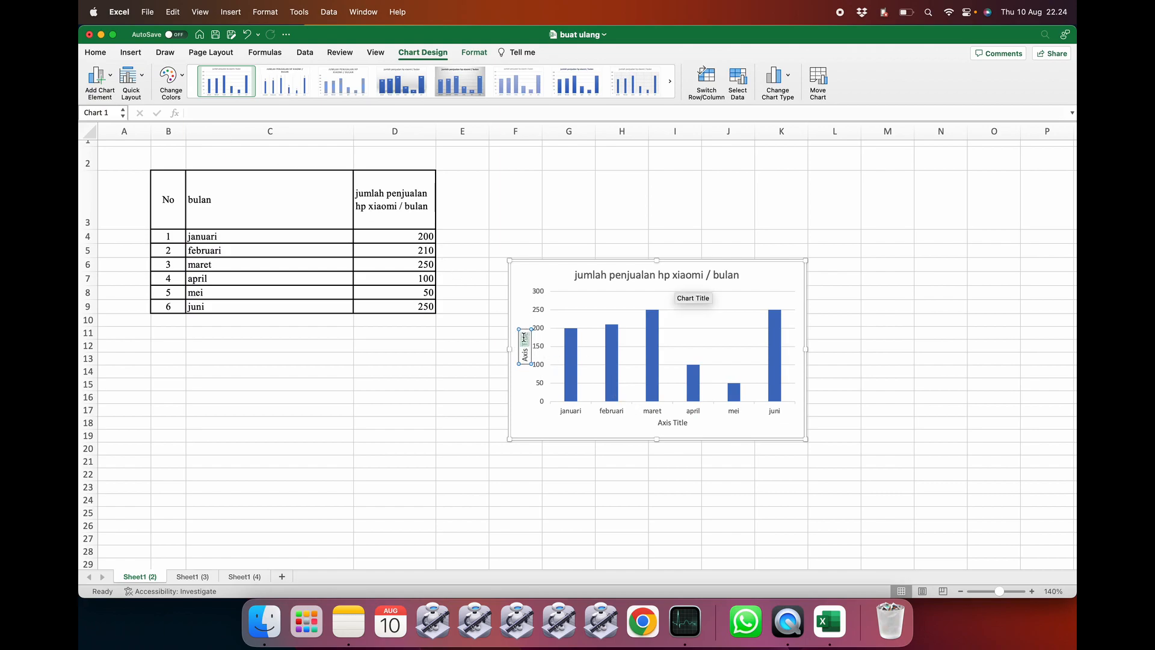
pyautogui.press('BackSpace')
pyautogui.press('BackSpace')
pyautogui.press('BackSpace')
pyautogui.press('BackSpace')
pyautogui.press('BackSpace')
pyautogui.press('BackSpace')
pyautogui.write('jumlah penjualan')
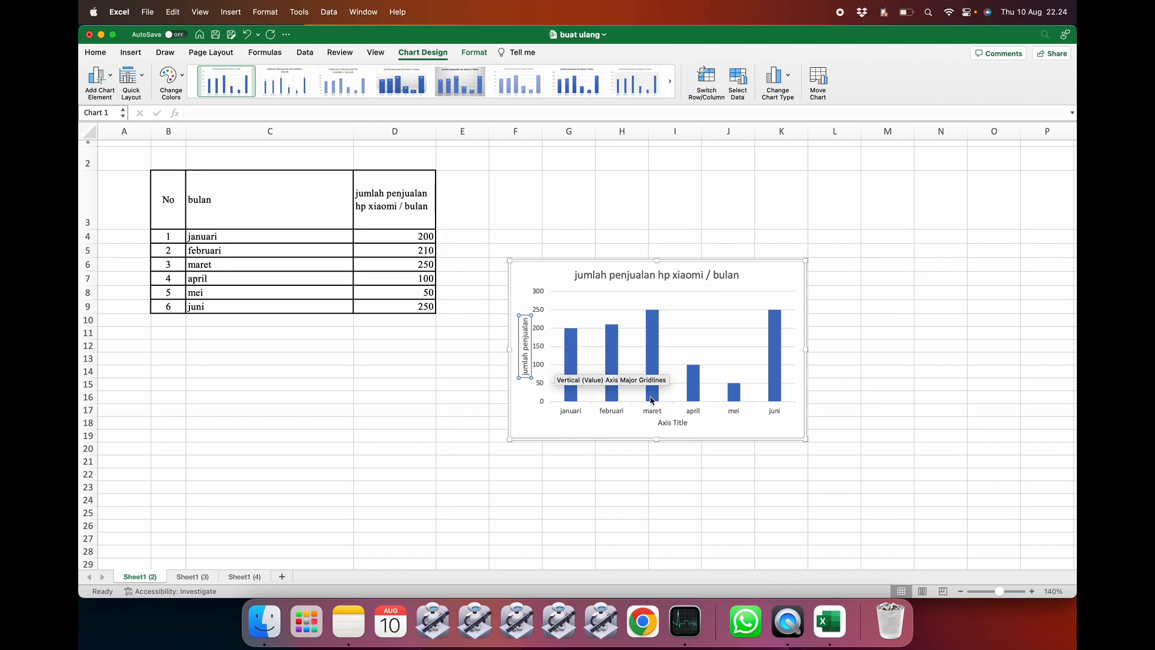
# - Replace the placeholder text of the horizontal axis title with "bulan"
pyautogui.click(673, 422)
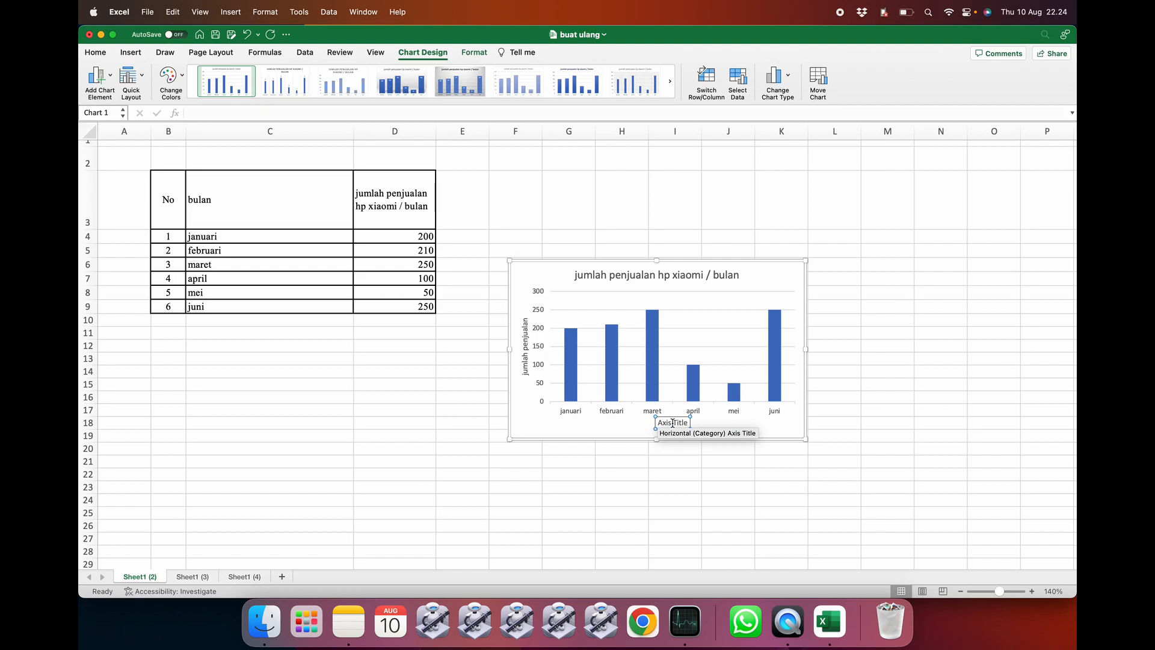
pyautogui.write('bu')
pyautogui.press('BackSpace')
pyautogui.press('BackSpace')
pyautogui.press('BackSpace')
pyautogui.press('BackSpace')
pyautogui.press('BackSpace')
pyautogui.press('BackSpace')
pyautogui.press('BackSpace')
pyautogui.press('BackSpace')
pyautogui.press('BackSpace')
pyautogui.press('BackSpace')
pyautogui.press('BackSpace')
pyautogui.press('BackSpace')
pyautogui.write('bulan')
# - Try the chart title settings None and Centered Overlay, and set the title back to Above Chart
pyautogui.click(660, 280)
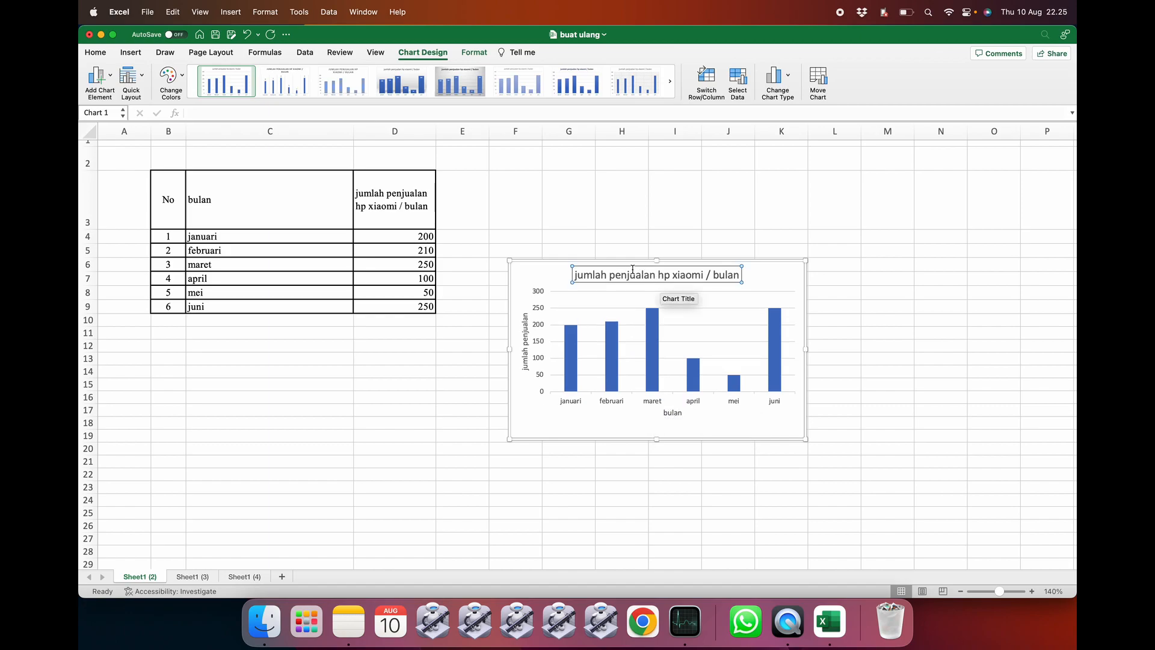
pyautogui.click(101, 77)
pyautogui.moveTo(111, 123)
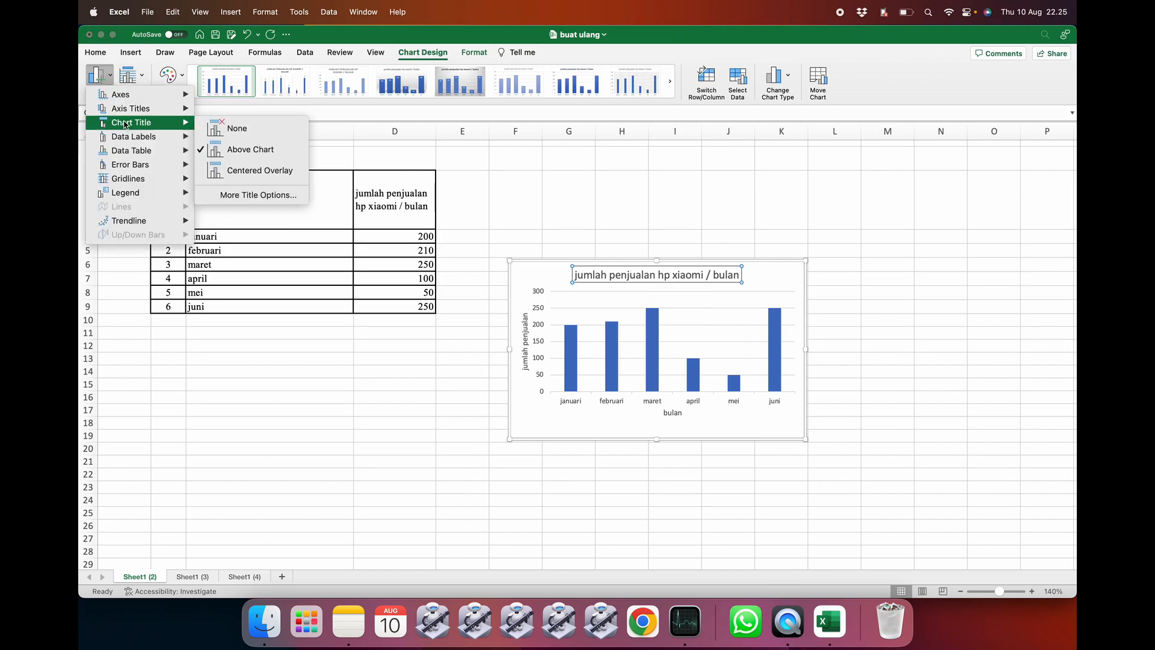
pyautogui.click(204, 128)
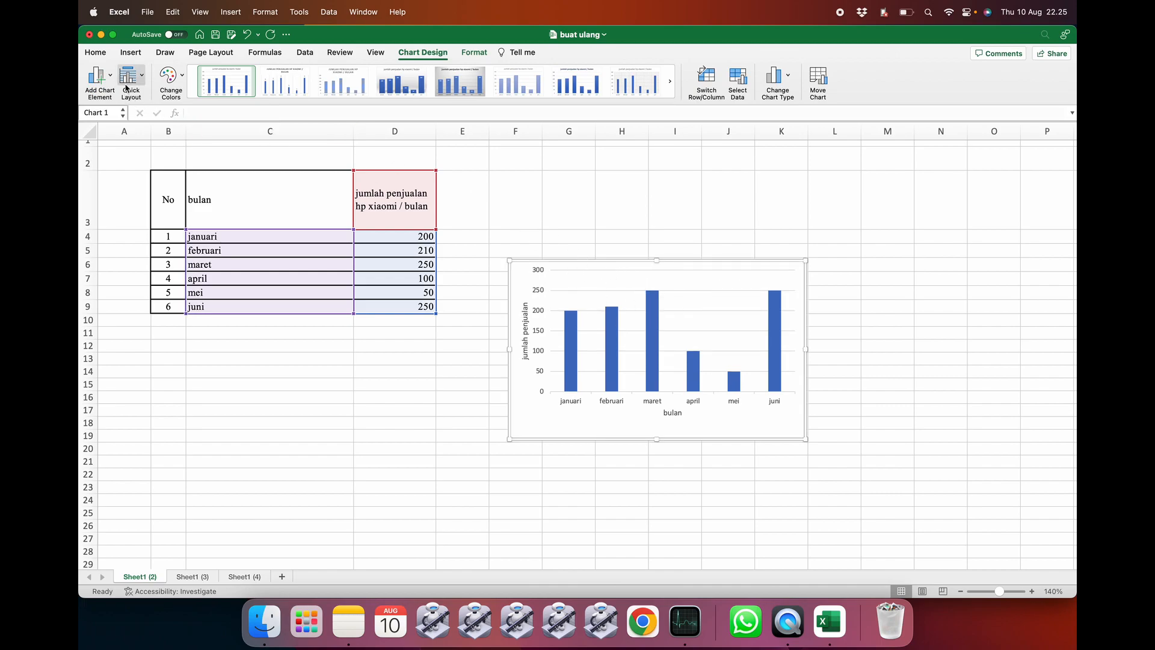
pyautogui.click(107, 77)
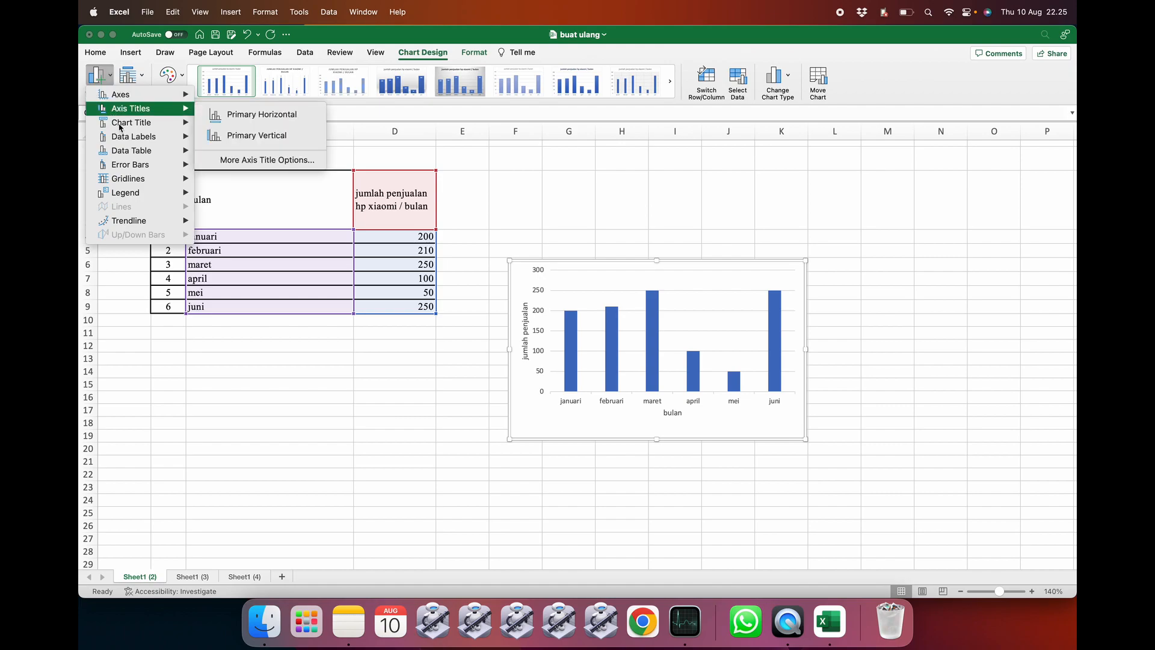
pyautogui.moveTo(120, 123)
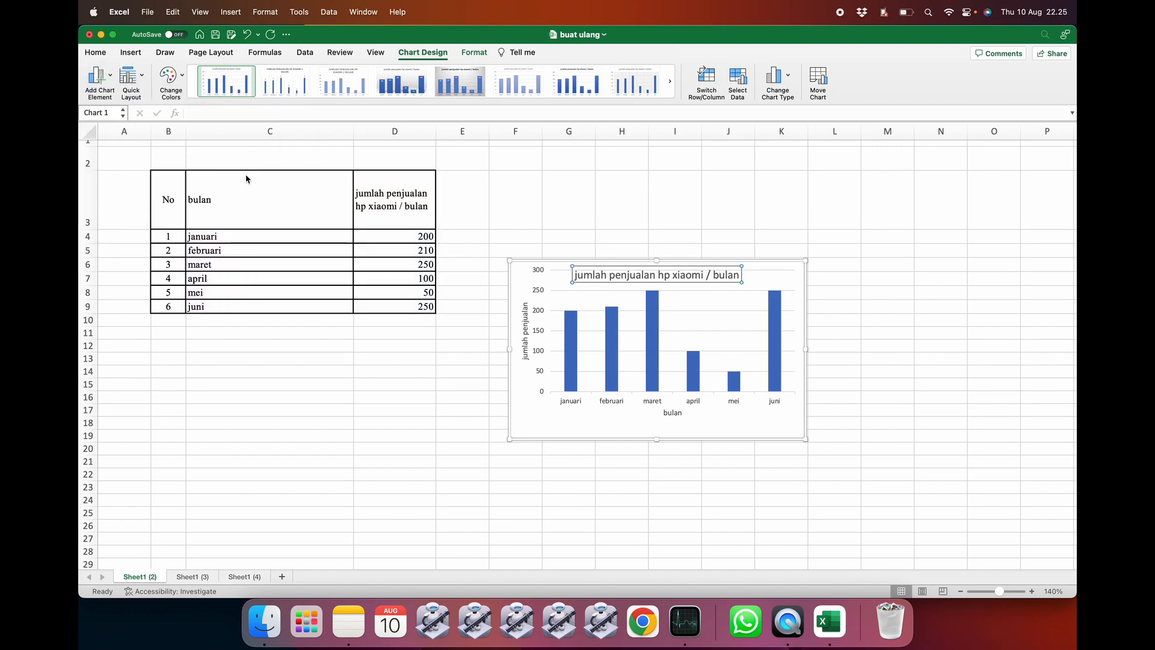
pyautogui.click(102, 86)
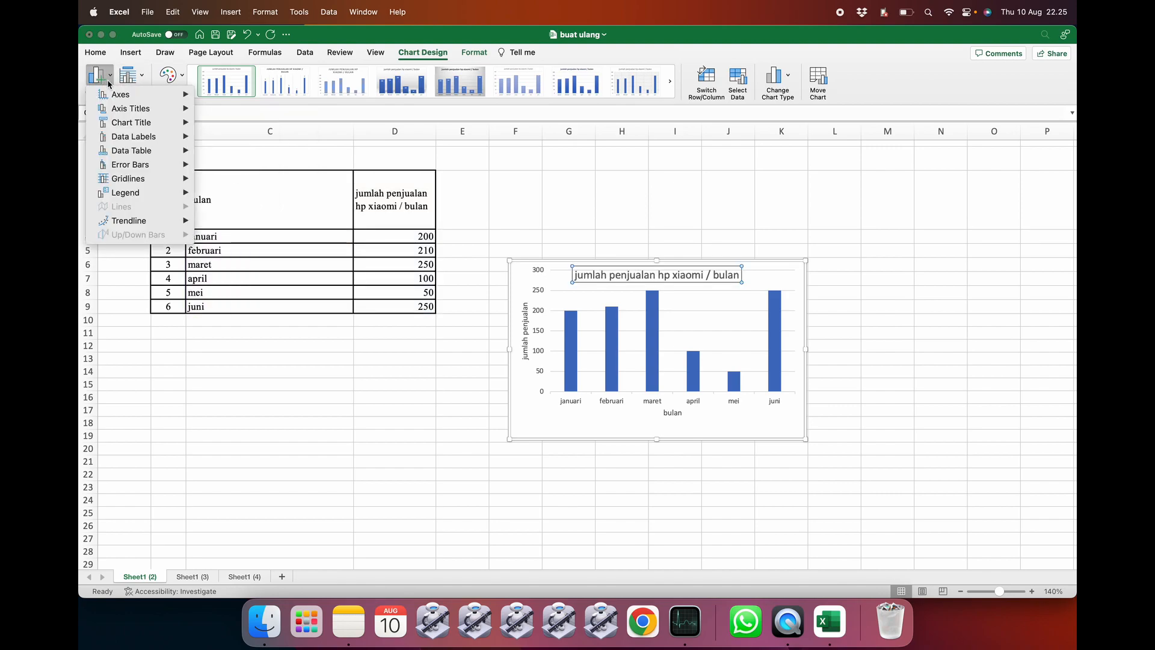
pyautogui.moveTo(129, 125)
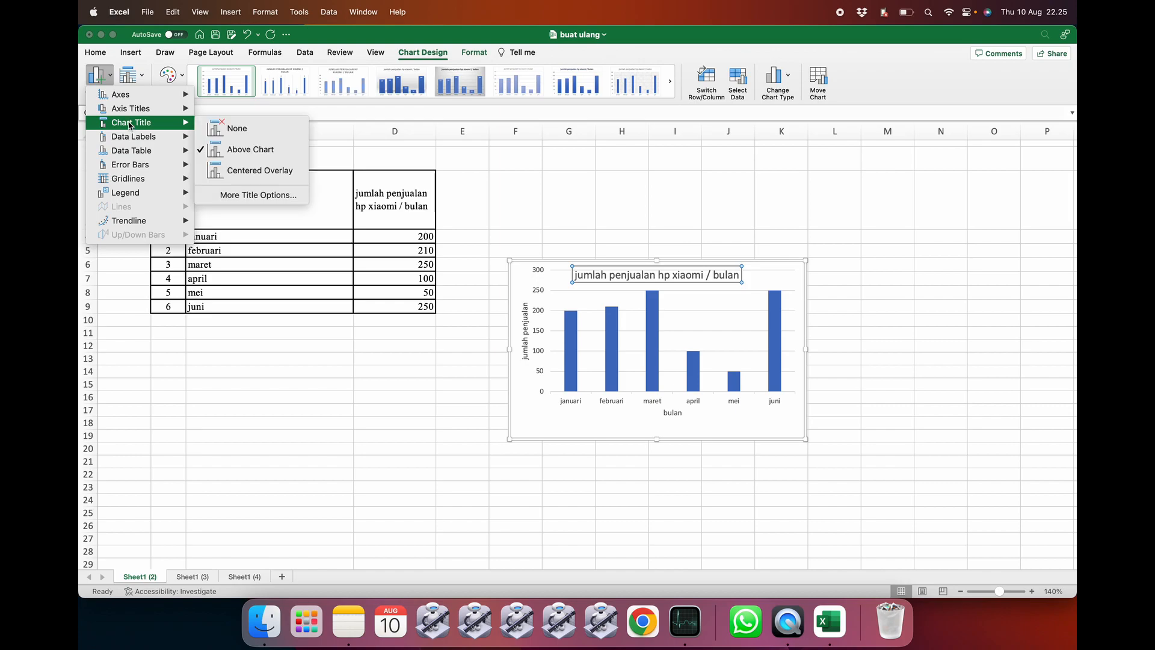
pyautogui.click(252, 171)
pyautogui.click(97, 77)
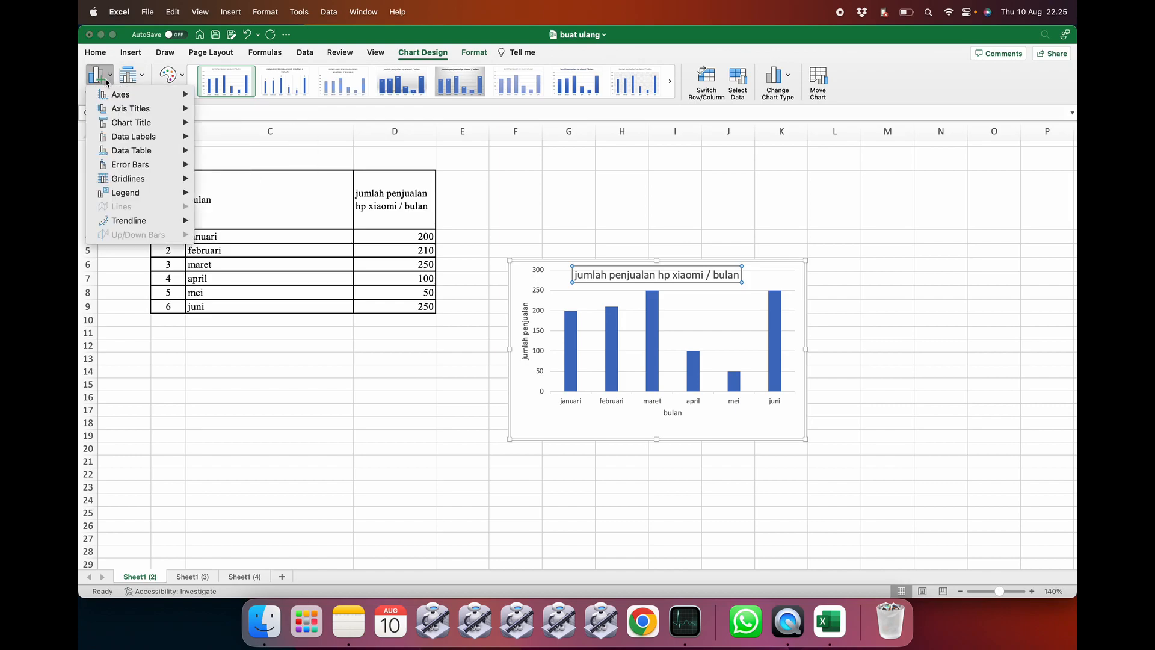
pyautogui.moveTo(124, 140)
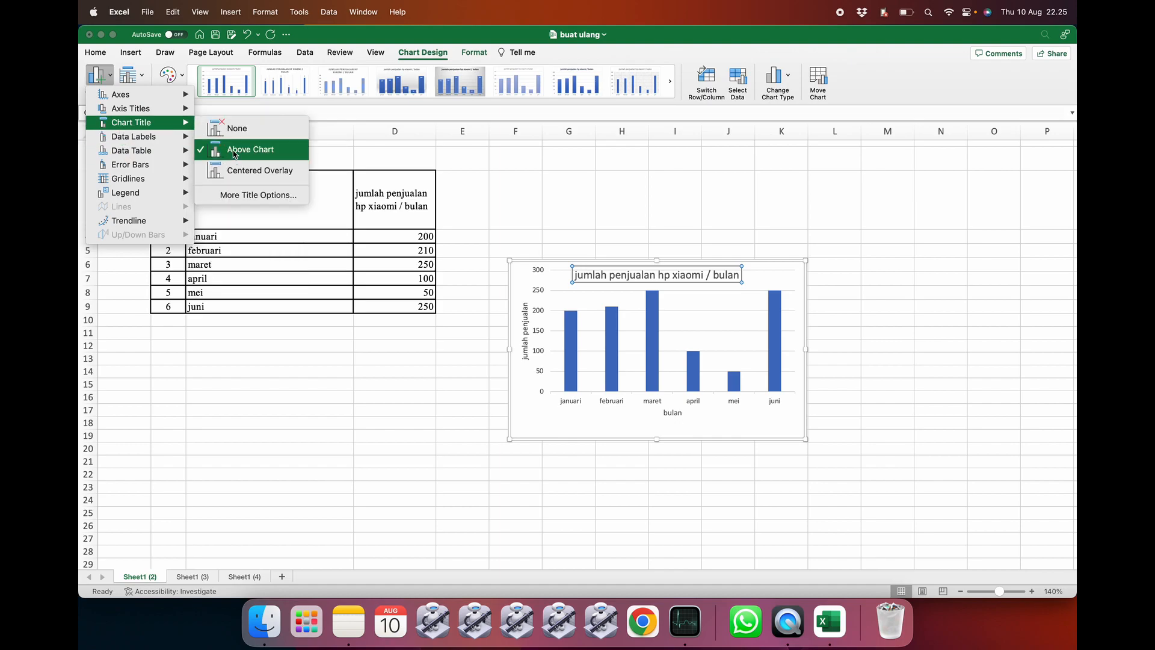
pyautogui.click(234, 155)
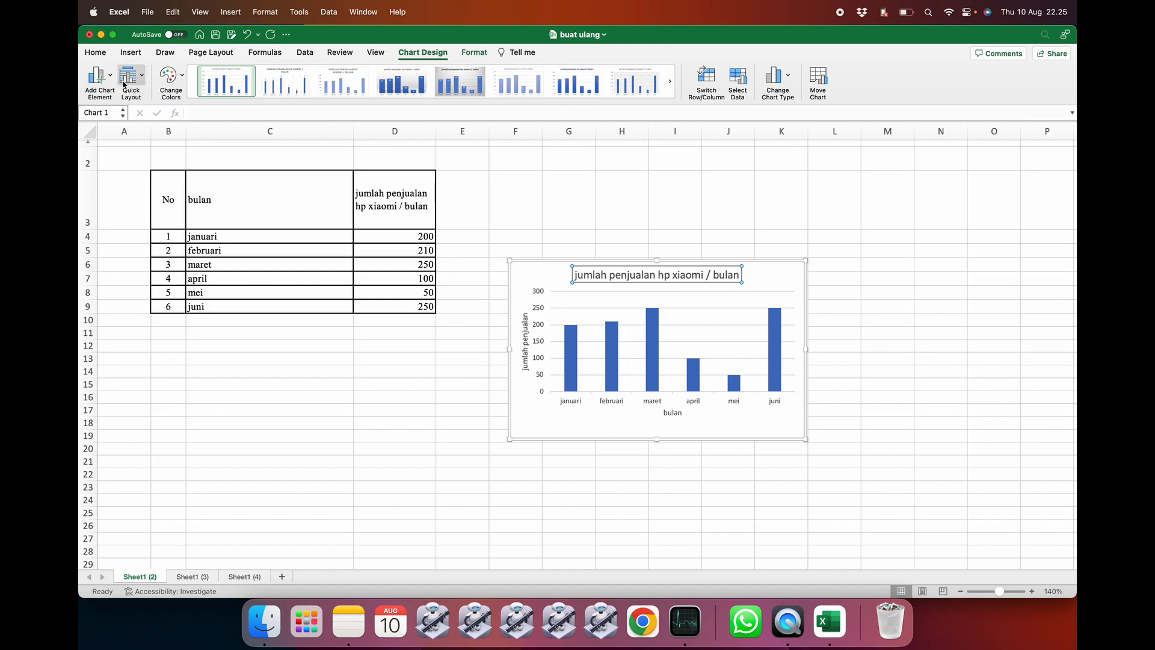
# - Delete the primary major horizontal gridlines from the column chart
pyautogui.click(98, 77)
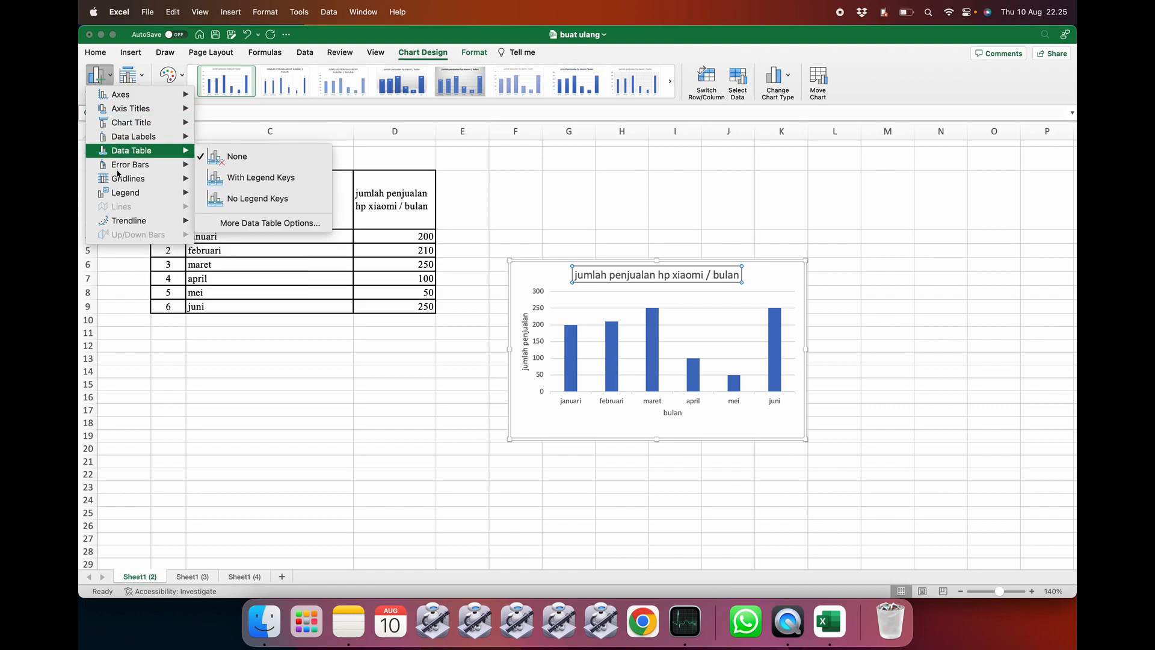
pyautogui.click(632, 212)
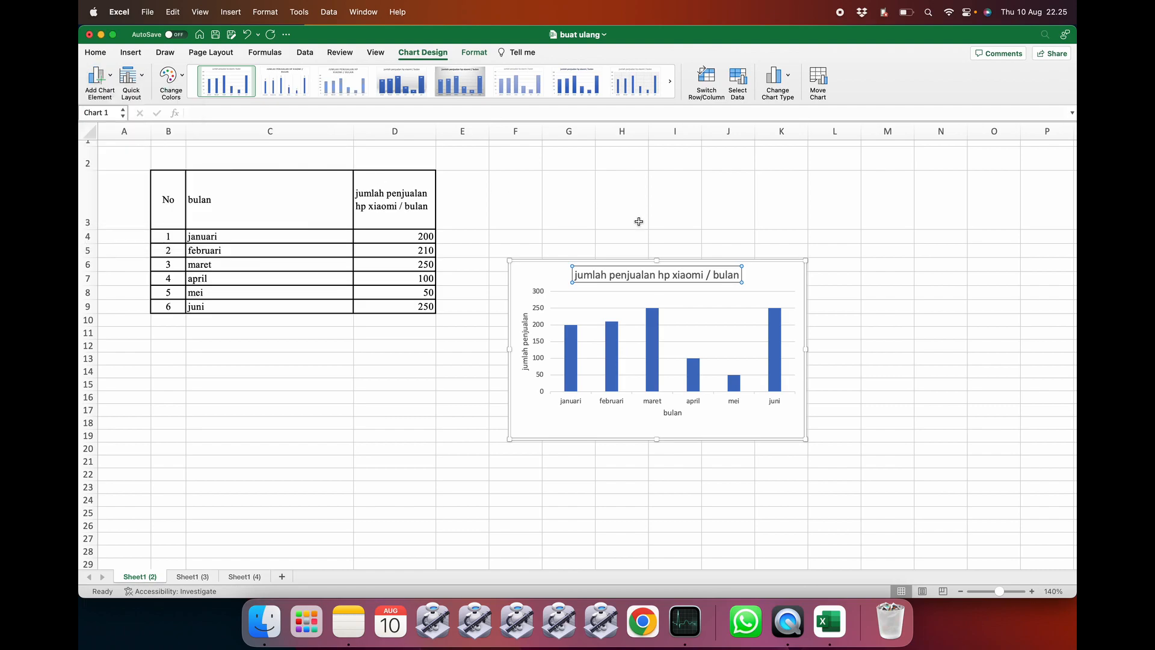
pyautogui.click(697, 308)
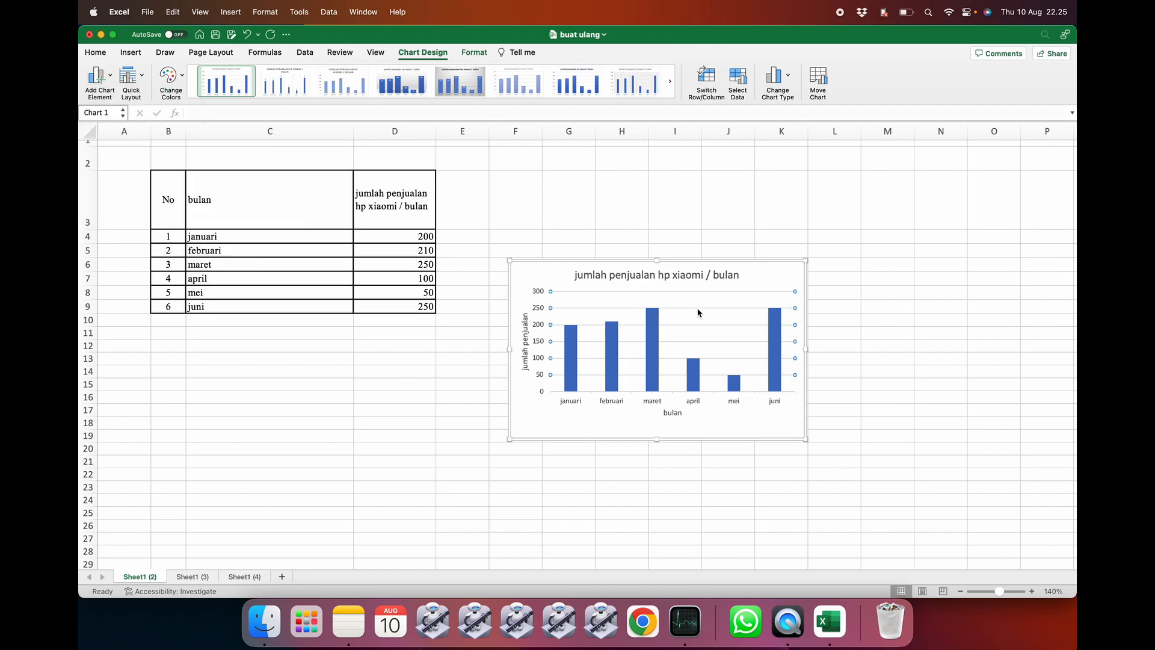
pyautogui.press('Delete')
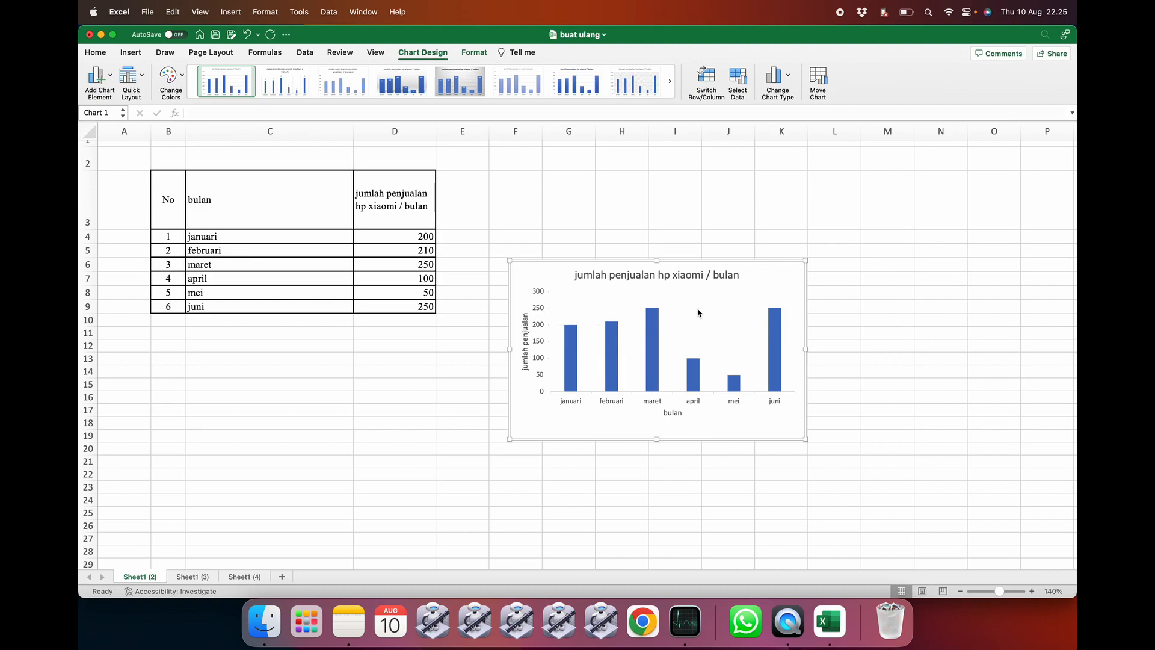
# - Add primary minor horizontal and primary major horizontal gridlines to the column chart
pyautogui.click(114, 90)
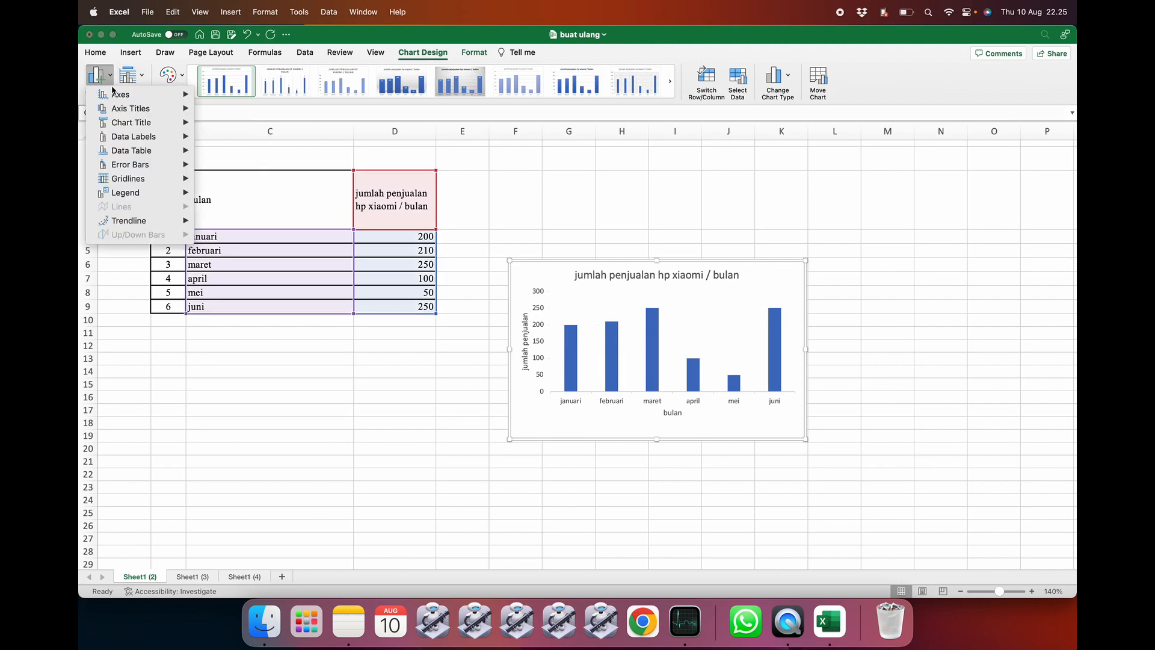
pyautogui.moveTo(122, 183)
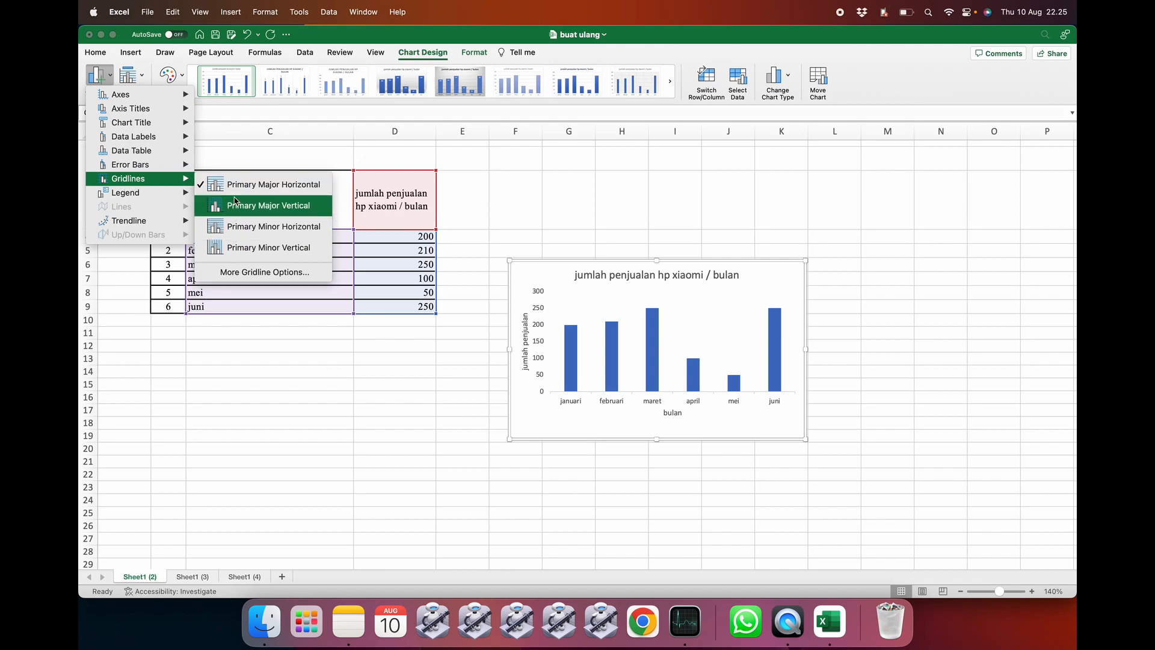
pyautogui.click(274, 232)
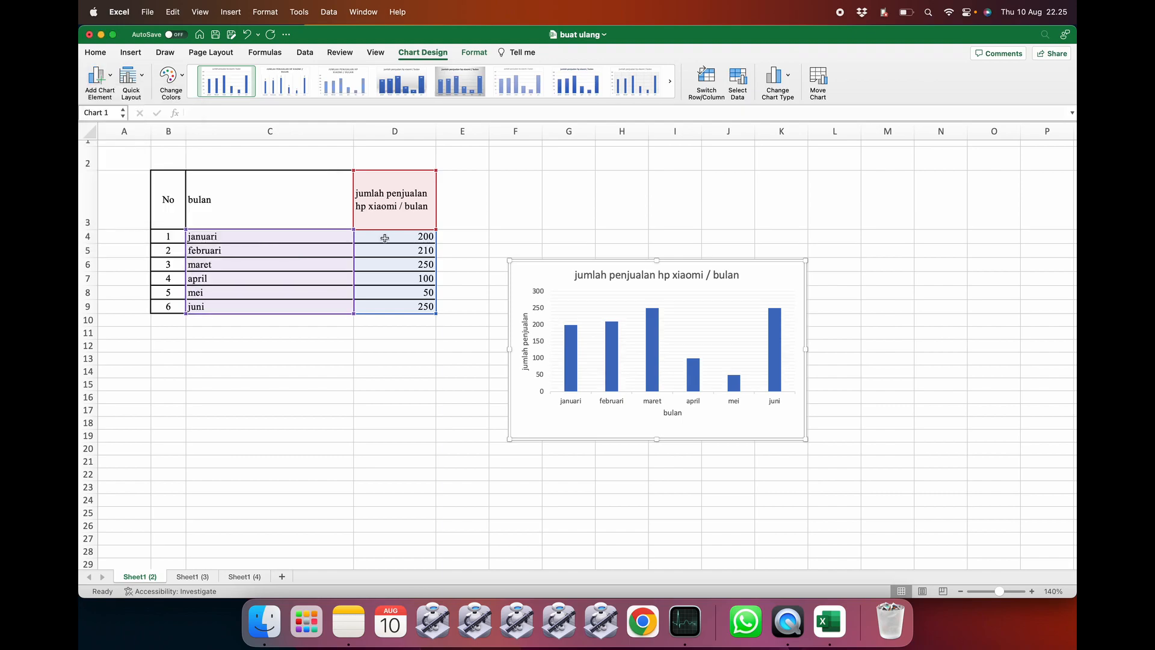
pyautogui.click(95, 75)
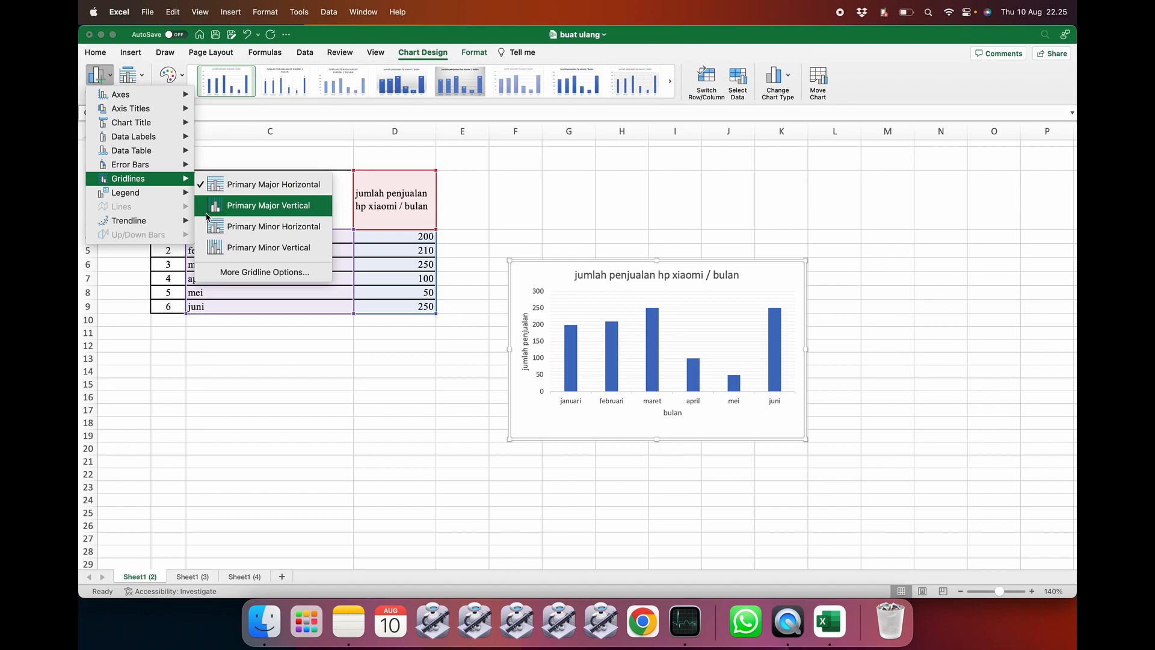
pyautogui.click(232, 187)
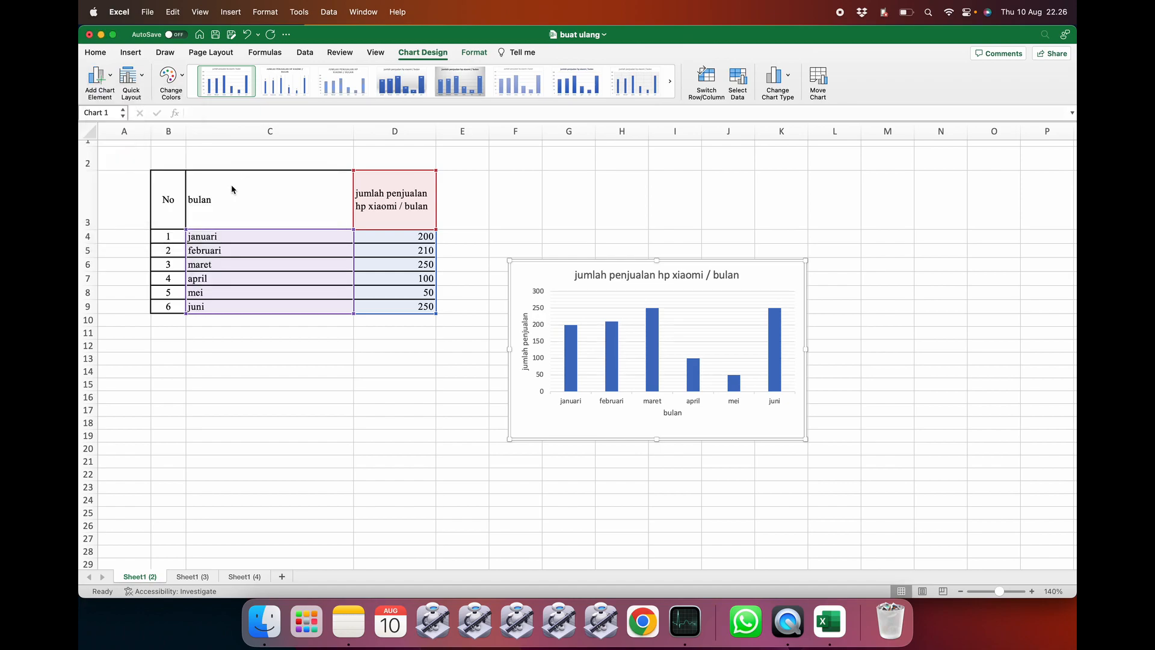
# - Delete the minor horizontal gridlines from the column chart and deselect the chart
pyautogui.click(723, 325)
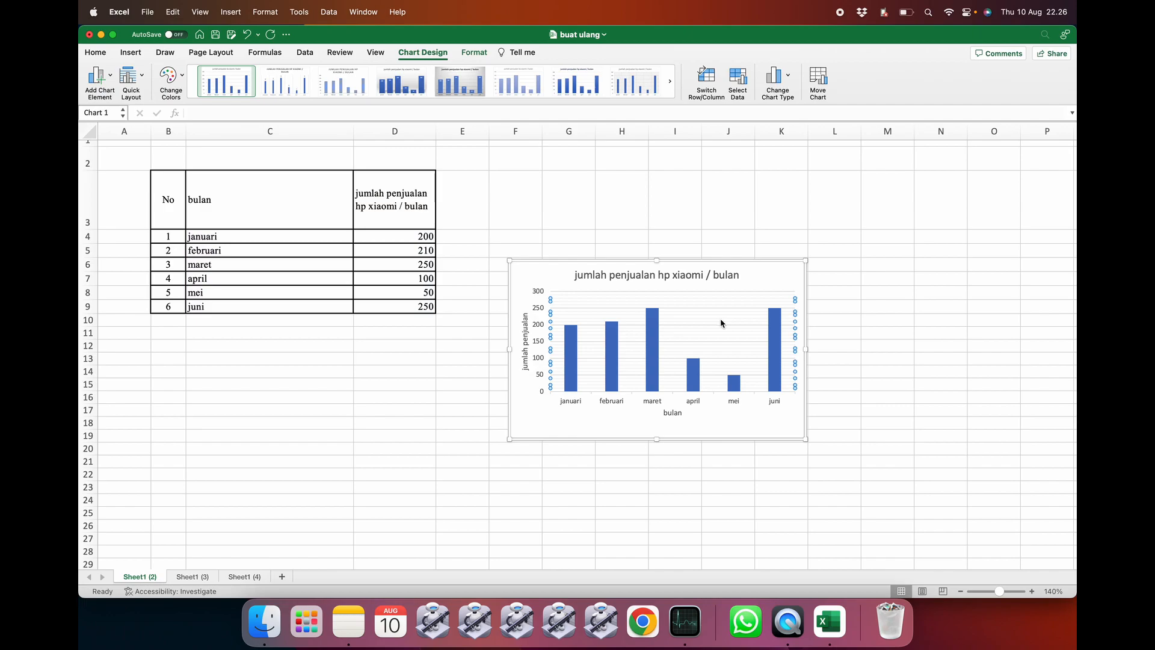
pyautogui.click(720, 322)
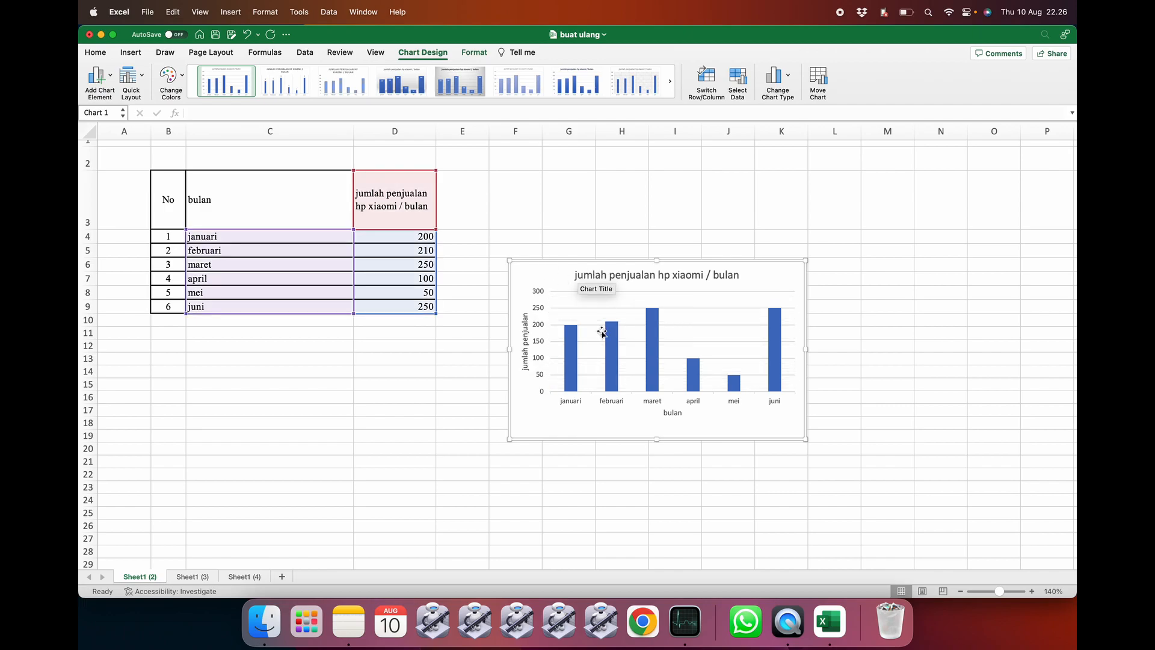
pyautogui.click(458, 406)
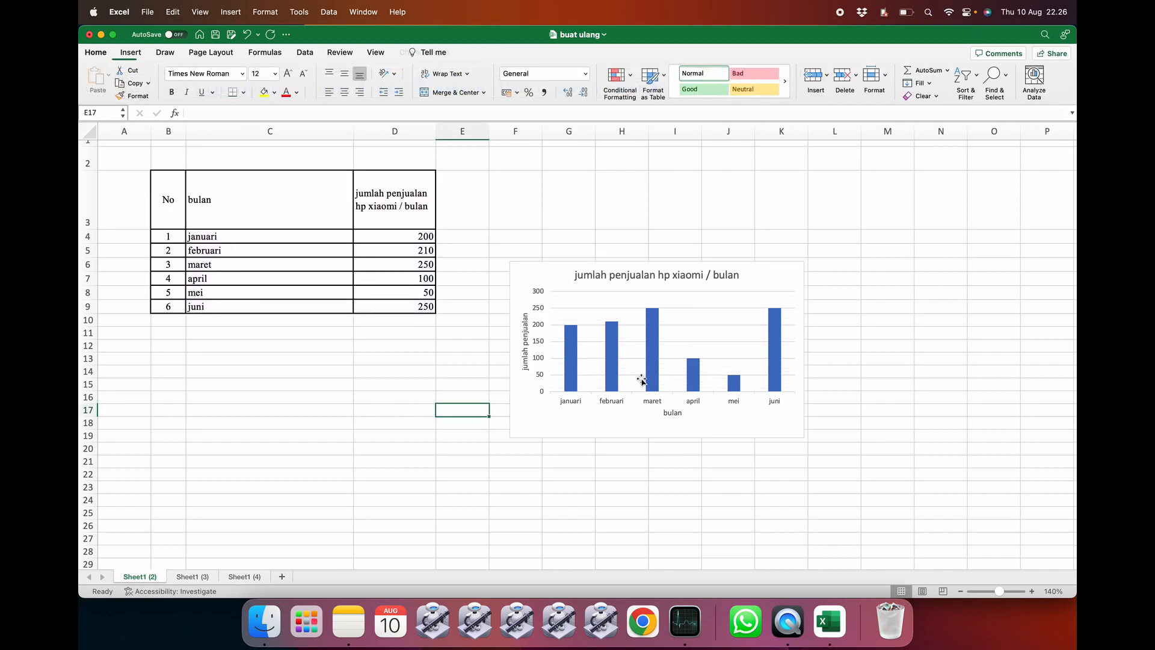
# - Apply the second chart style, with capitalised titles and rotated value labels above the columns, to the sales chart
pyautogui.click(745, 278)
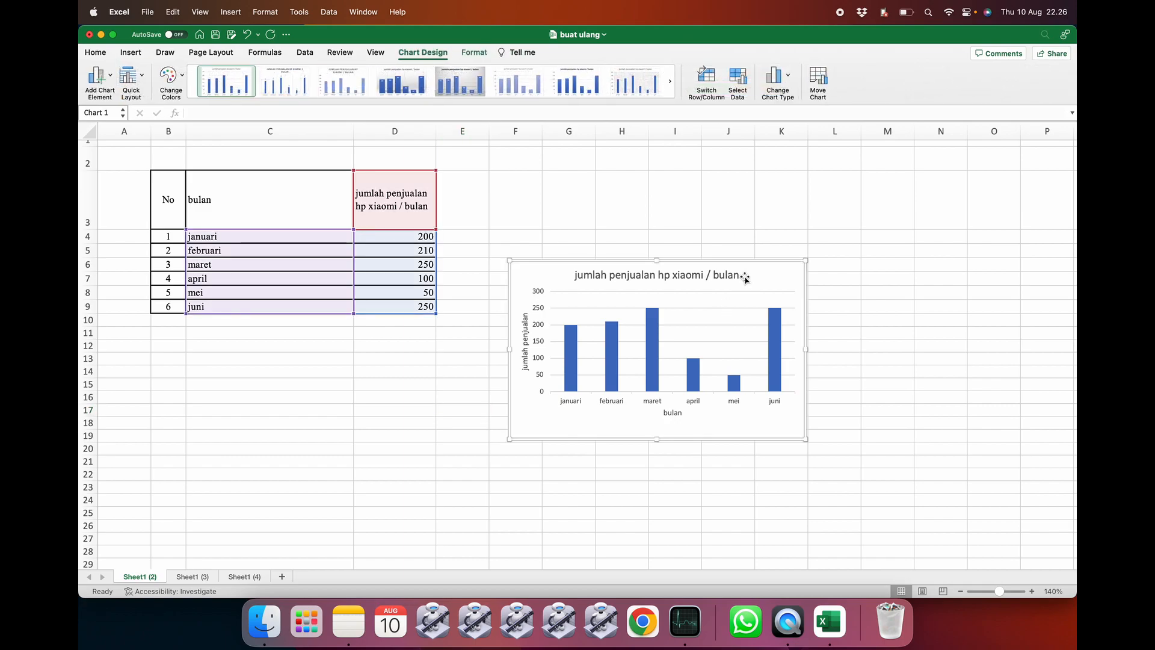
pyautogui.click(288, 86)
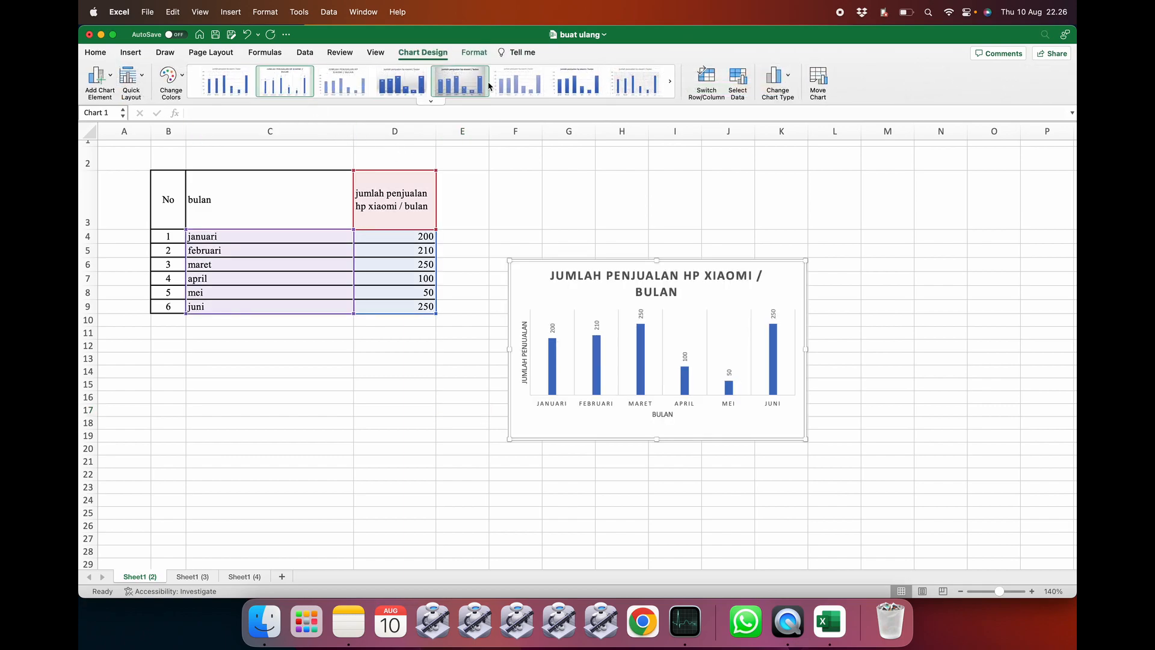
# - Try several chart styles on the Xiaomi sales chart, settle on the first style, and deselect the chart
pyautogui.click(612, 86)
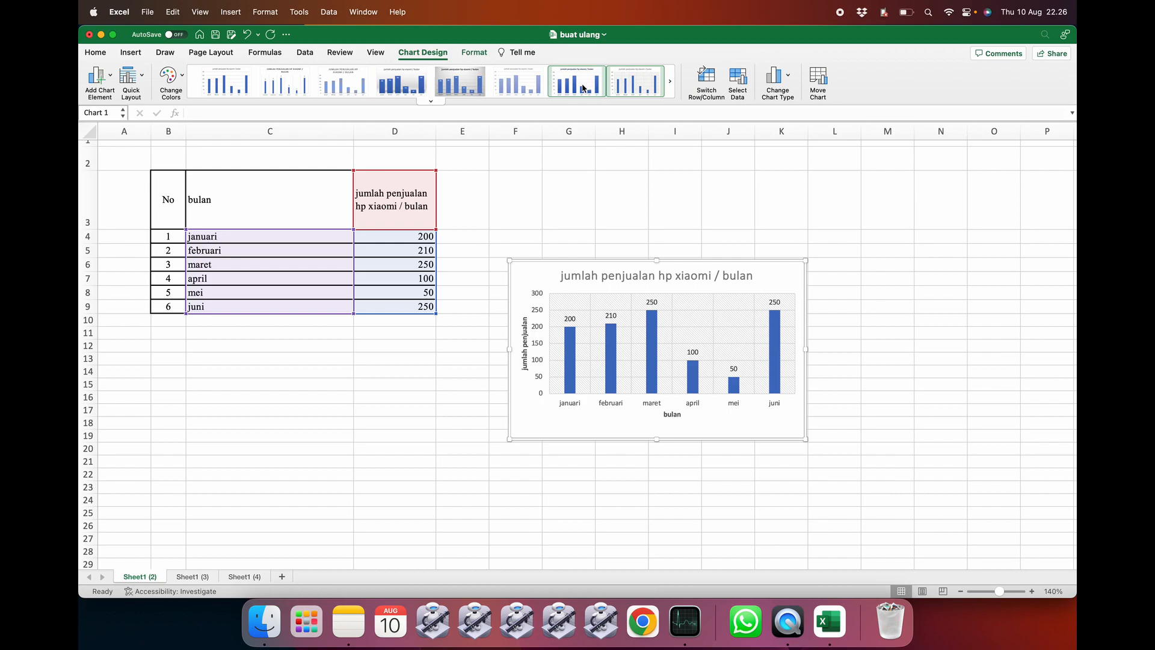
pyautogui.click(582, 88)
pyautogui.click(402, 87)
pyautogui.click(349, 89)
pyautogui.click(286, 86)
pyautogui.click(226, 84)
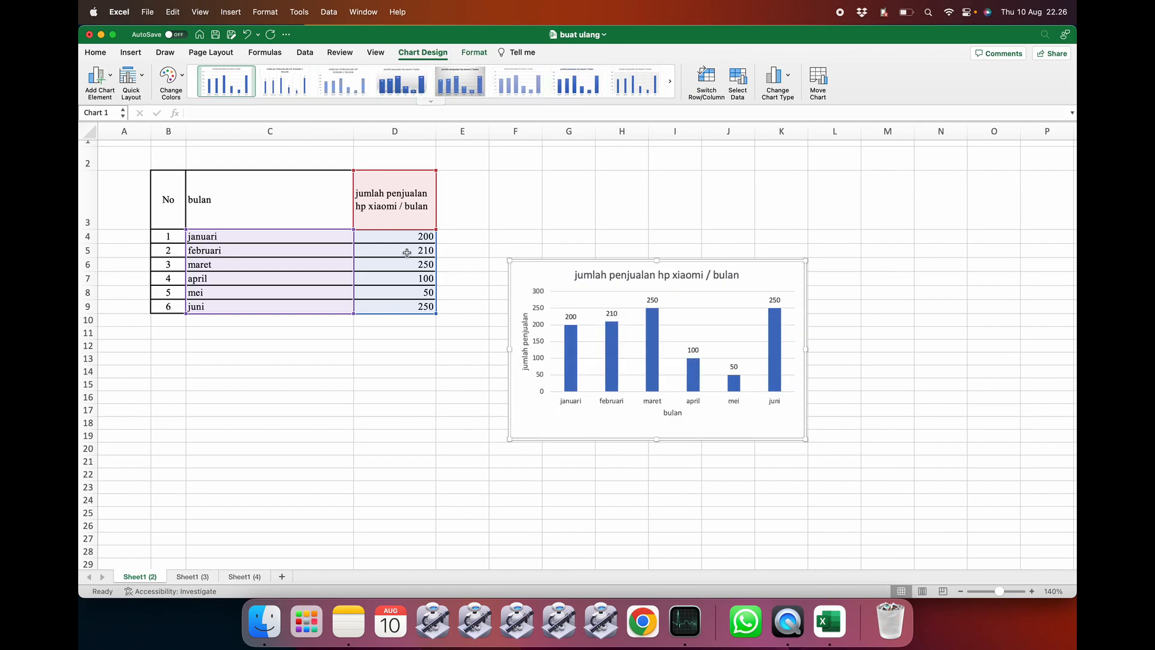
pyautogui.click(469, 358)
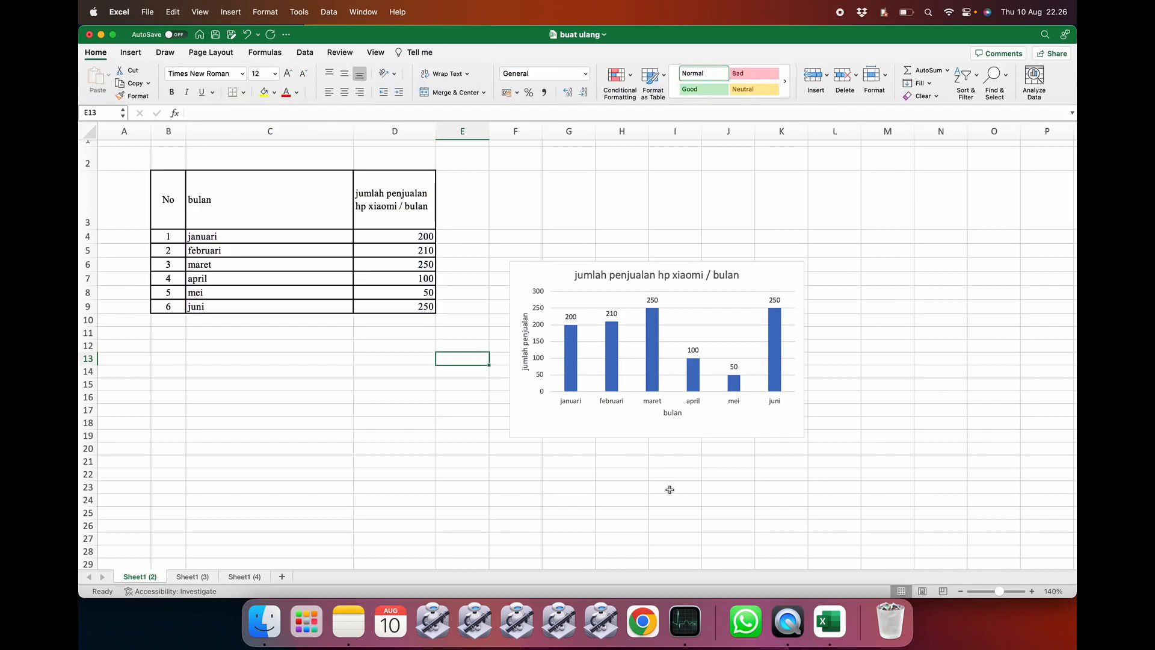
pyautogui.click(634, 390)
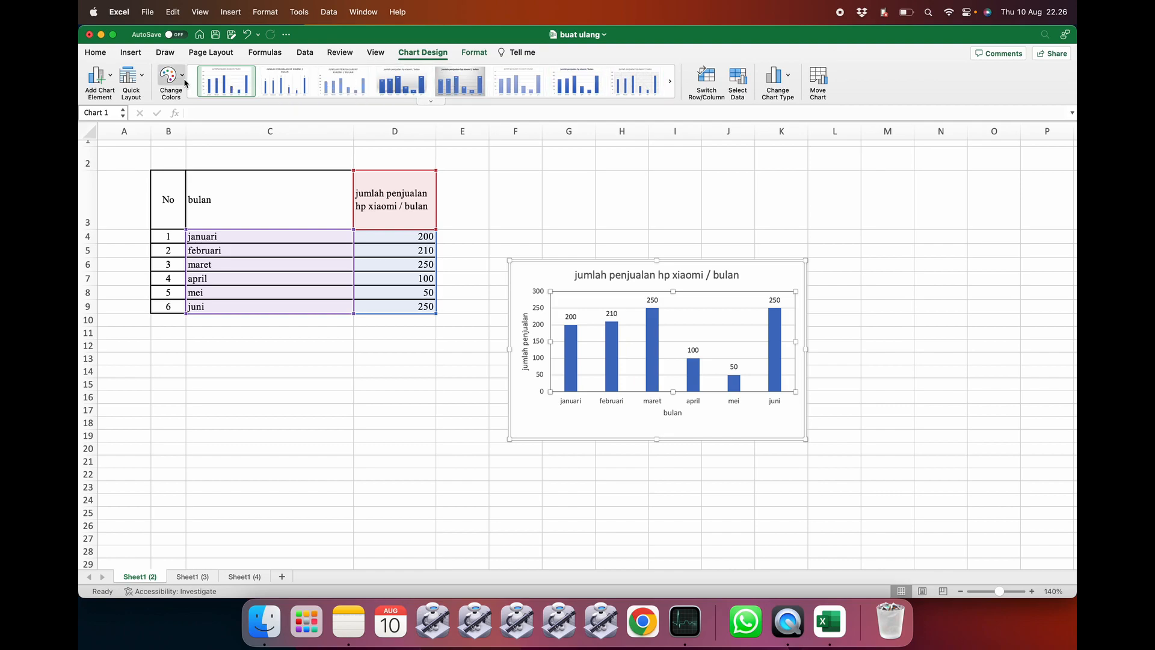
pyautogui.click(669, 83)
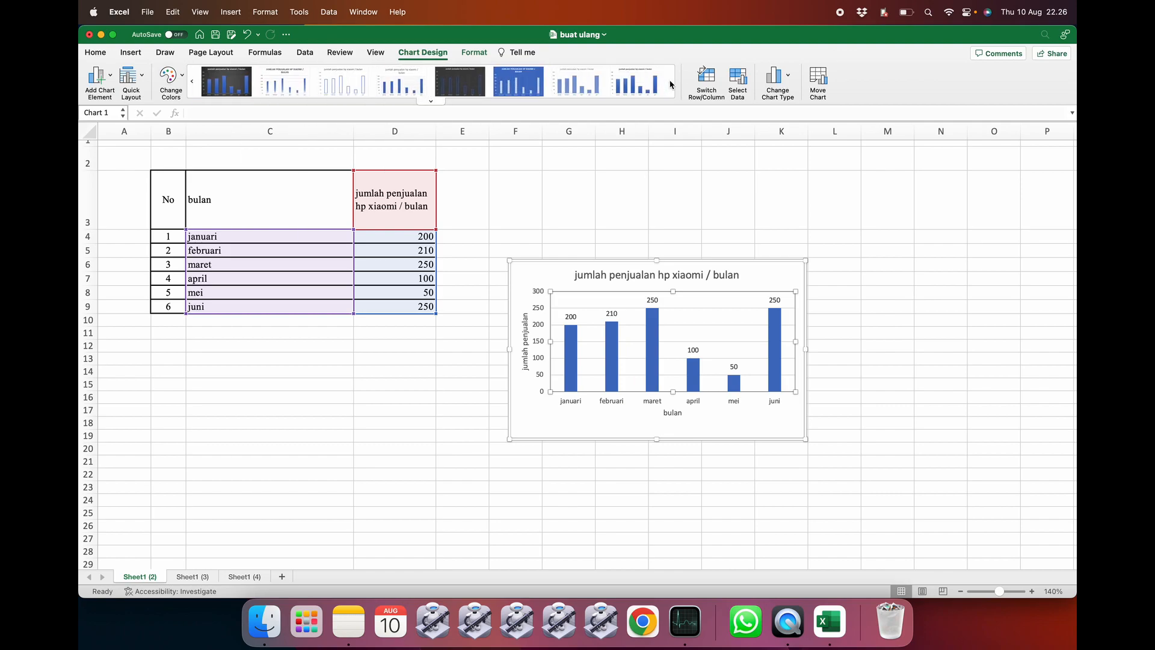
pyautogui.click(190, 82)
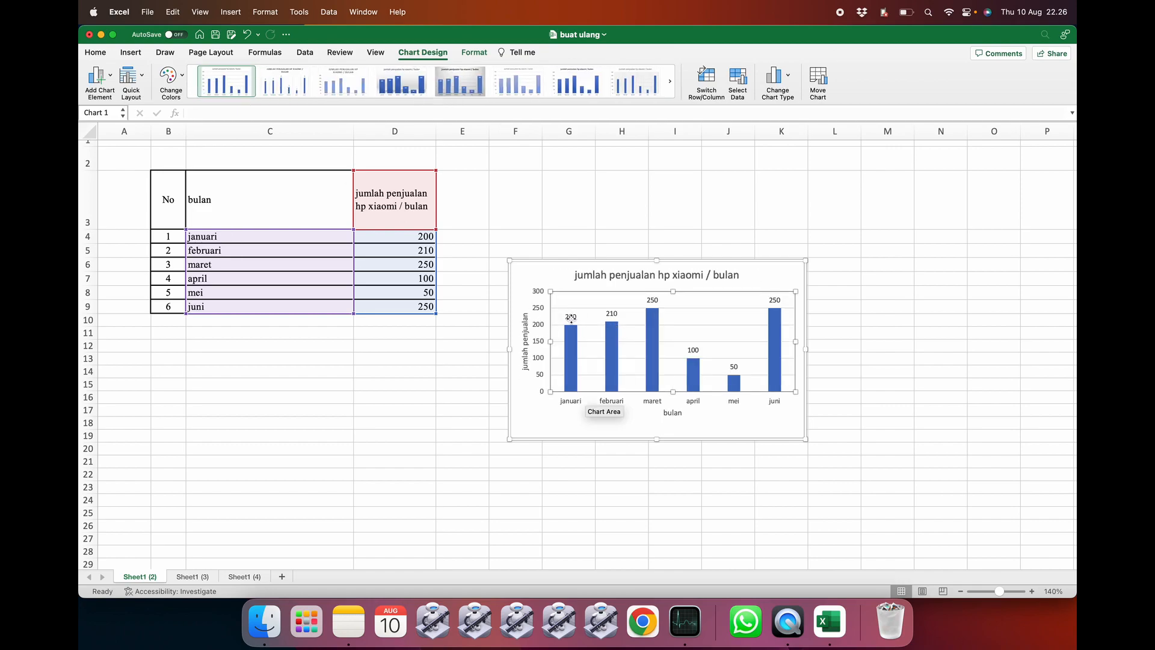
# - Remove the data labels above the columns of the Xiaomi sales chart
pyautogui.click(571, 318)
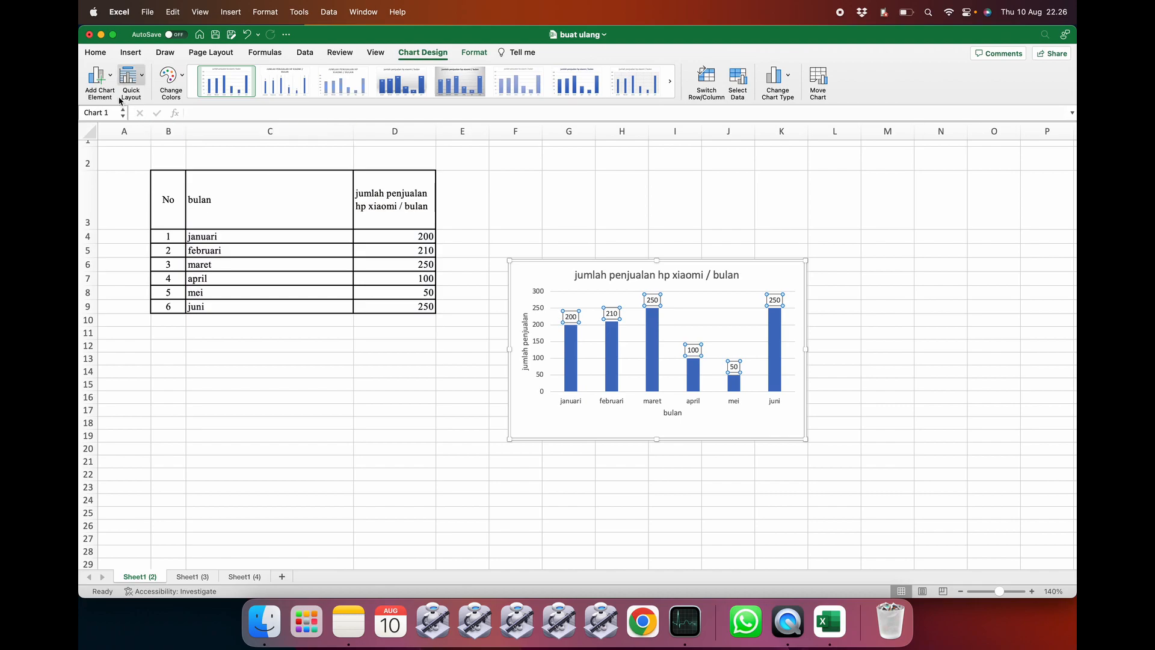
pyautogui.click(97, 77)
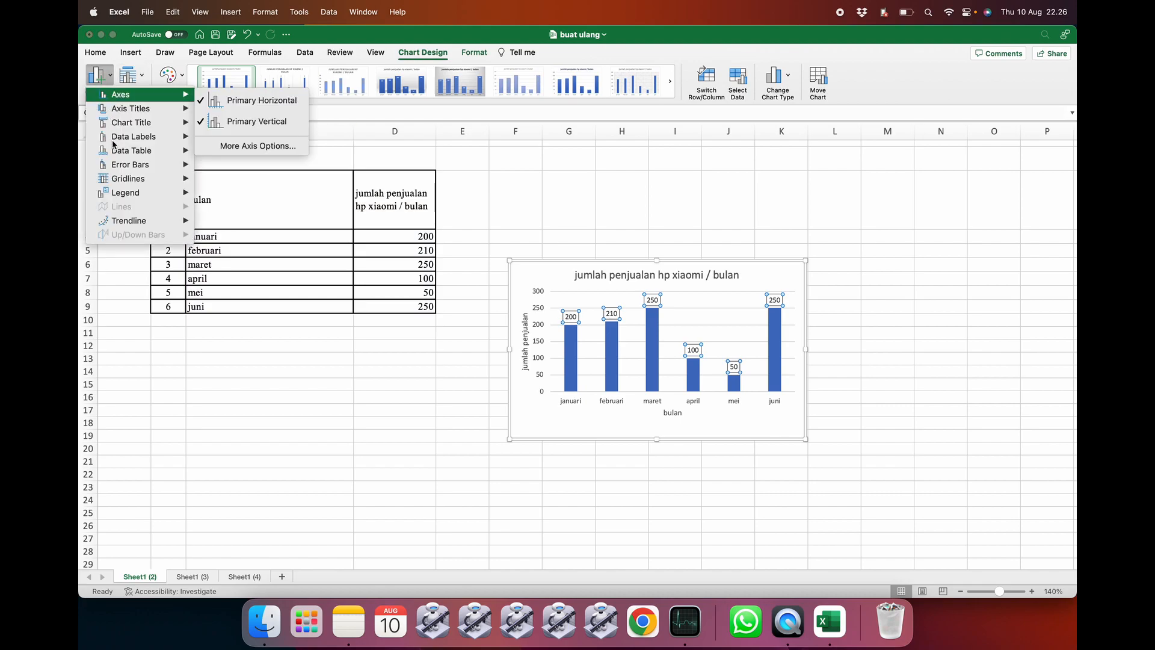
pyautogui.moveTo(141, 142)
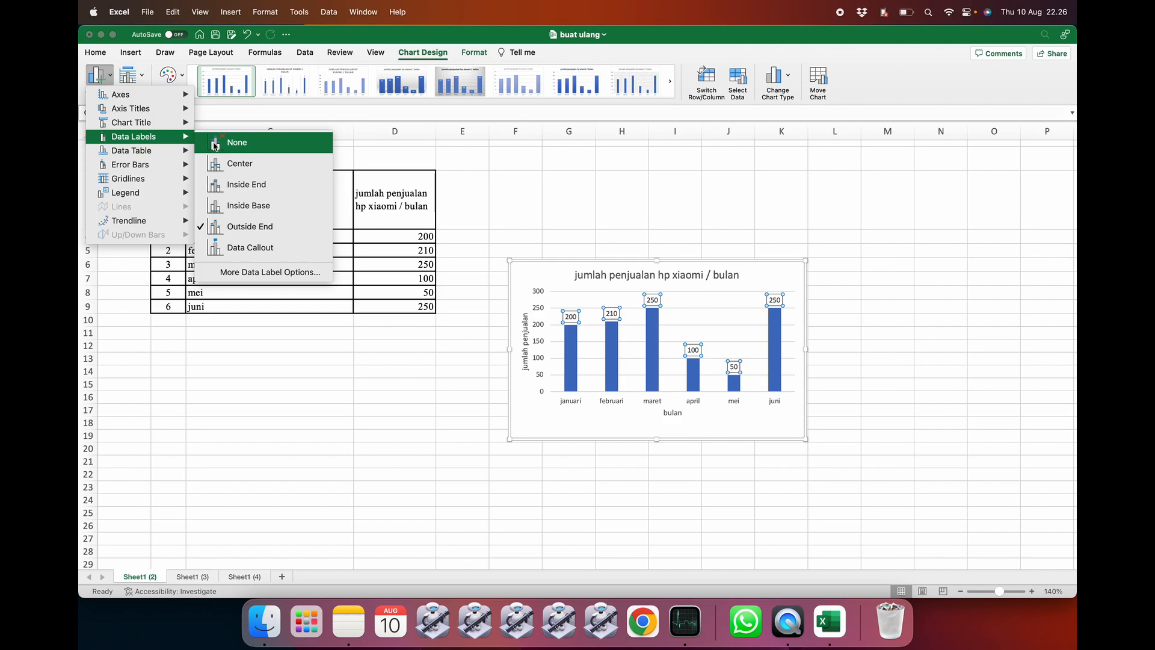
pyautogui.click(232, 143)
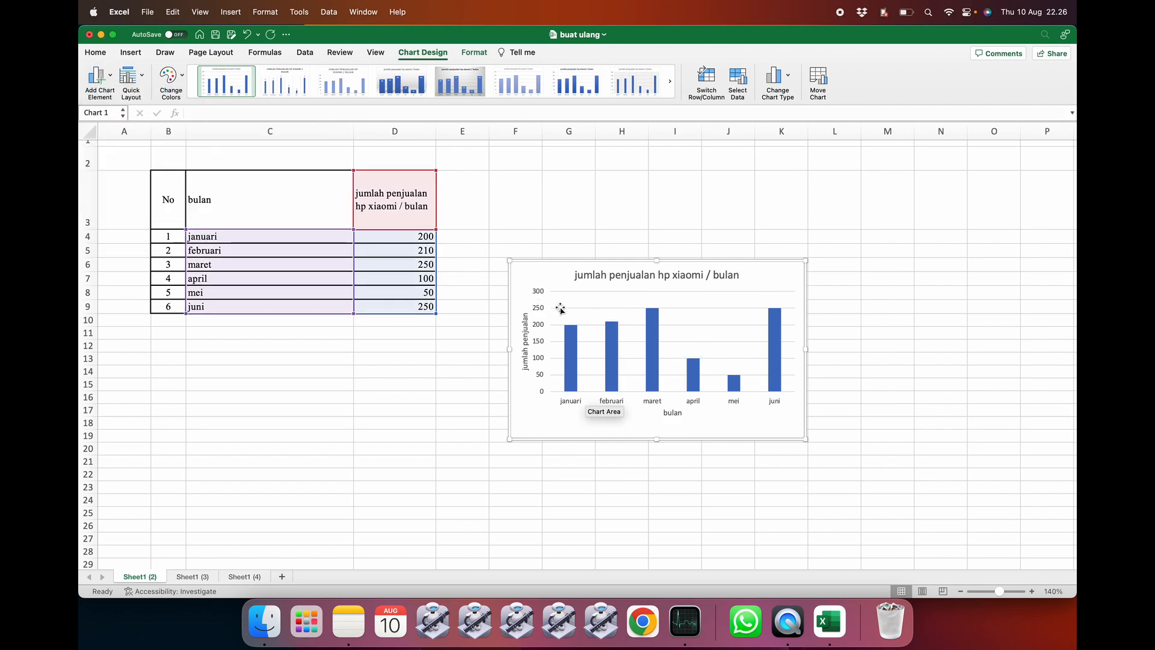
# - Add data labels to the Xiaomi chart through the detailed label options, review the label and text settings, and close them
pyautogui.click(103, 78)
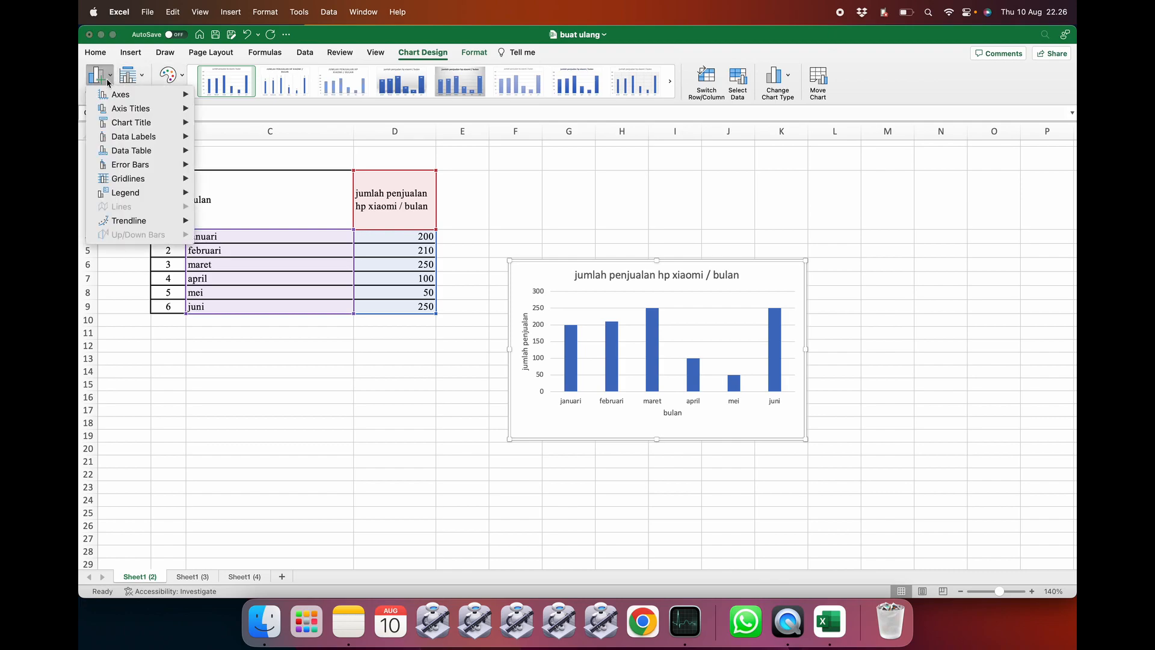
pyautogui.moveTo(124, 139)
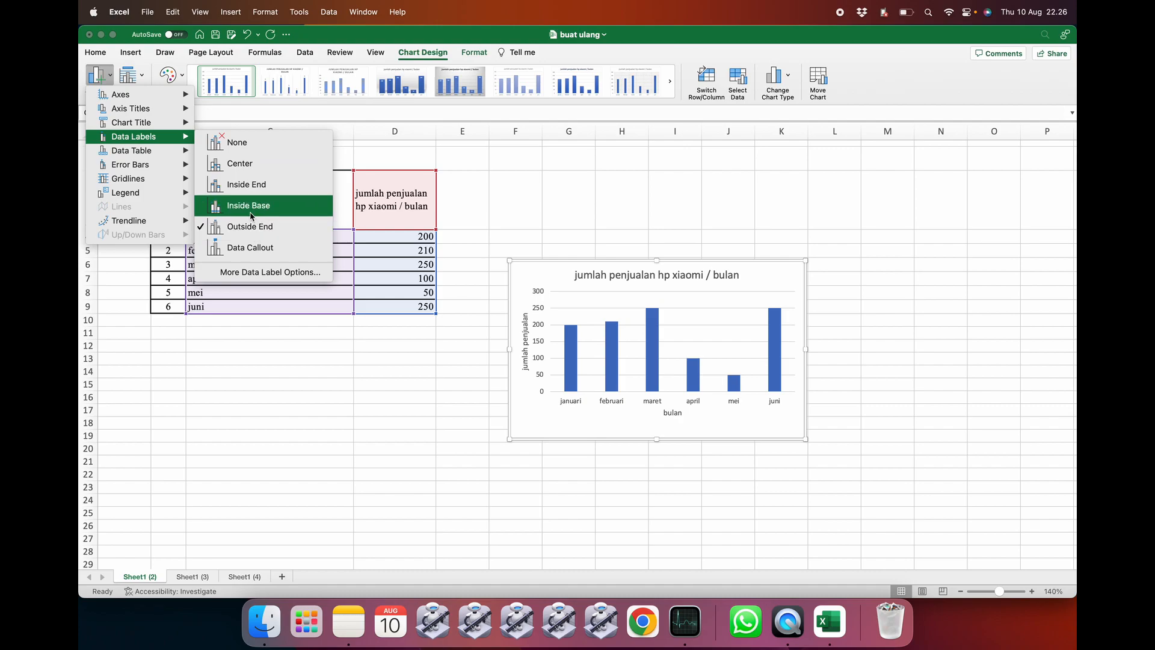
pyautogui.click(253, 272)
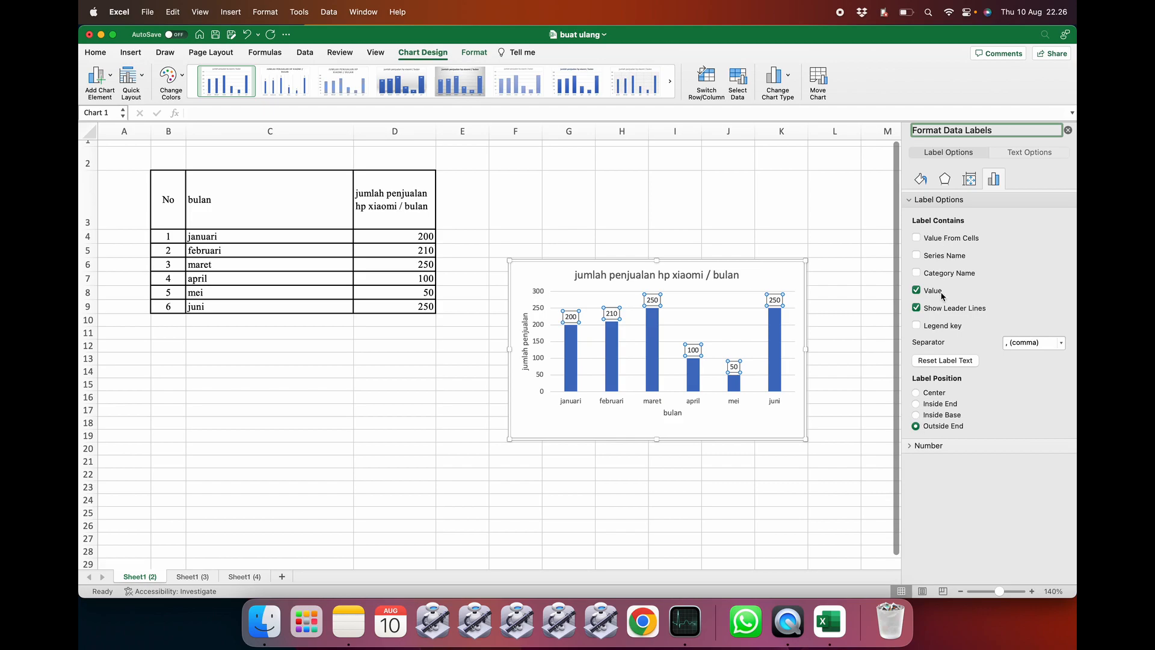
pyautogui.click(1019, 156)
pyautogui.click(966, 153)
pyautogui.click(1068, 130)
pyautogui.click(481, 395)
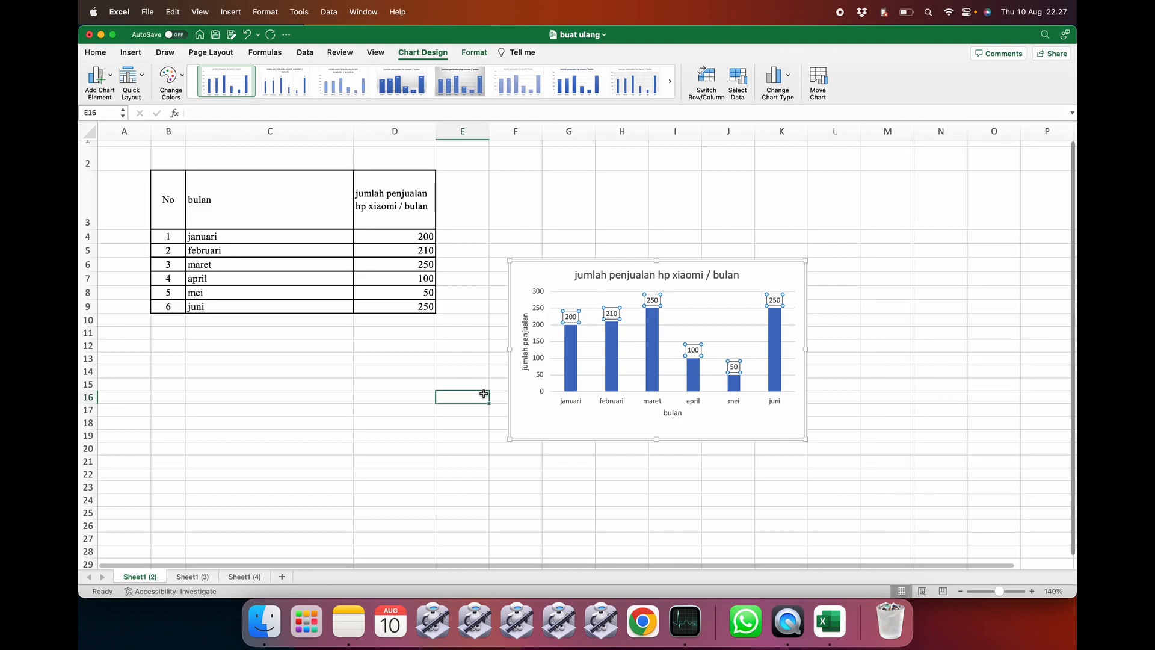
pyautogui.click(530, 438)
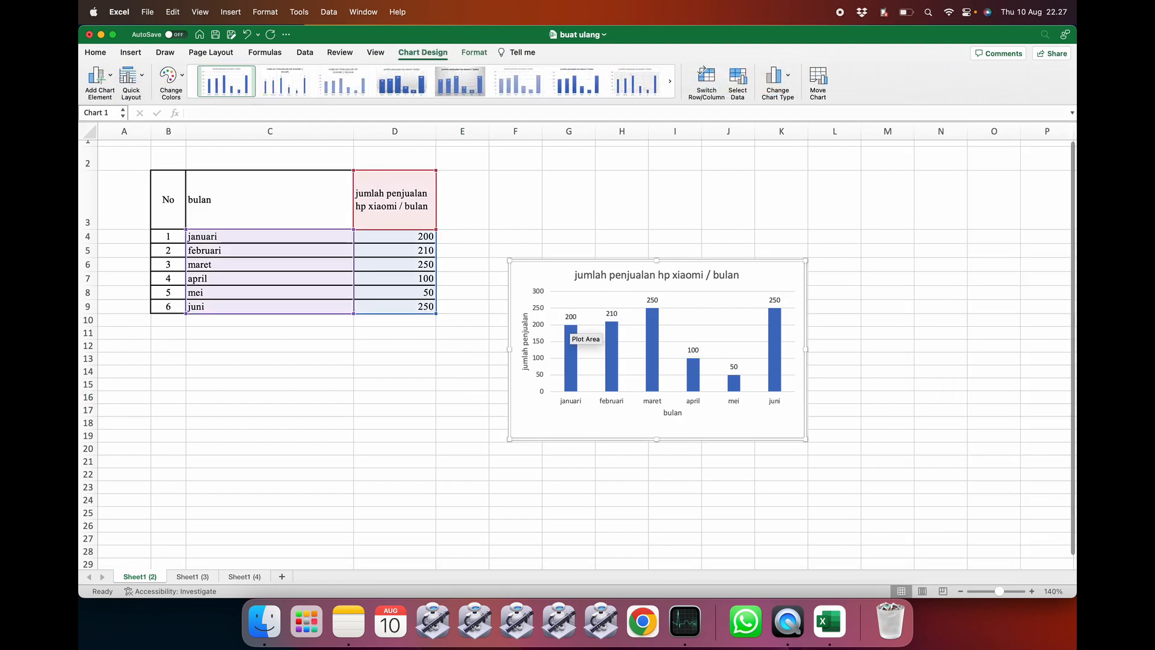
# - Select the Xiaomi chart's value labels and set its data labels to None
pyautogui.click(571, 317)
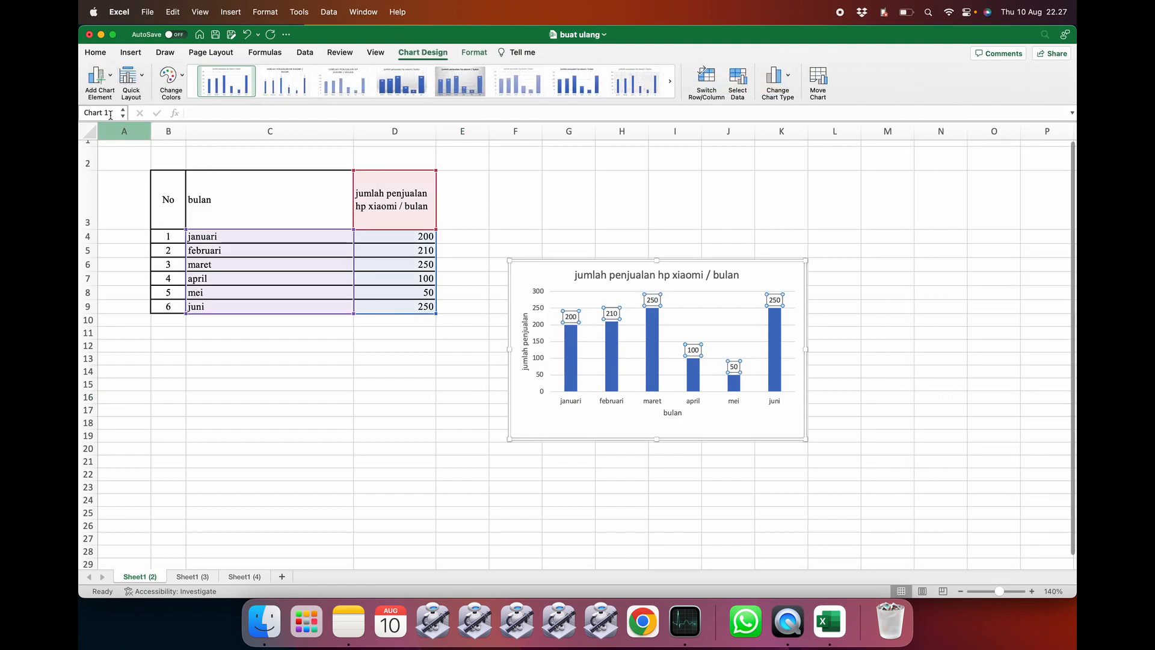
pyautogui.click(104, 76)
pyautogui.moveTo(127, 168)
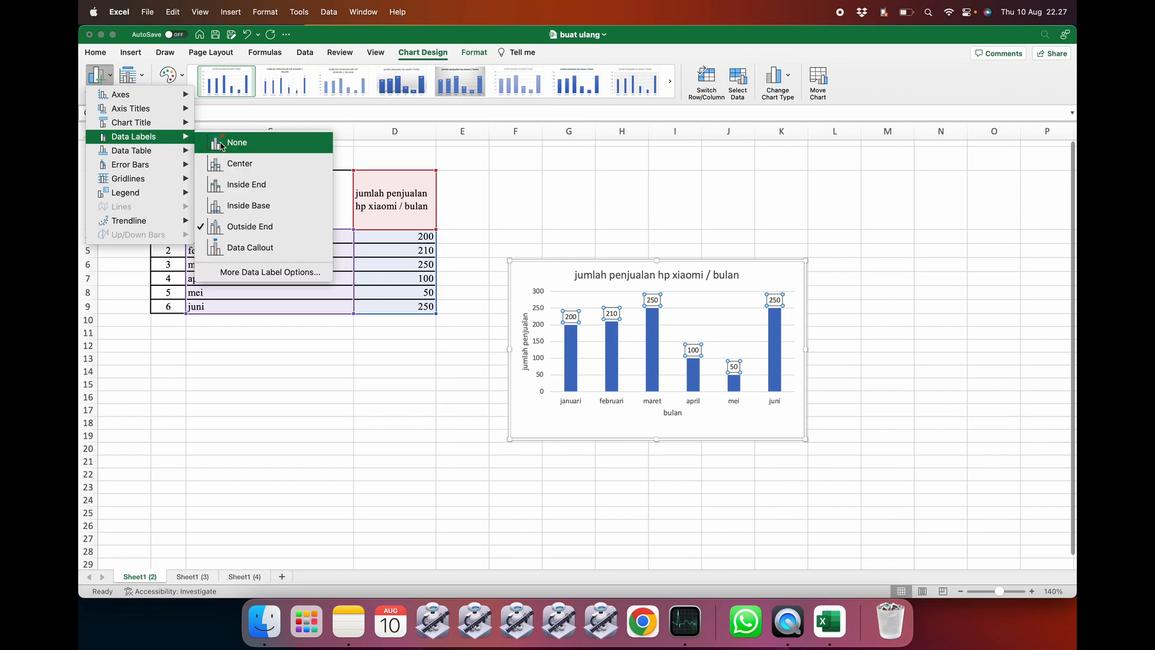
pyautogui.click(226, 143)
# - Add Outside End data labels to the Xiaomi sales chart and deselect the chart
pyautogui.click(98, 77)
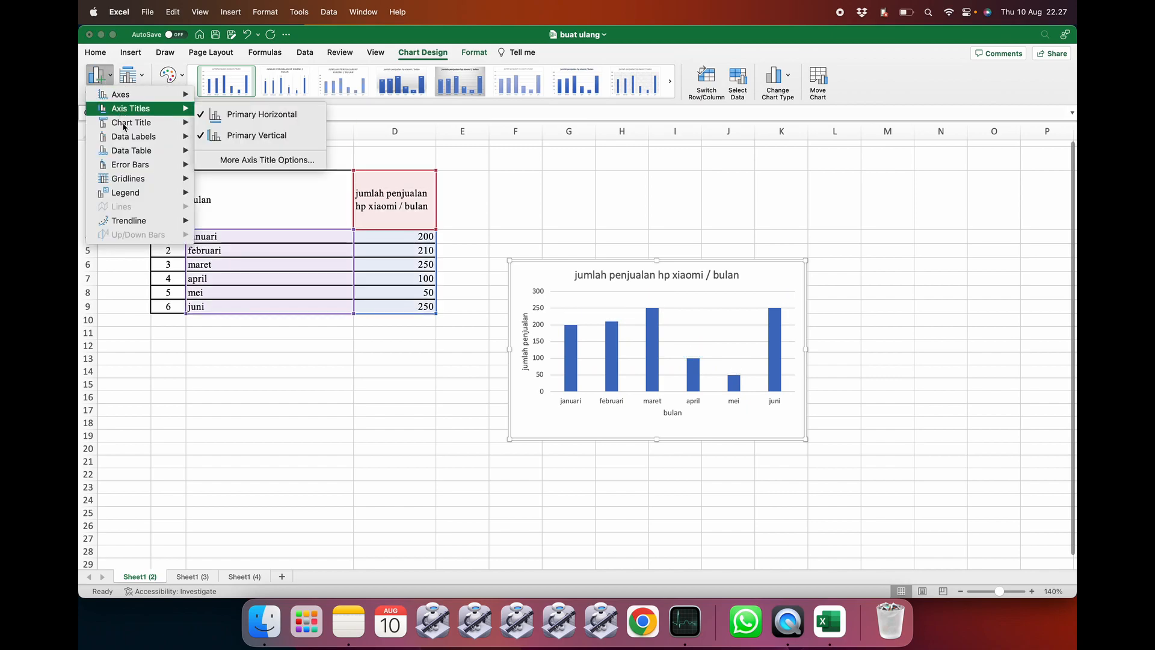
pyautogui.moveTo(132, 139)
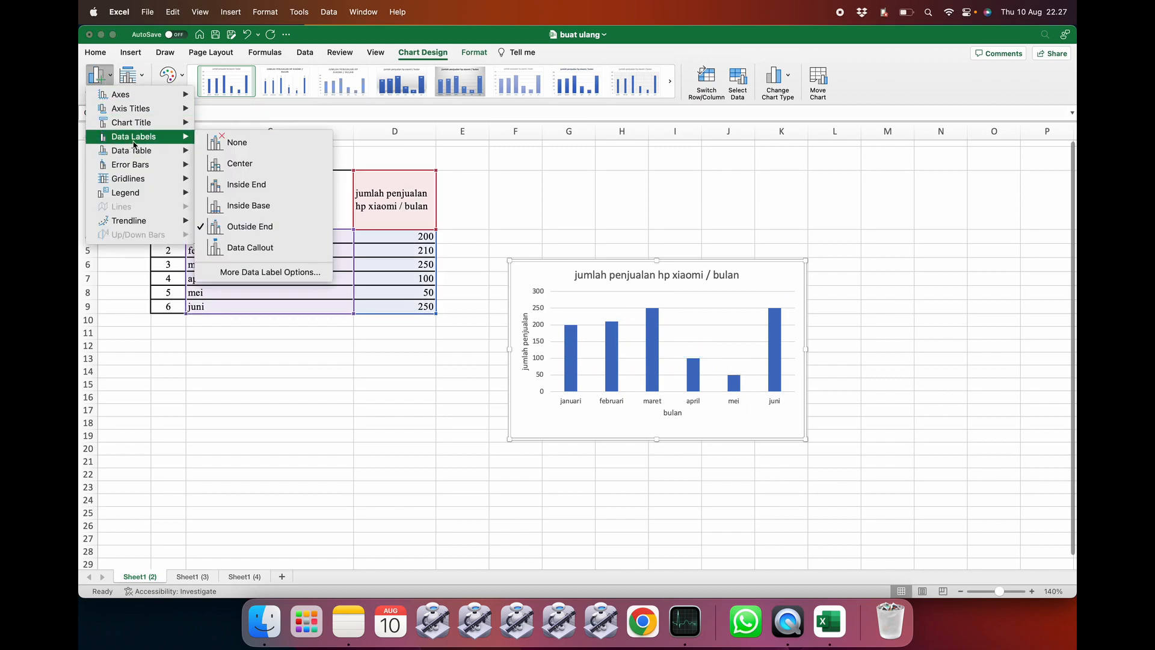
pyautogui.click(229, 225)
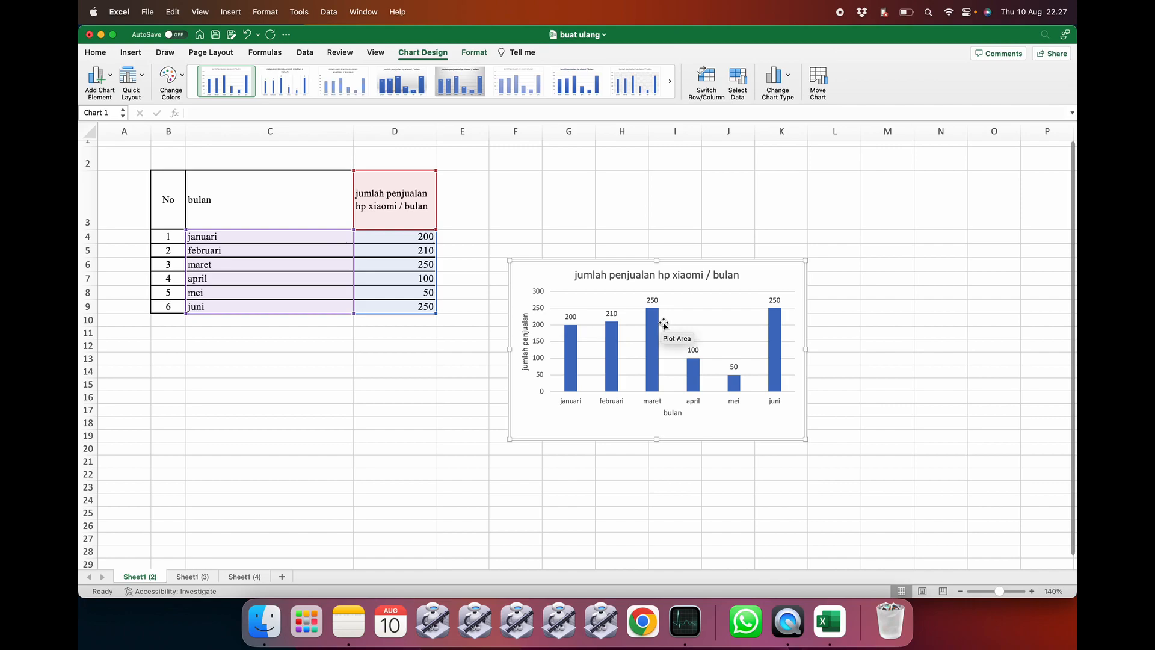
pyautogui.click(865, 326)
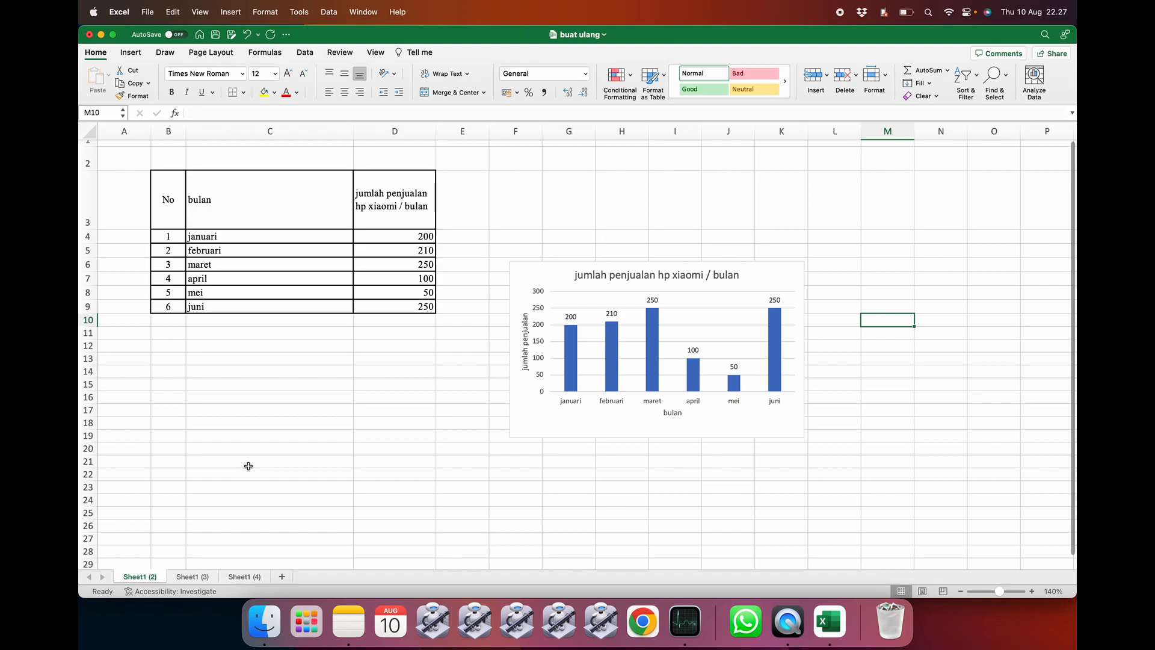
# - On Sheet1 (3), insert a 2-D clustered column chart from the months and the four brands' sales values in C4:G9
pyautogui.click(194, 575)
pyautogui.scroll(2, 367, 424)
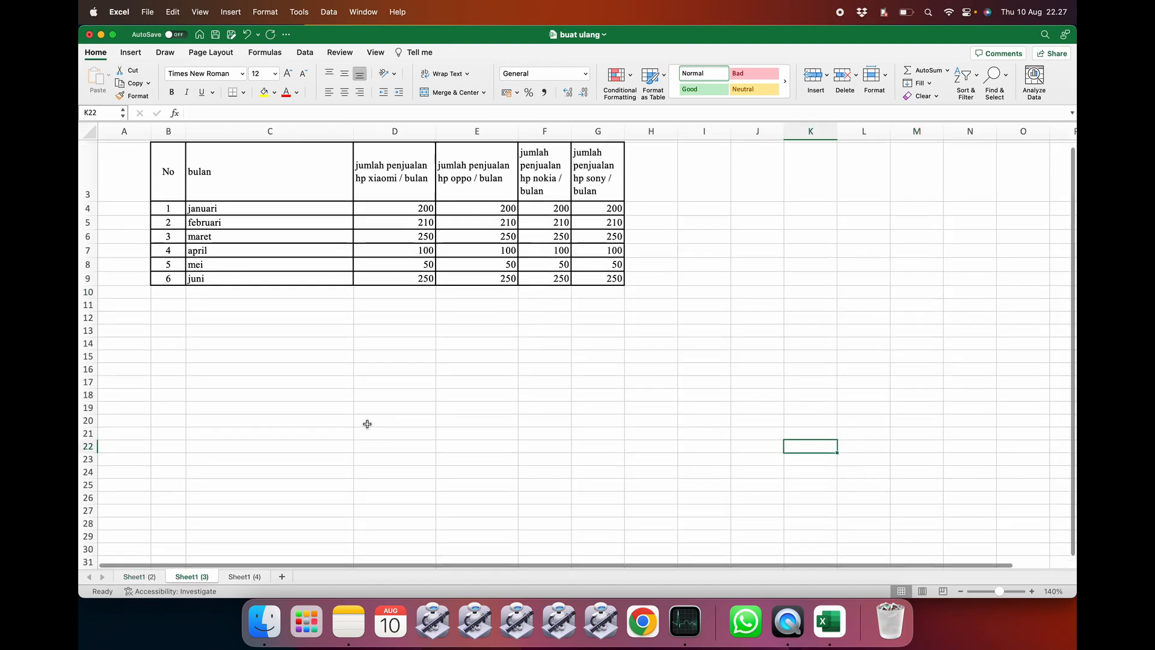
pyautogui.scroll(-1, 367, 424)
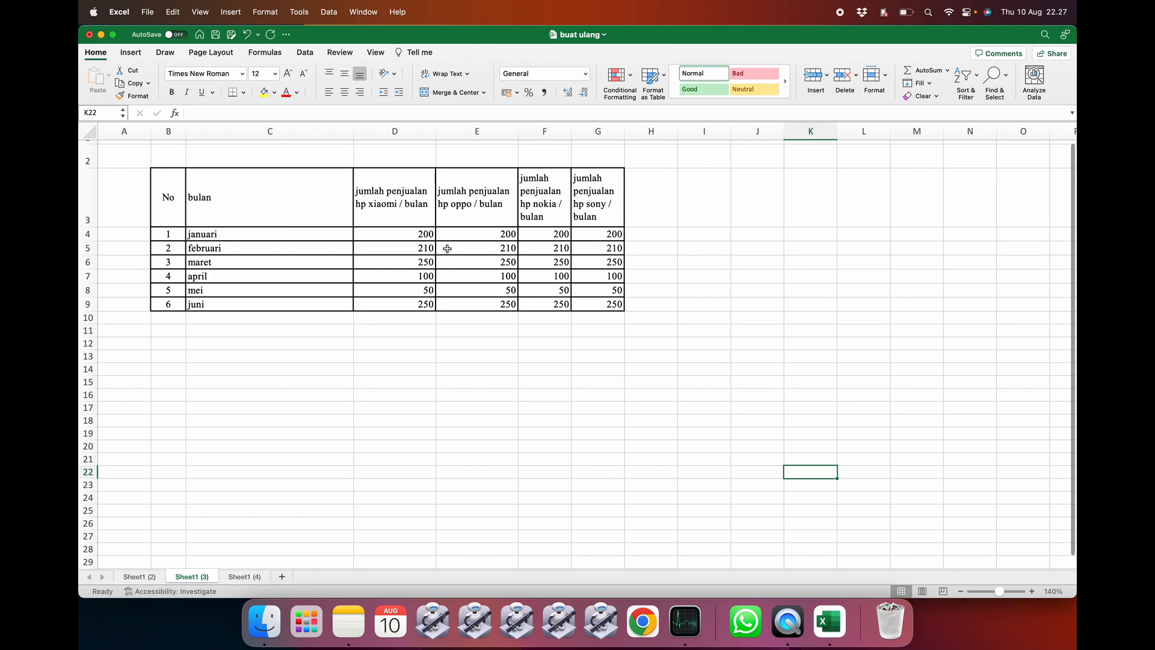
pyautogui.moveTo(320, 231); pyautogui.dragTo(591, 301)
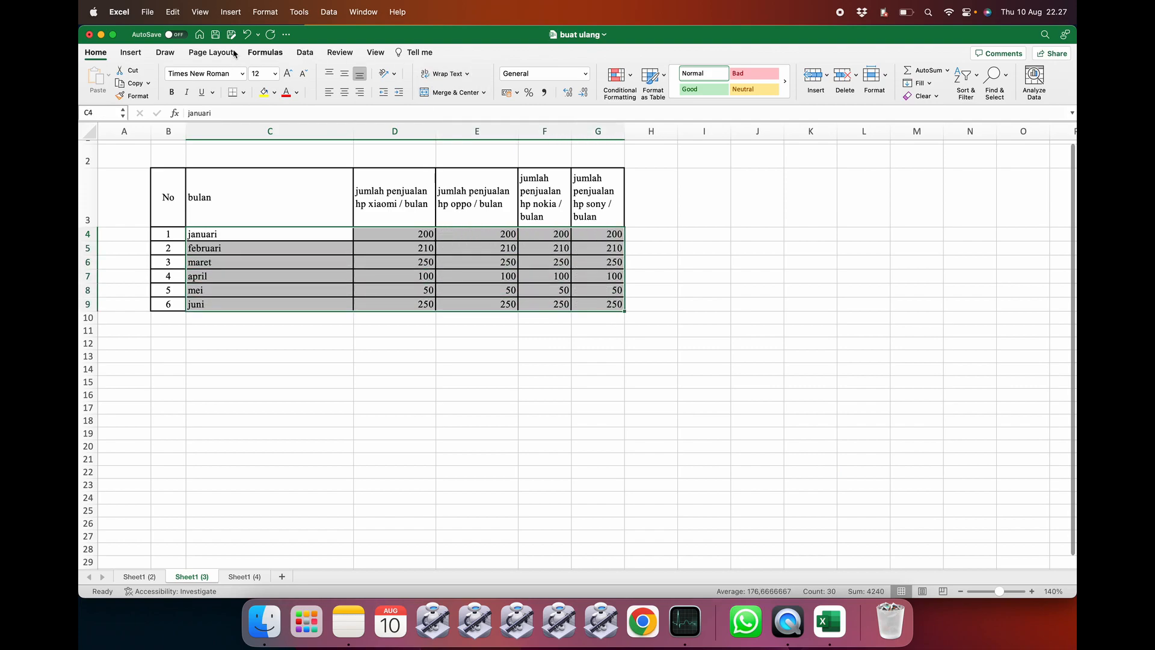
pyautogui.click(131, 53)
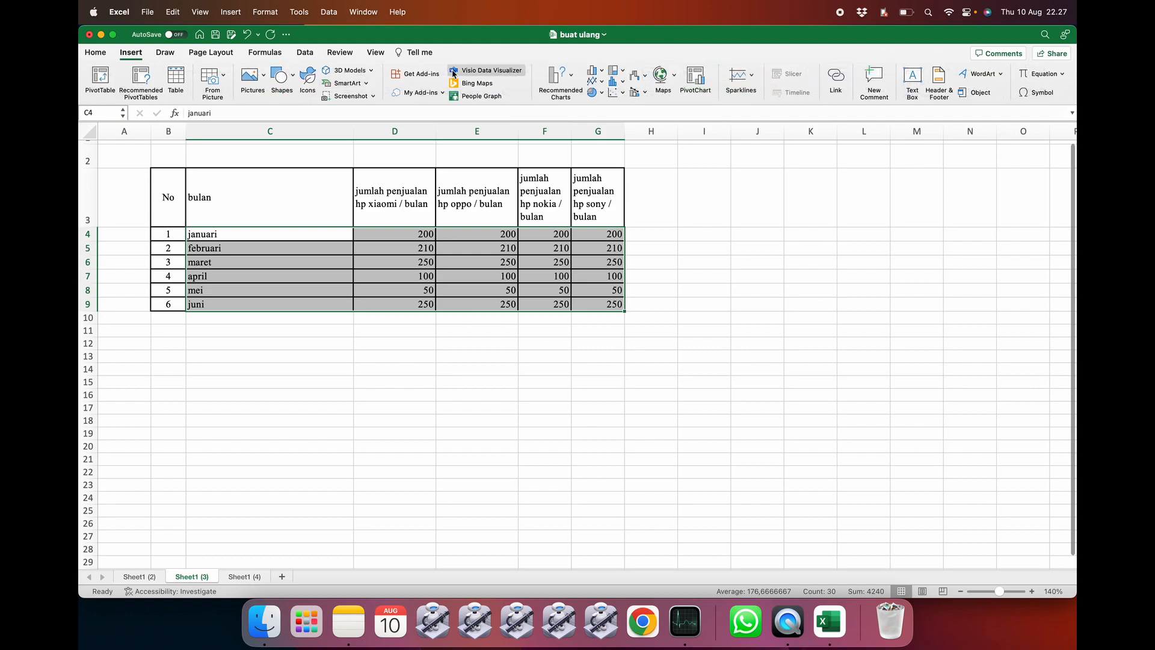
pyautogui.click(596, 72)
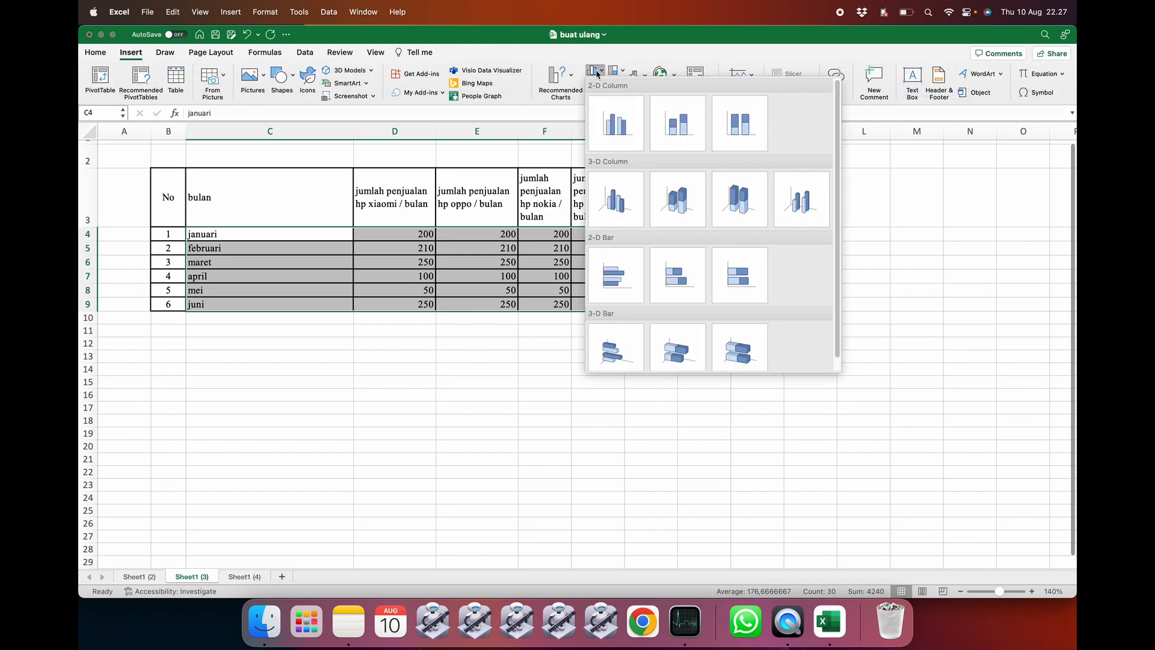
pyautogui.click(632, 131)
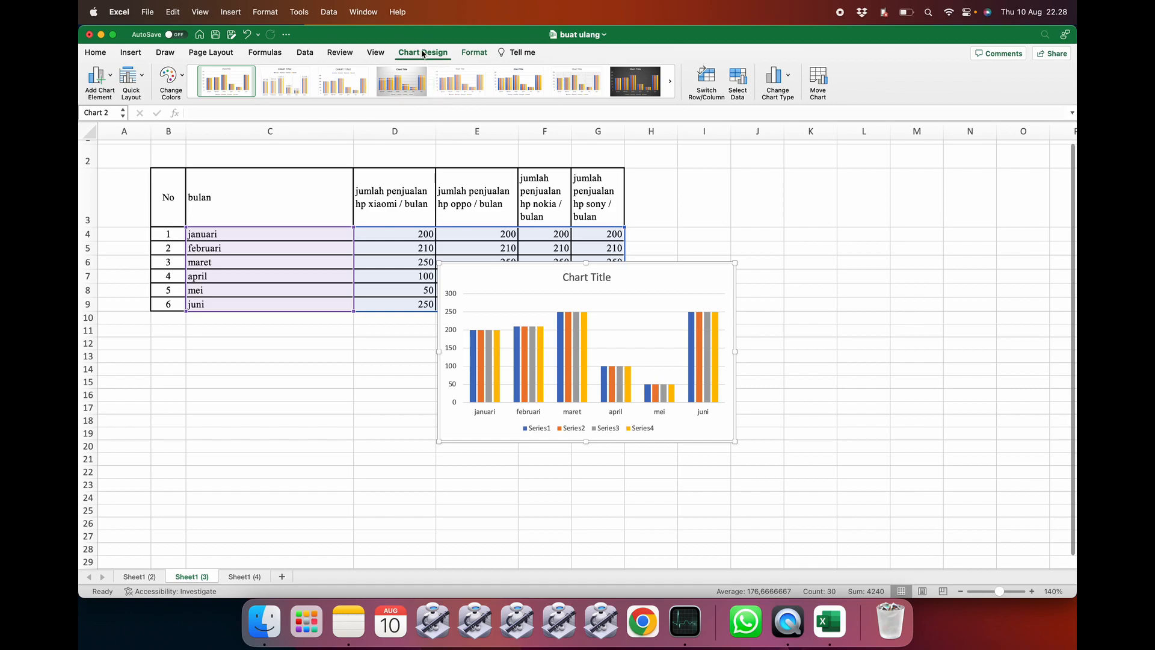
pyautogui.click(387, 354)
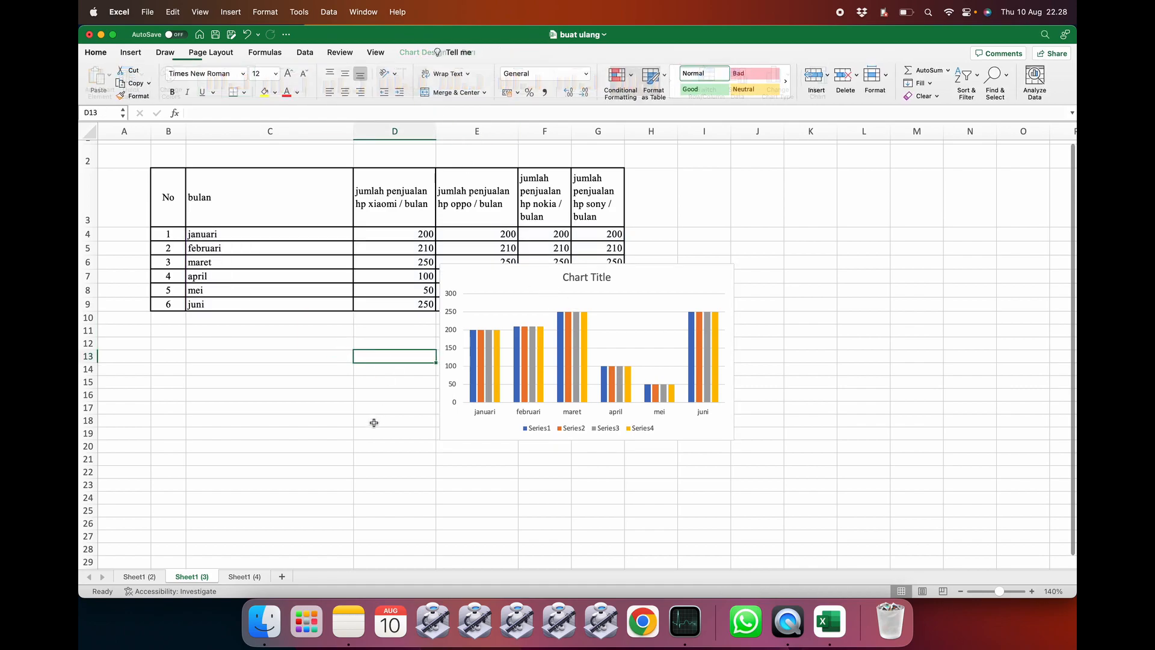
# - Change the new column chart's data range to C3:G9 so the brand headers name the series
pyautogui.click(641, 335)
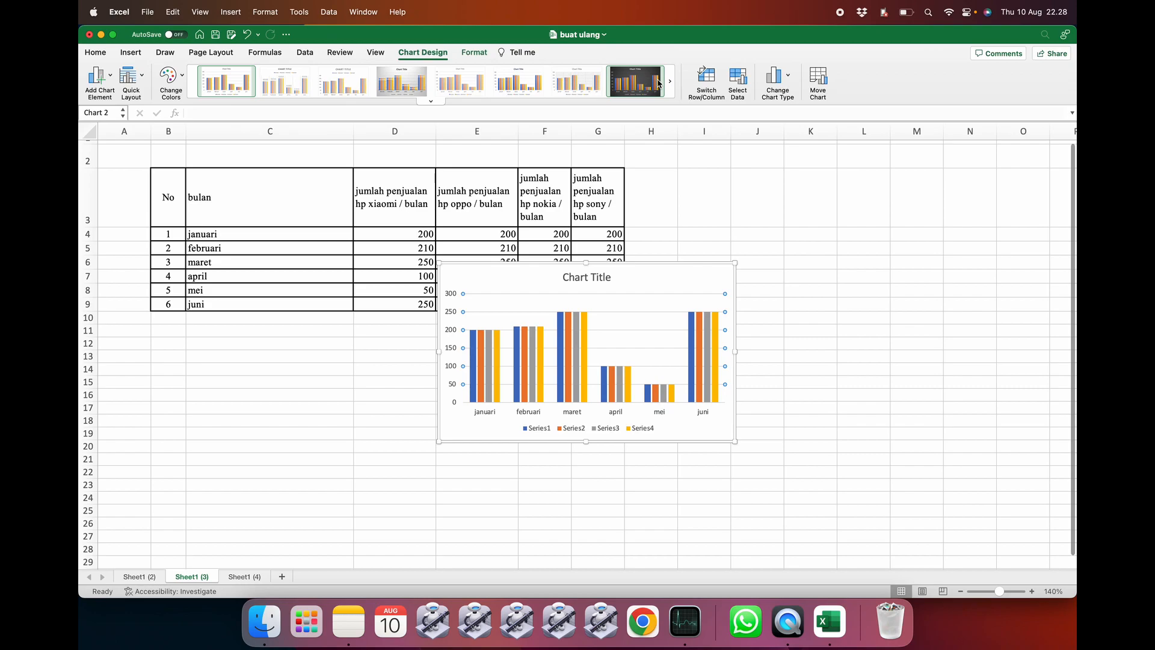
pyautogui.click(744, 76)
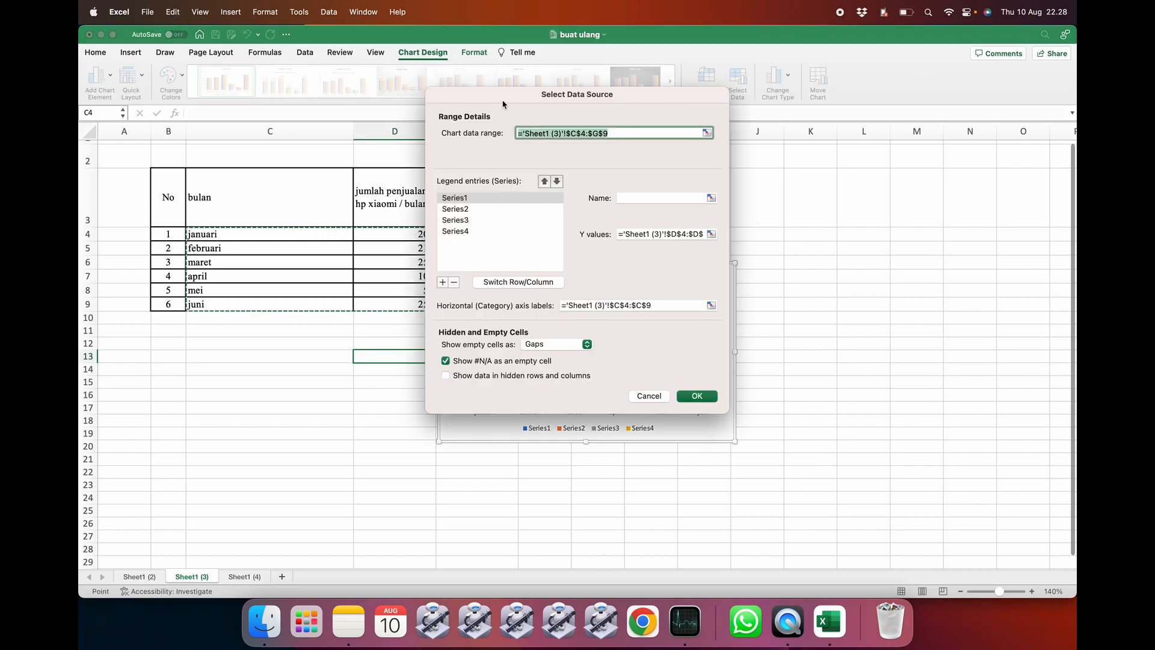
pyautogui.moveTo(517, 93); pyautogui.dragTo(749, 109)
pyautogui.moveTo(280, 186); pyautogui.dragTo(535, 207)
pyautogui.moveTo(597, 222); pyautogui.dragTo(593, 302)
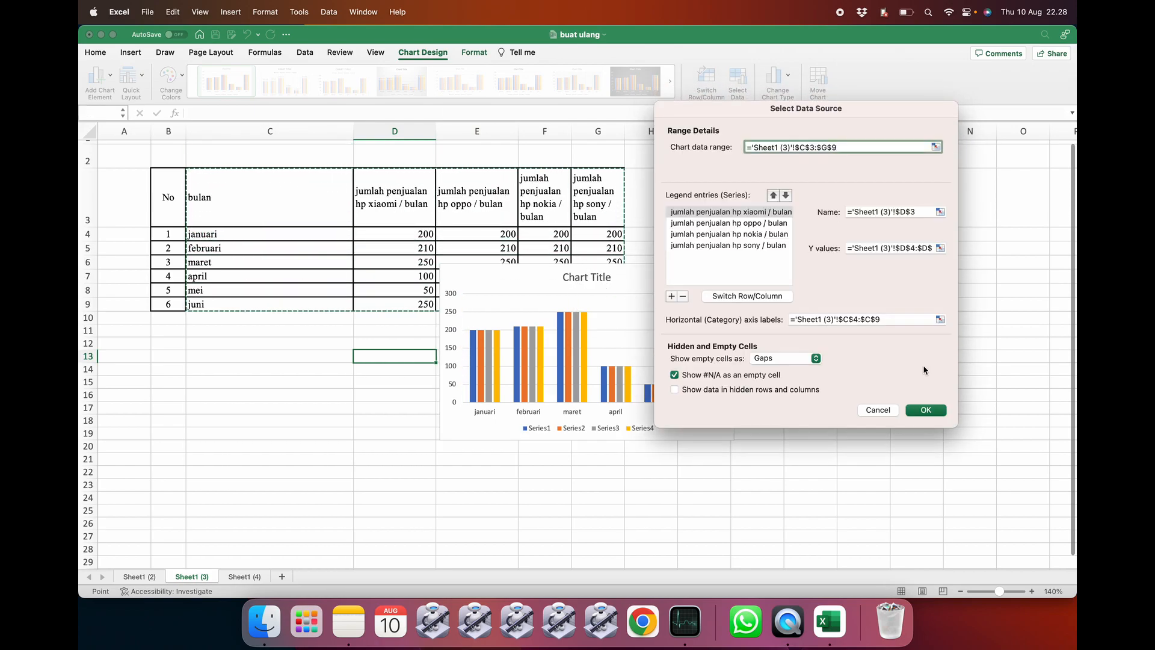
pyautogui.click(925, 411)
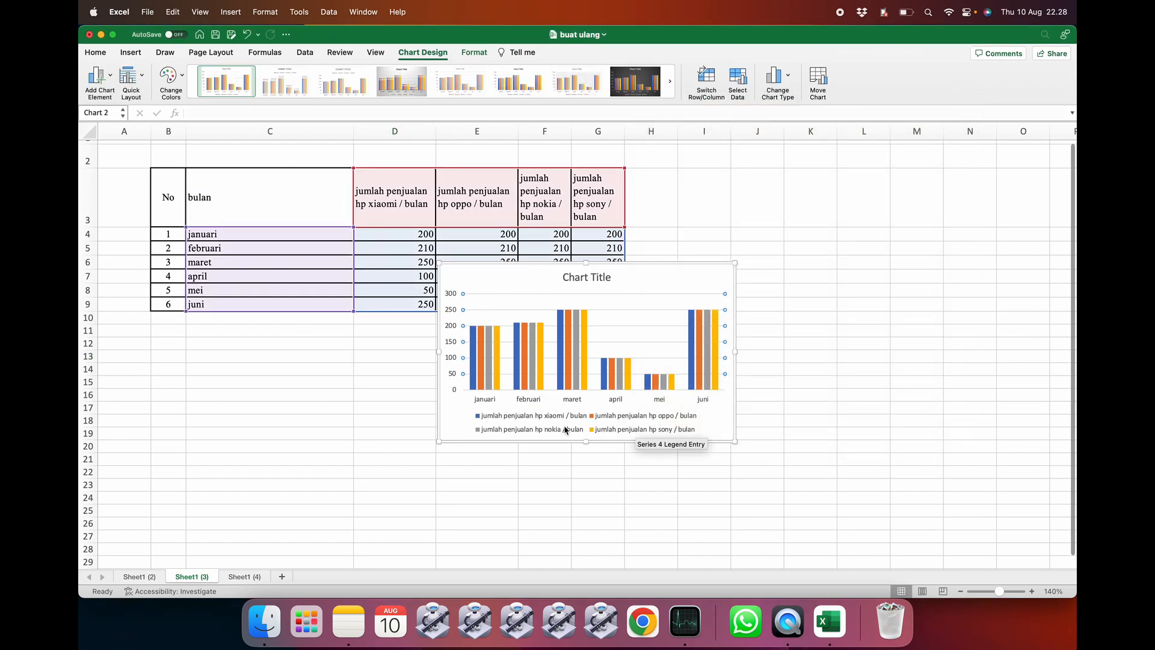
# - Move the four-brand column chart off the table into the empty area beside it, around columns H to M
pyautogui.click(520, 282)
pyautogui.moveTo(520, 283); pyautogui.dragTo(735, 249)
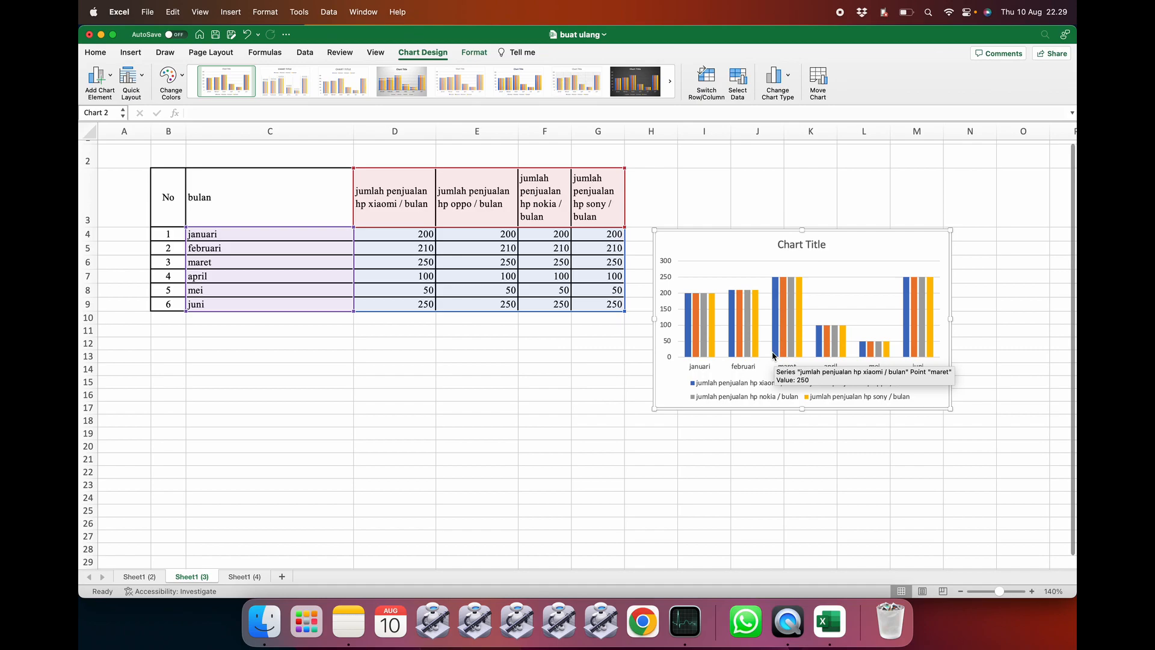
pyautogui.moveTo(750, 244); pyautogui.dragTo(767, 278)
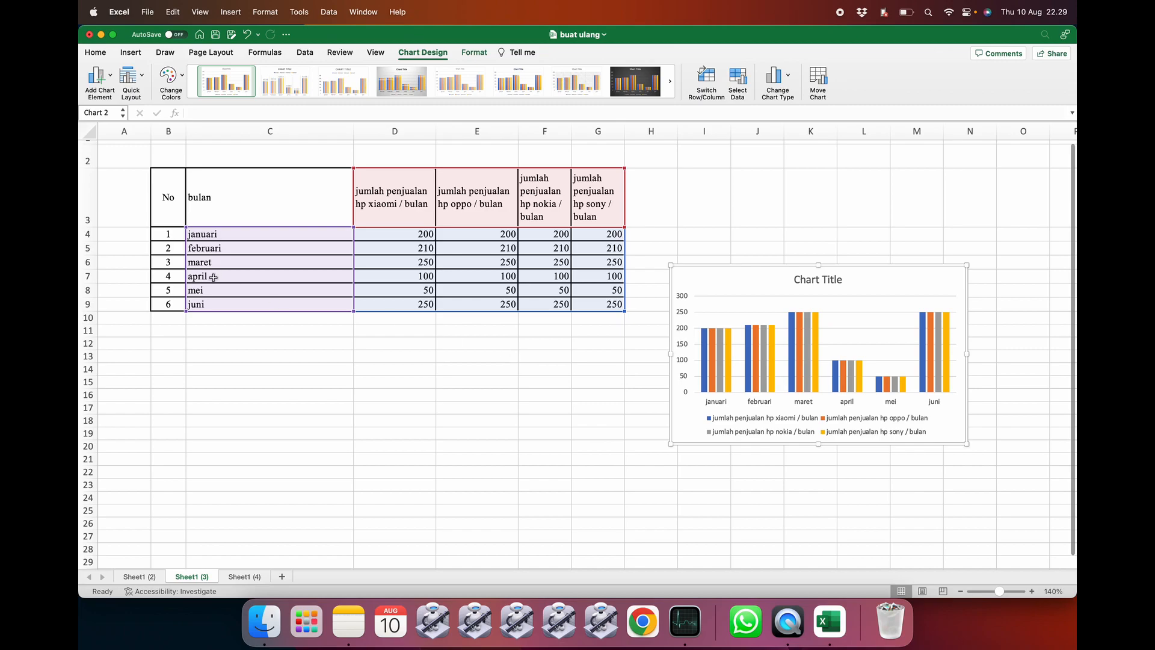
# - Continue the No column below the table with 7, 8 and 9 in B10:B12
pyautogui.click(171, 318)
pyautogui.write('7')
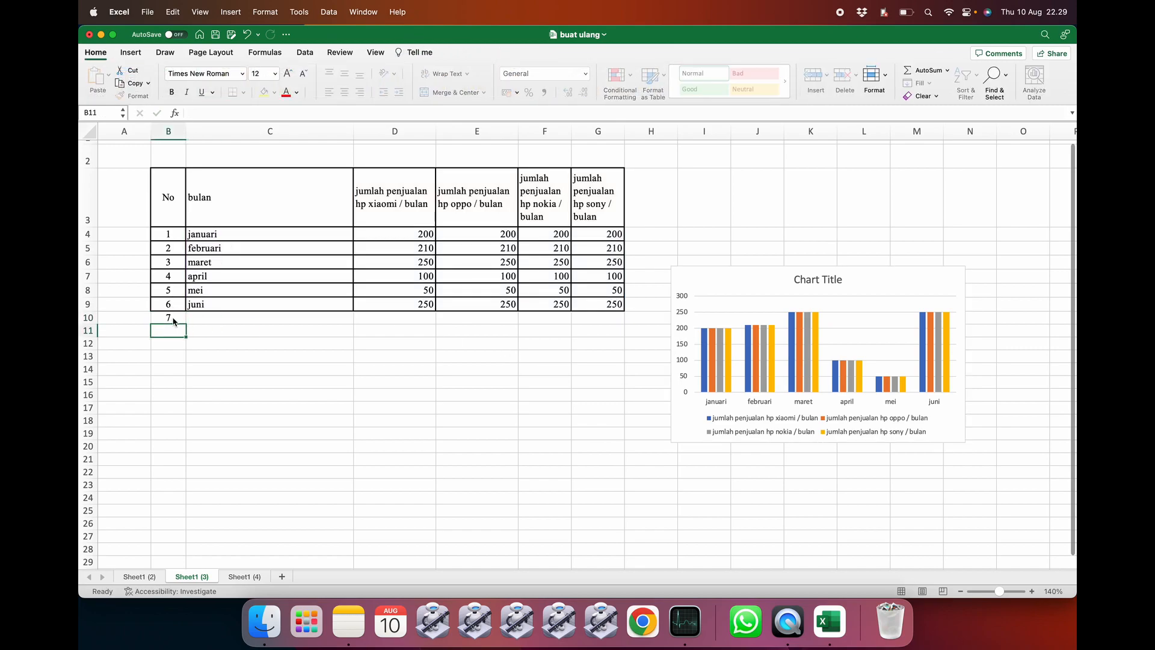
pyautogui.press('Return')
pyautogui.write('89')
pyautogui.press('Return')
pyautogui.click(172, 331)
pyautogui.write('8')
pyautogui.press('Return')
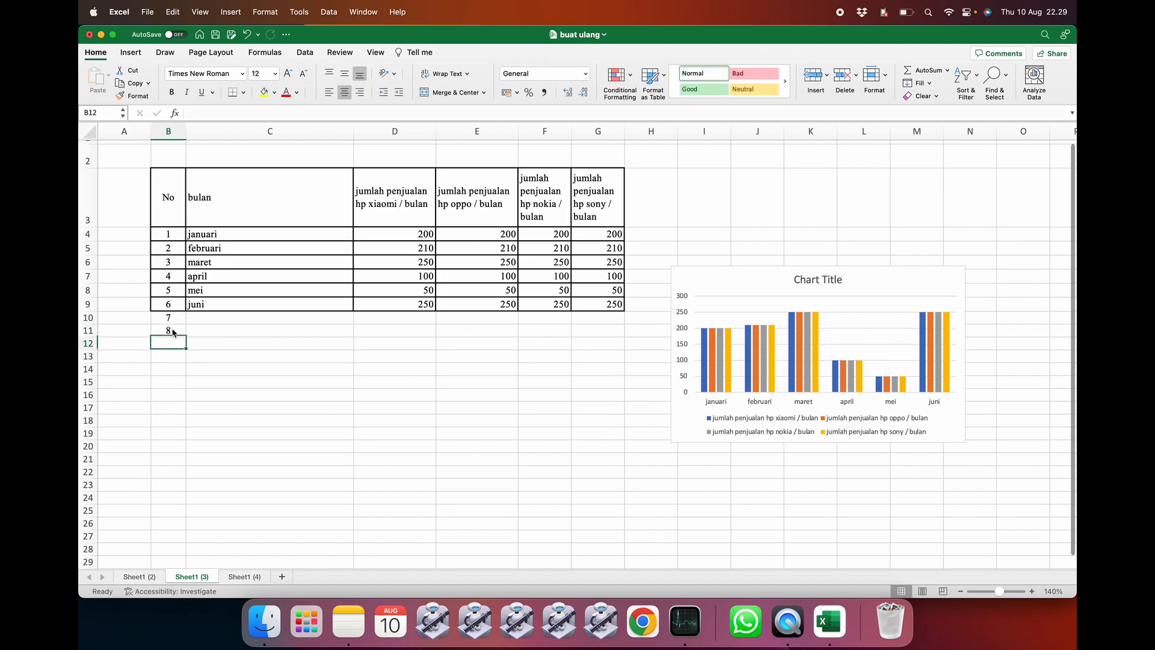
pyautogui.write('9')
pyautogui.press('Return')
# - Enter the months juli, agustus and september in C10:C12 of the bulan column
pyautogui.click(211, 323)
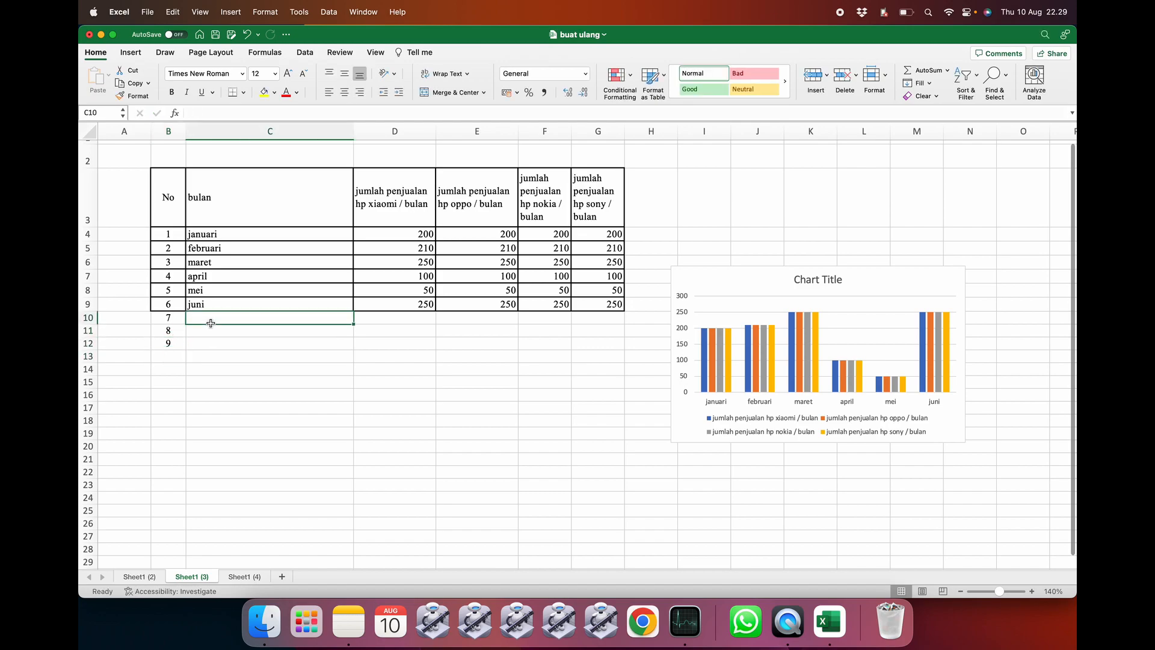
pyautogui.write('j')
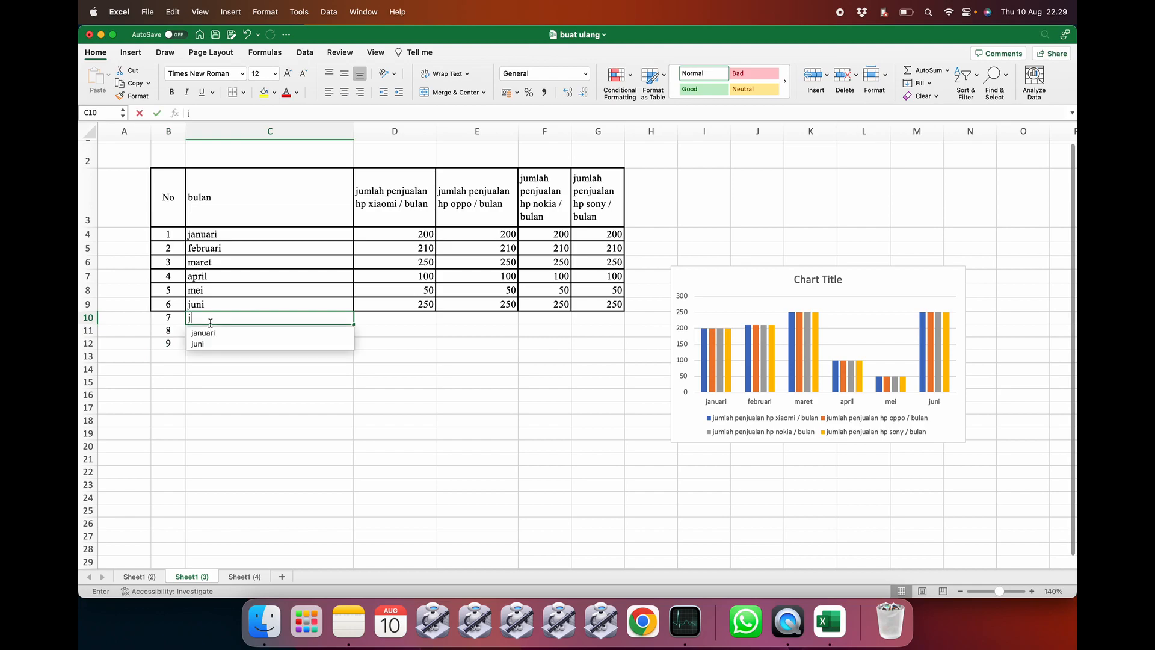
pyautogui.write('uli')
pyautogui.press('Return')
pyautogui.write('ag')
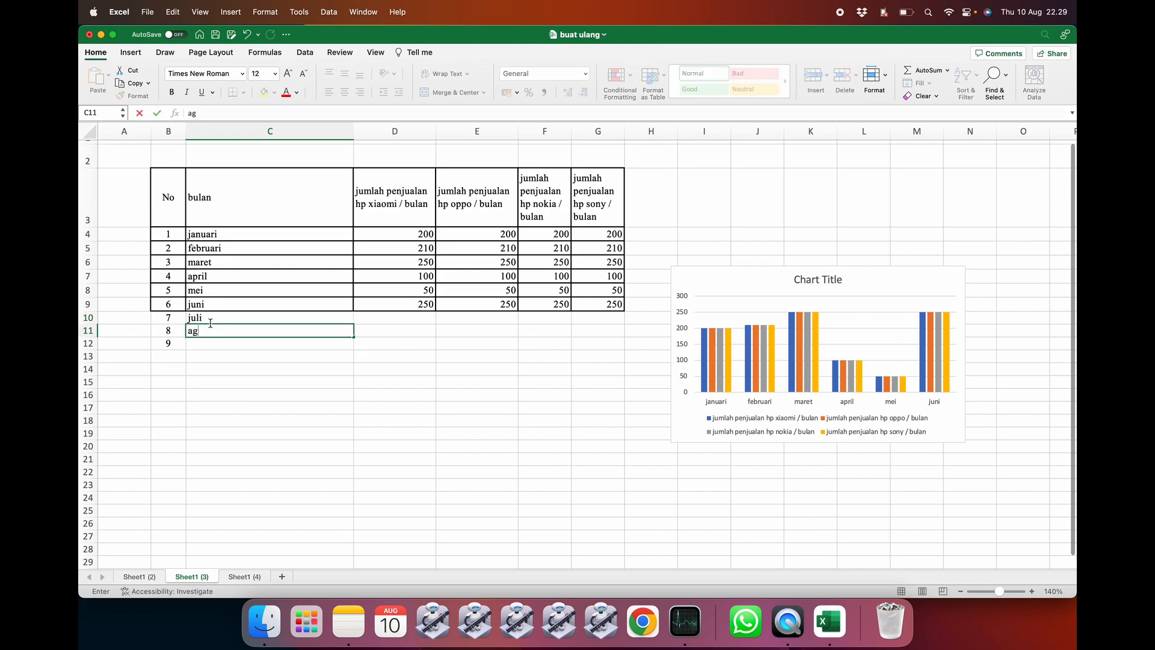
pyautogui.write('ustus')
pyautogui.press('Return')
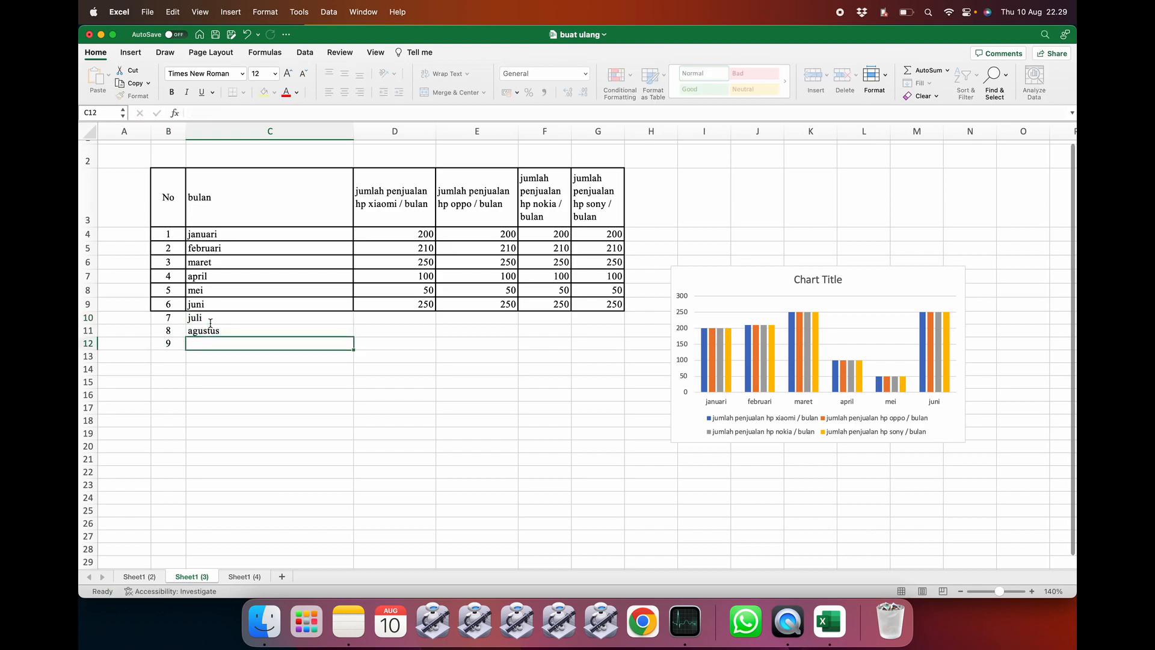
pyautogui.write('september')
pyautogui.press('Return')
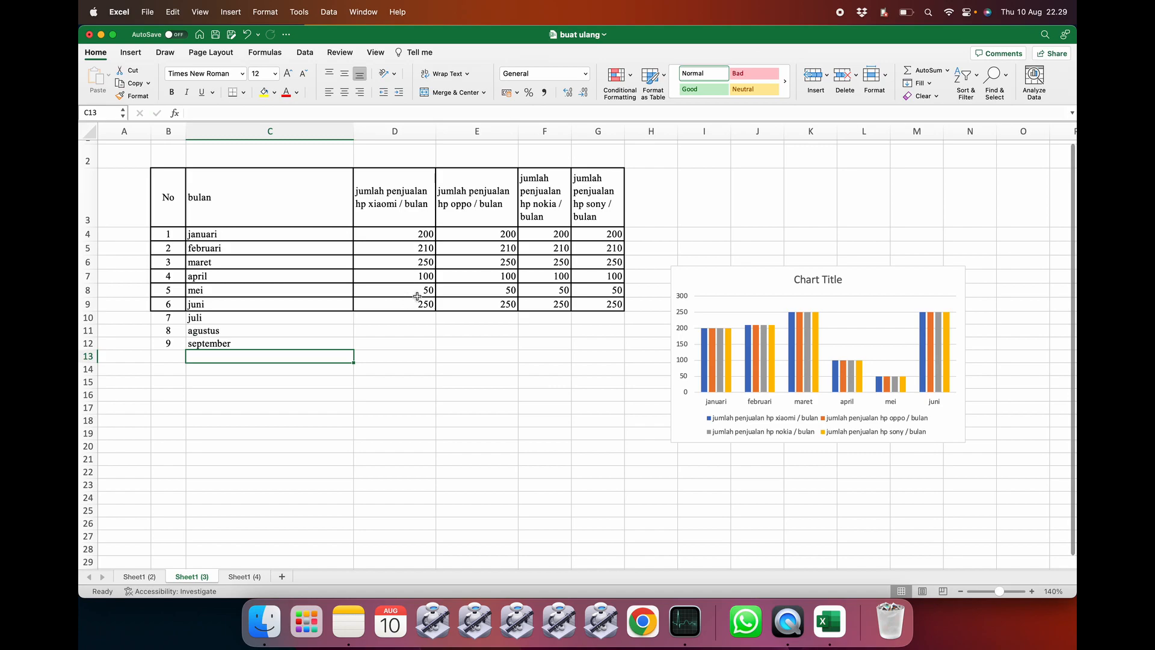
# - Copy the Xiaomi values in D7:D9 and paste them into rows 10 to 12 of all four brand columns, D through G
pyautogui.click(418, 304)
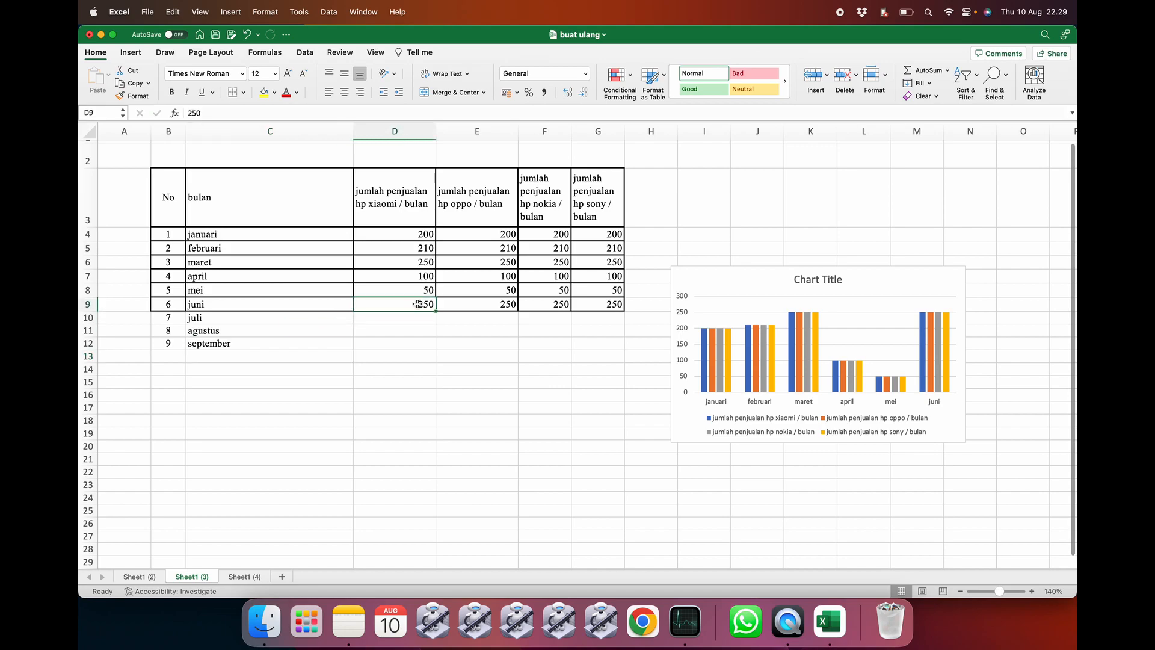
pyautogui.moveTo(414, 276); pyautogui.dragTo(414, 302)
pyautogui.press('super+c')
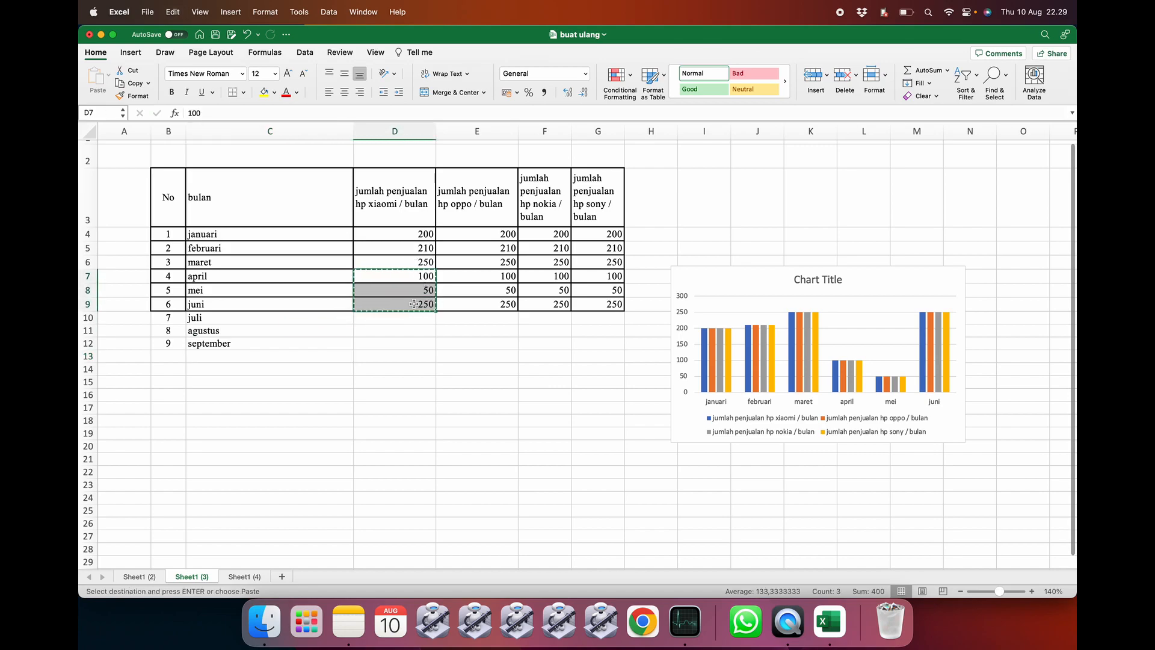
pyautogui.click(408, 317)
pyautogui.press('super+v')
pyautogui.click(464, 319)
pyautogui.press('super+v')
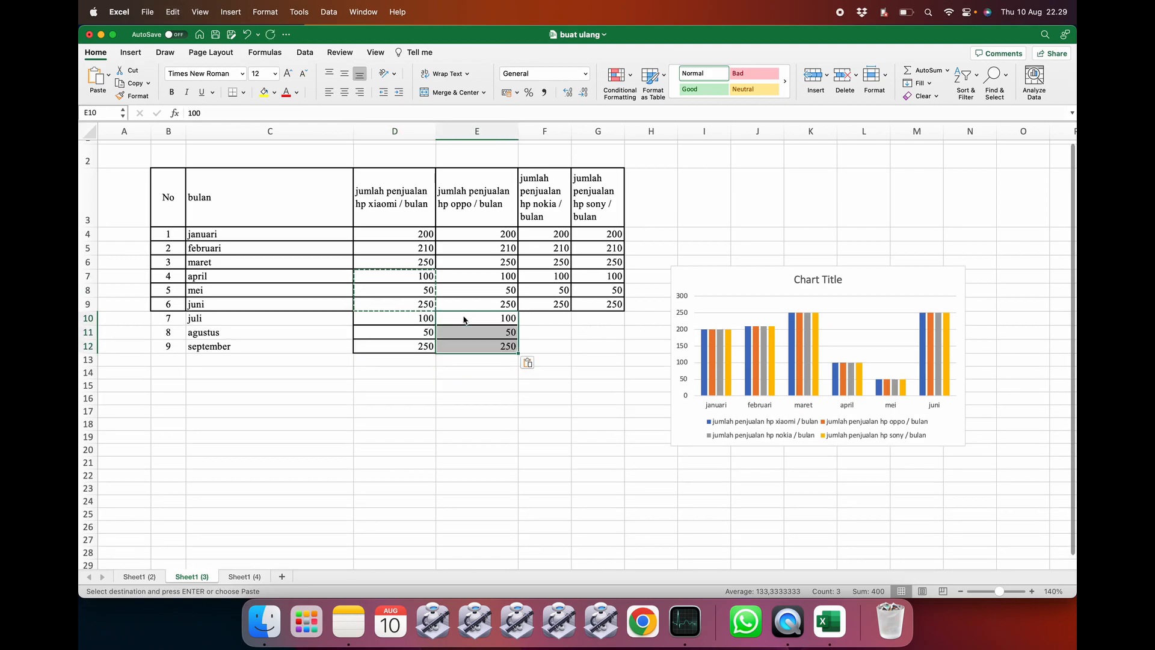
pyautogui.click(544, 316)
pyautogui.press('super+v')
pyautogui.click(603, 316)
pyautogui.press('super+v')
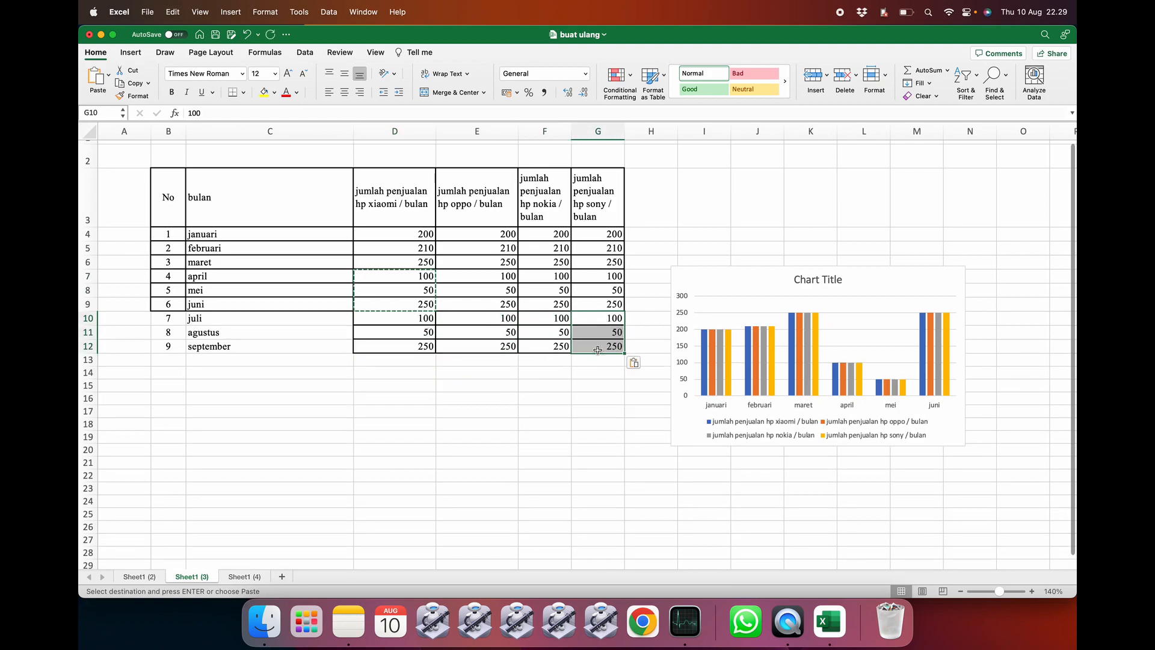
# - Try to add an outline border to the new number and month cells in B10:C12
pyautogui.moveTo(164, 320); pyautogui.dragTo(280, 342)
pyautogui.rightClick(267, 300)
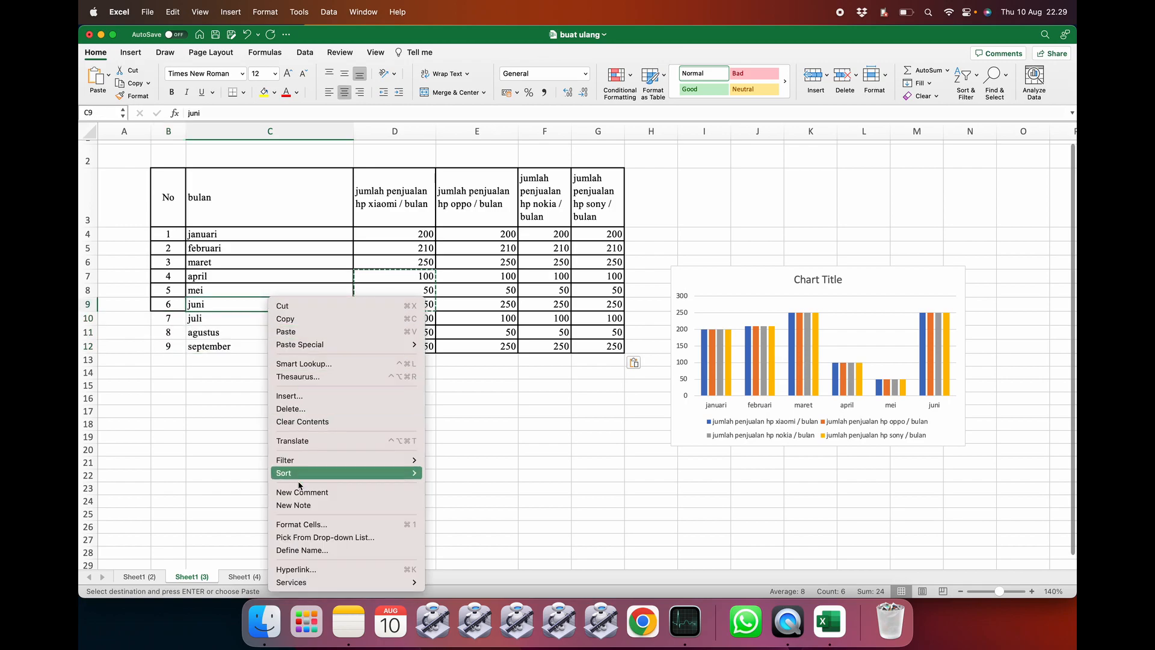
pyautogui.click(298, 525)
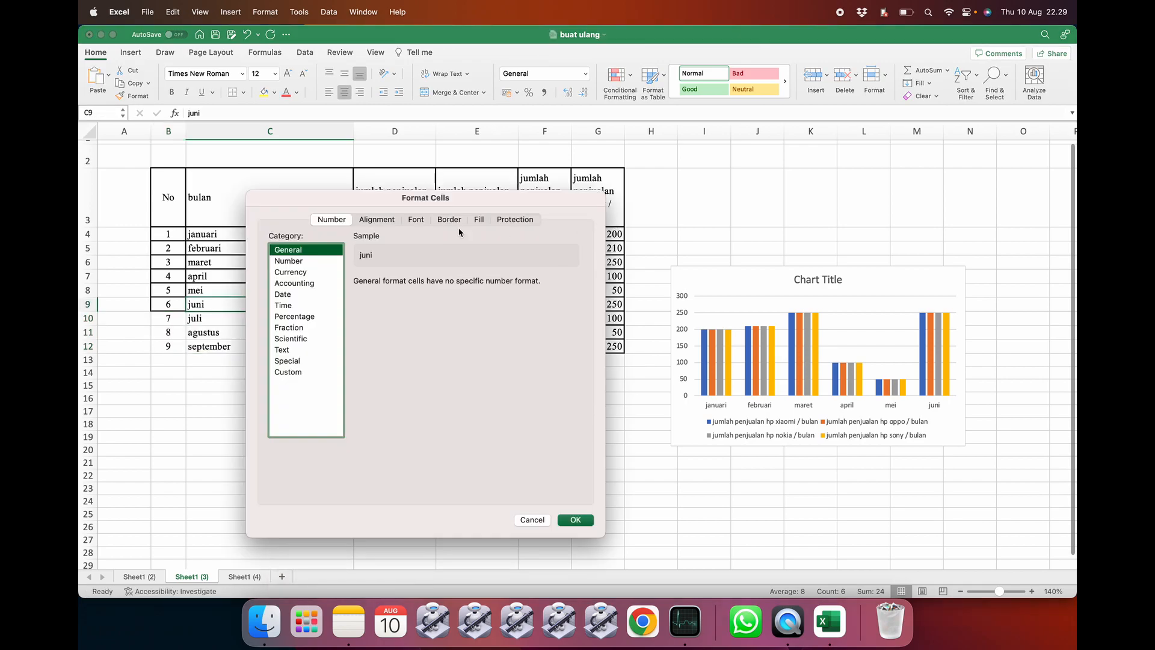
pyautogui.click(449, 219)
pyautogui.click(496, 348)
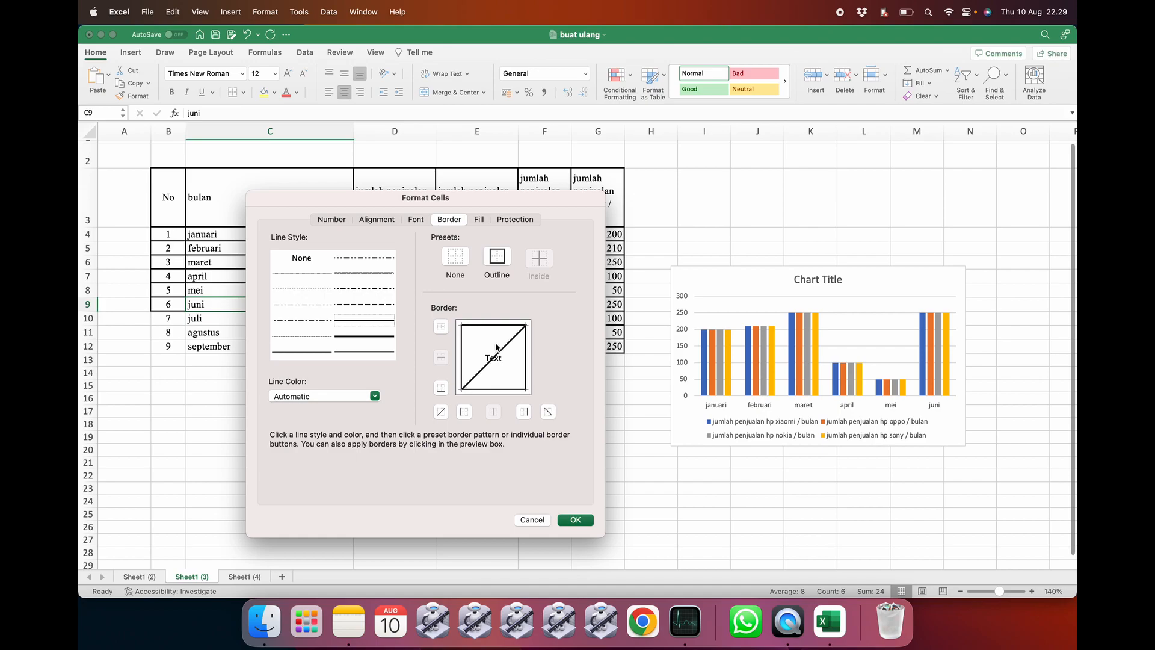
pyautogui.click(494, 348)
pyautogui.click(496, 255)
pyautogui.click(575, 521)
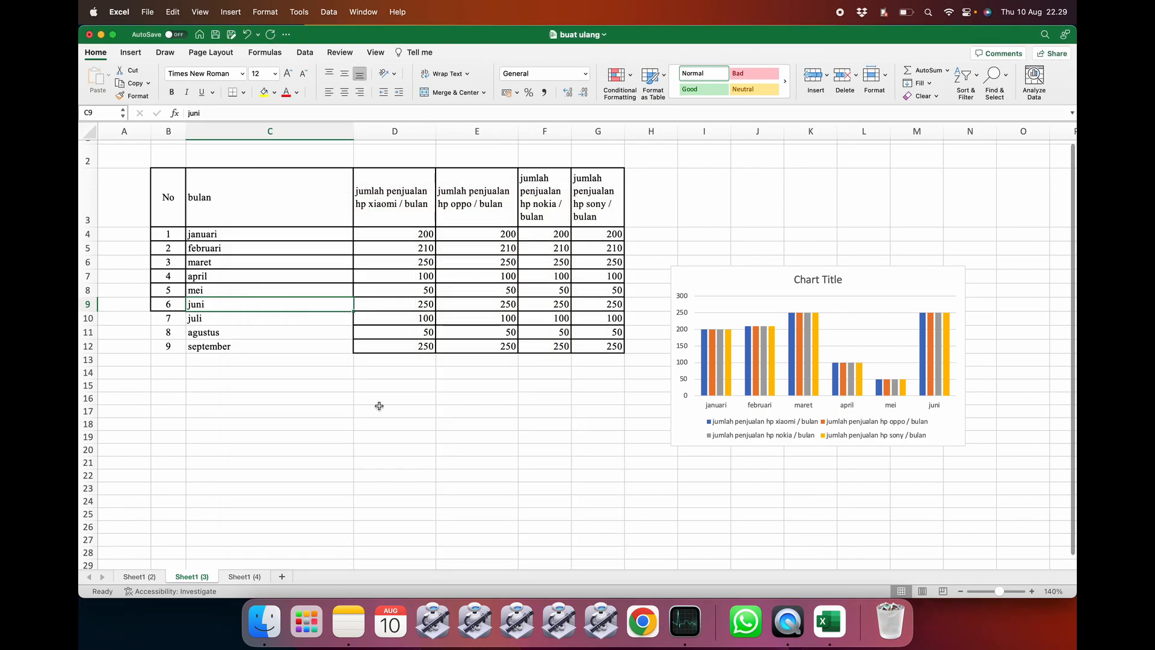
# - Add left and bottom borders to the new number and month cells in B10:C12
pyautogui.moveTo(166, 318); pyautogui.dragTo(242, 341)
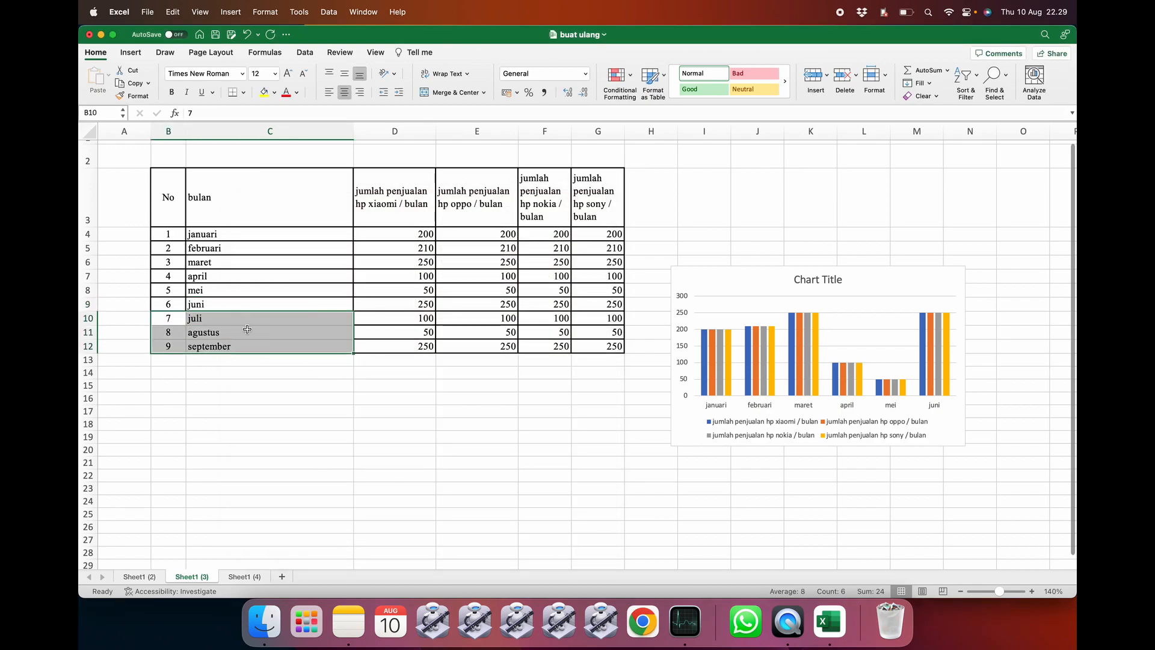
pyautogui.rightClick(246, 329)
pyautogui.click(300, 528)
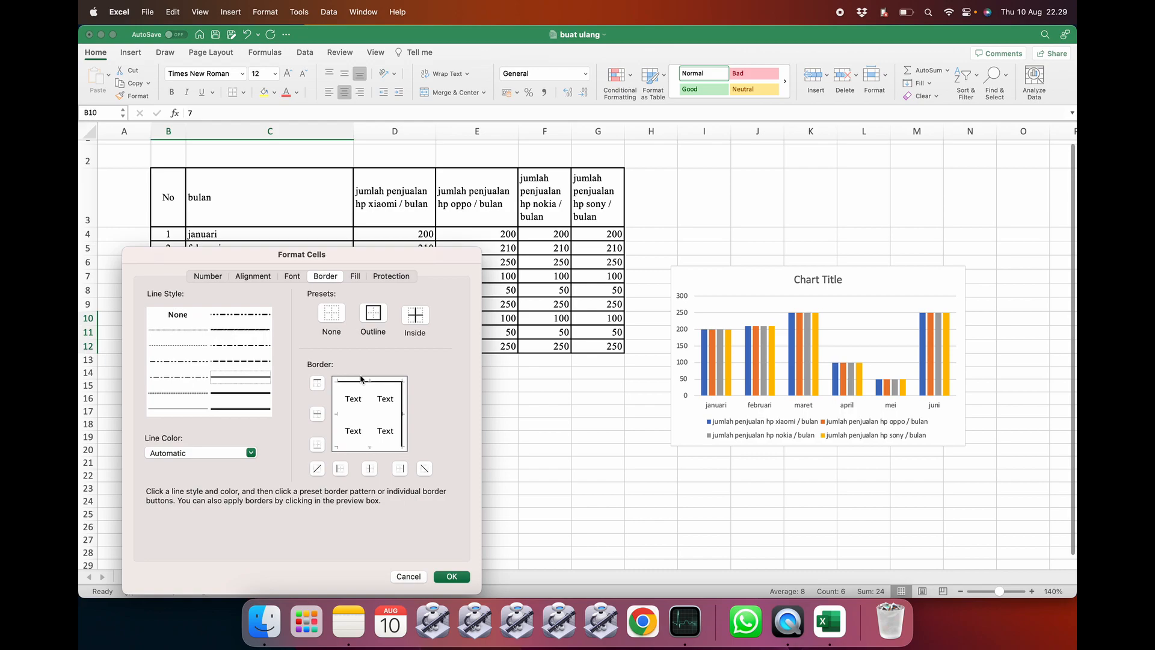
pyautogui.click(346, 395)
pyautogui.click(369, 447)
pyautogui.click(453, 577)
pyautogui.click(508, 408)
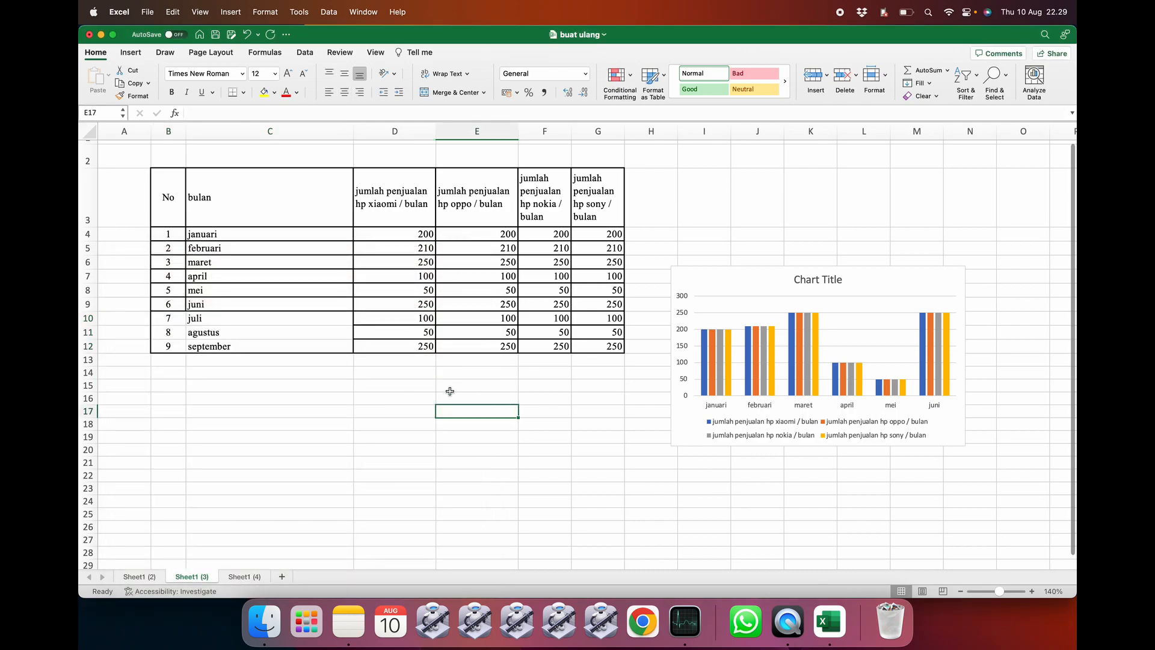
# - Add the inside horizontal and vertical borders to B10:C12
pyautogui.click(313, 324)
pyautogui.moveTo(314, 324); pyautogui.dragTo(173, 345)
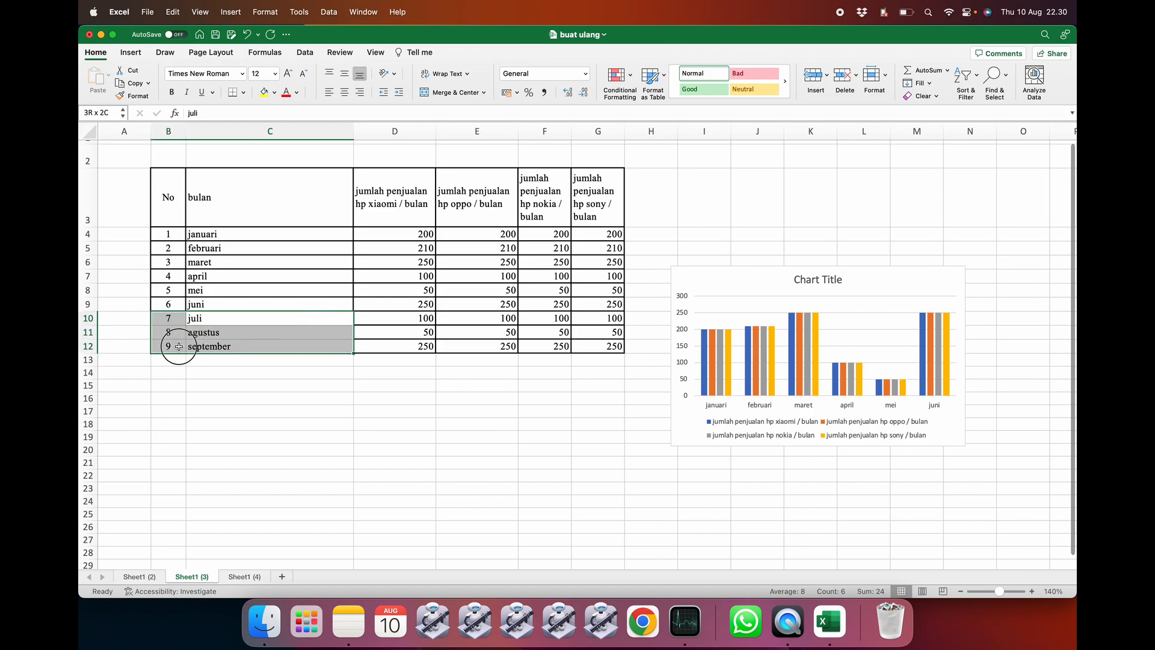
pyautogui.rightClick(227, 332)
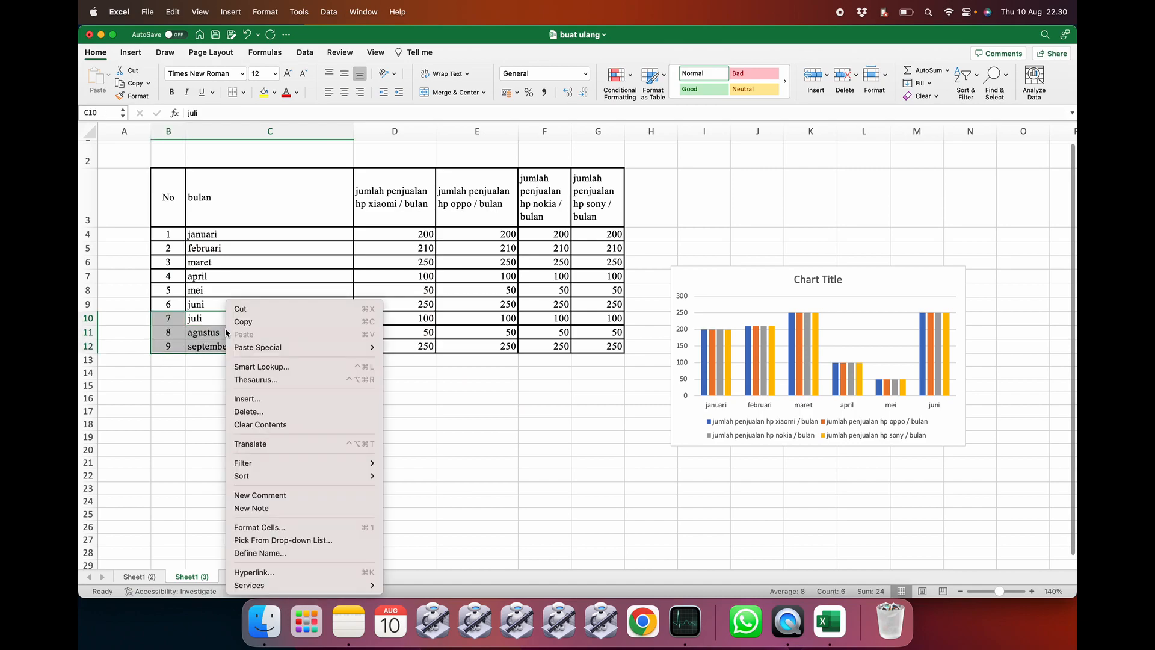
pyautogui.click(259, 527)
pyautogui.click(327, 413)
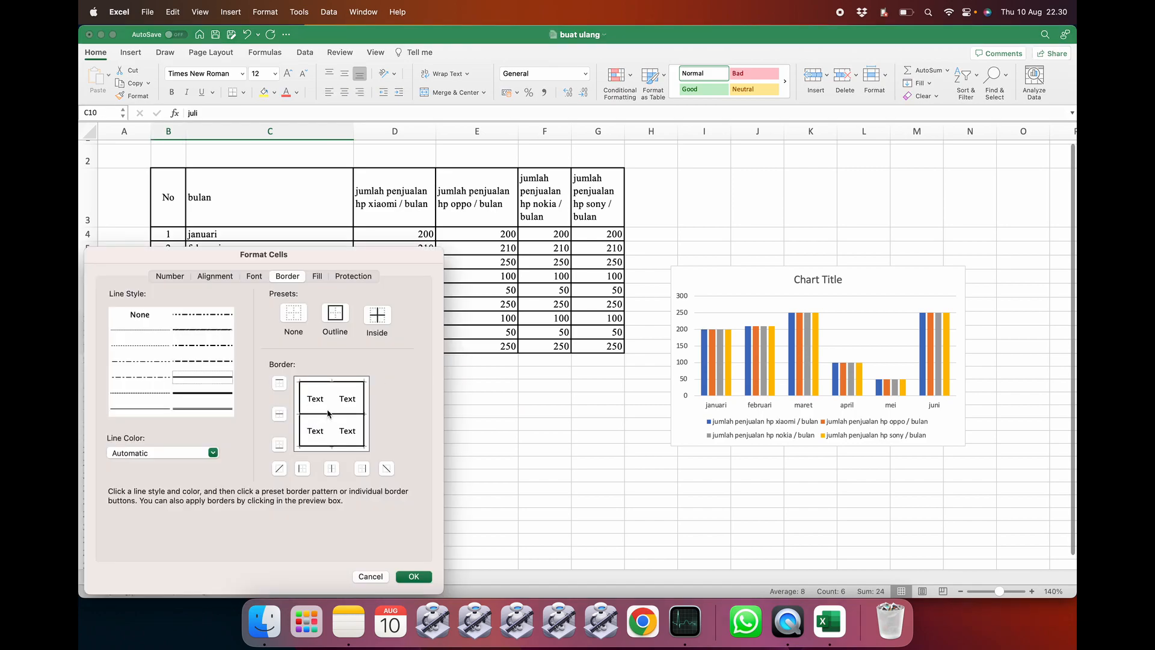
pyautogui.click(331, 400)
pyautogui.click(413, 576)
pyautogui.click(481, 473)
# - Extend the four-brand chart's data range to C3:G12 so it includes juli, agustus and september
pyautogui.scroll(-1, 529, 436)
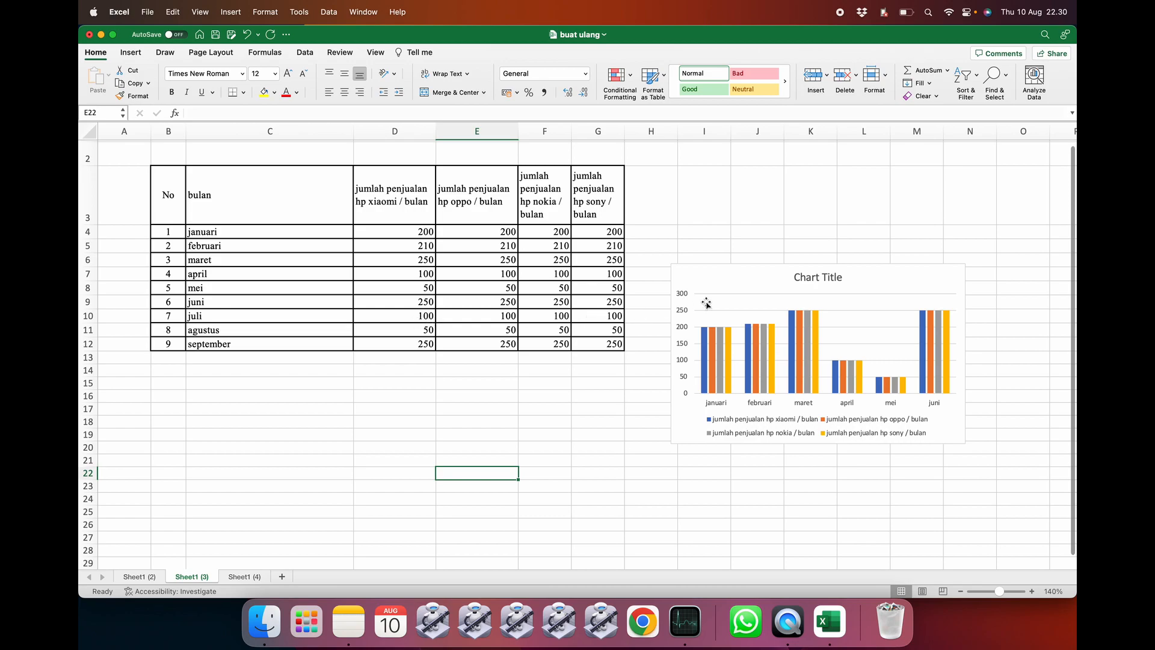
pyautogui.click(759, 296)
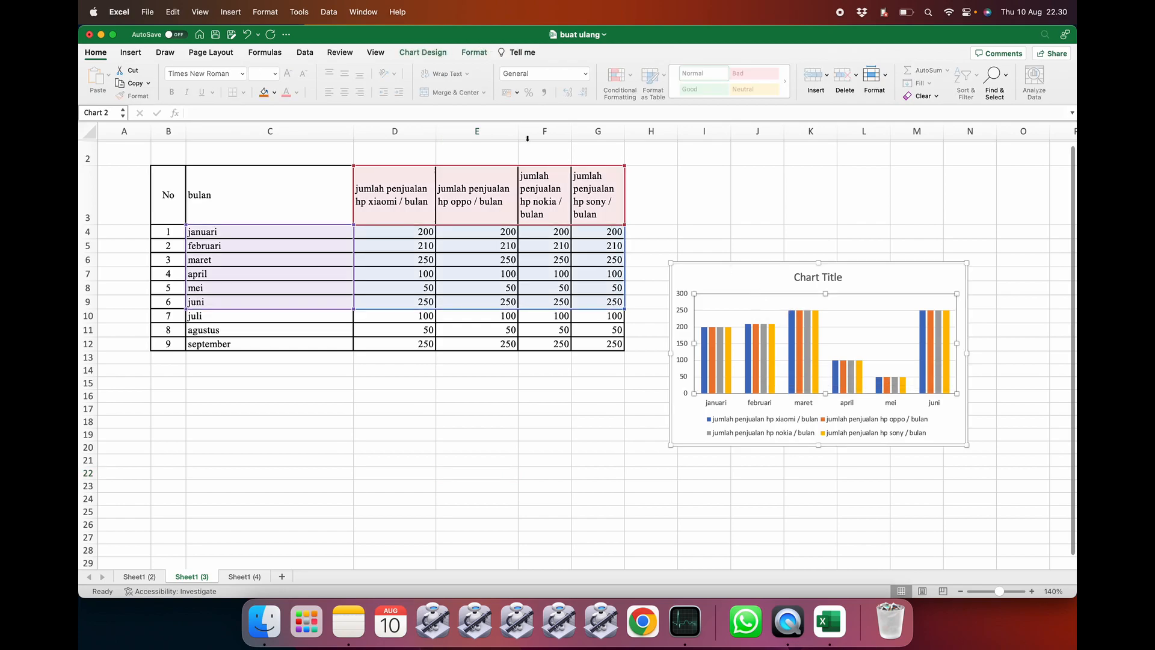
pyautogui.click(421, 53)
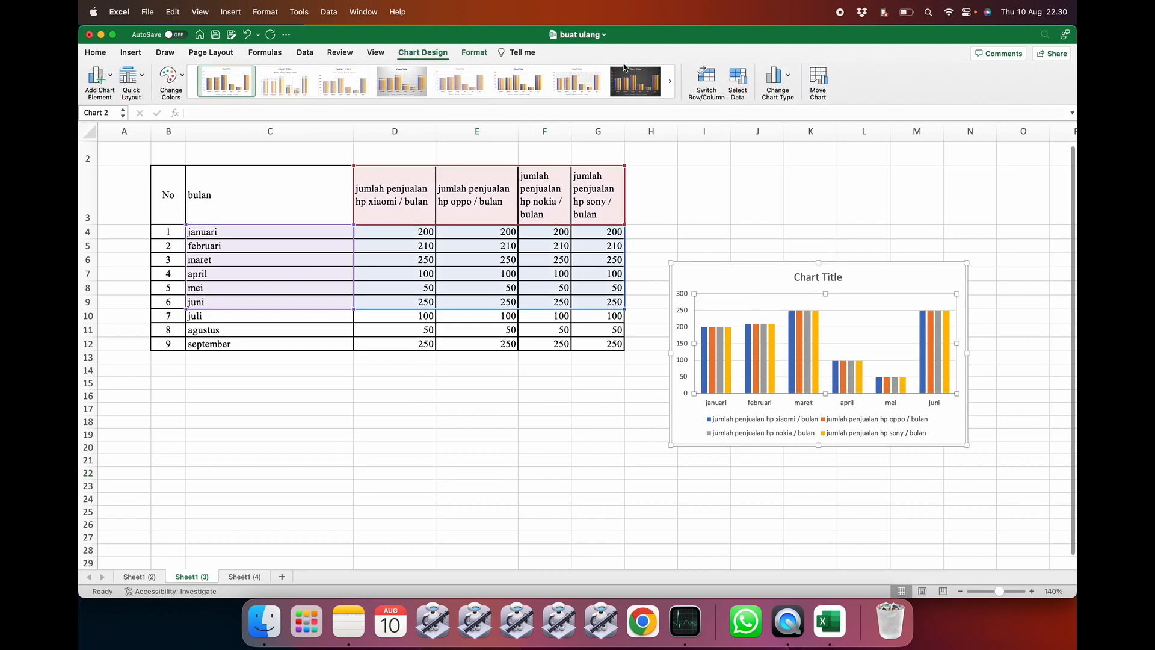
pyautogui.click(738, 78)
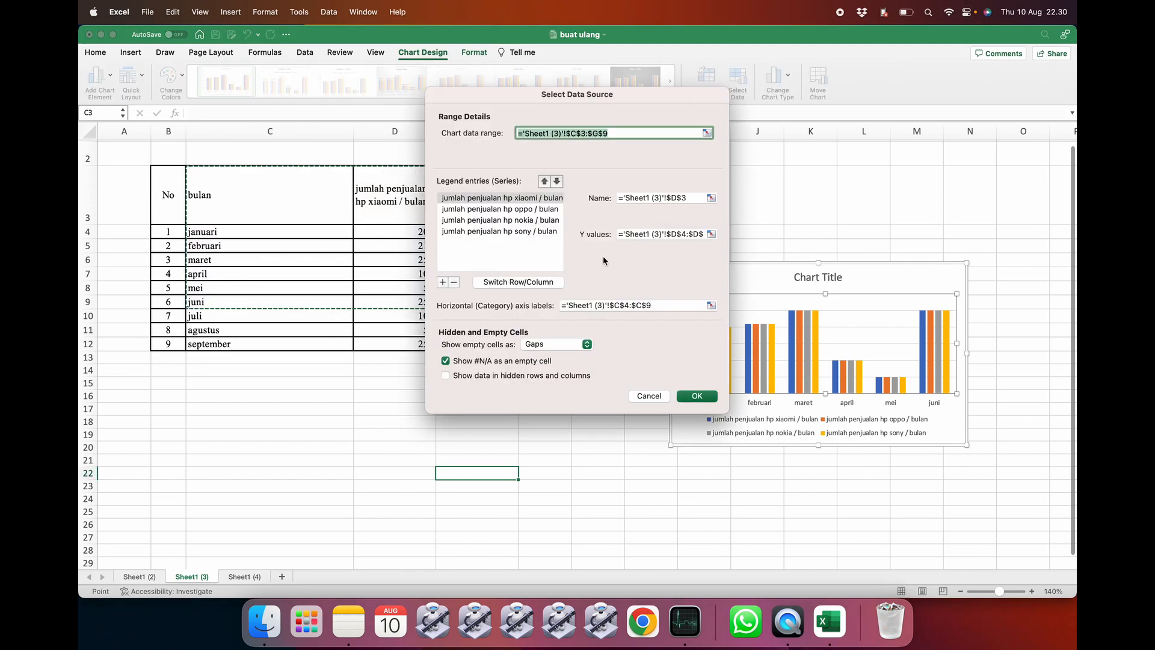
pyautogui.click(243, 191)
pyautogui.moveTo(243, 190); pyautogui.dragTo(598, 349)
pyautogui.click(697, 396)
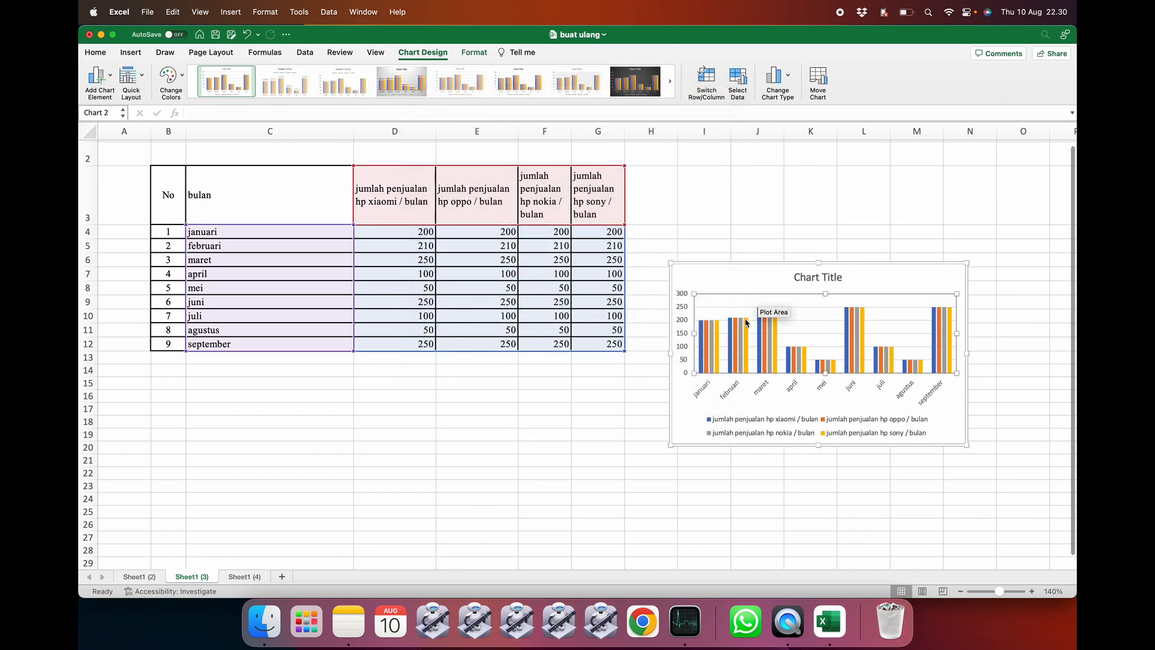
# - Move the chart up so it sits beside the sales table
pyautogui.moveTo(744, 283); pyautogui.dragTo(750, 212)
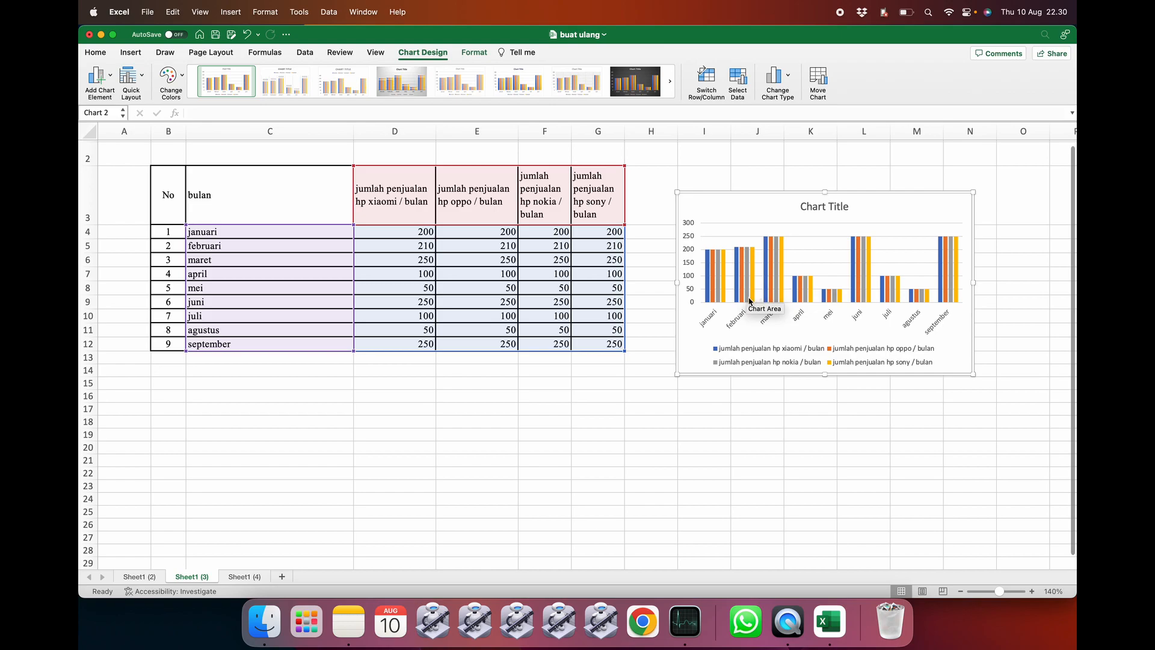
pyautogui.scroll(-1, 584, 382)
pyautogui.scroll(1, 585, 382)
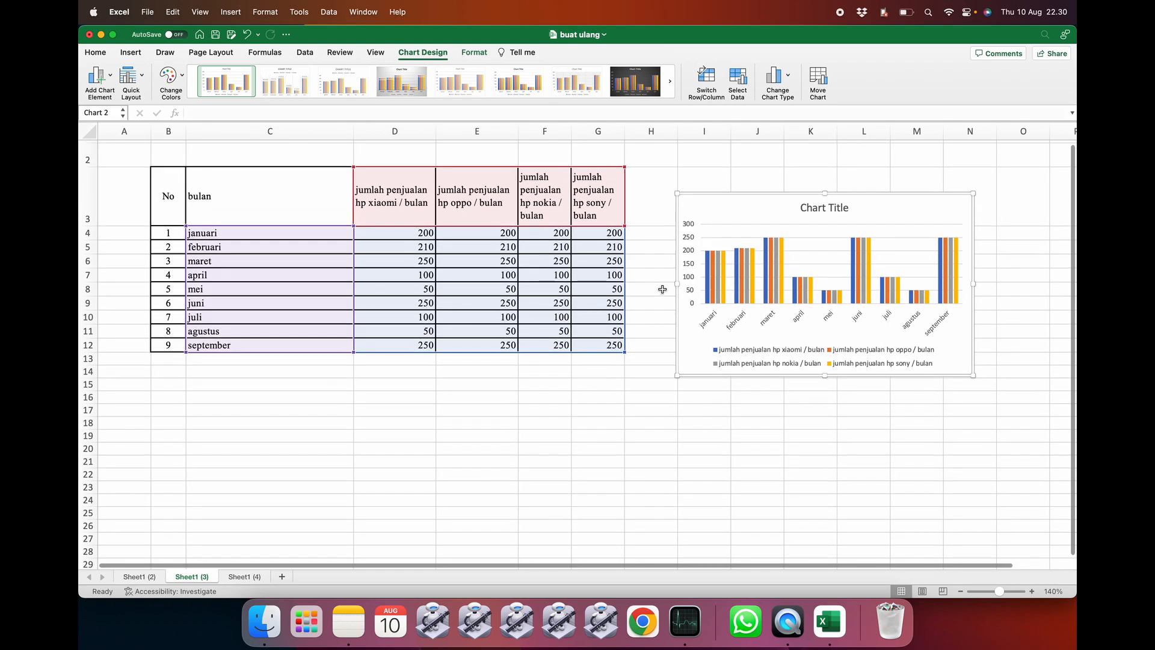
# - Set the januari sales to 40 for Xiaomi, 500 for Oppo, 400 for Nokia and 300 for Sony
pyautogui.click(499, 275)
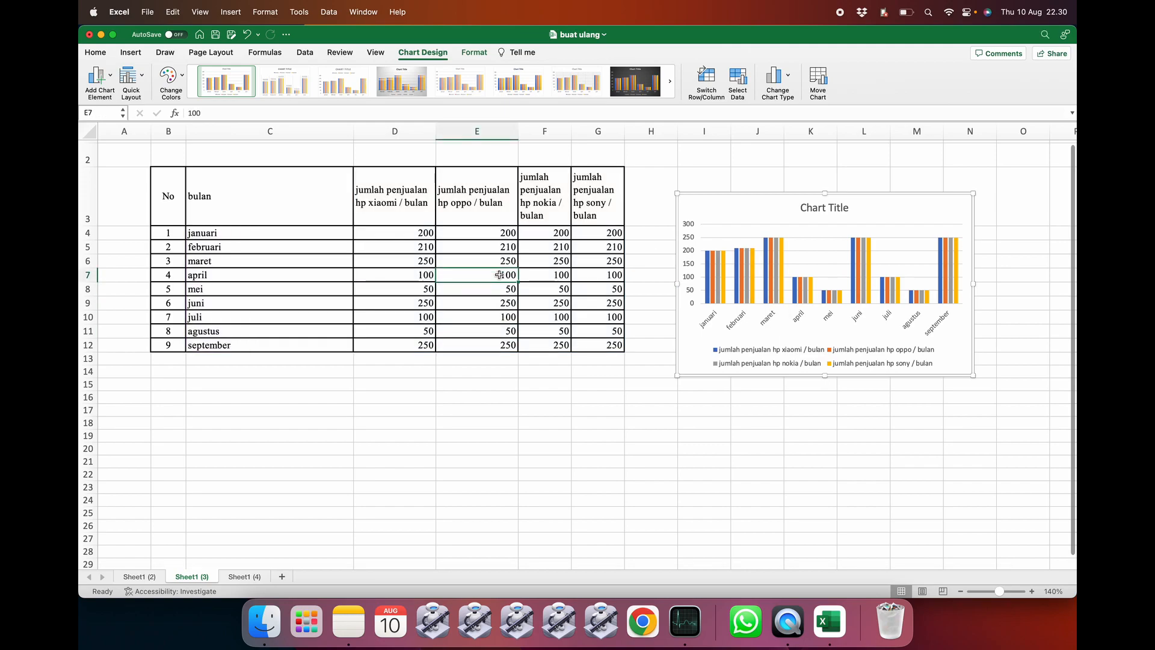
pyautogui.click(421, 236)
pyautogui.write('40')
pyautogui.press('Return')
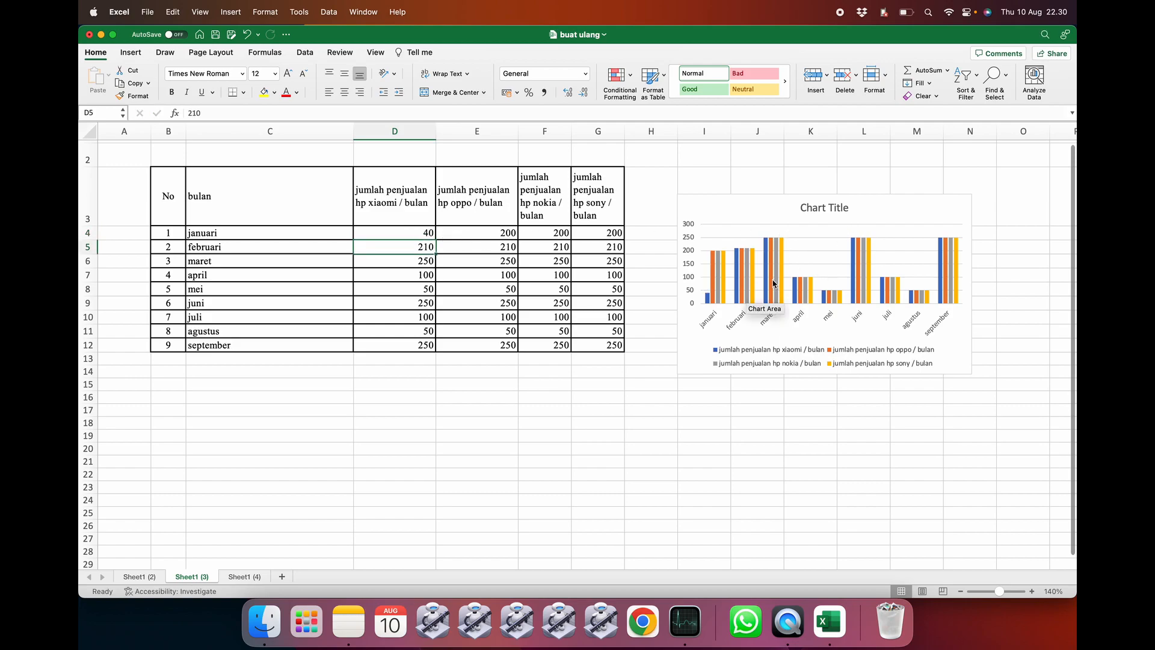
pyautogui.click(504, 239)
pyautogui.write('500')
pyautogui.press('Return')
pyautogui.click(540, 234)
pyautogui.write('4')
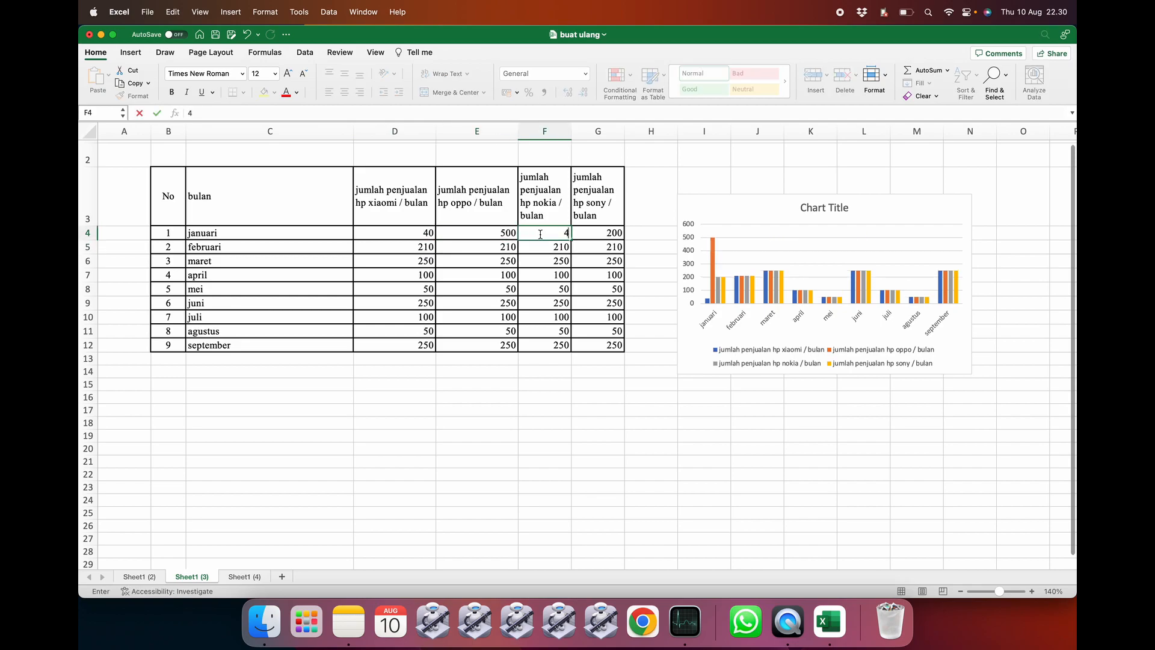
pyautogui.click(587, 229)
pyautogui.write('3')
pyautogui.press('Return')
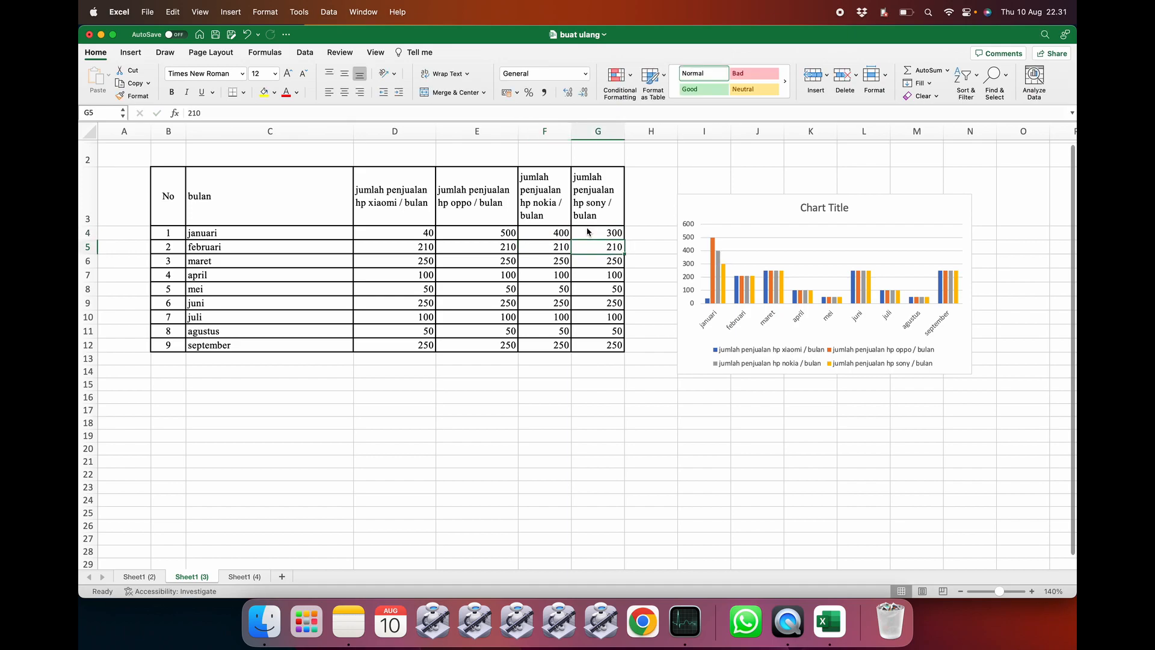
# - Change the januari Oppo sales value in E4 to 410
pyautogui.click(498, 238)
pyautogui.write('410')
pyautogui.press('Return')
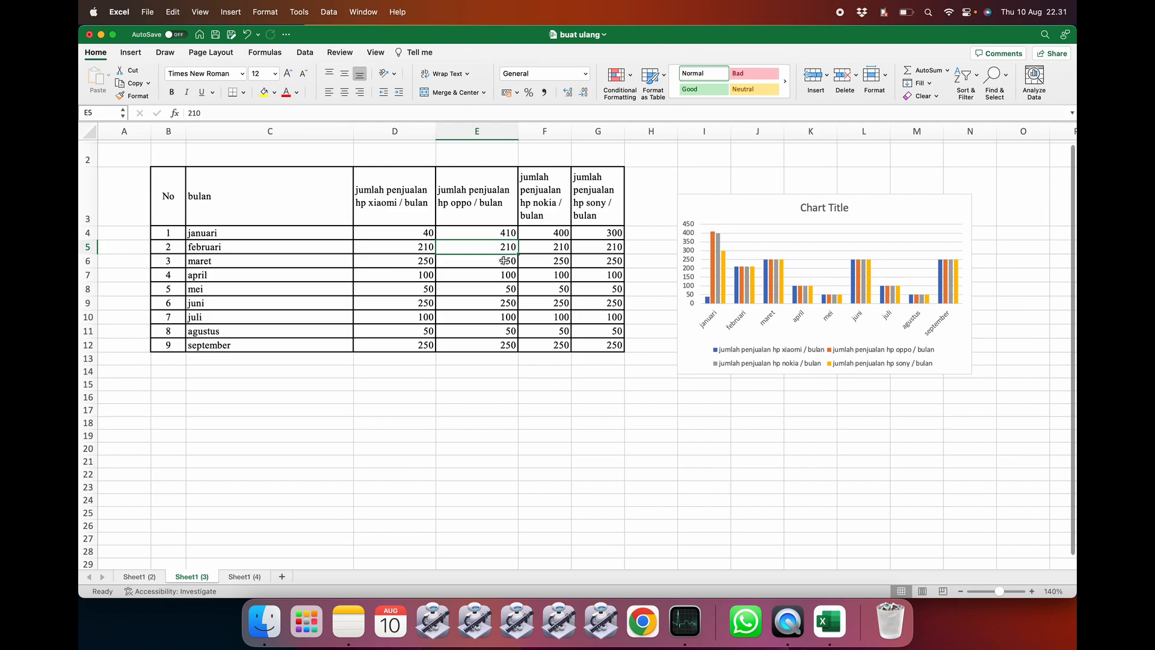
# - Replace the column chart's title with "data penjualan" and close the formatting pane
pyautogui.doubleClick(817, 210)
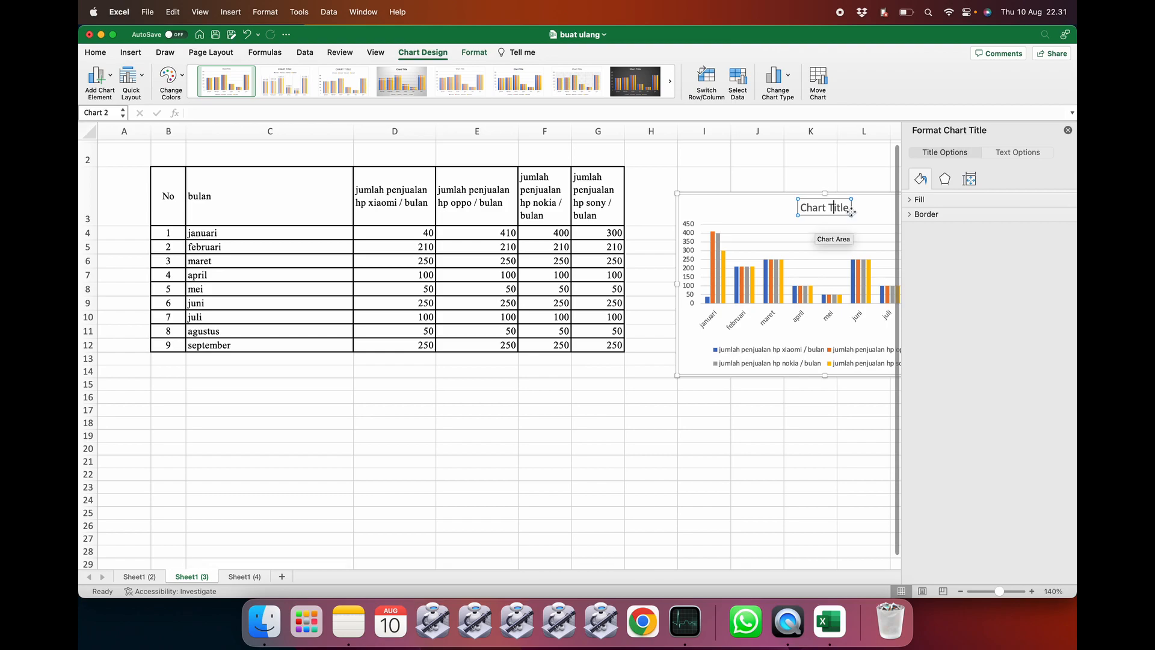
pyautogui.press('BackSpace')
pyautogui.press('BackSpace')
pyautogui.press('BackSpace')
pyautogui.press('BackSpace')
pyautogui.press('BackSpace')
pyautogui.press('BackSpace')
pyautogui.press('BackSpace')
pyautogui.press('BackSpace')
pyautogui.press('BackSpace')
pyautogui.press('BackSpace')
pyautogui.press('BackSpace')
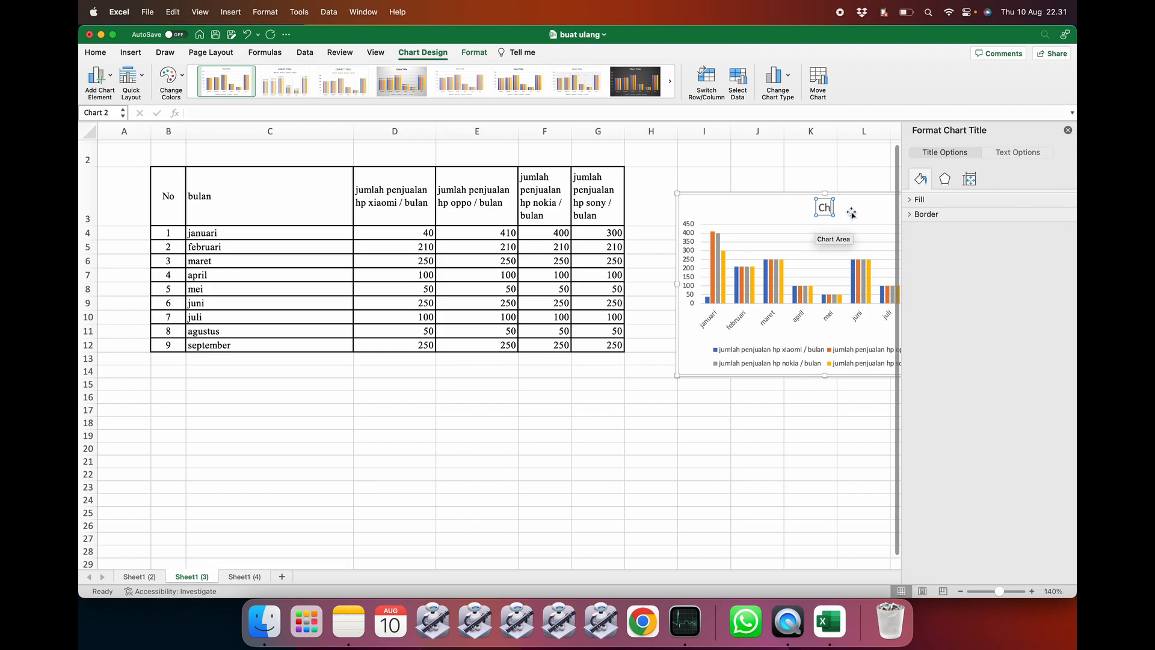
pyautogui.write('data penjualan')
pyautogui.press('Return')
pyautogui.press('BackSpace')
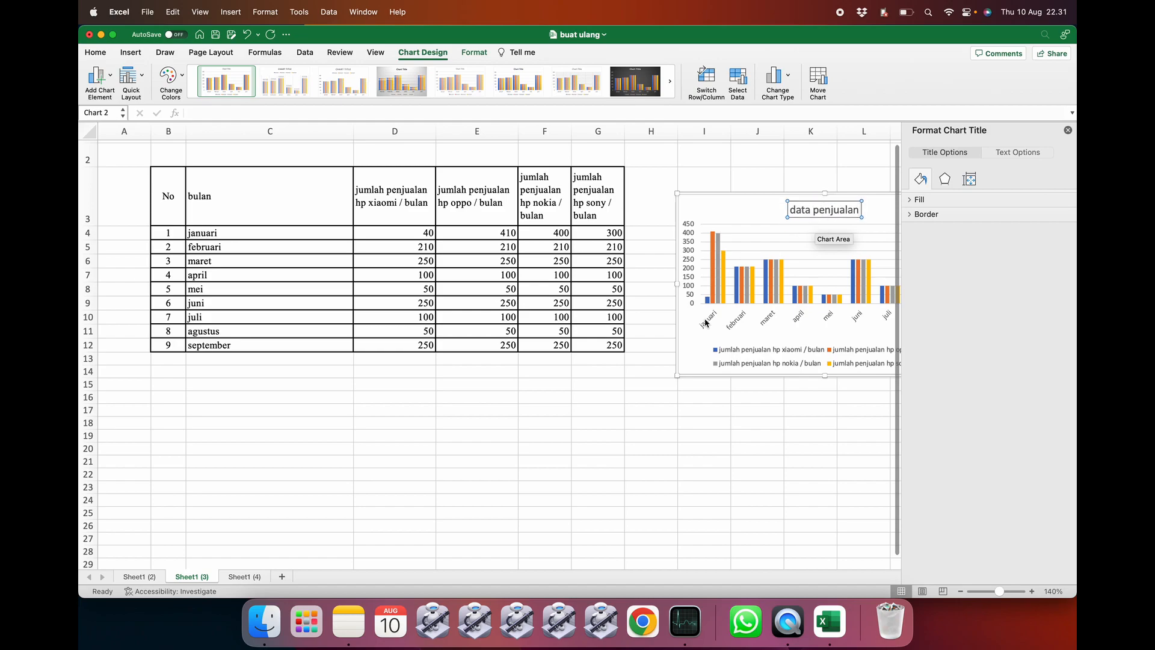
pyautogui.click(639, 396)
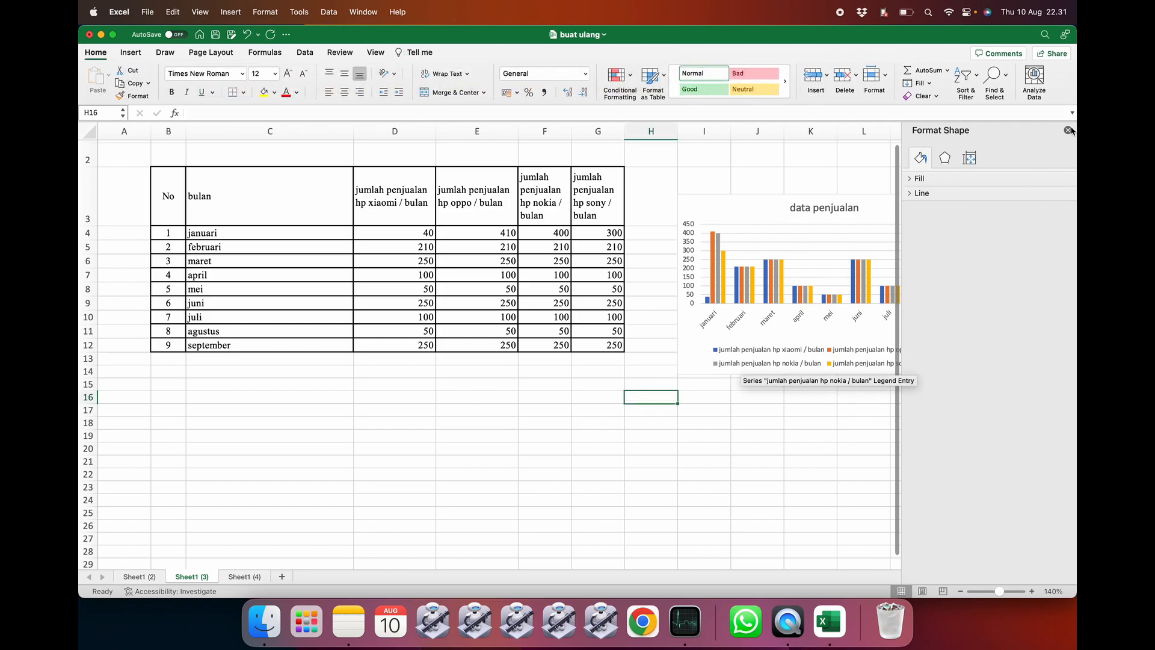
pyautogui.click(1068, 130)
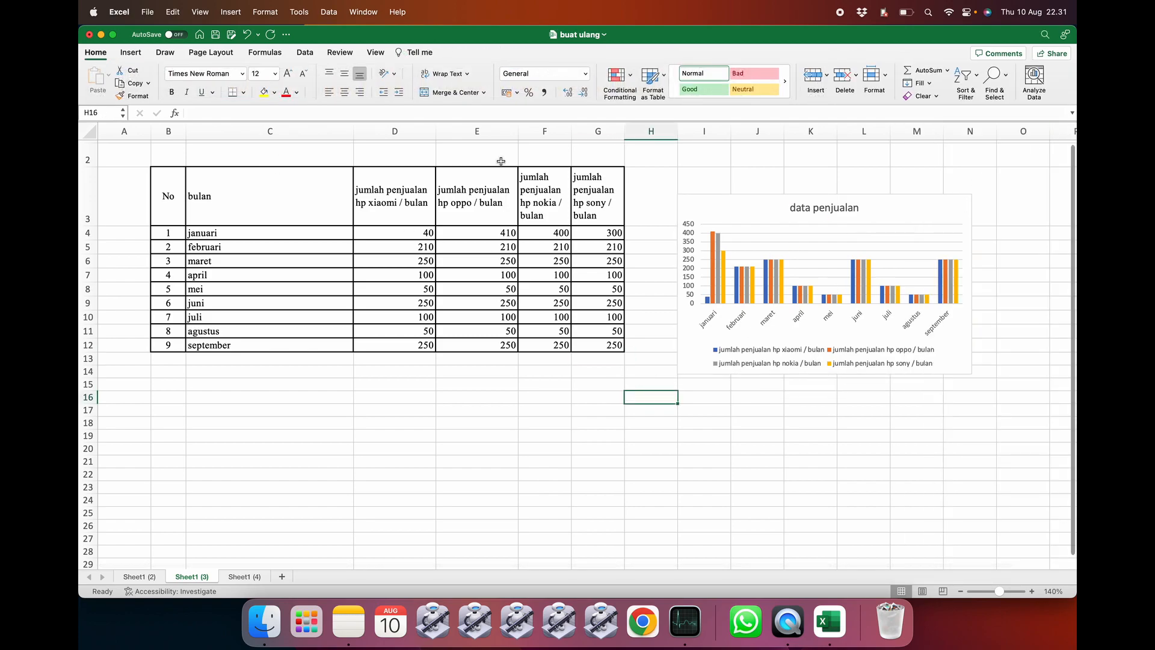
# - Add a primary horizontal axis title to the data penjualan chart
pyautogui.click(756, 215)
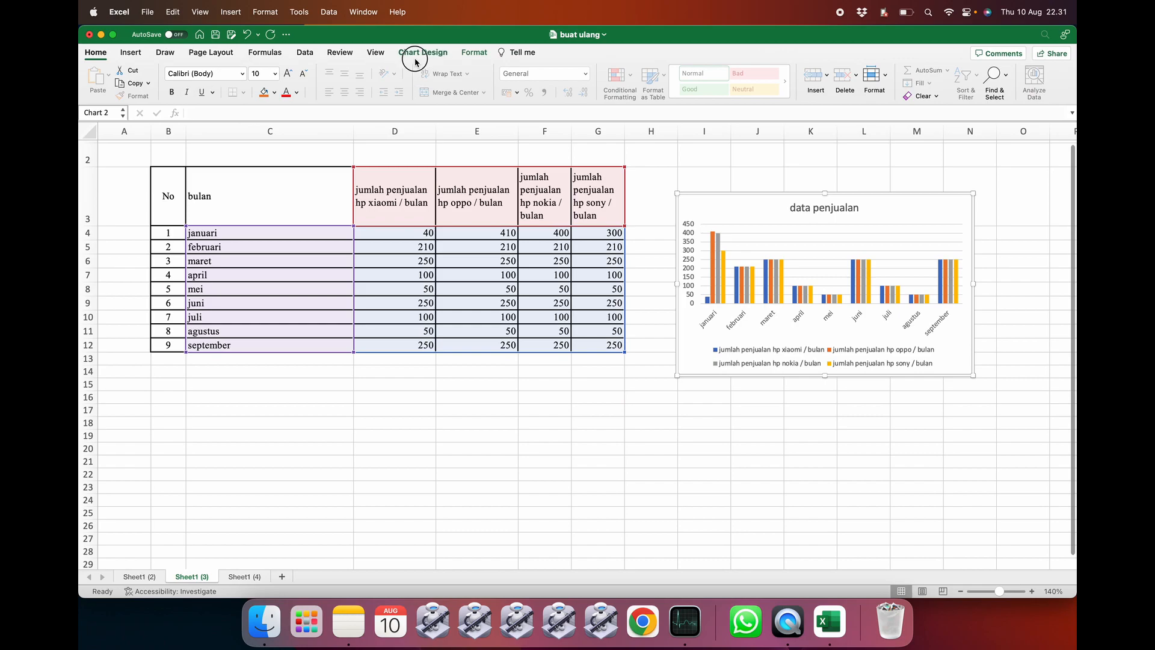
pyautogui.click(415, 57)
pyautogui.click(97, 75)
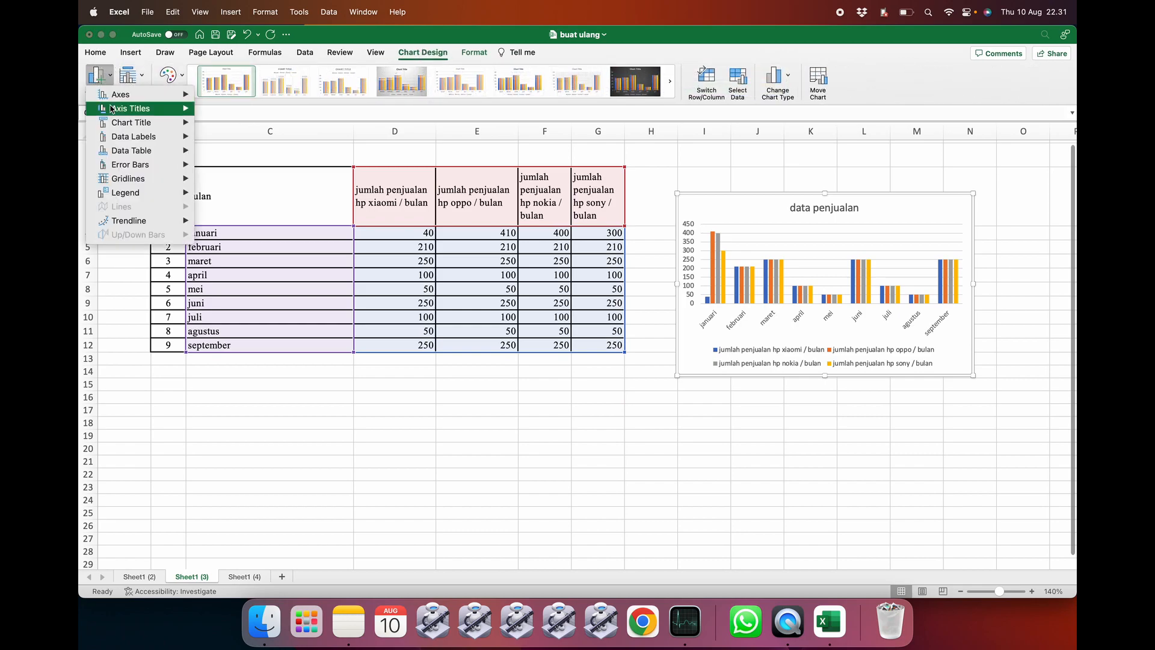
pyautogui.moveTo(113, 110)
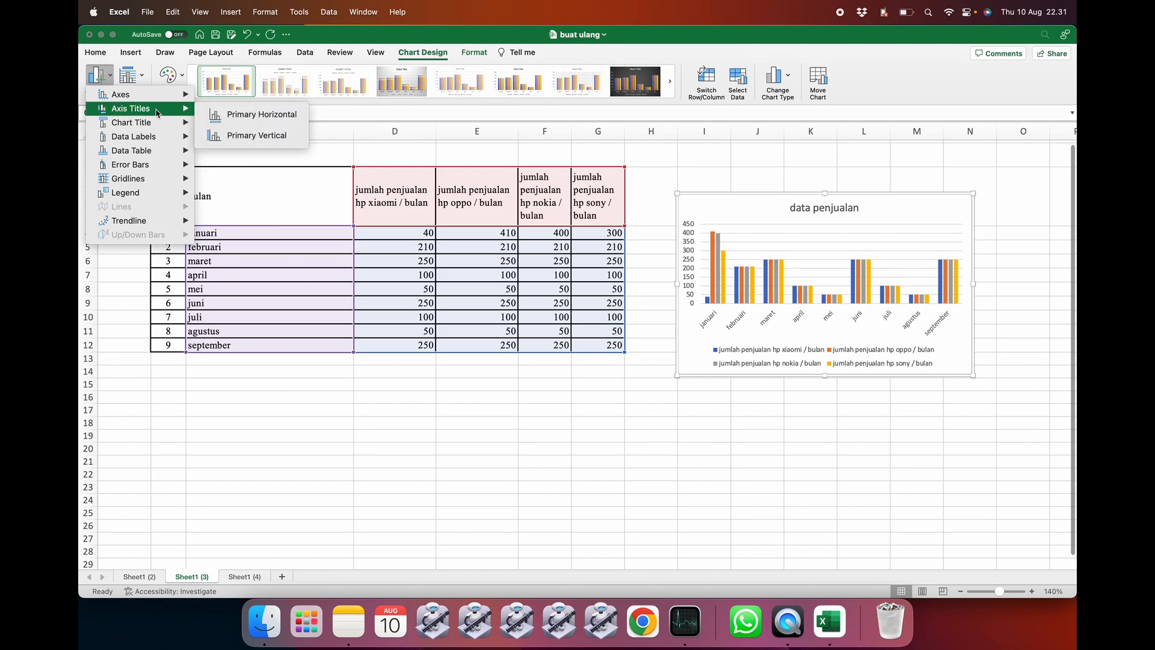
pyautogui.click(216, 115)
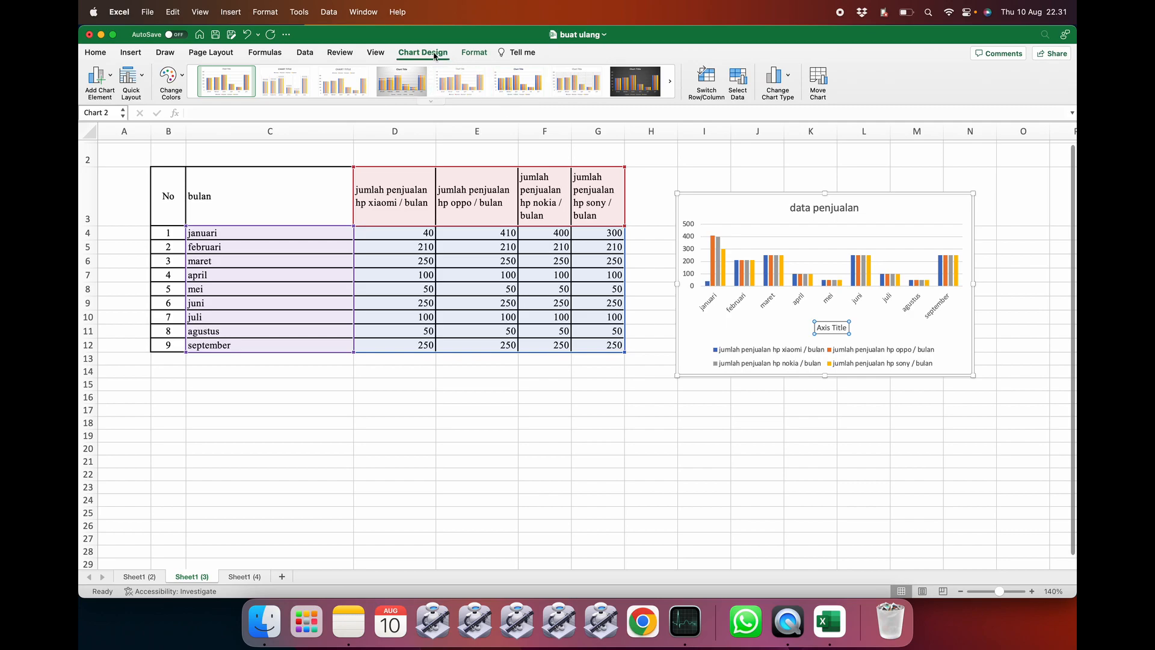
# - Add a primary vertical axis title to the data penjualan chart
pyautogui.click(112, 73)
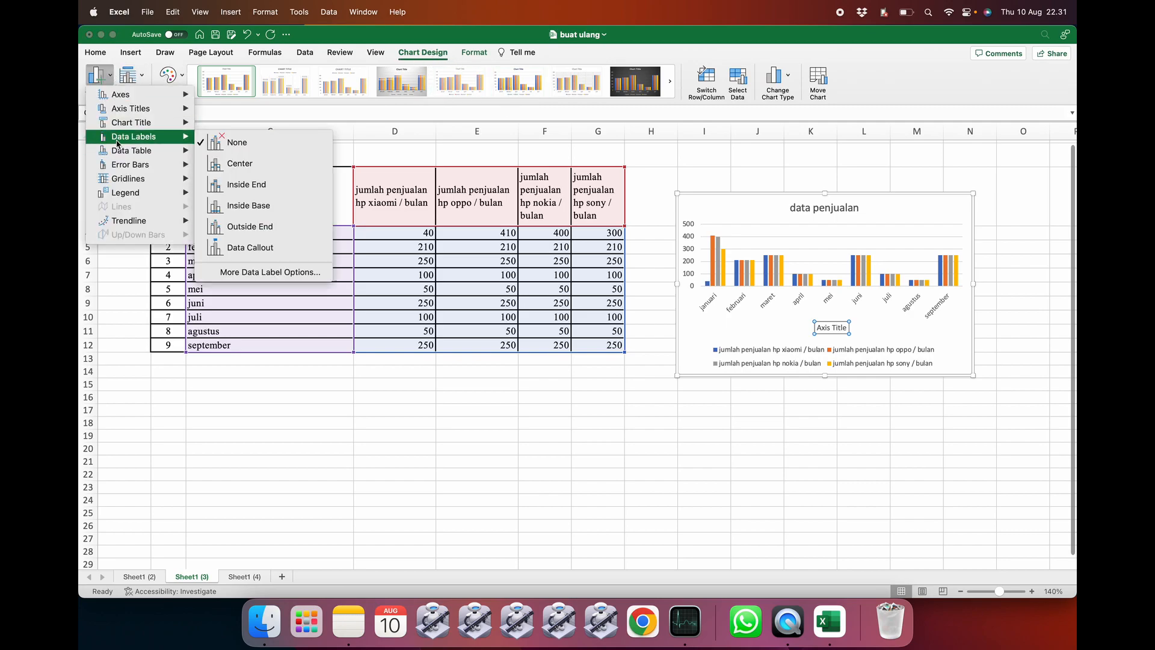
pyautogui.moveTo(118, 128)
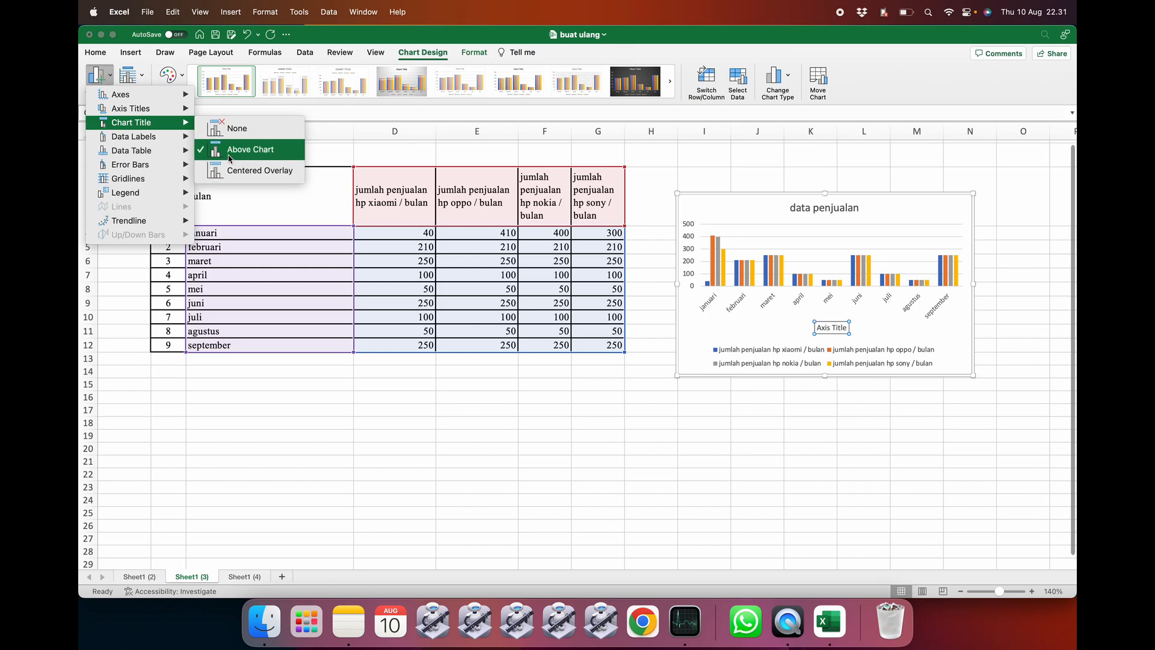
pyautogui.moveTo(161, 133)
pyautogui.moveTo(154, 108)
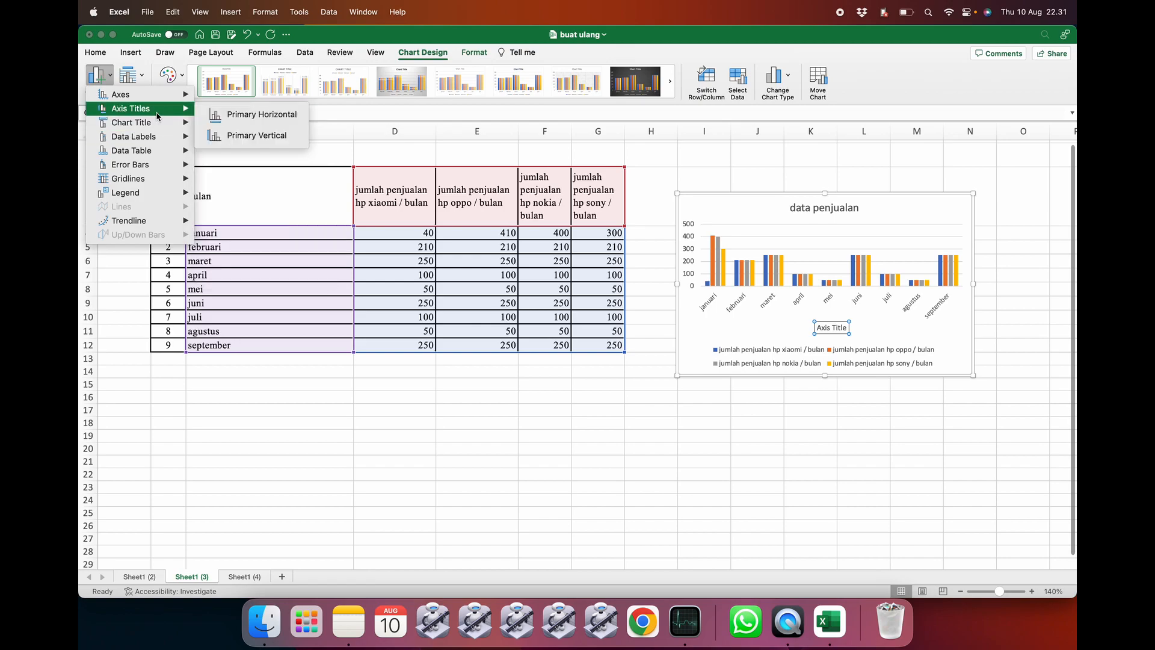
pyautogui.click(236, 138)
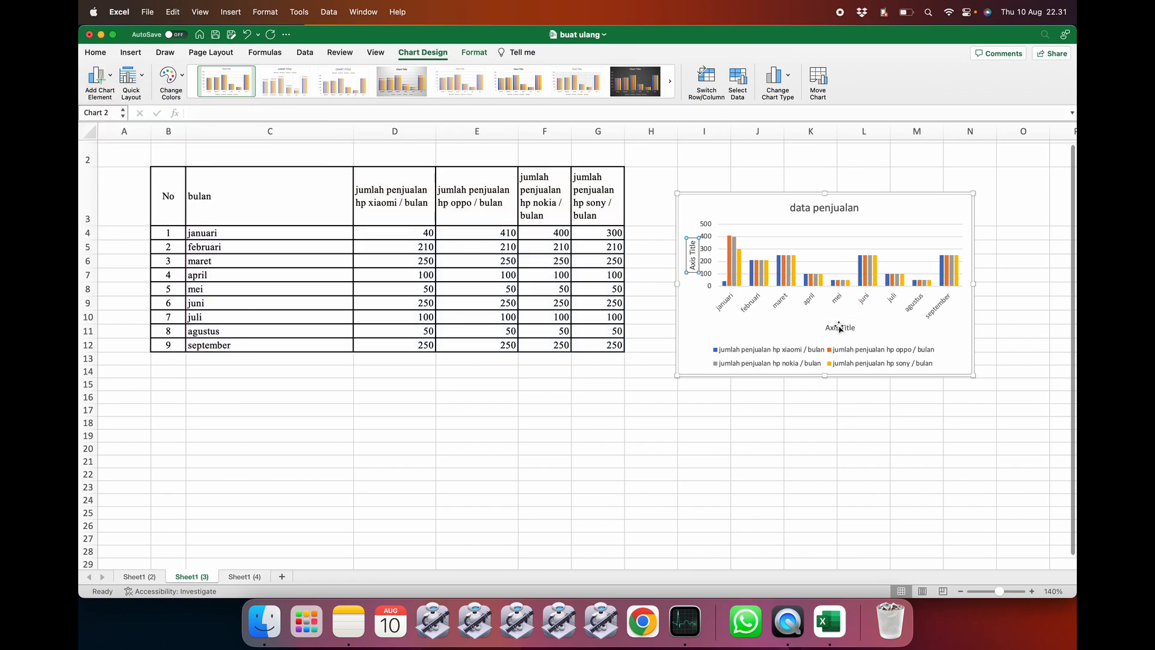
# - Change the vertical axis title's text to "jumlah penjualan item"
pyautogui.doubleClick(692, 258)
pyautogui.tripleClick(693, 261)
pyautogui.write('da')
pyautogui.press('BackSpace')
pyautogui.press('BackSpace')
pyautogui.write('jumlah pen')
pyautogui.press('BackSpace')
pyautogui.press('BackSpace')
pyautogui.write('enjualan item')
# - Change the horizontal axis title's text to "bulan" and deselect the chart
pyautogui.doubleClick(839, 327)
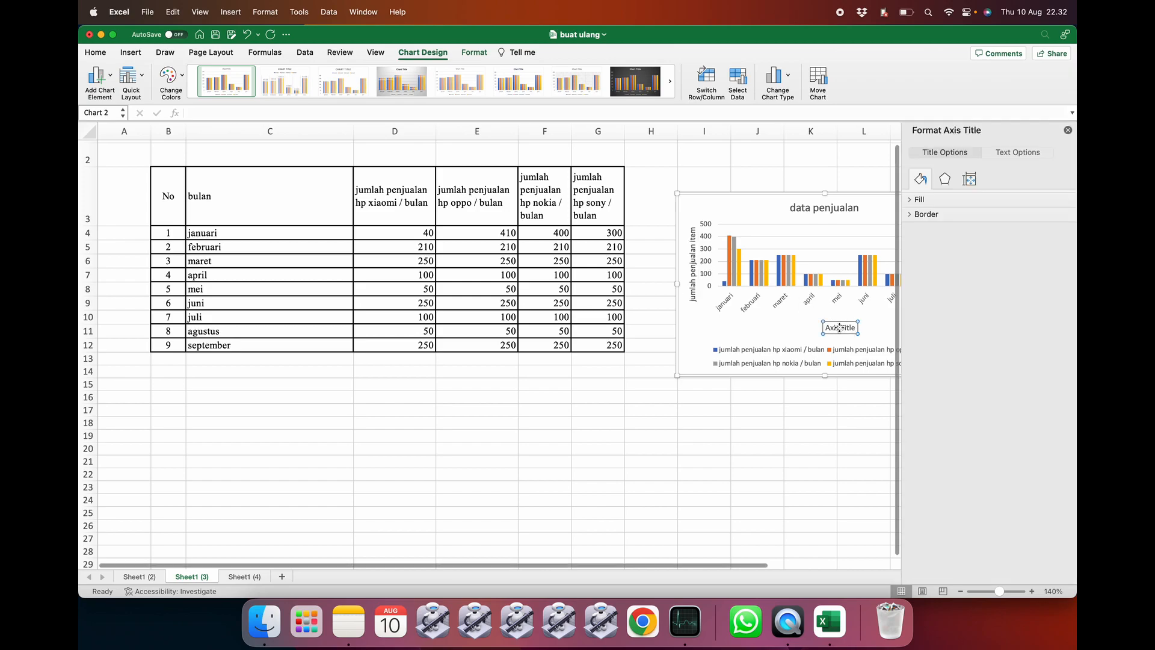
pyautogui.click(1064, 130)
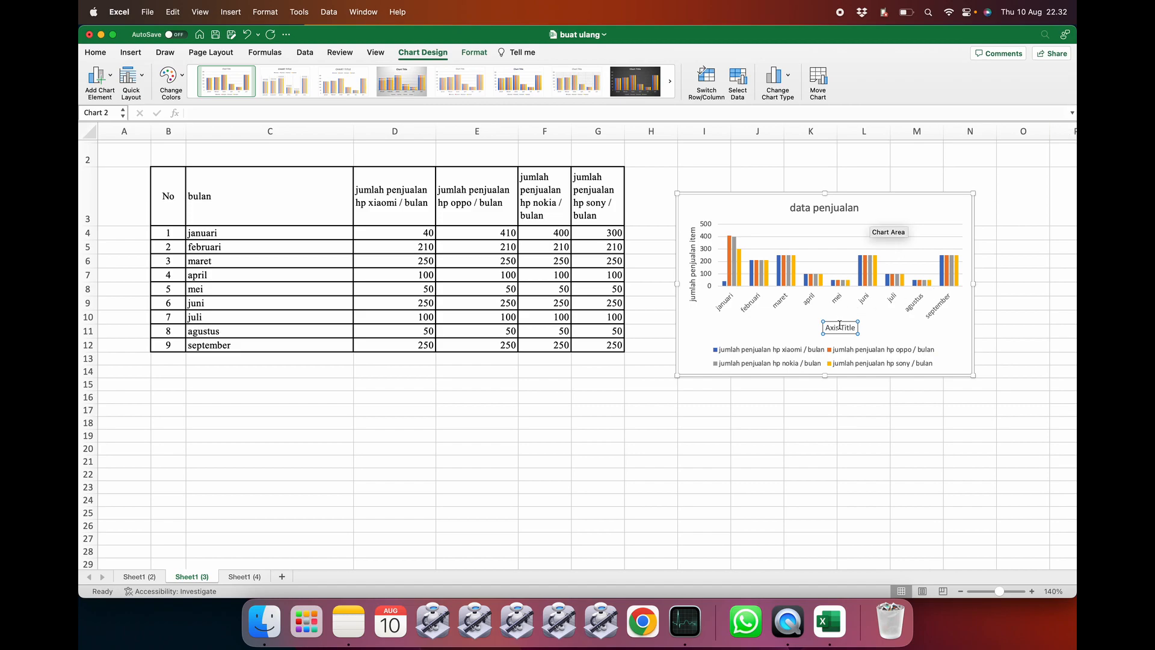
pyautogui.press('BackSpace')
pyautogui.press('BackSpace')
pyautogui.press('BackSpace')
pyautogui.press('BackSpace')
pyautogui.press('BackSpace')
pyautogui.press('BackSpace')
pyautogui.press('BackSpace')
pyautogui.press('BackSpace')
pyautogui.press('BackSpace')
pyautogui.press('BackSpace')
pyautogui.write('bulan')
pyautogui.click(861, 440)
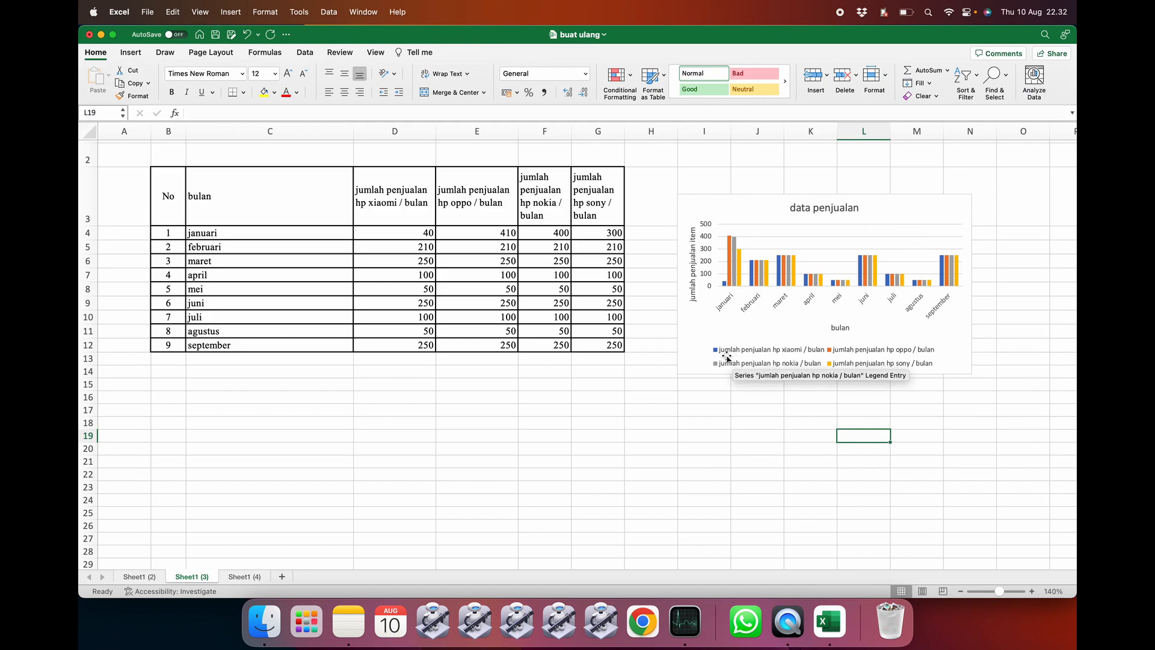
pyautogui.click(713, 420)
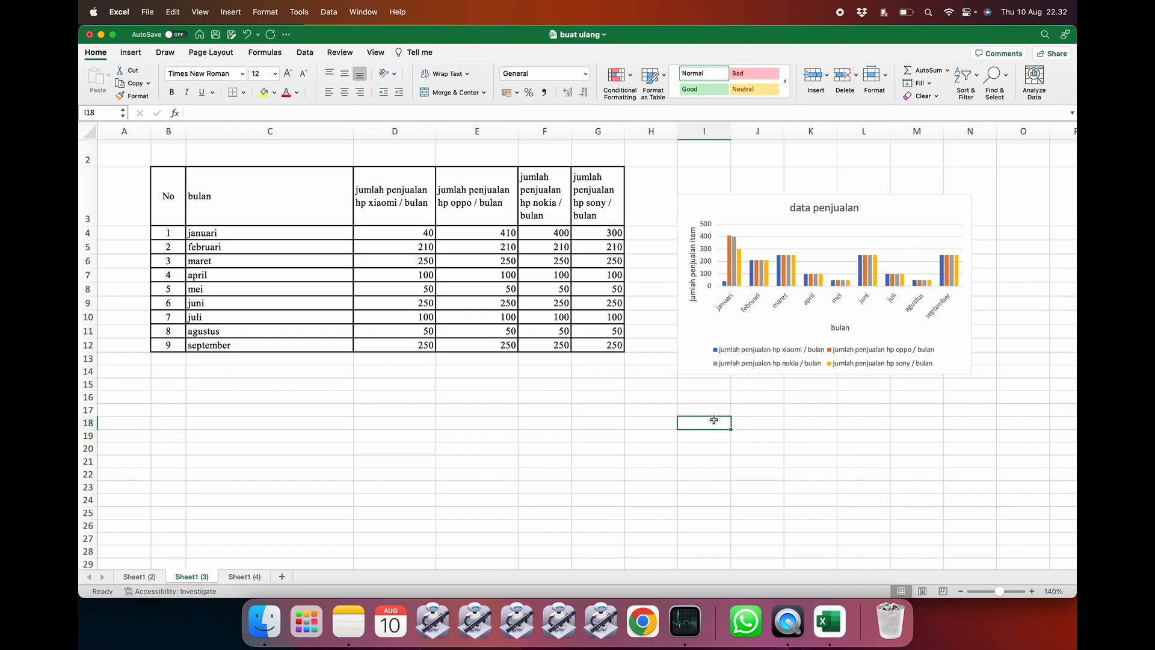
# - Move the chart below the sales table, starting in column D at row 14, and enlarge it to about column J and row 40
pyautogui.click(805, 241)
pyautogui.moveTo(763, 208); pyautogui.dragTo(498, 388)
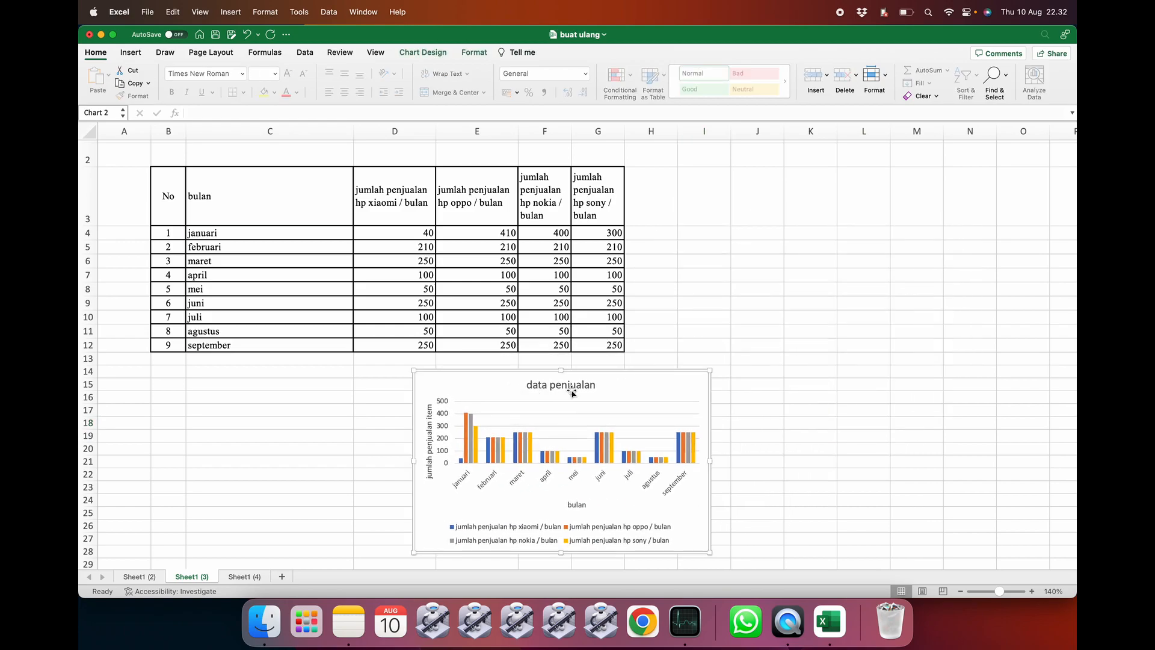
pyautogui.scroll(-5, 572, 395)
pyautogui.scroll(-5, 574, 392)
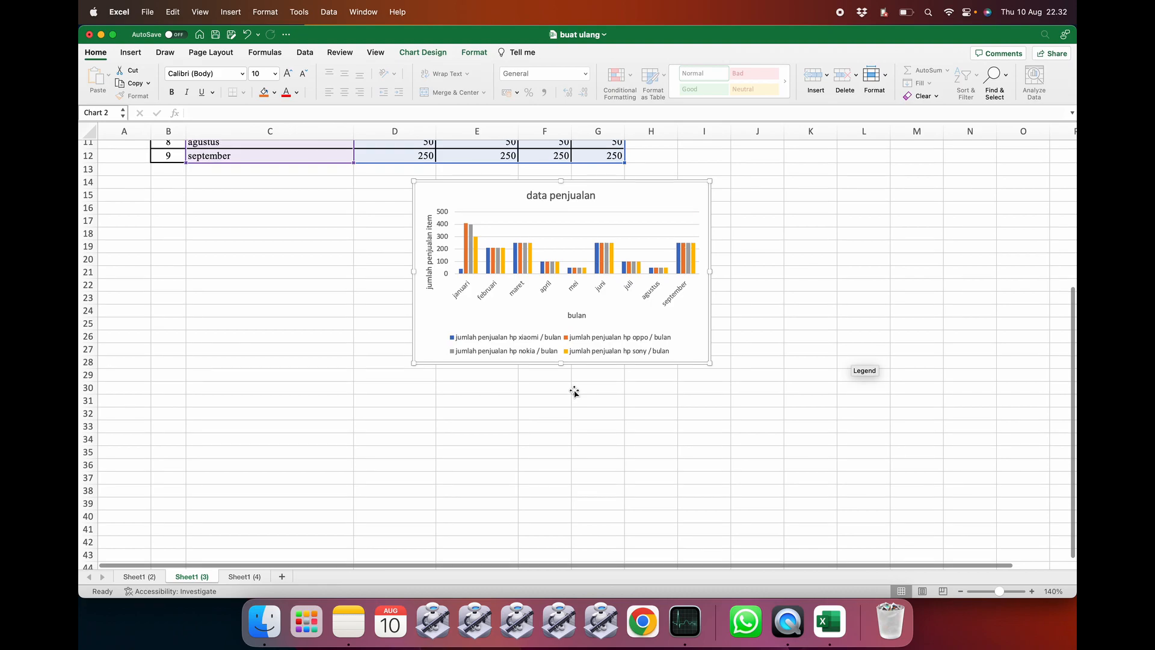
pyautogui.moveTo(709, 362); pyautogui.dragTo(786, 527)
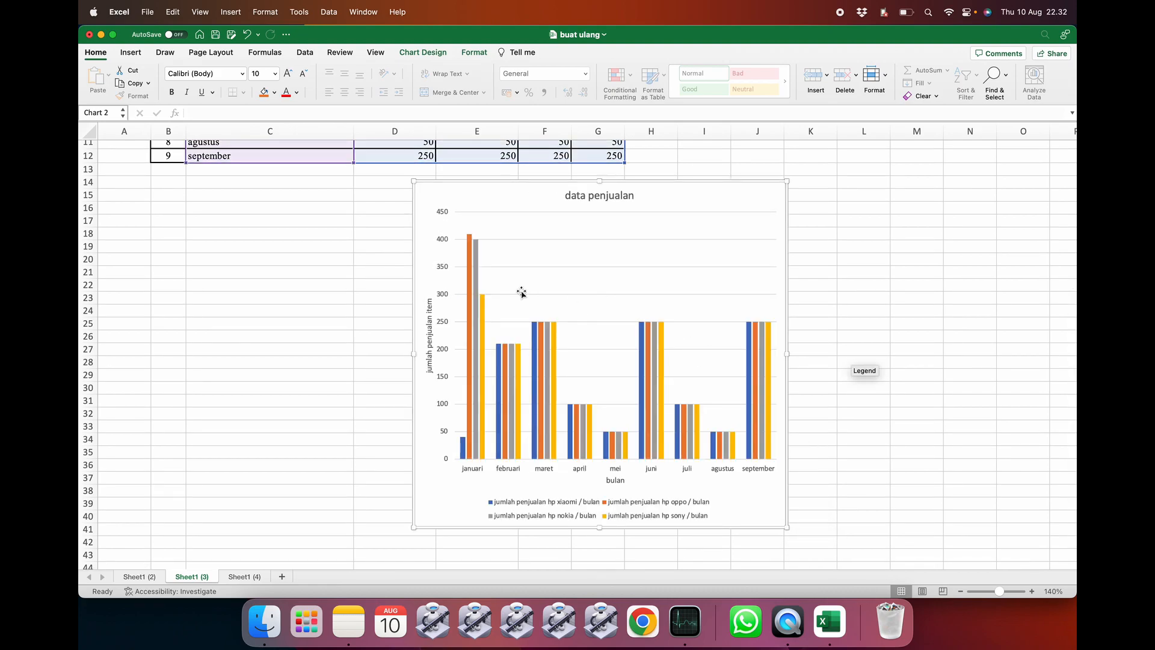
pyautogui.hscroll(1, 521, 291)
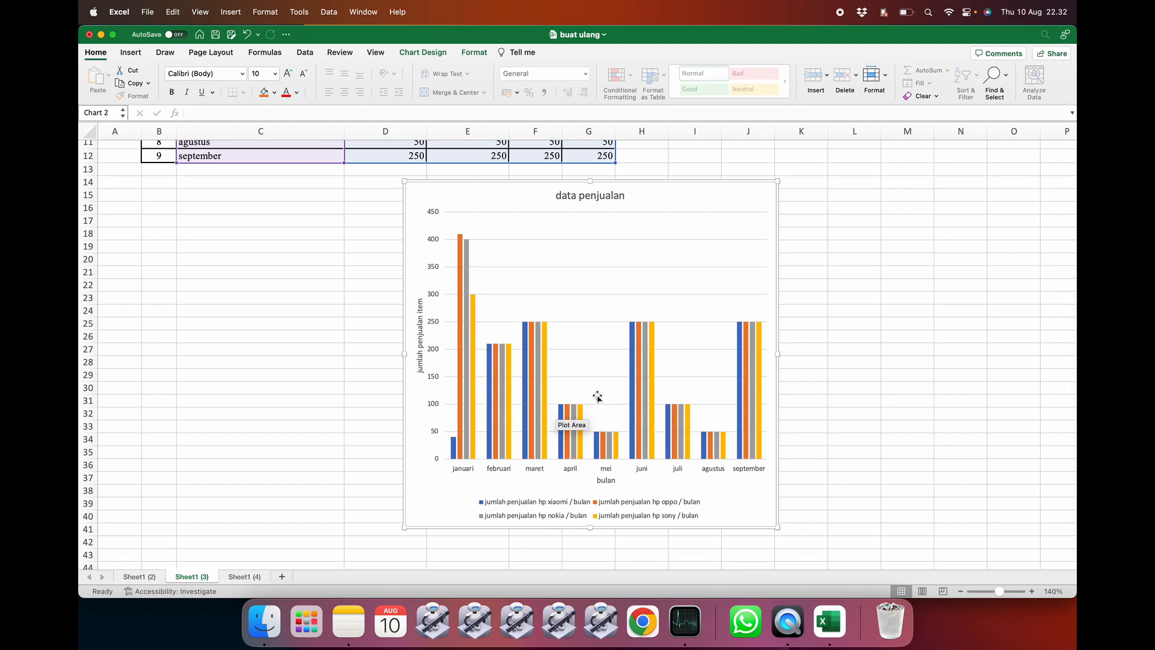
# - Open the series options for the maret Oppo column and set the gap width to 138%
pyautogui.click(534, 352)
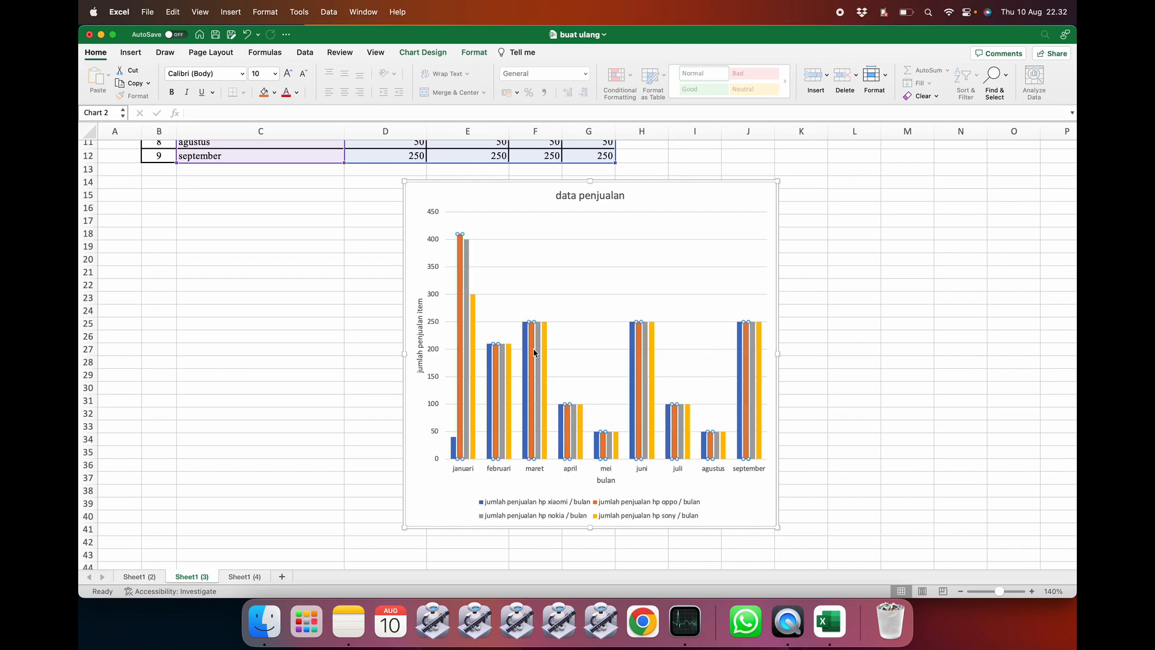
pyautogui.doubleClick(534, 352)
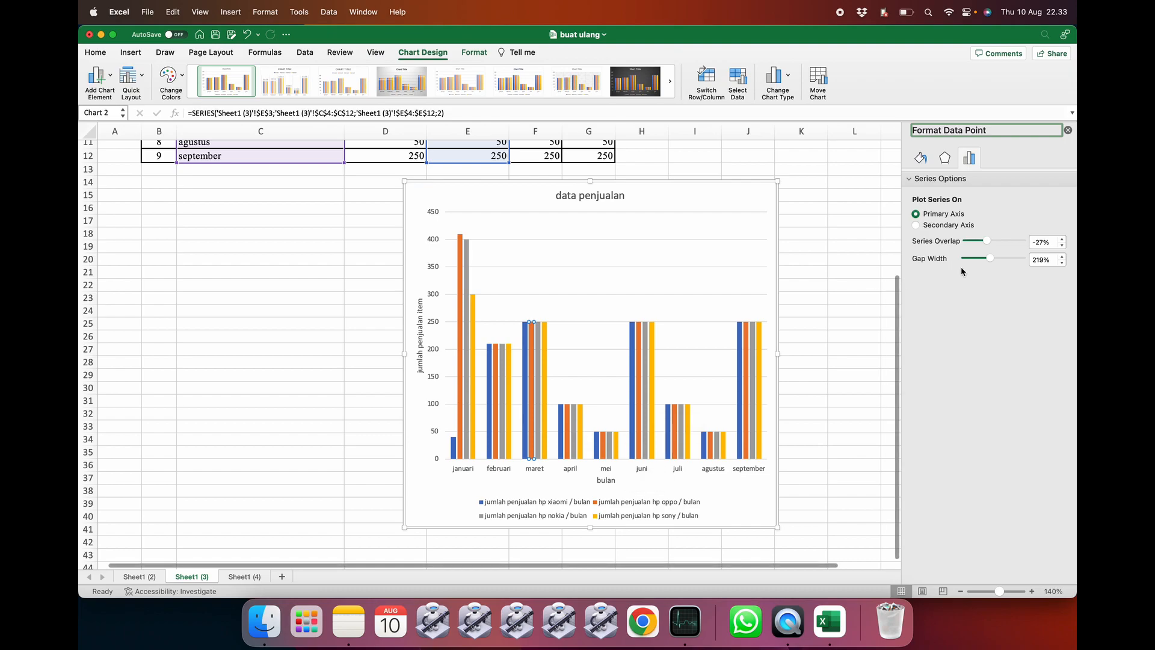
pyautogui.moveTo(985, 259); pyautogui.dragTo(955, 264)
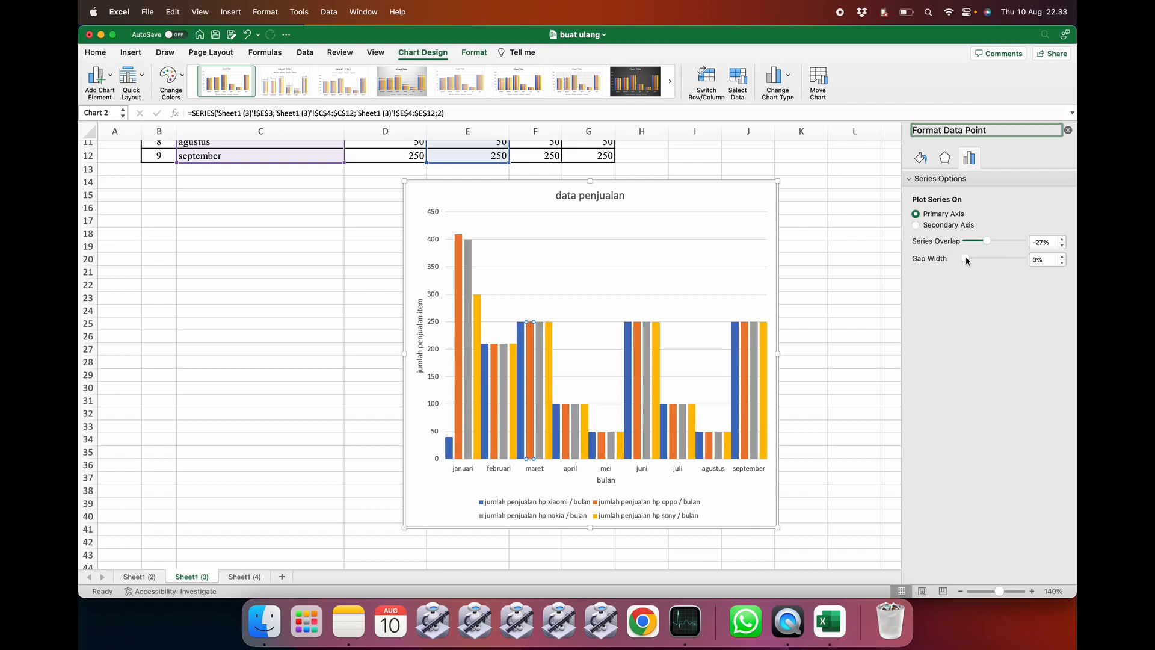
pyautogui.moveTo(966, 260); pyautogui.dragTo(982, 262)
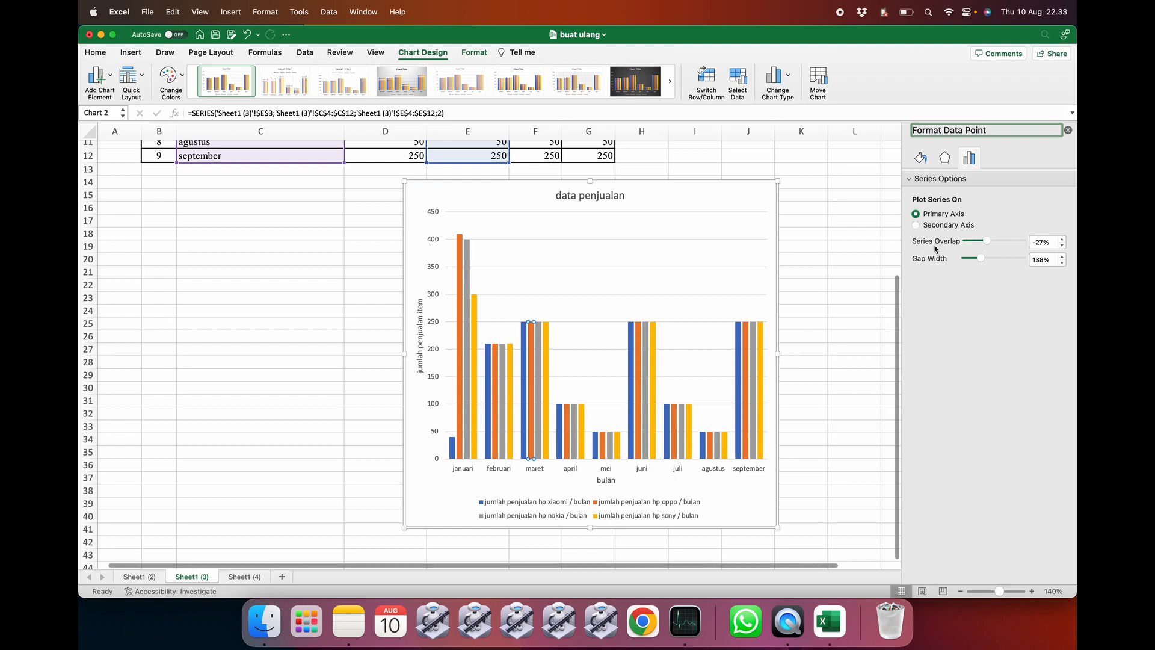
# - Set the chart's series overlap to 0% so each month's columns touch without overlapping
pyautogui.click(985, 241)
pyautogui.moveTo(984, 241)
pyautogui.mouseDown()
pyautogui.moveTo(961, 239)
pyautogui.moveTo(983, 242)
pyautogui.mouseUp()
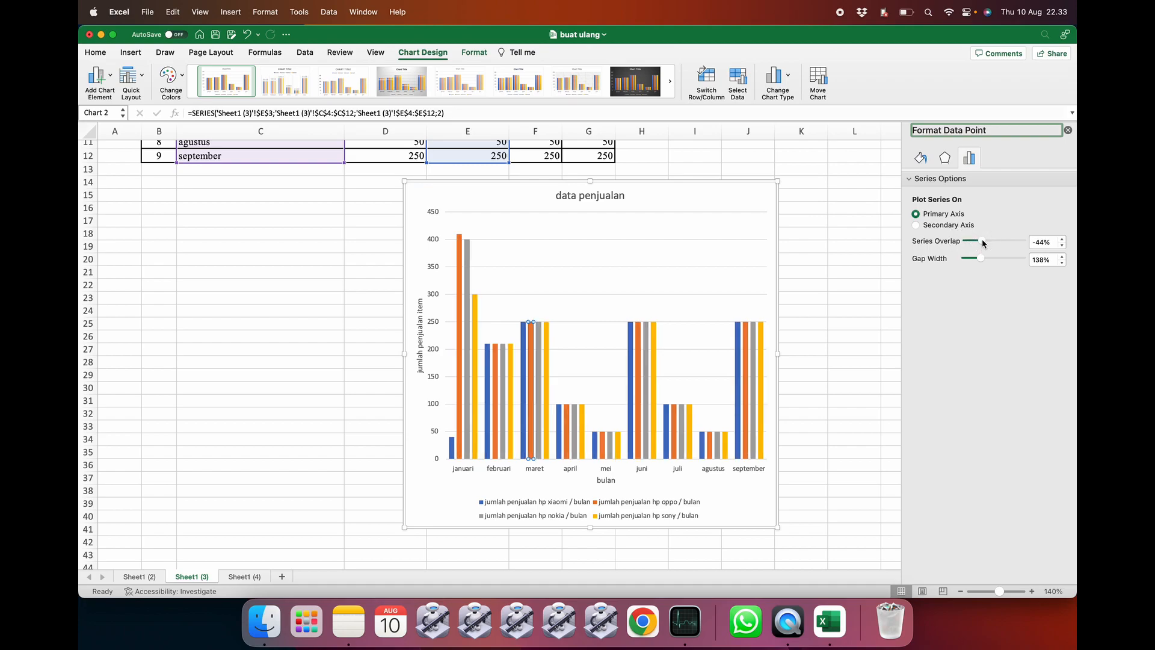
pyautogui.click(1054, 247)
pyautogui.write('0')
pyautogui.press('Return')
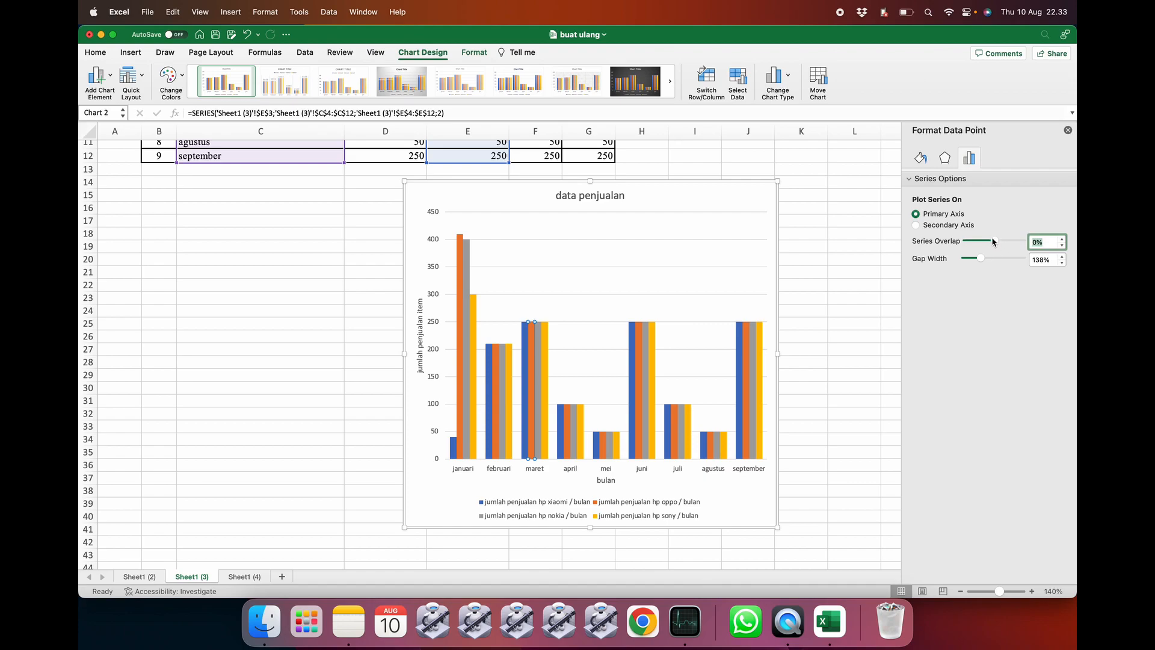
pyautogui.click(997, 242)
pyautogui.moveTo(997, 243); pyautogui.dragTo(999, 241)
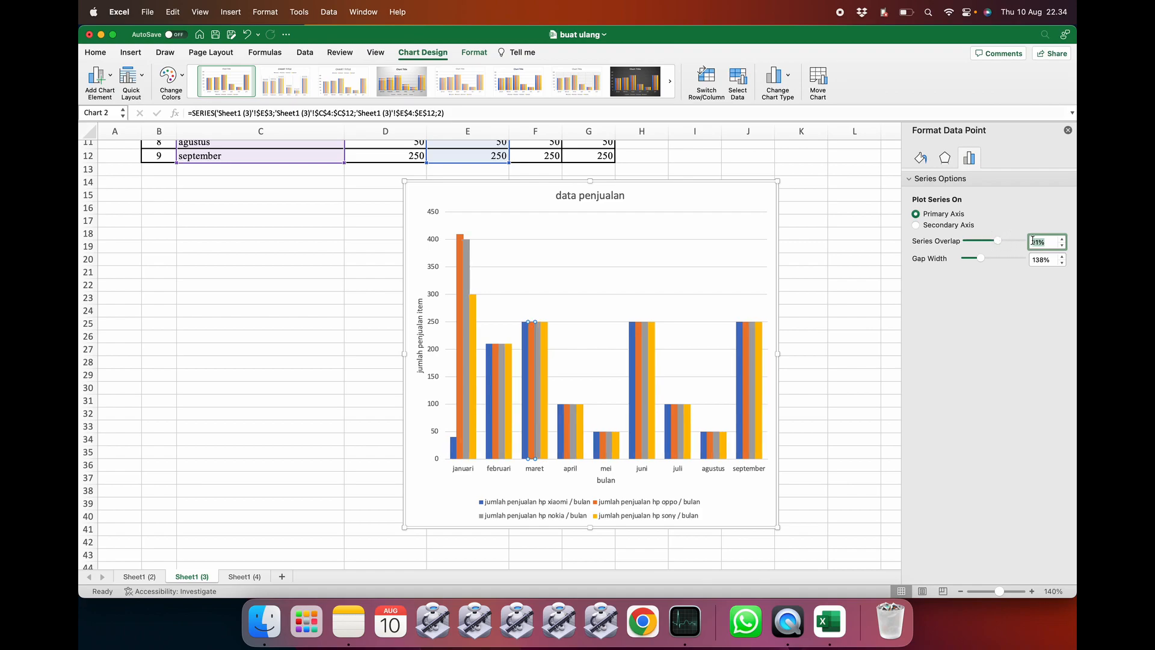
pyautogui.press('BackSpace')
pyautogui.write('0')
pyautogui.press('Return')
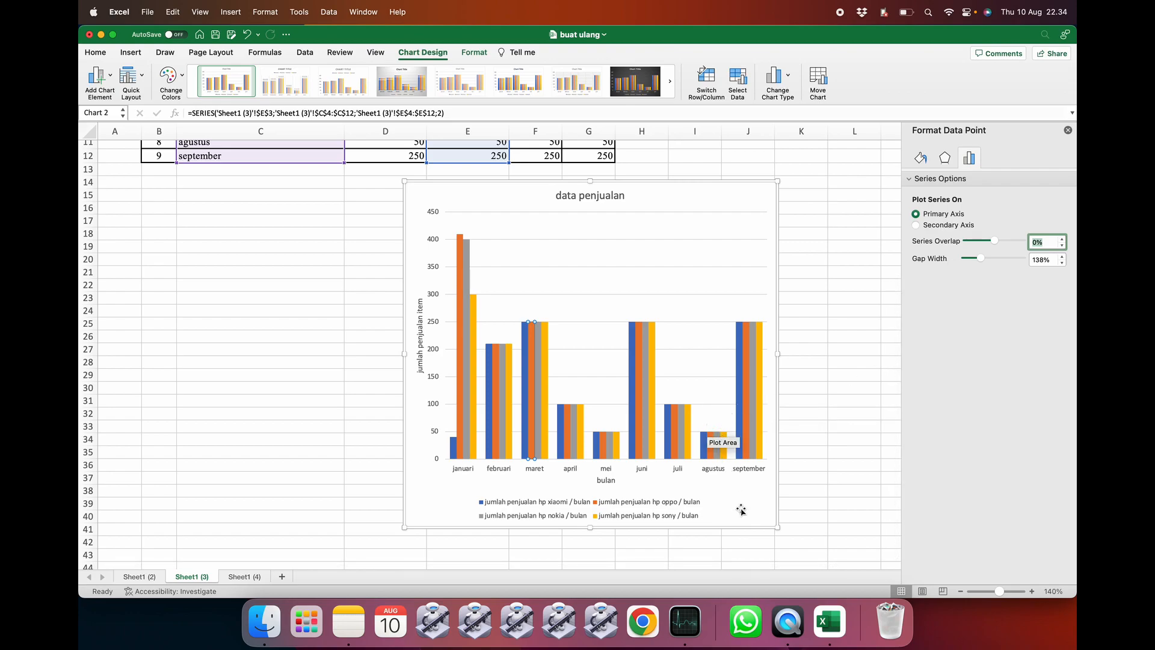
# - Try a 0% gap width on the columns, then settle on a gap width of 195%
pyautogui.click(991, 258)
pyautogui.moveTo(980, 260); pyautogui.dragTo(960, 260)
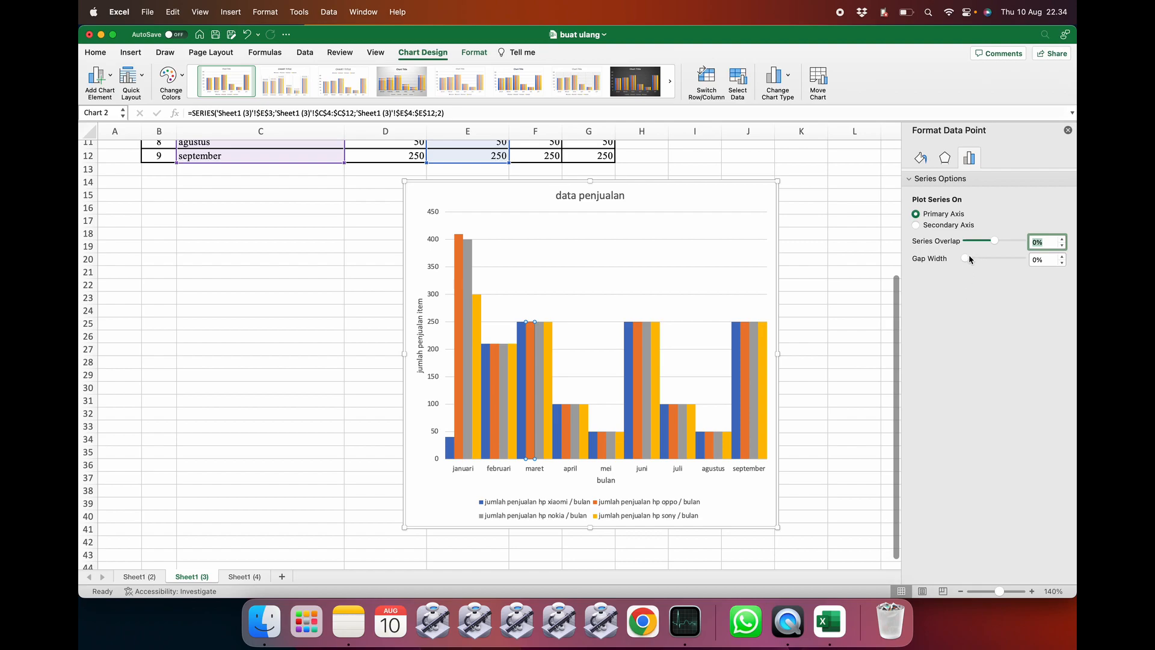
pyautogui.click(989, 259)
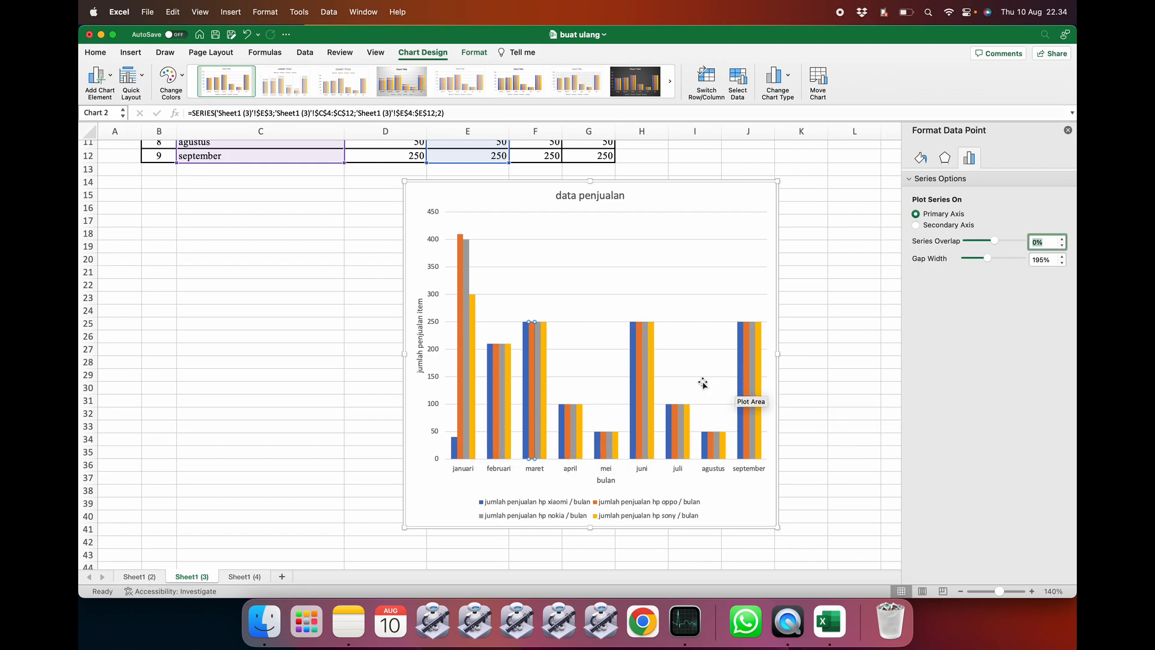
pyautogui.click(836, 349)
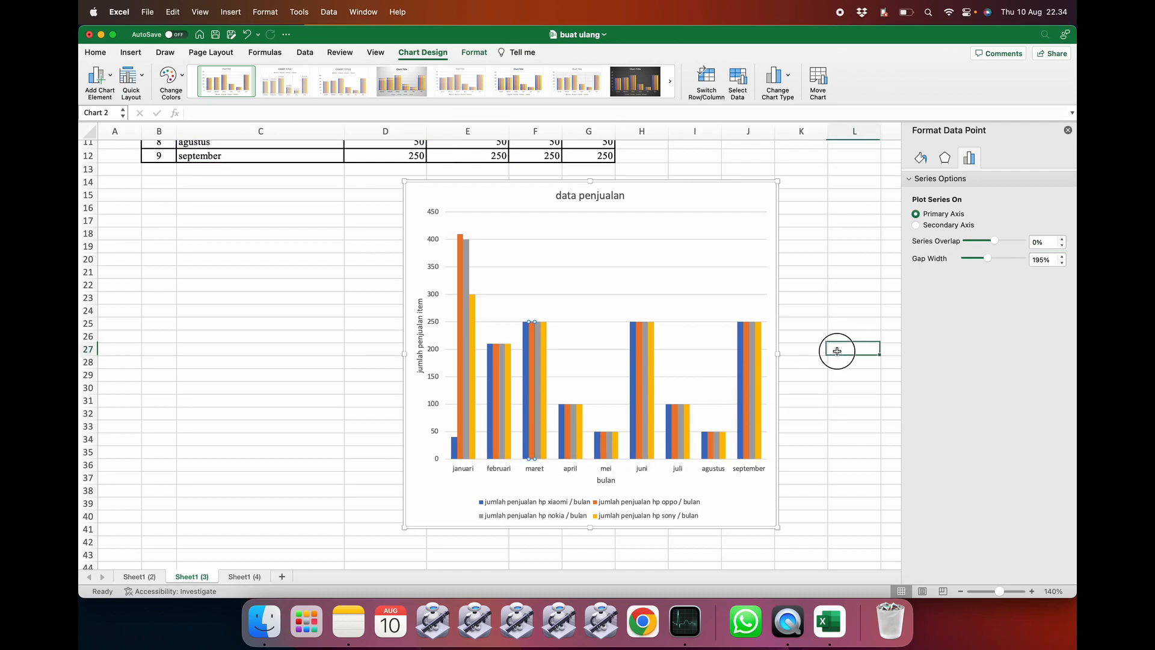
# - Change the data penjualan chart from clustered columns to a 2-D pie chart
pyautogui.click(644, 284)
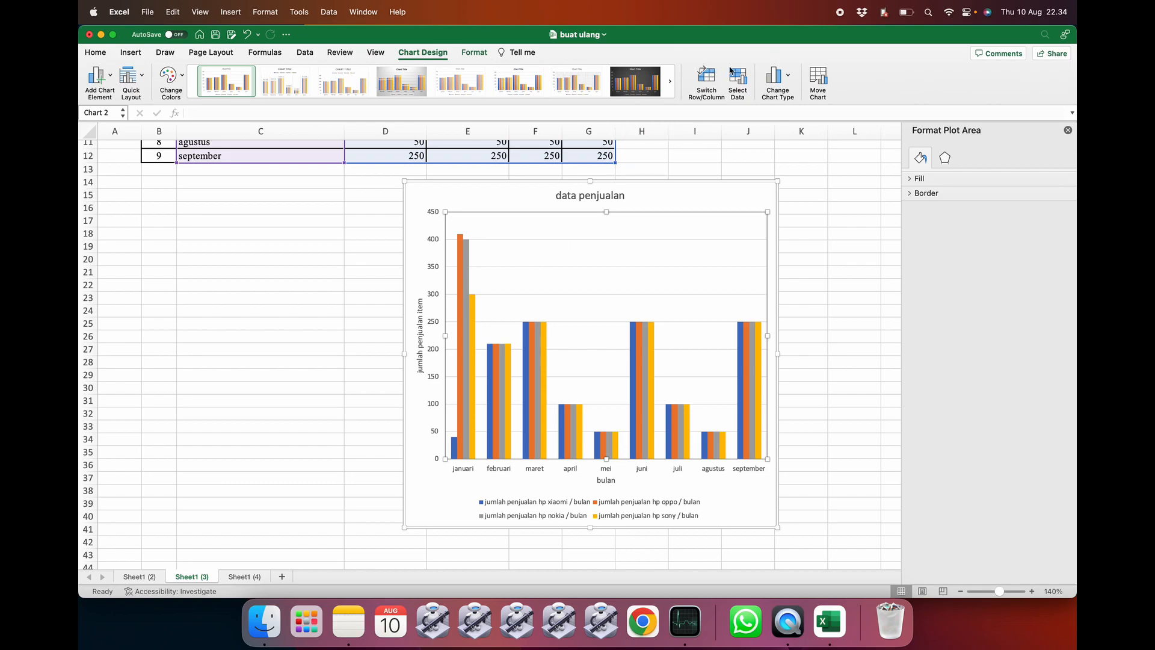
pyautogui.click(776, 76)
pyautogui.moveTo(799, 100)
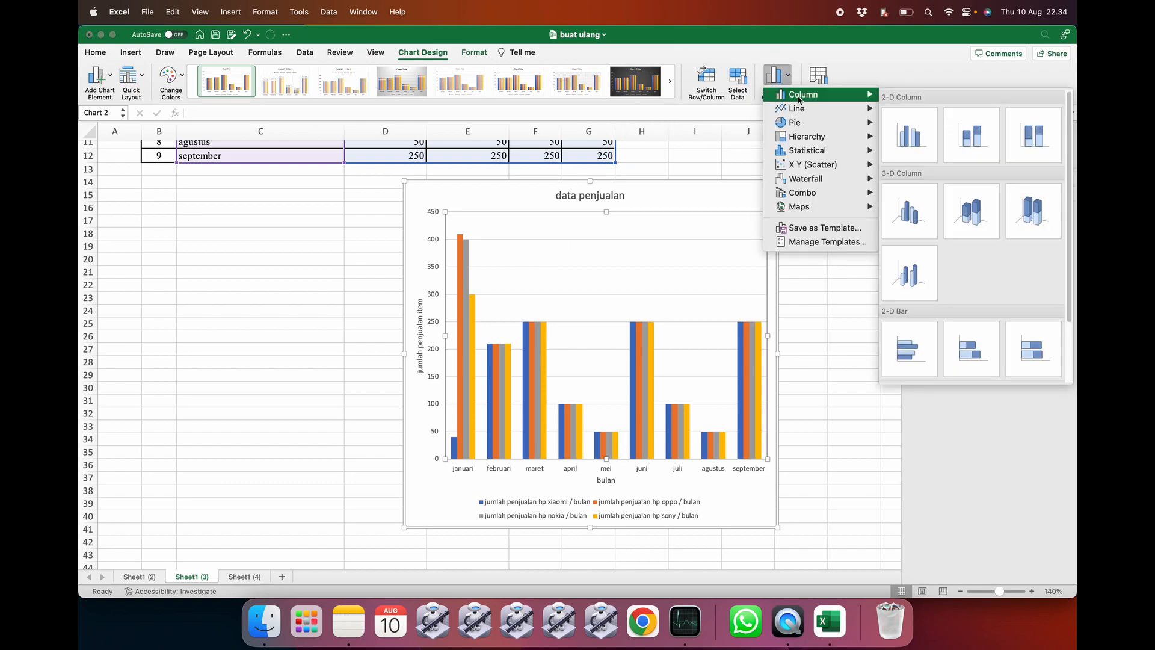
pyautogui.click(914, 166)
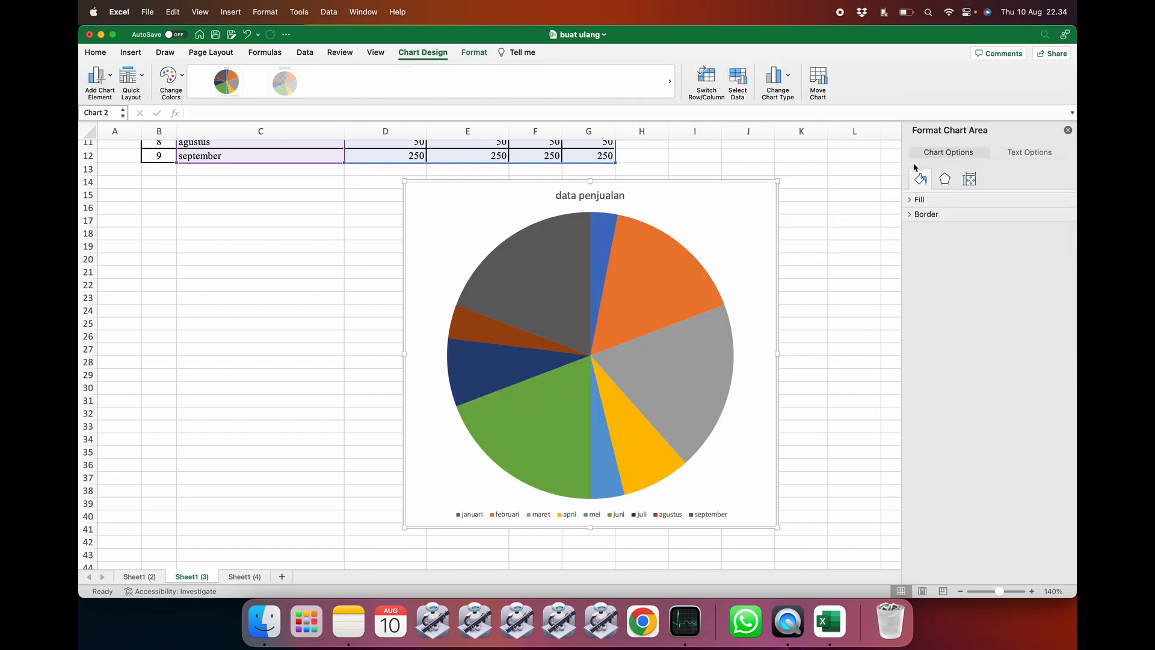
# - Change the data penjualan pie chart back to a 2-D clustered column chart and deselect it
pyautogui.click(775, 81)
pyautogui.moveTo(795, 94)
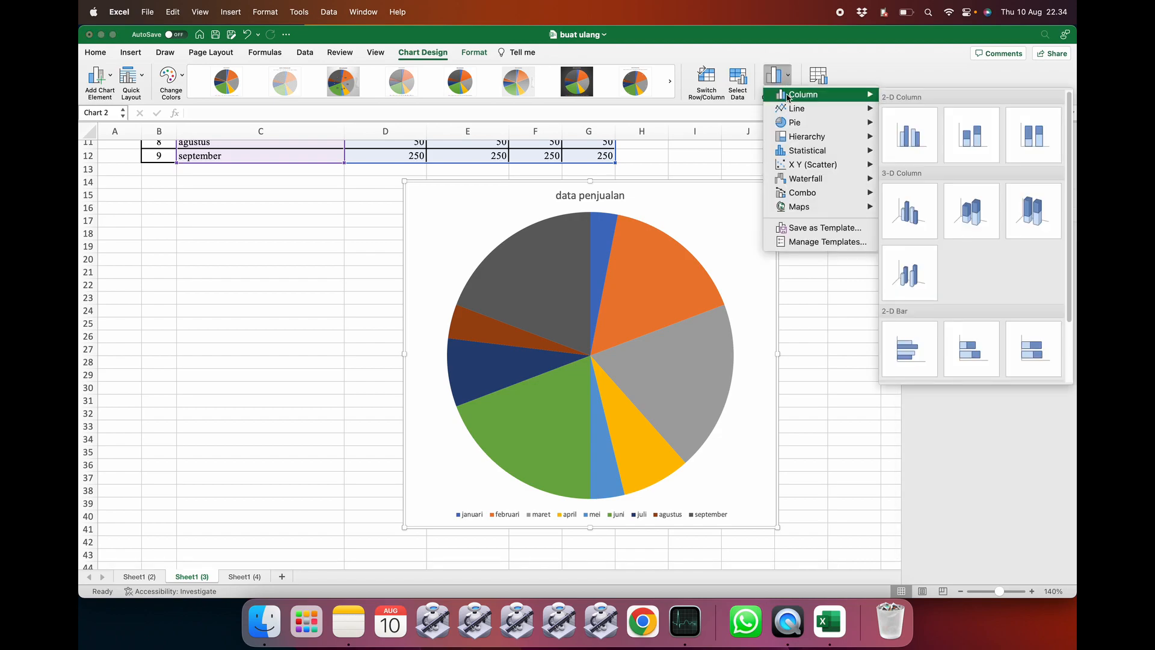
pyautogui.click(910, 134)
pyautogui.click(828, 273)
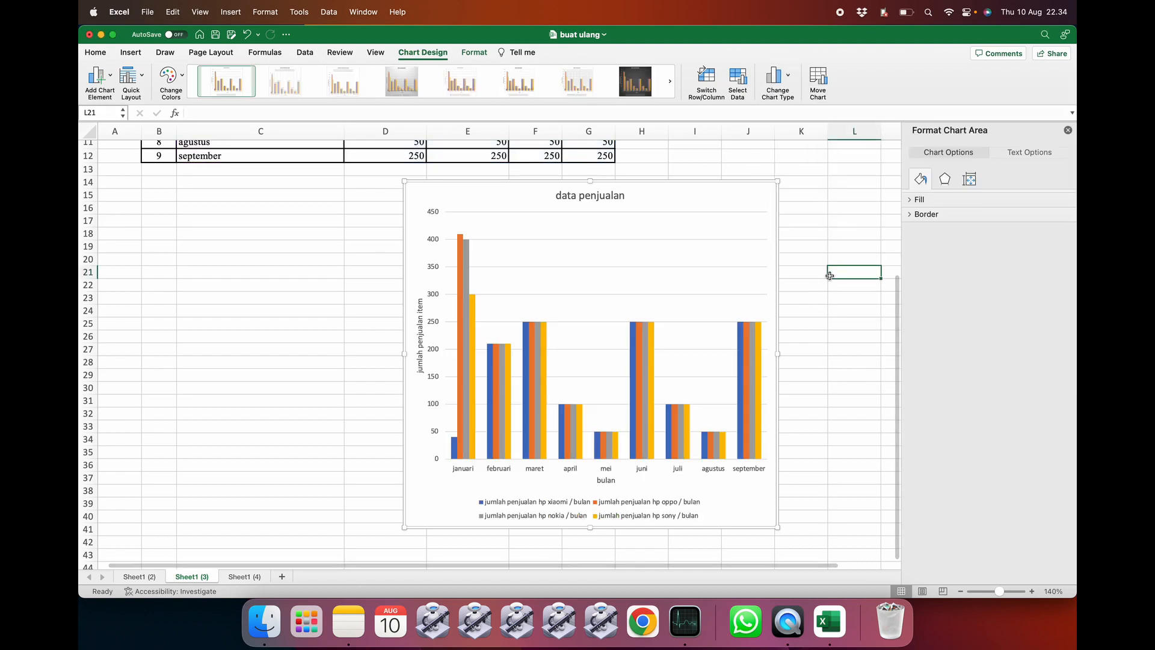
pyautogui.click(518, 524)
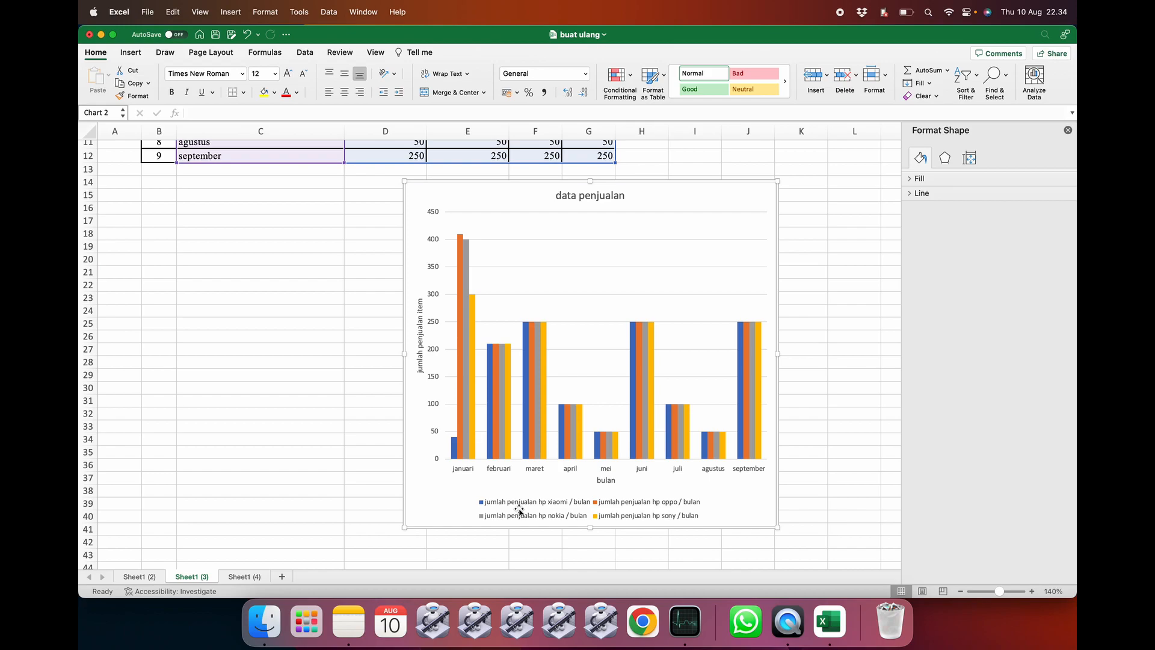
pyautogui.click(822, 315)
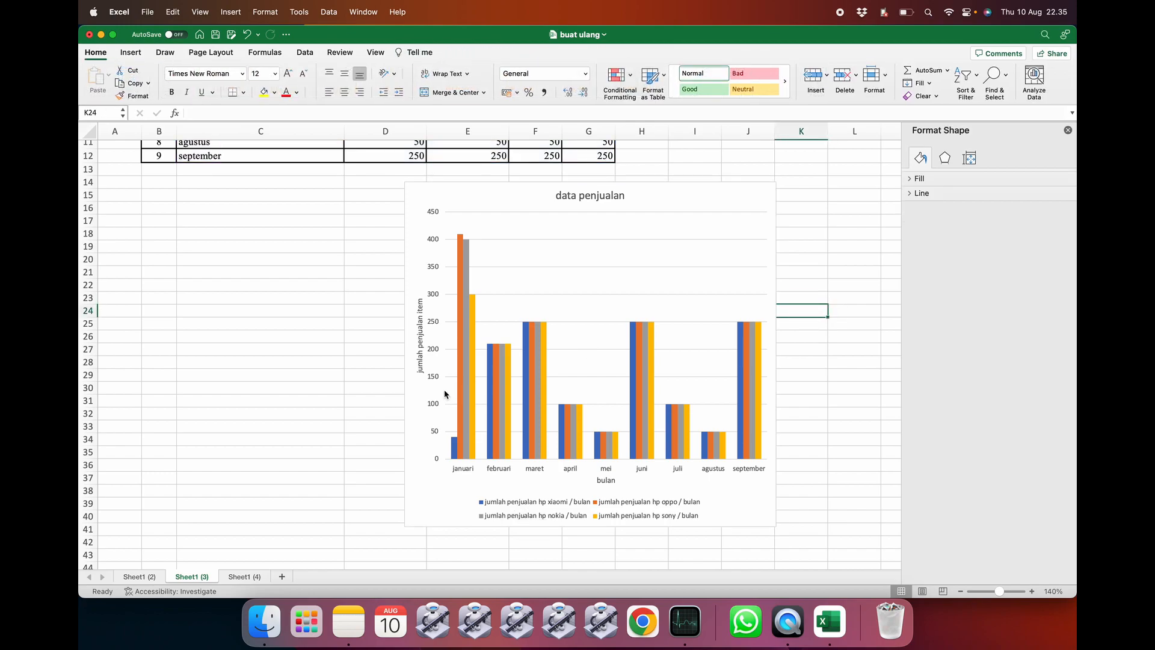
pyautogui.scroll(1, 374, 378)
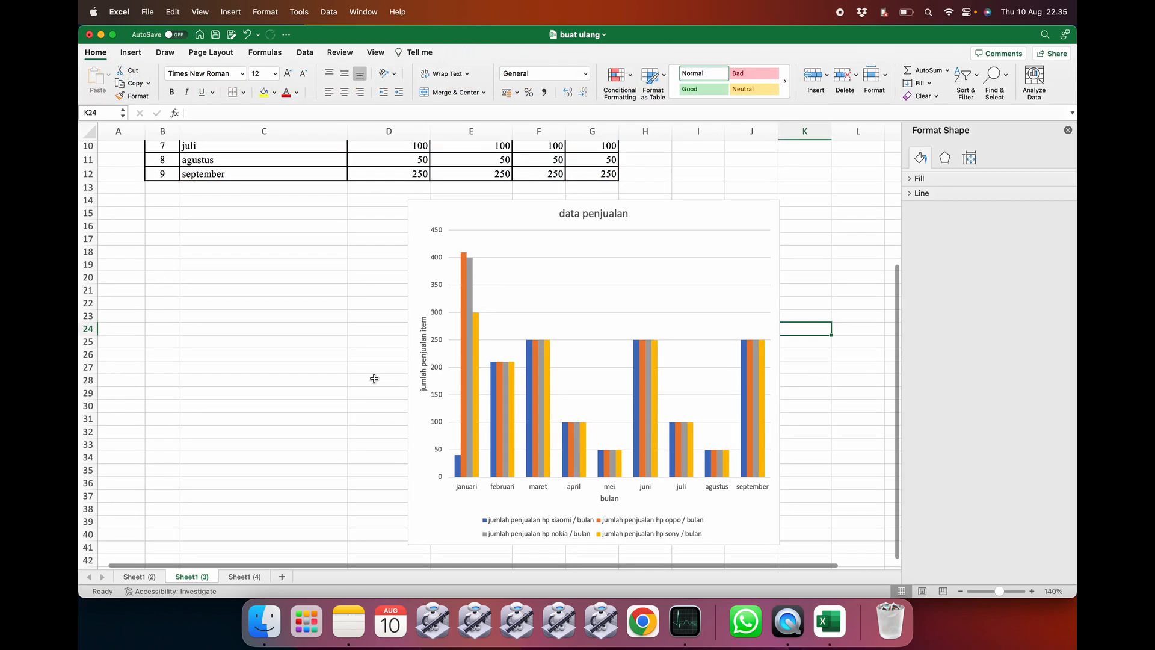
# - Open Sheet1 (4) and examine the monthly xiaomi sales table, including the formula behind januari's total price, comparing it with Sheet1 (3)
pyautogui.click(246, 576)
pyautogui.click(348, 403)
pyautogui.scroll(2, 347, 403)
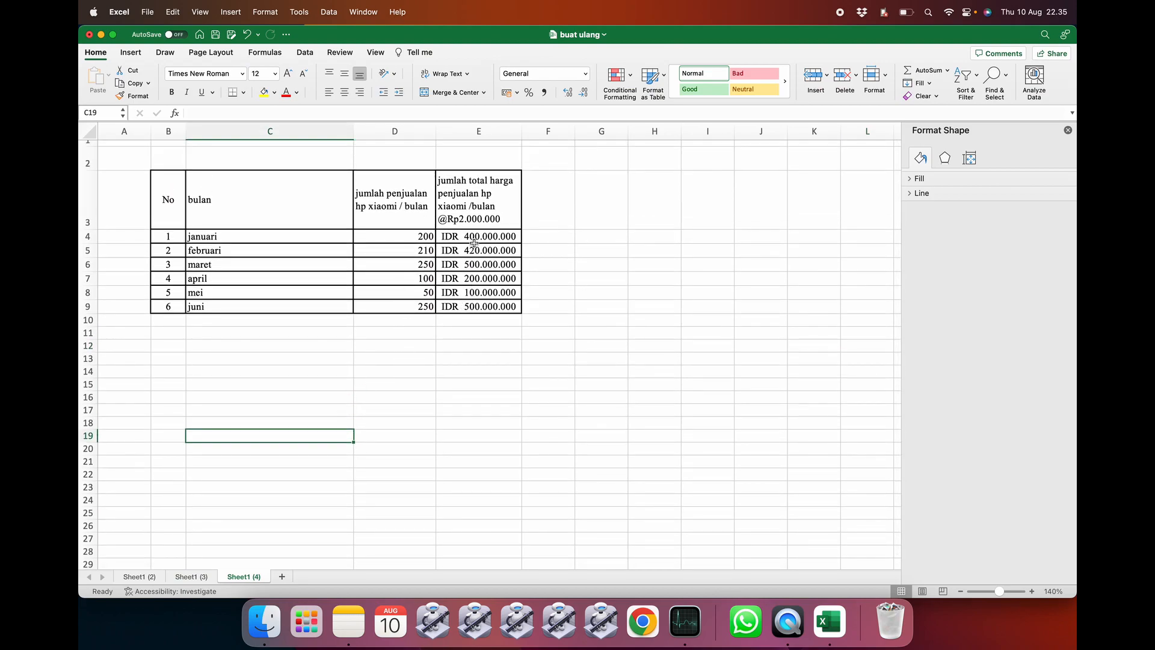
pyautogui.click(406, 238)
pyautogui.click(484, 238)
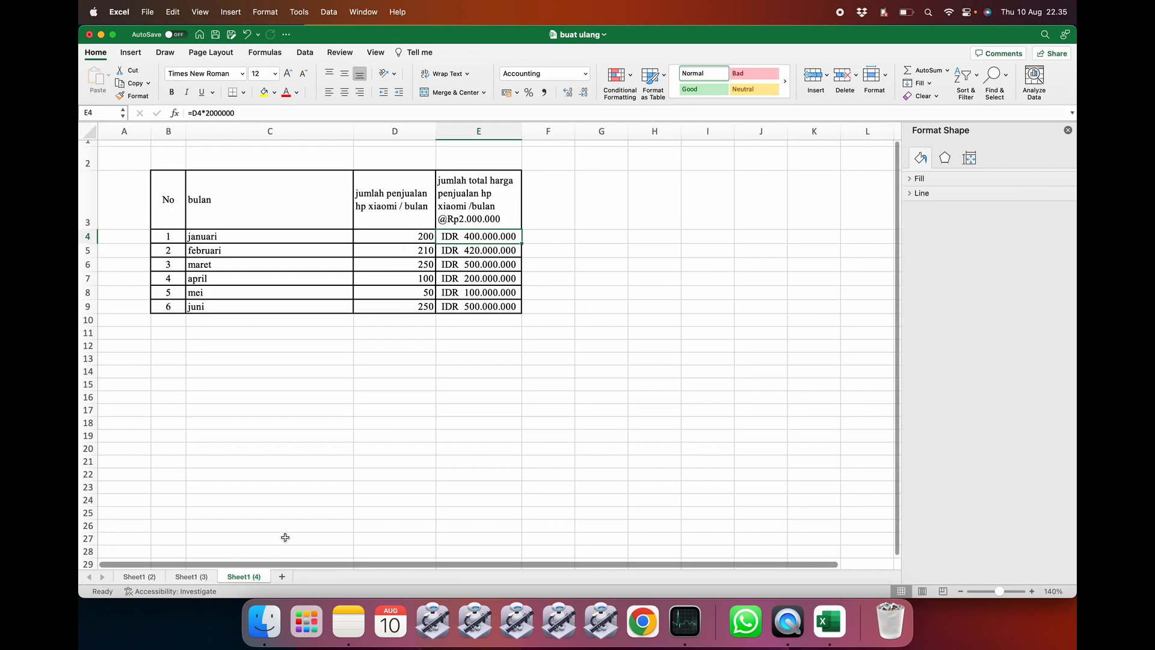
pyautogui.click(394, 403)
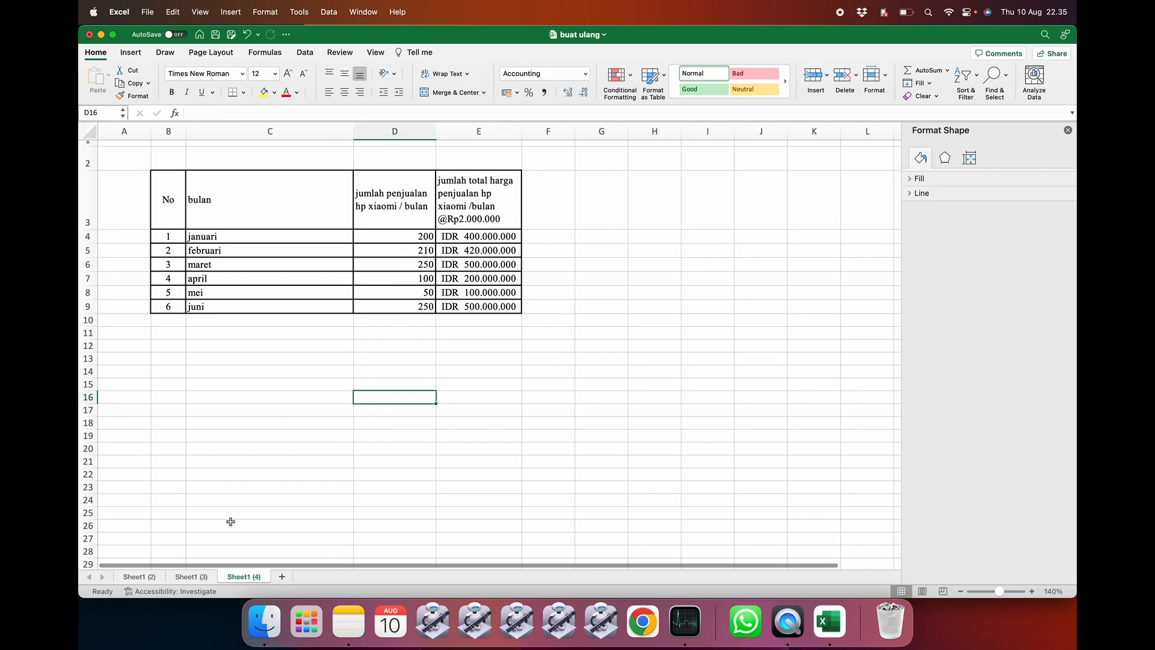
pyautogui.click(199, 575)
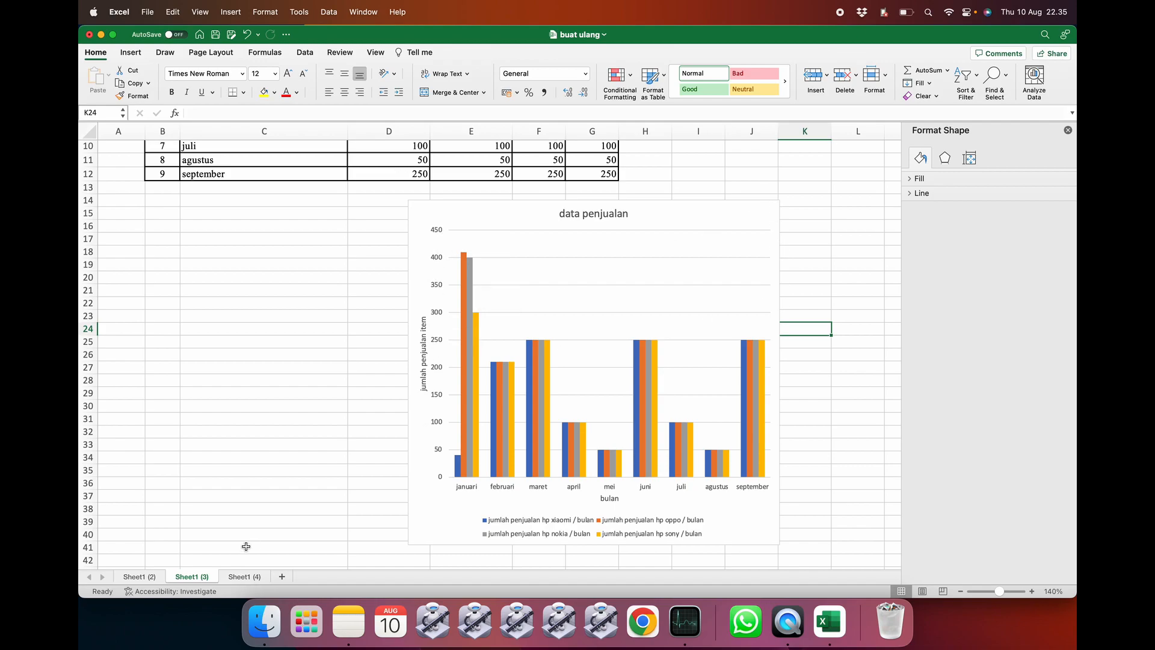
pyautogui.click(244, 576)
pyautogui.click(479, 384)
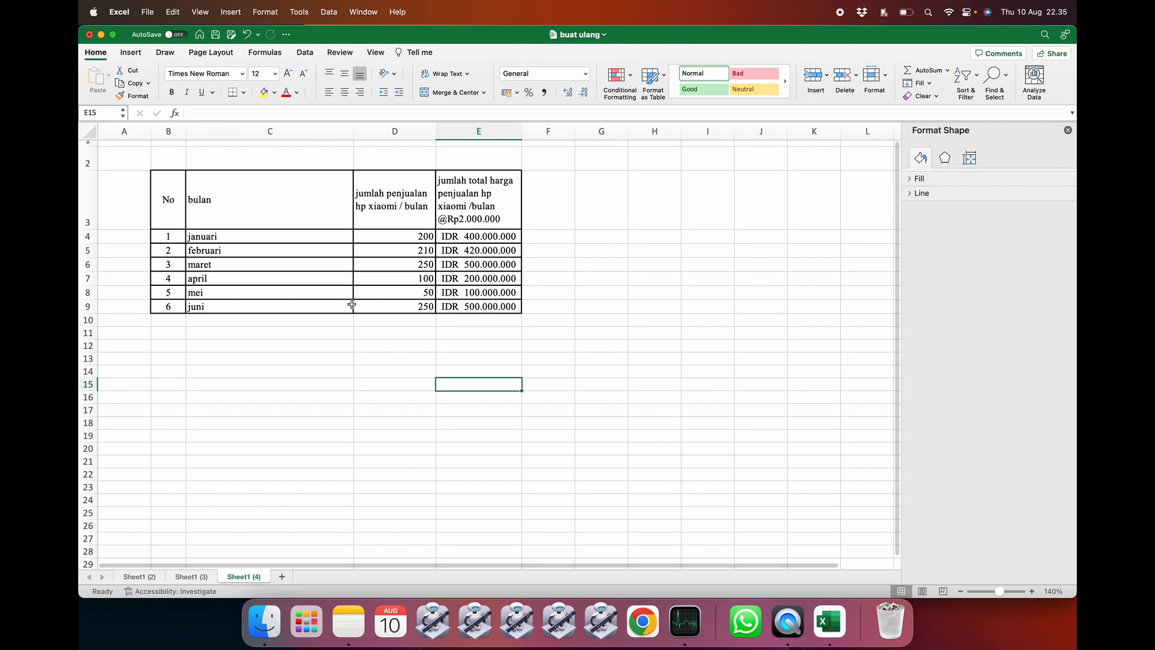
# - Insert a 2-D clustered column chart from the bulan, unit sales and total price columns C3:E9 and place it below the table
pyautogui.click(283, 210)
pyautogui.moveTo(283, 210); pyautogui.dragTo(447, 303)
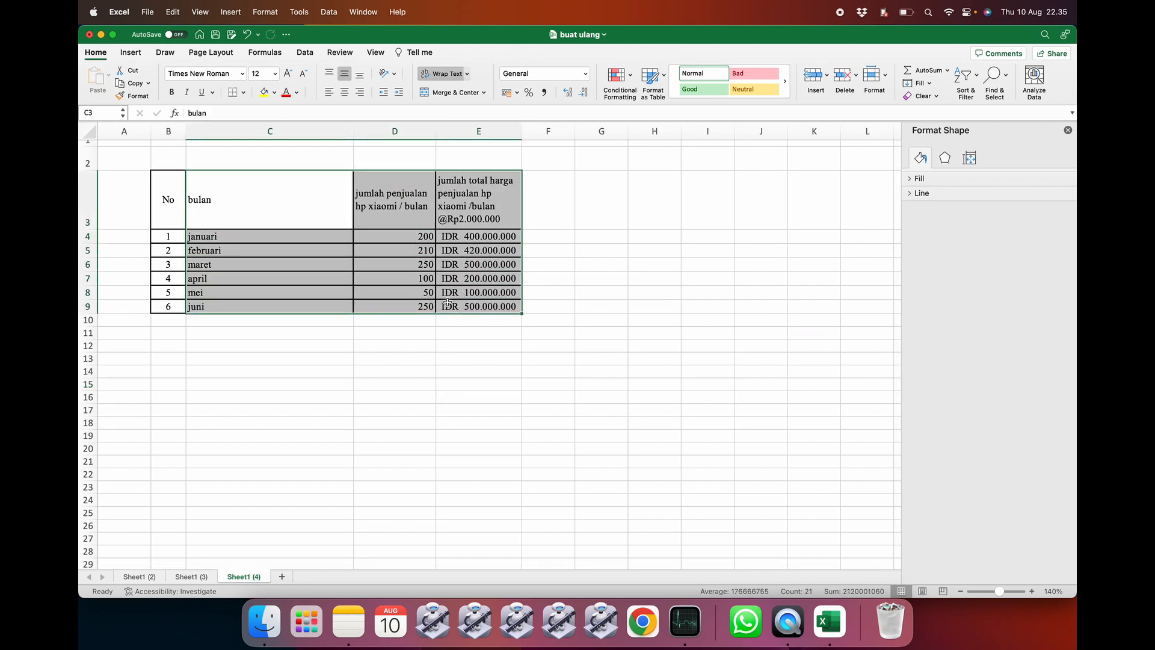
pyautogui.click(131, 53)
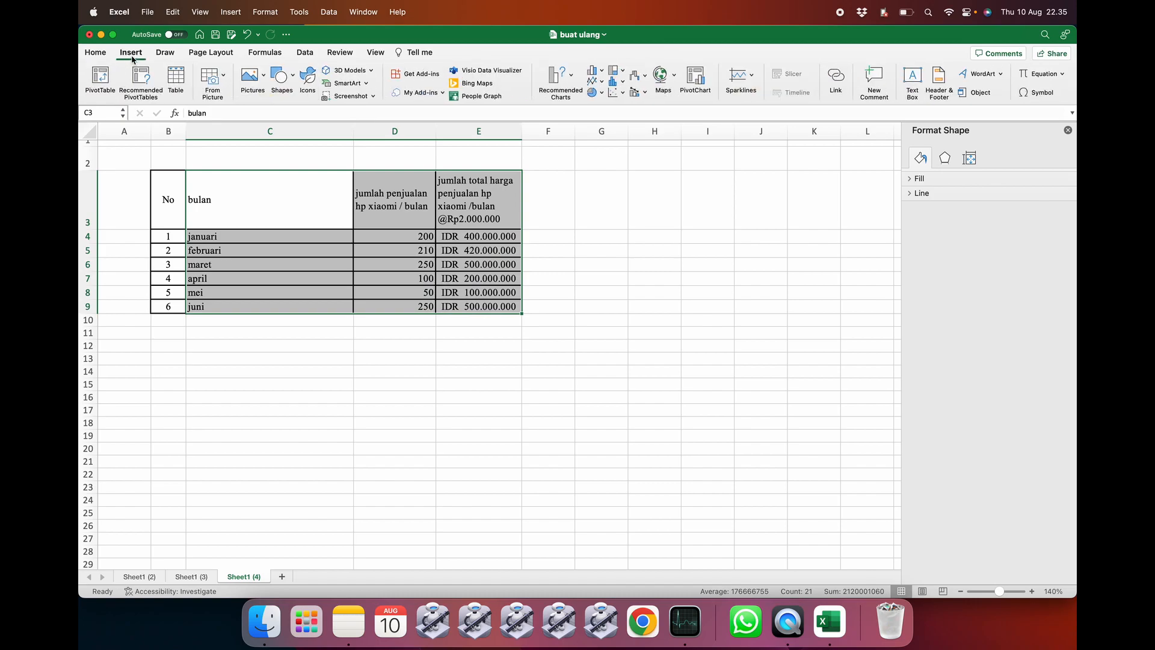
pyautogui.click(593, 71)
pyautogui.click(604, 135)
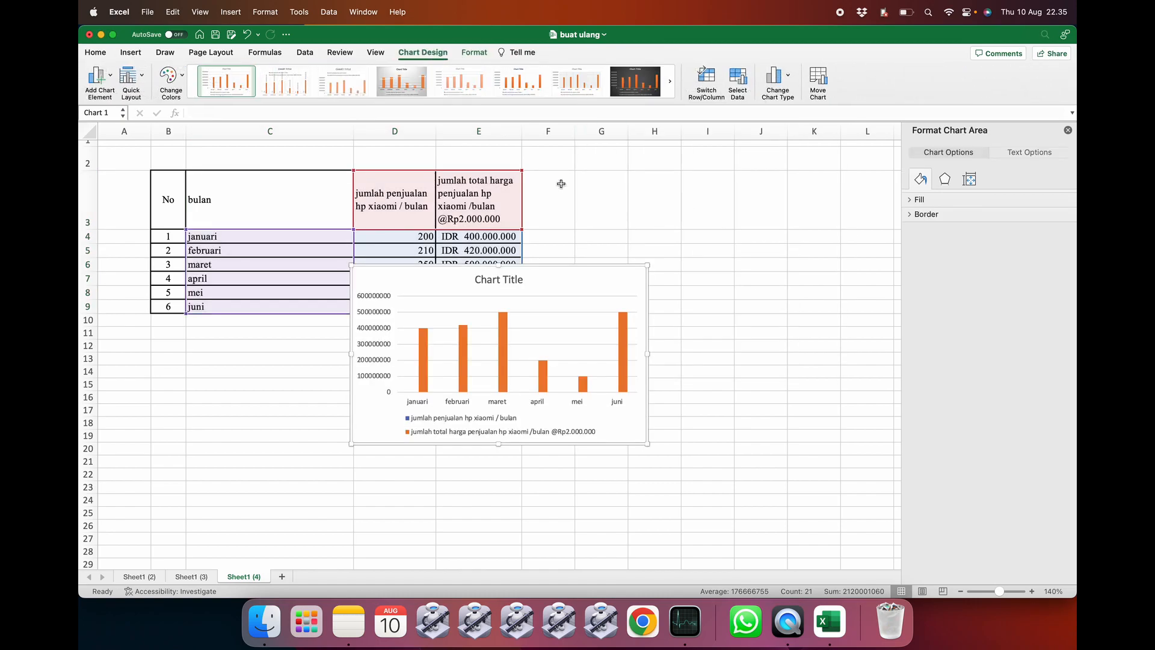
pyautogui.moveTo(548, 276); pyautogui.dragTo(582, 343)
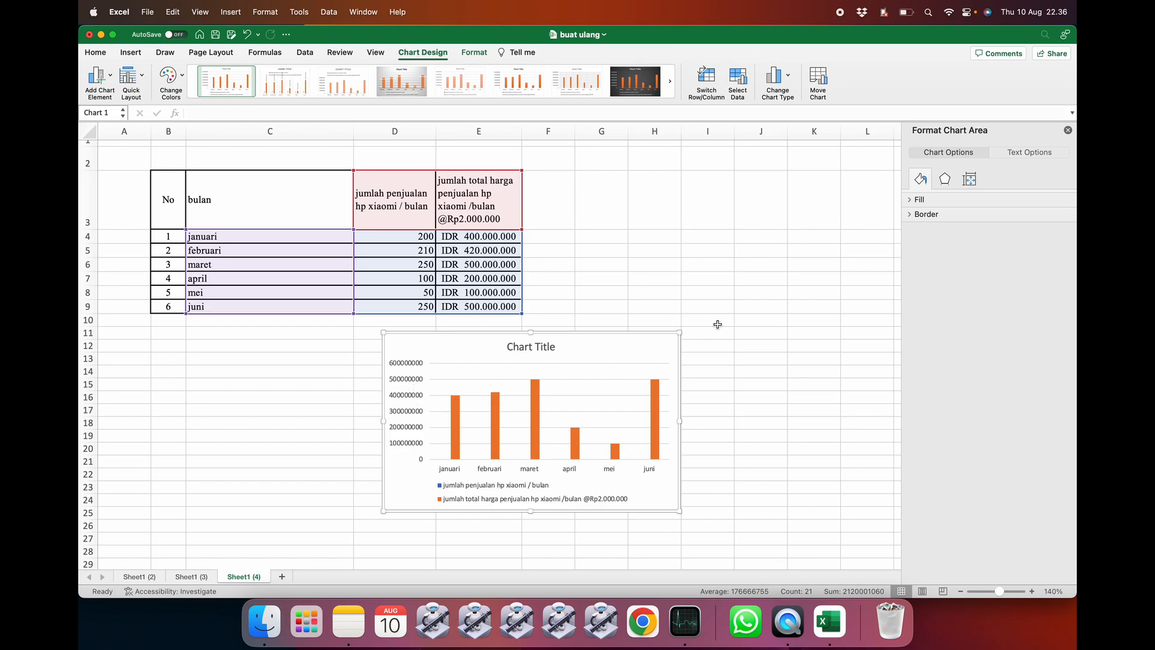
pyautogui.click(711, 323)
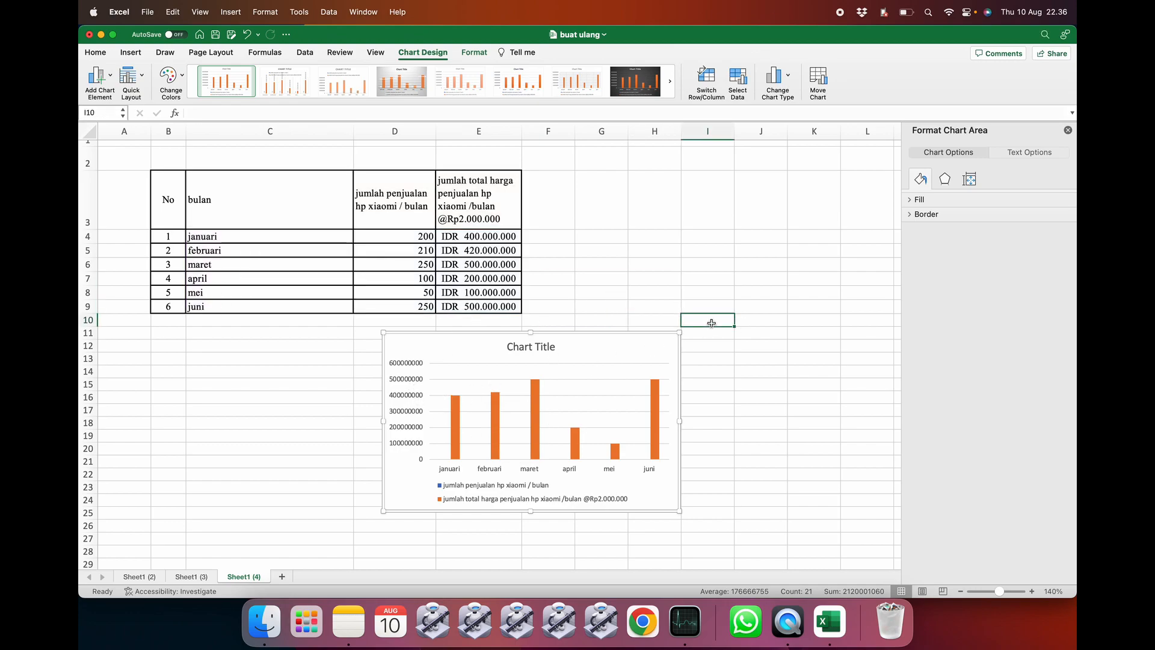
# - Try the combo chart type that combines columns and a line on one shared axis
pyautogui.click(576, 362)
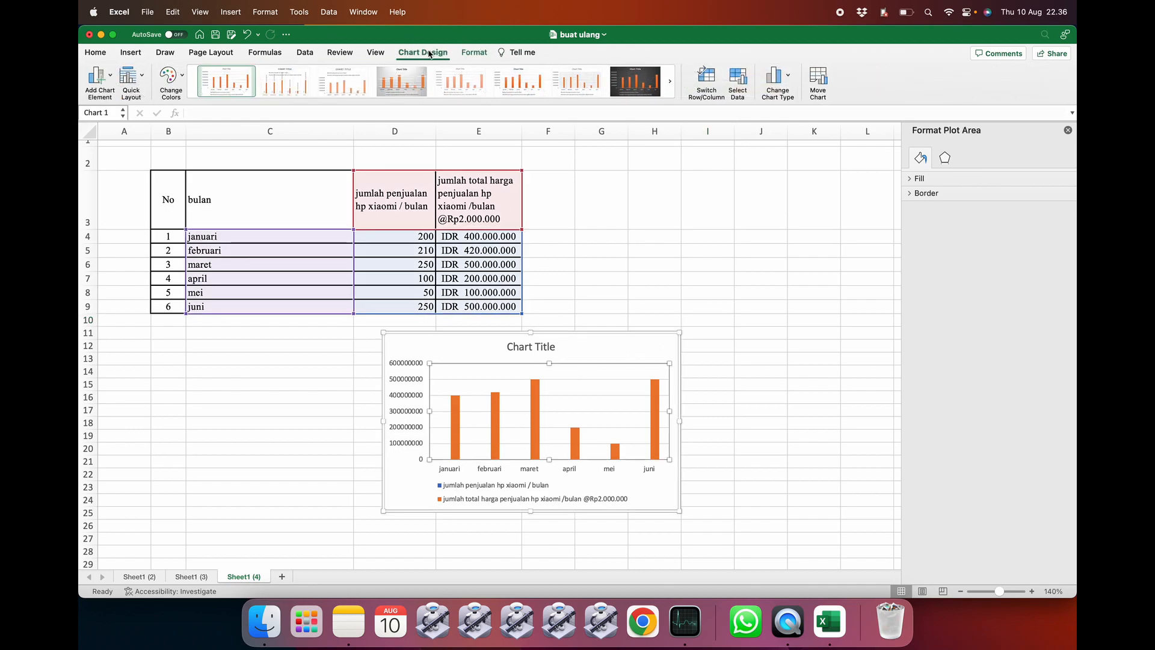
pyautogui.click(428, 53)
pyautogui.click(429, 54)
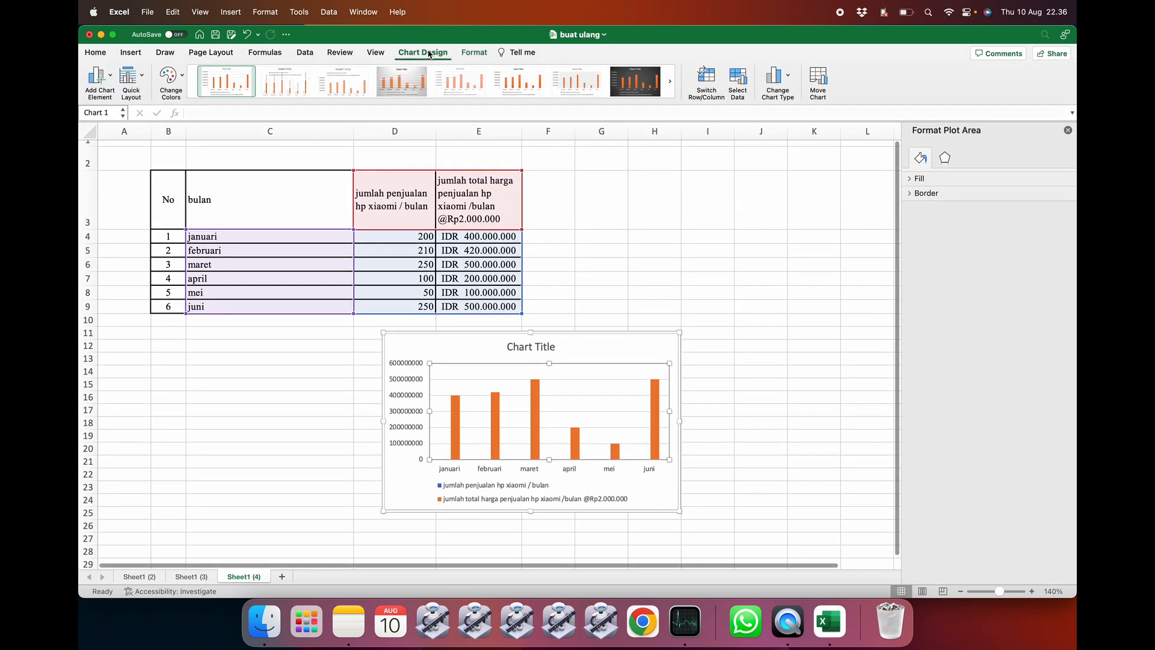
pyautogui.click(790, 75)
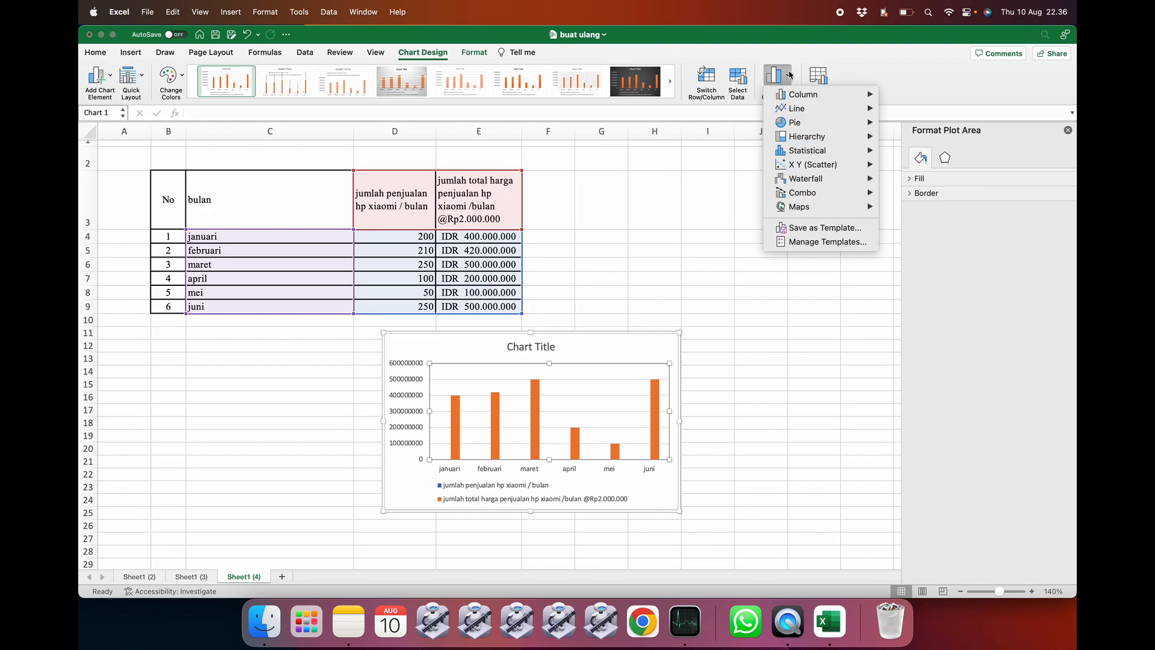
pyautogui.moveTo(818, 194)
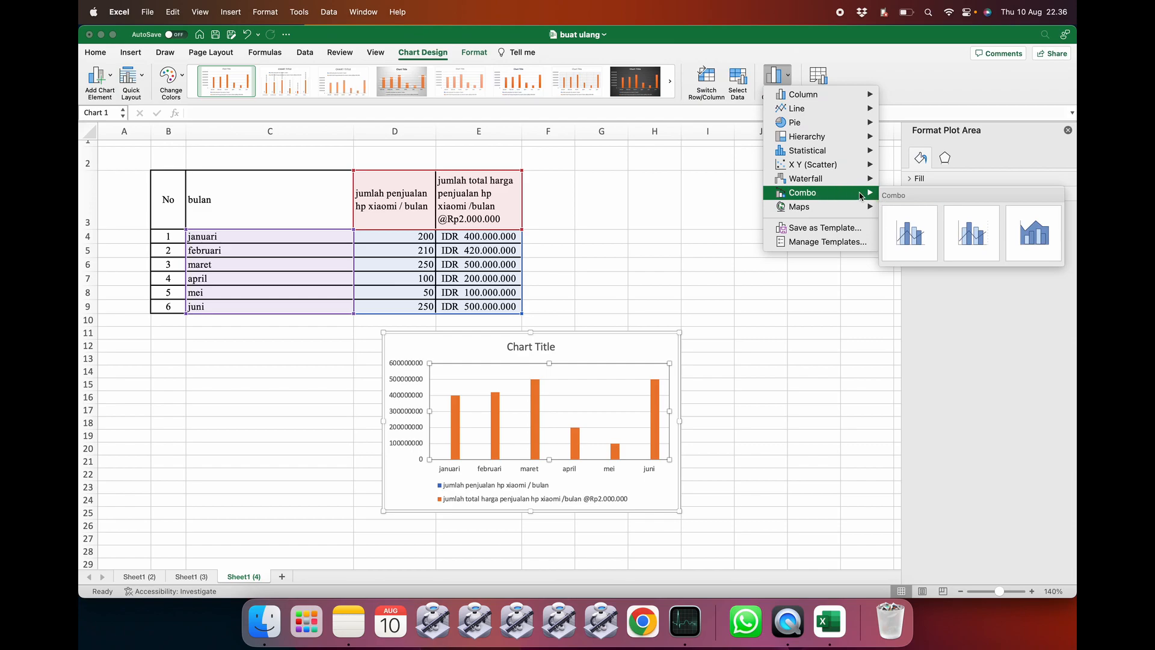
pyautogui.click(909, 232)
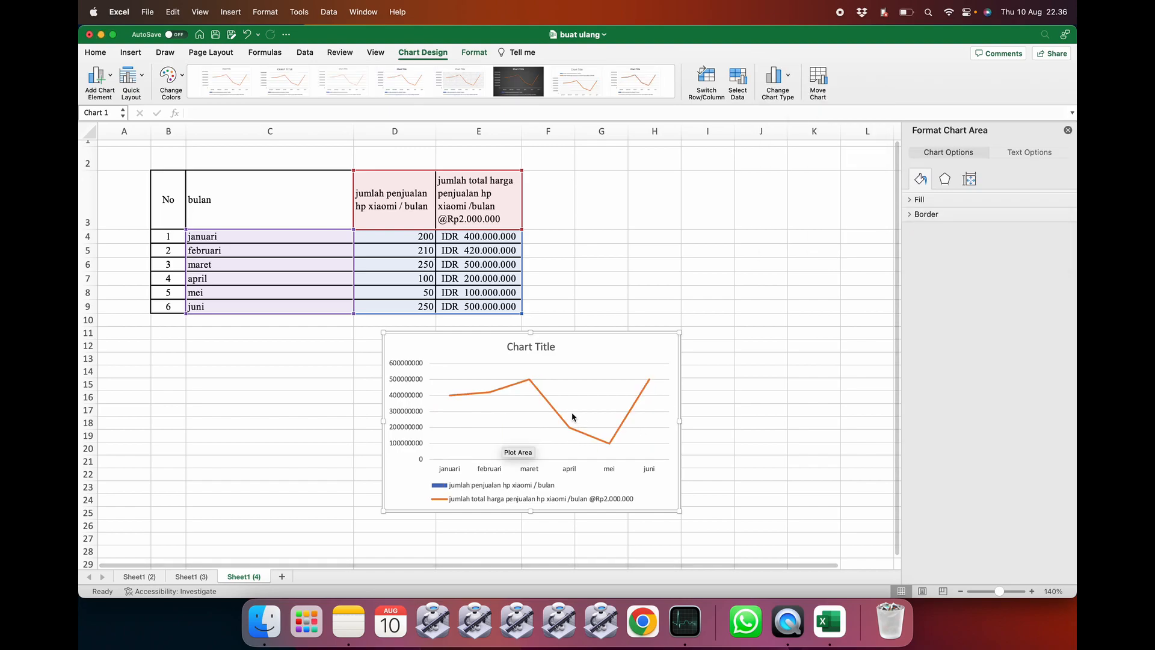
# - Change the chart to the column-and-line combo type with the total price line on a secondary axis
pyautogui.click(784, 73)
pyautogui.moveTo(800, 169)
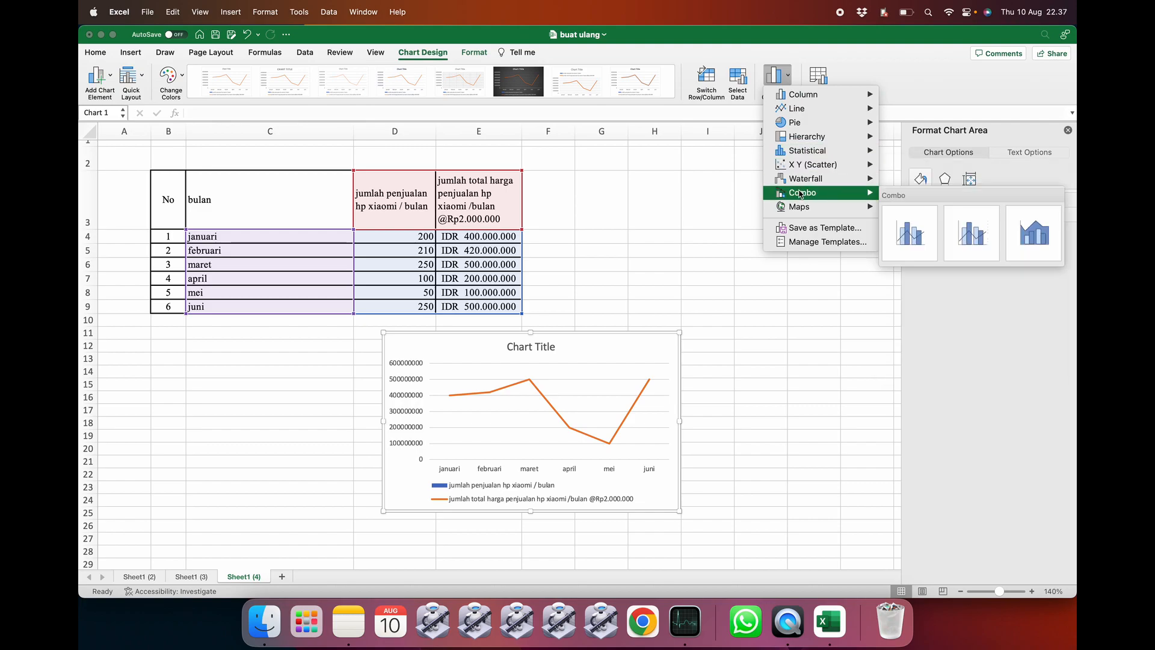
pyautogui.click(977, 237)
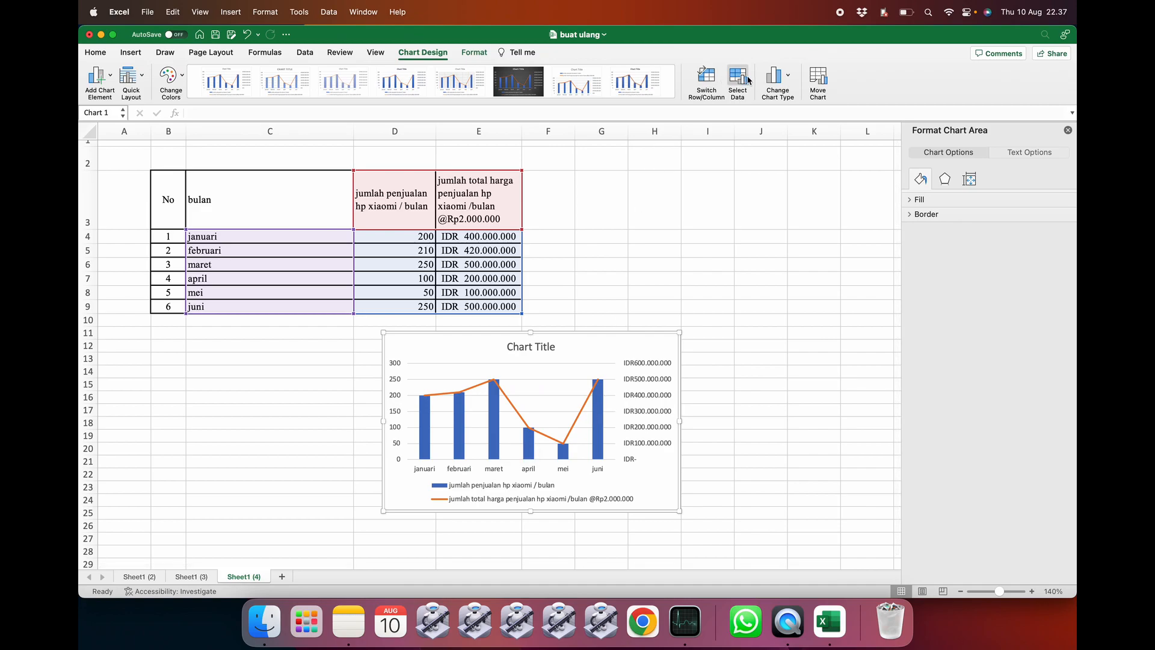
# - Try the area-and-column combo type, then return to the clustered columns with a line on the secondary axis
pyautogui.click(776, 79)
pyautogui.moveTo(793, 157)
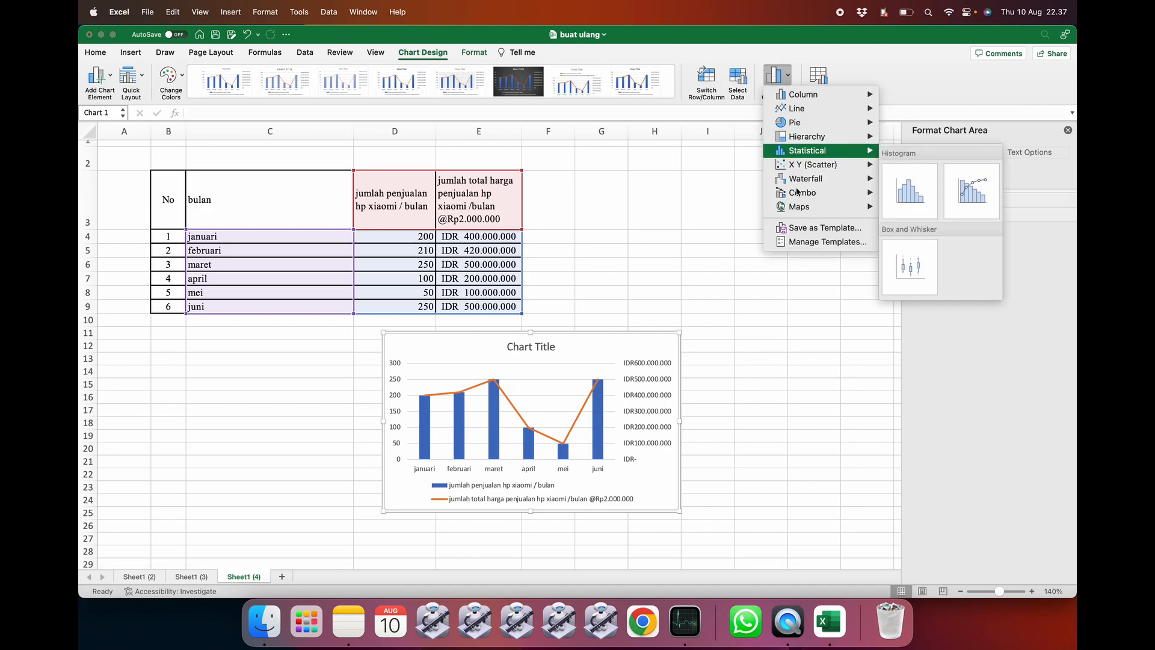
pyautogui.moveTo(797, 197)
pyautogui.click(1033, 233)
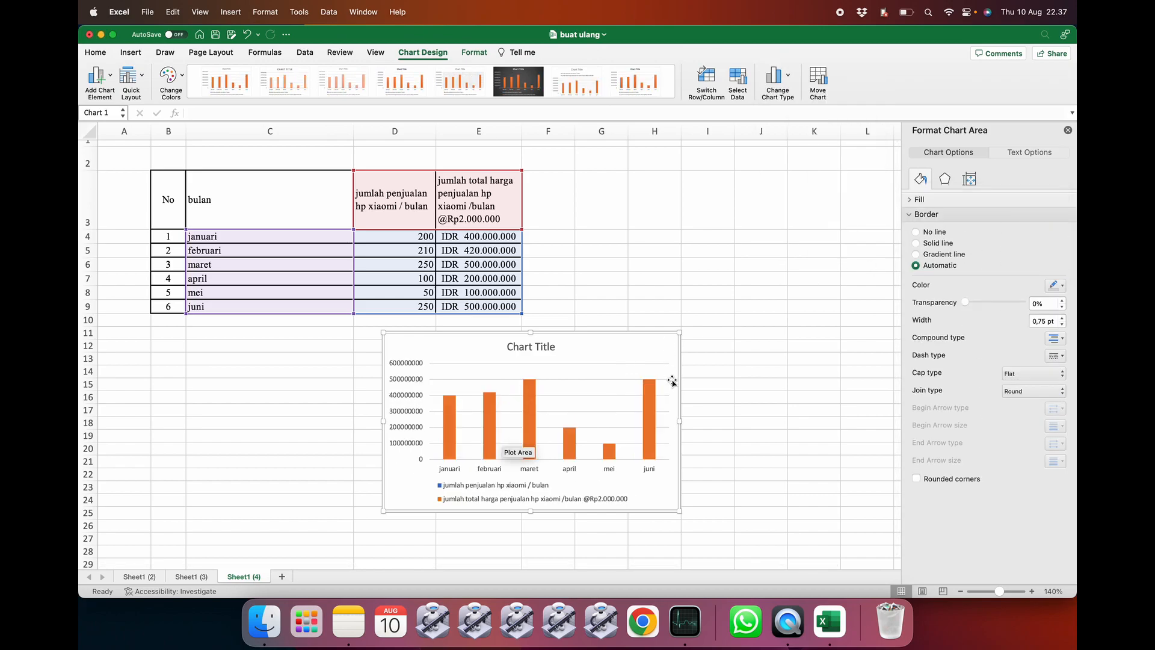
pyautogui.click(789, 74)
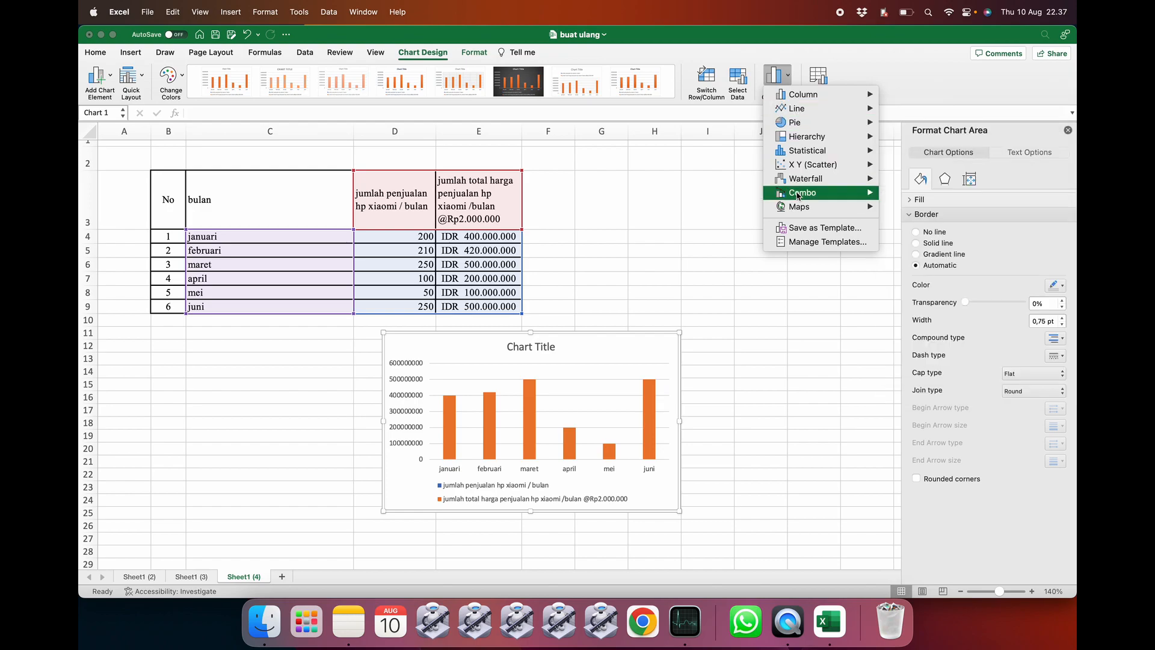
pyautogui.moveTo(800, 193)
pyautogui.click(972, 245)
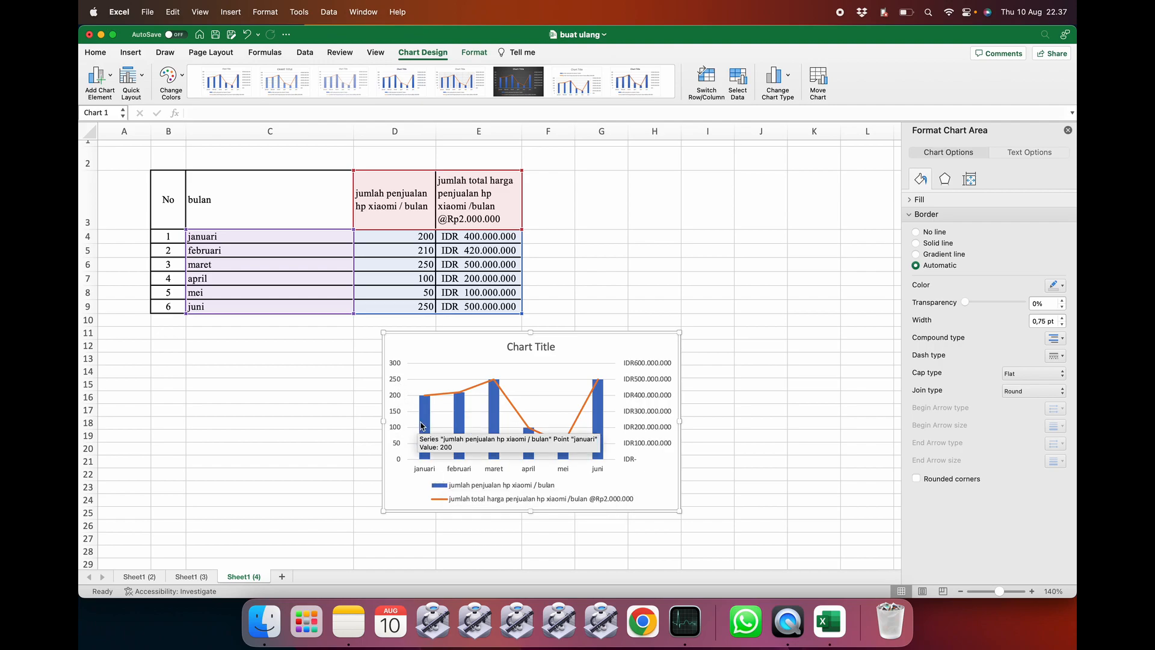
# - Compare maret's unit sales and total price cells in the table with the chart's two series and its legend
pyautogui.click(400, 247)
pyautogui.click(391, 258)
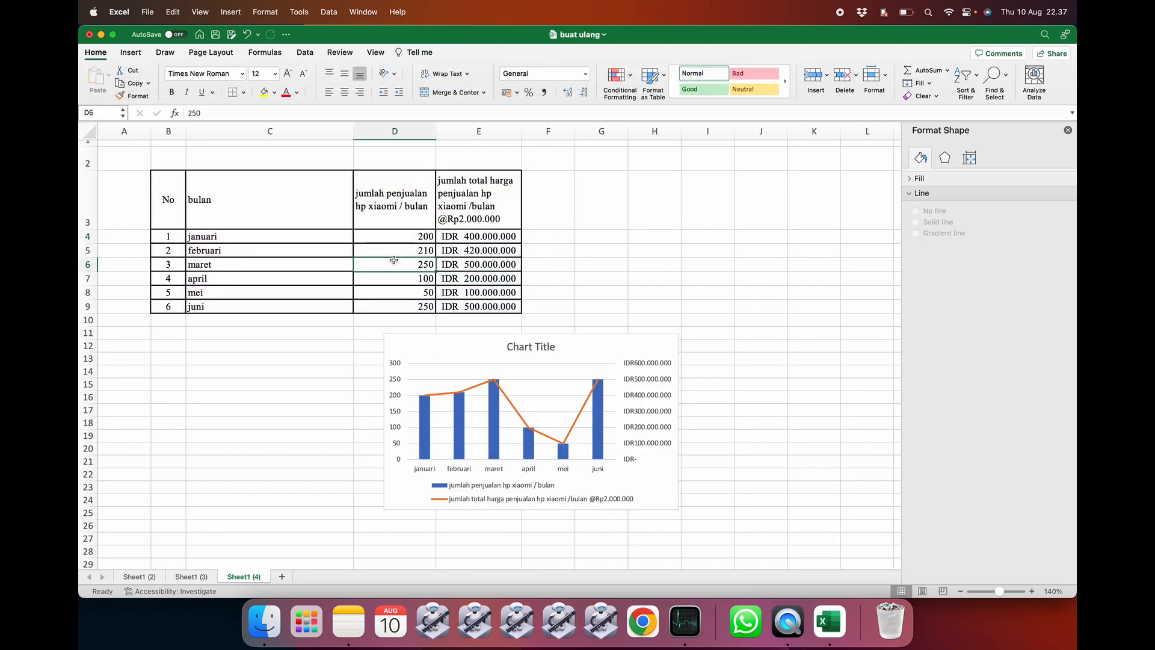
pyautogui.click(475, 259)
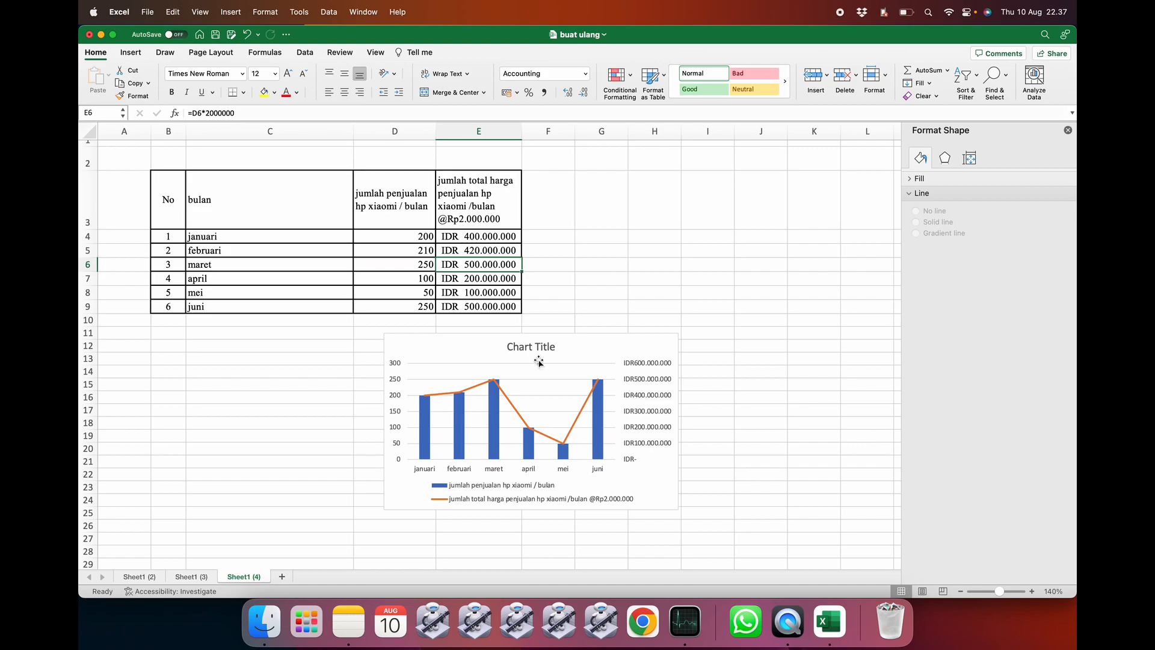
pyautogui.click(522, 534)
pyautogui.click(534, 502)
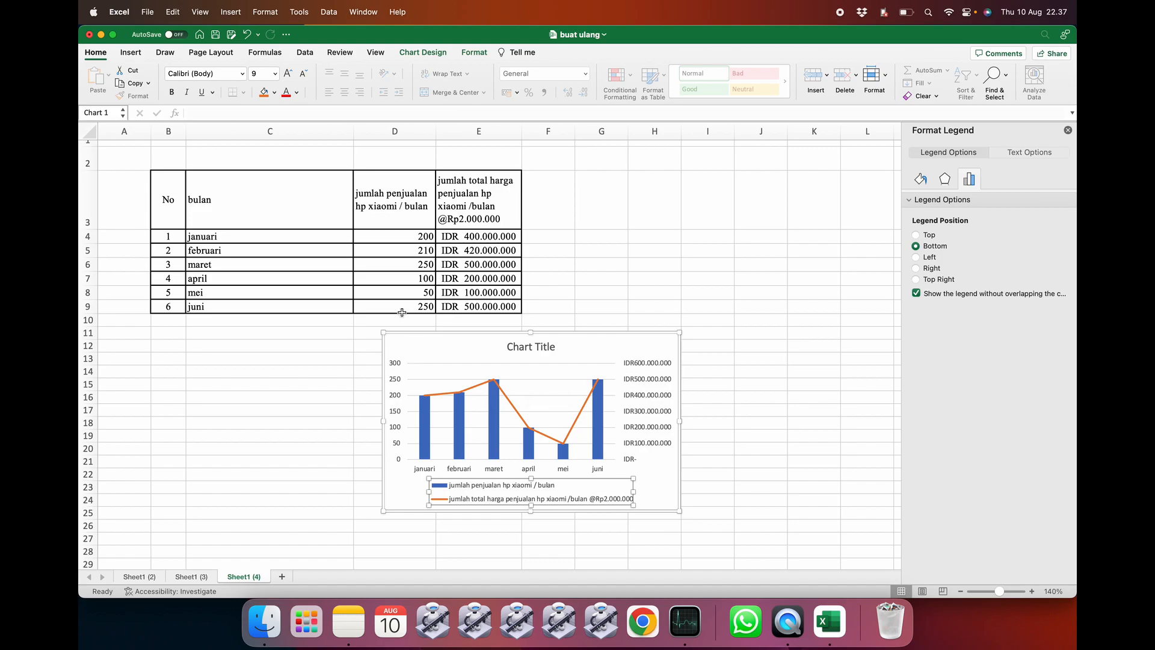
# - Enlarge the combo chart so it spans from column C to column J and from about row 9 to row 39
pyautogui.scroll(-1, 370, 310)
pyautogui.scroll(-5, 369, 311)
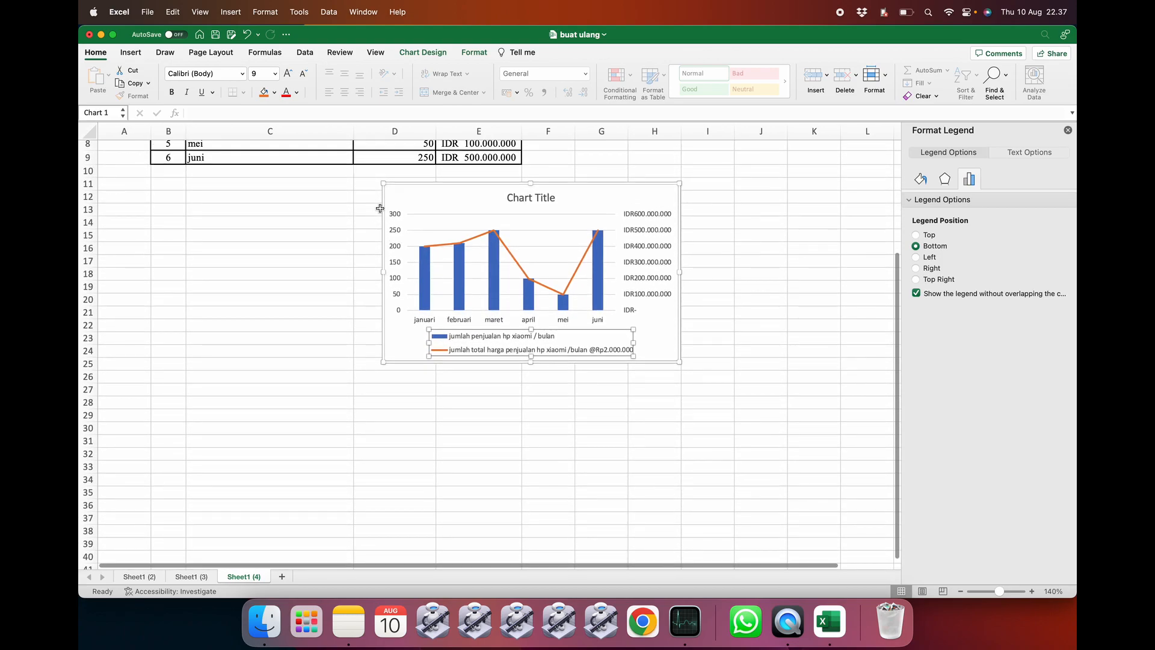
pyautogui.moveTo(385, 185); pyautogui.dragTo(324, 160)
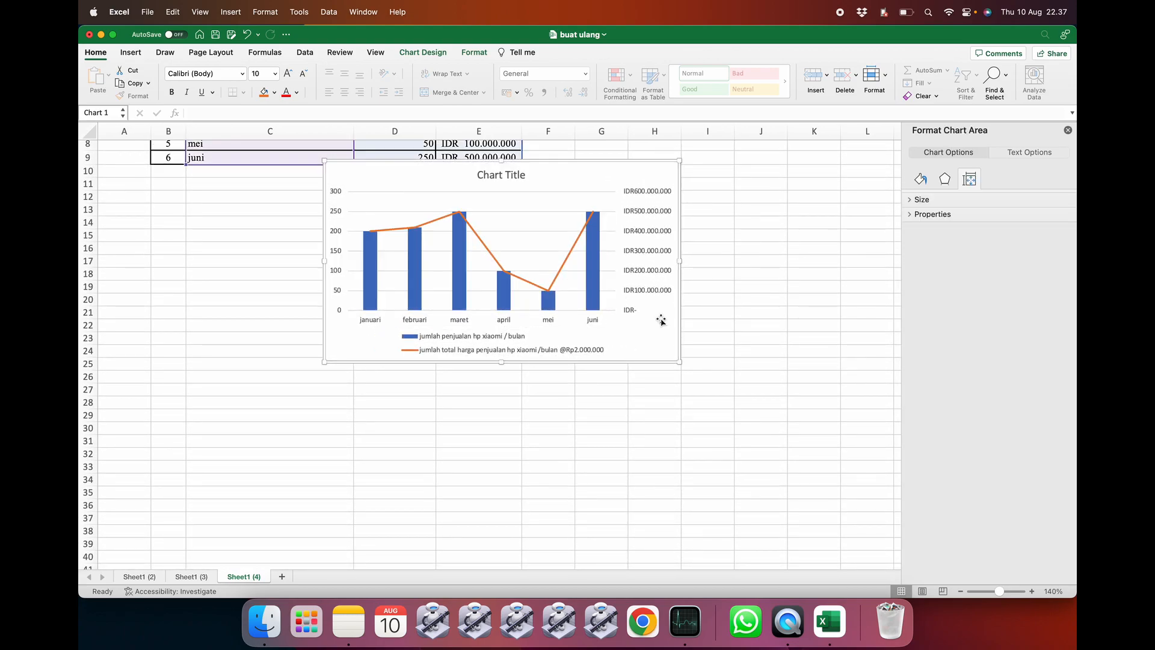
pyautogui.moveTo(680, 361); pyautogui.dragTo(792, 549)
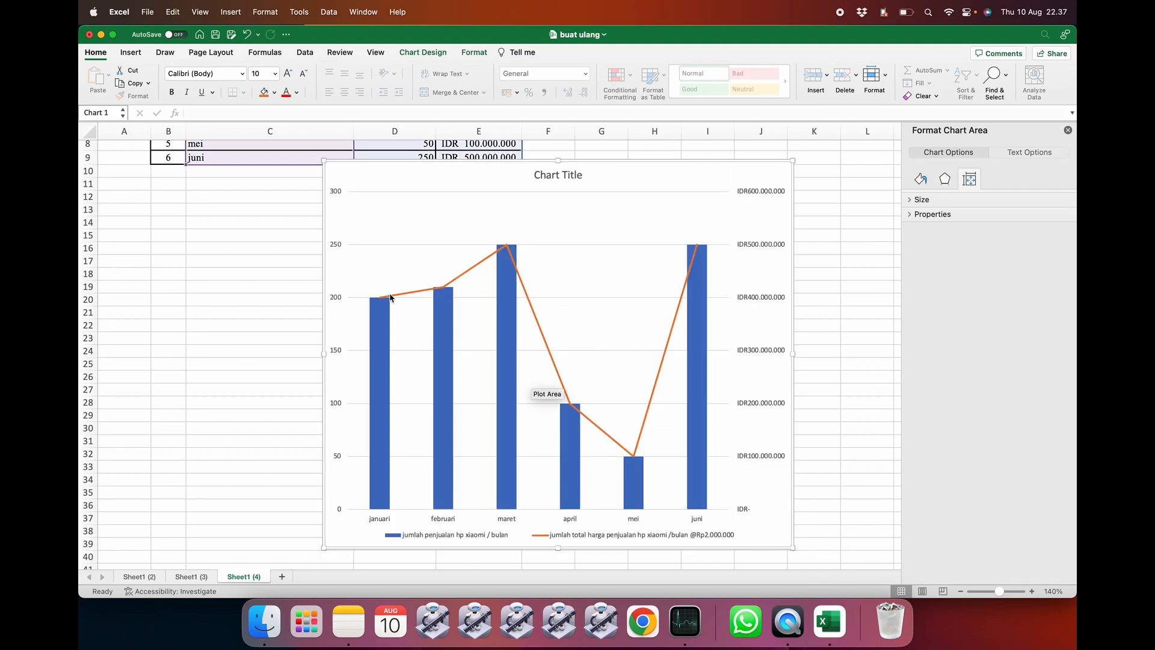
# - Add Outside End data labels to the unit sales columns in the chart
pyautogui.click(387, 325)
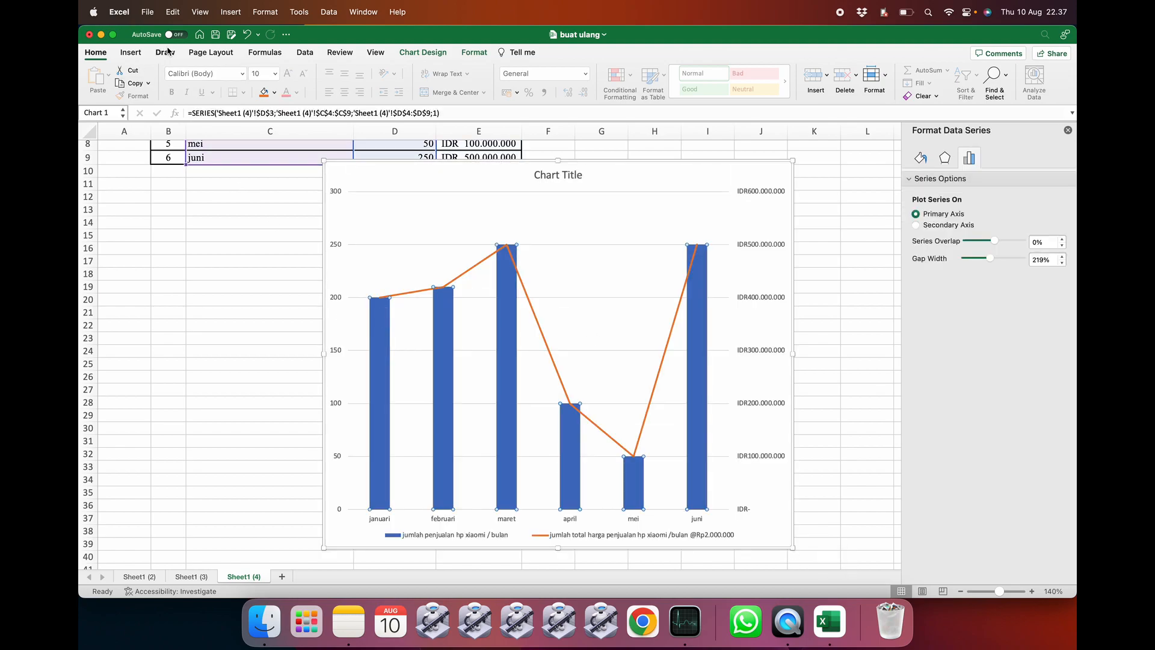
pyautogui.click(429, 53)
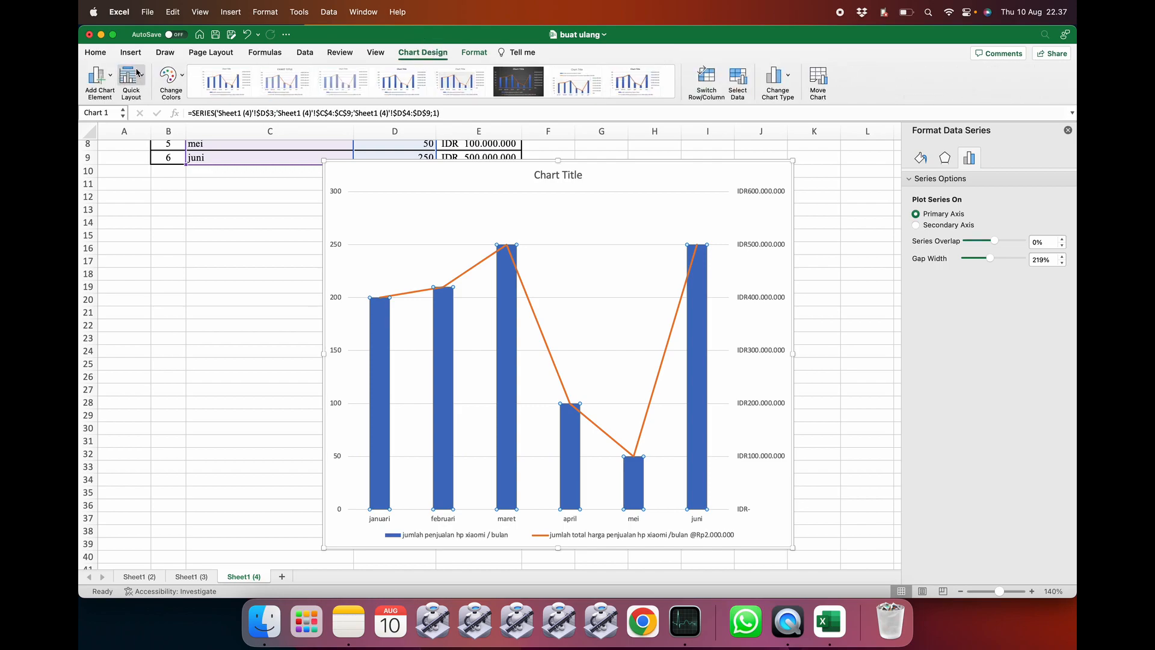
pyautogui.click(104, 75)
pyautogui.moveTo(120, 138)
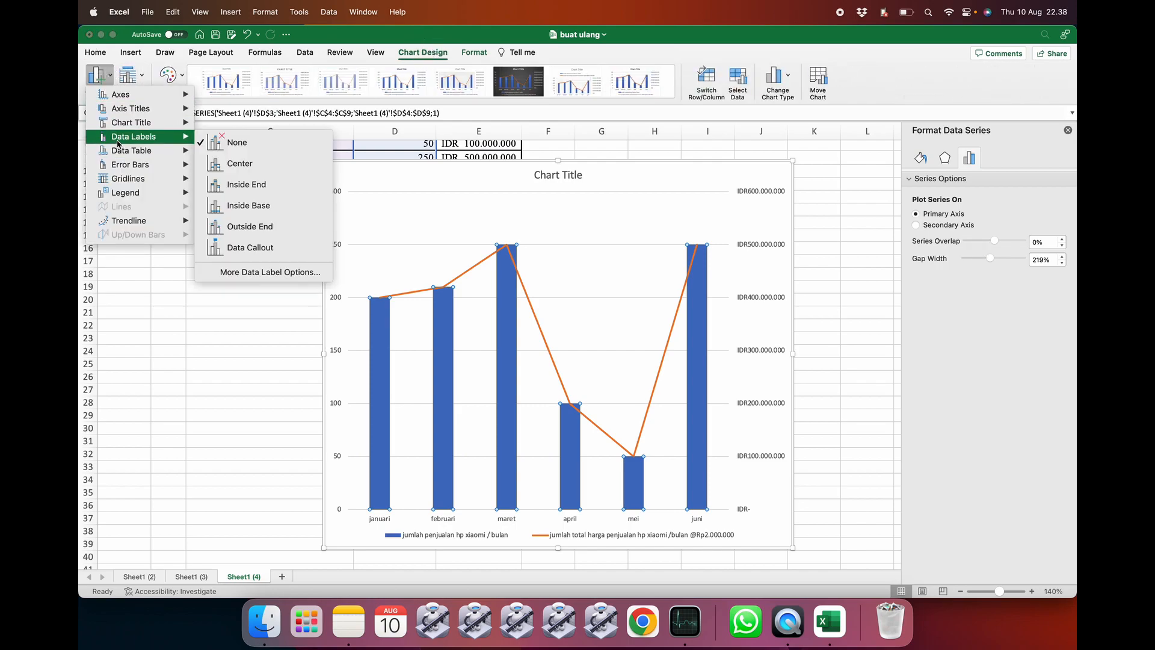
pyautogui.click(240, 229)
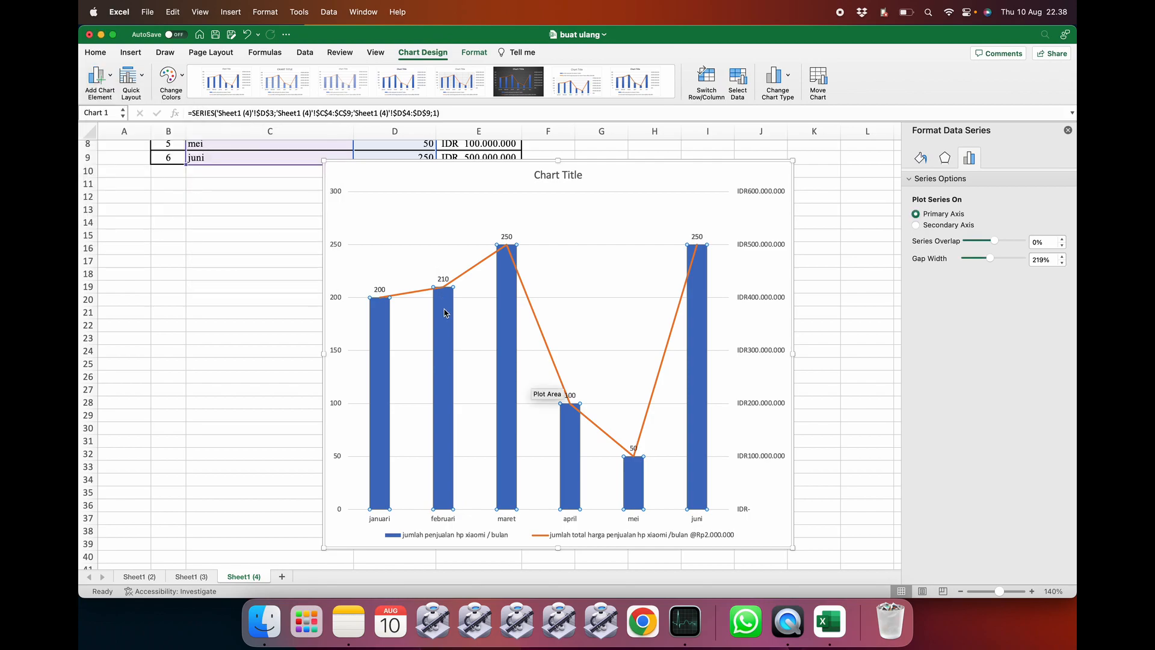
# - Add Outside End data labels to the total price line in the chart
pyautogui.click(473, 268)
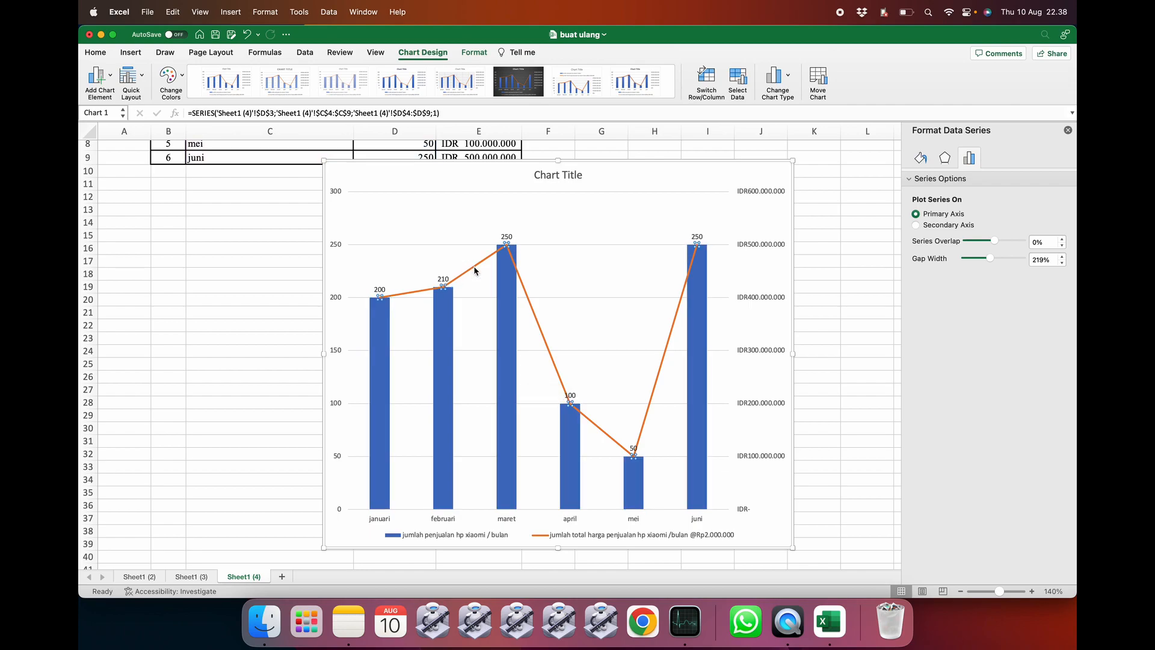
pyautogui.click(97, 77)
pyautogui.moveTo(125, 154)
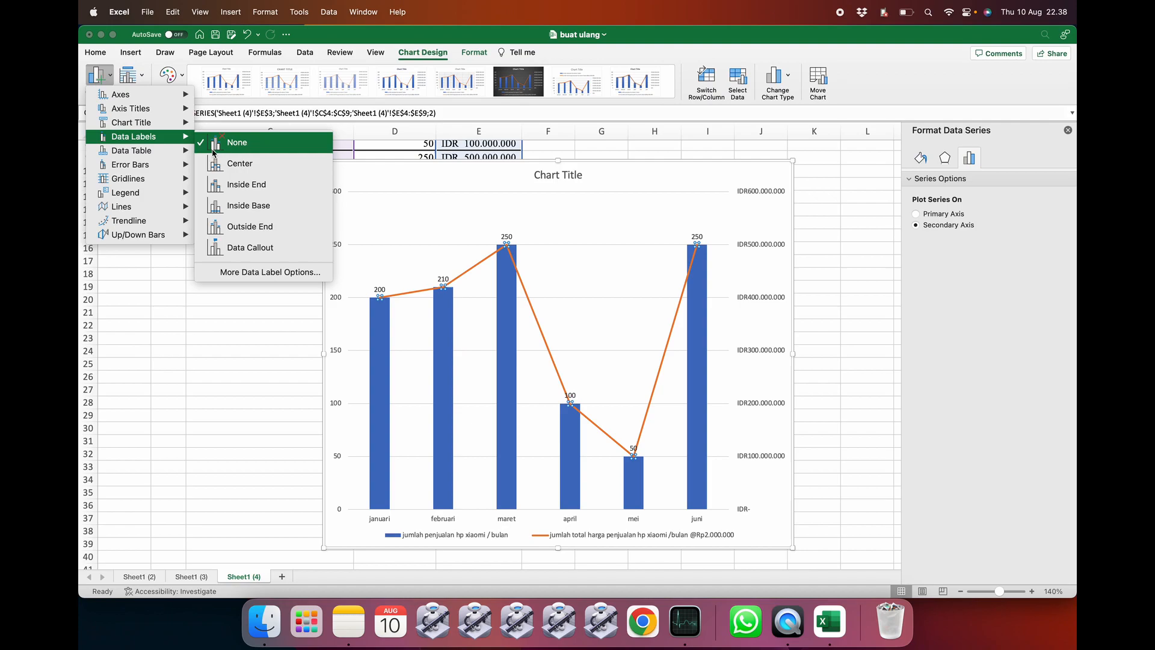
pyautogui.click(220, 225)
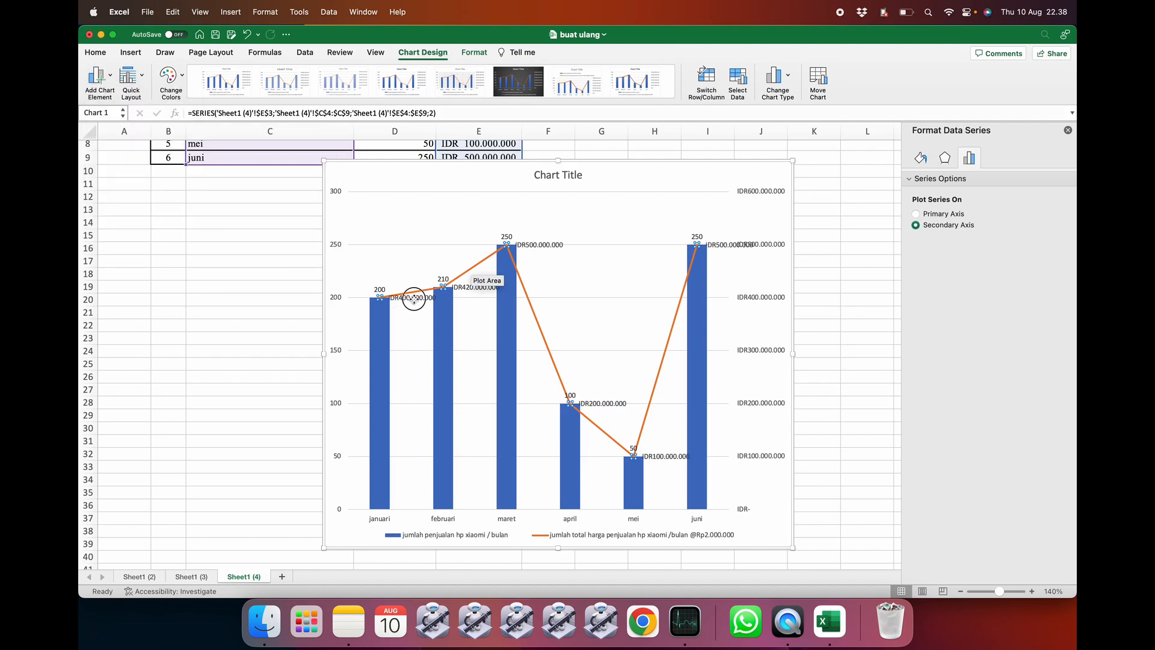
# - Move januari's total price label off the line to just above its column's 200 label
pyautogui.click(415, 295)
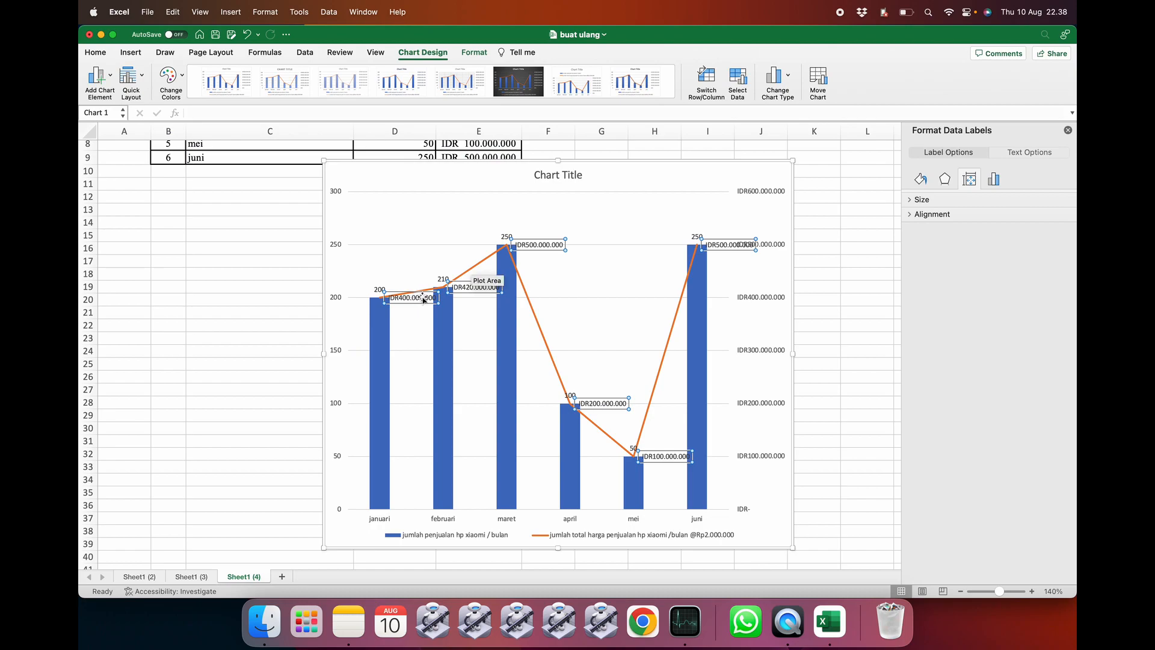
pyautogui.click(425, 299)
pyautogui.moveTo(425, 299); pyautogui.dragTo(415, 270)
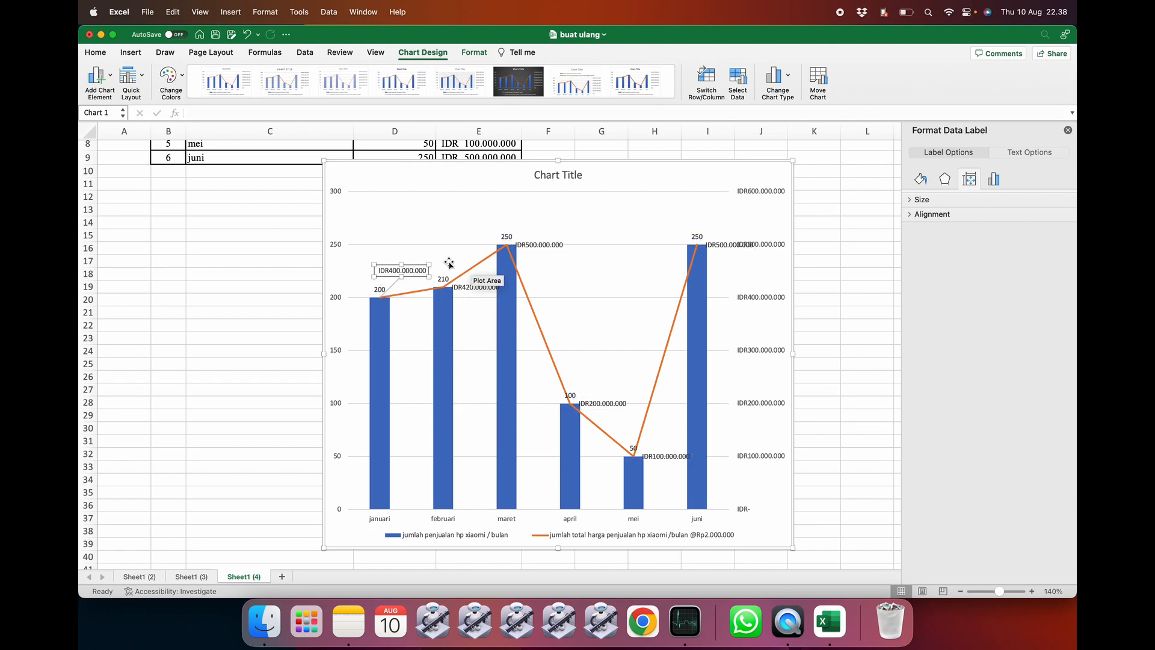
pyautogui.click(544, 244)
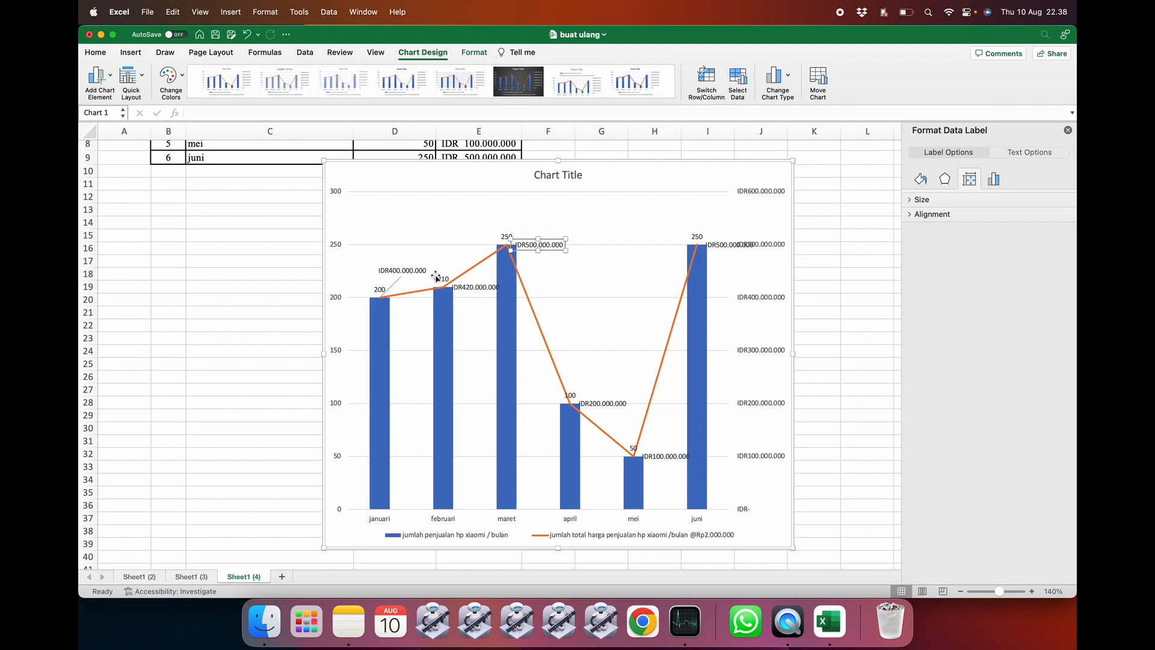
pyautogui.click(481, 286)
pyautogui.click(716, 245)
pyautogui.click(539, 241)
pyautogui.click(406, 270)
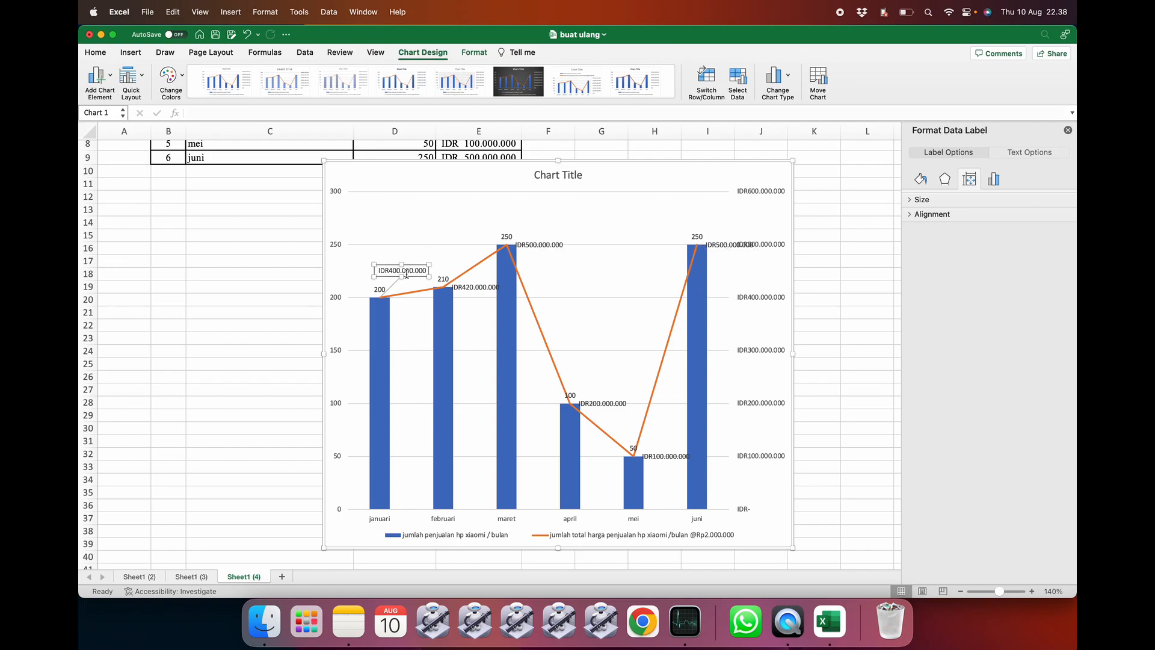
# - Move februari's total price label up above its column, clear of the line and the 210 label
pyautogui.click(470, 286)
pyautogui.moveTo(471, 286); pyautogui.dragTo(470, 249)
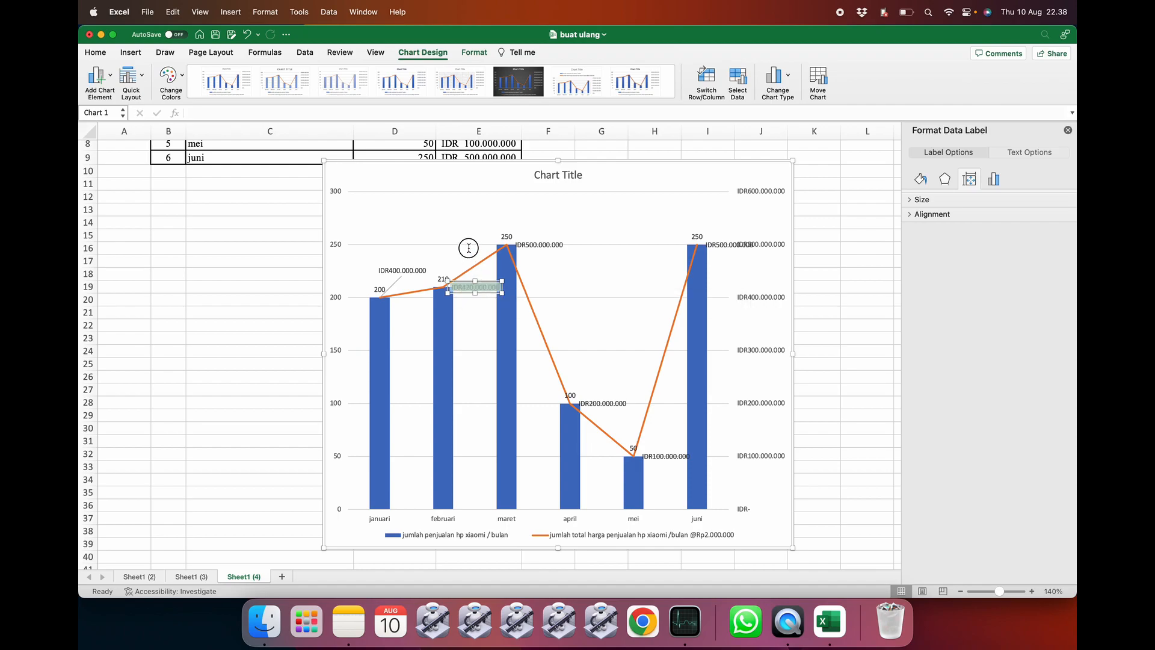
pyautogui.click(470, 307)
pyautogui.click(469, 289)
pyautogui.moveTo(470, 289); pyautogui.dragTo(465, 240)
pyautogui.moveTo(458, 228); pyautogui.dragTo(459, 228)
# - Move maret's and april's total price labels above their columns, slightly to the right of the unit labels
pyautogui.click(537, 244)
pyautogui.moveTo(545, 243); pyautogui.dragTo(550, 215)
pyautogui.click(606, 402)
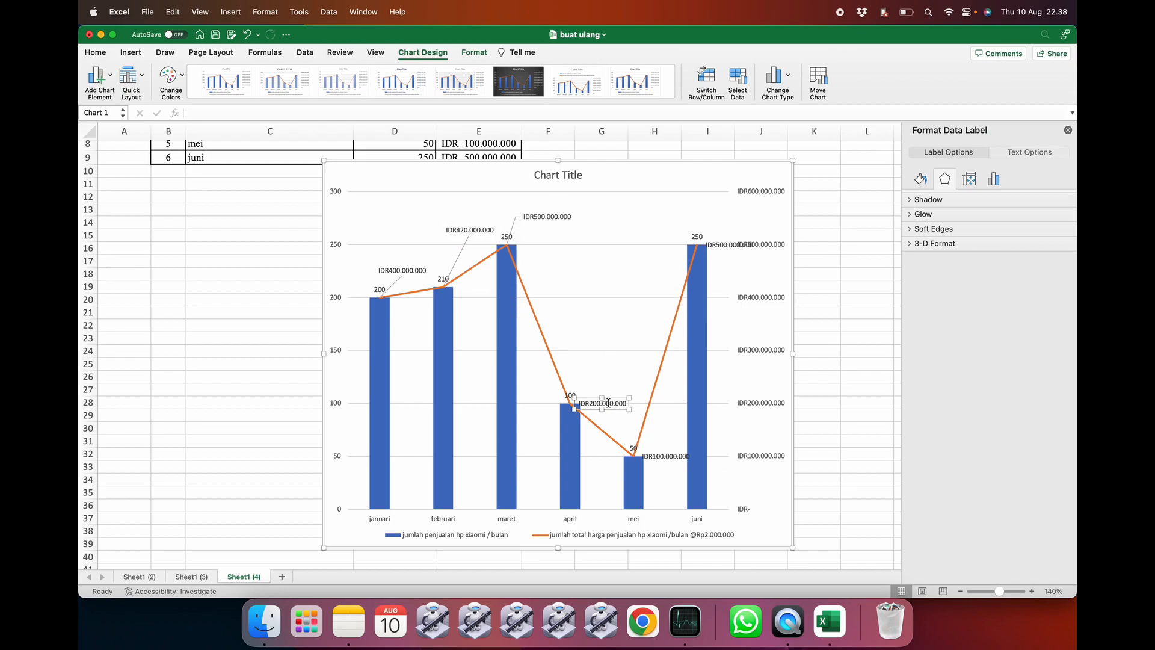
pyautogui.moveTo(611, 401); pyautogui.dragTo(609, 360)
# - Move mei's total price label above its column and juni's label just above the 250 label
pyautogui.click(667, 460)
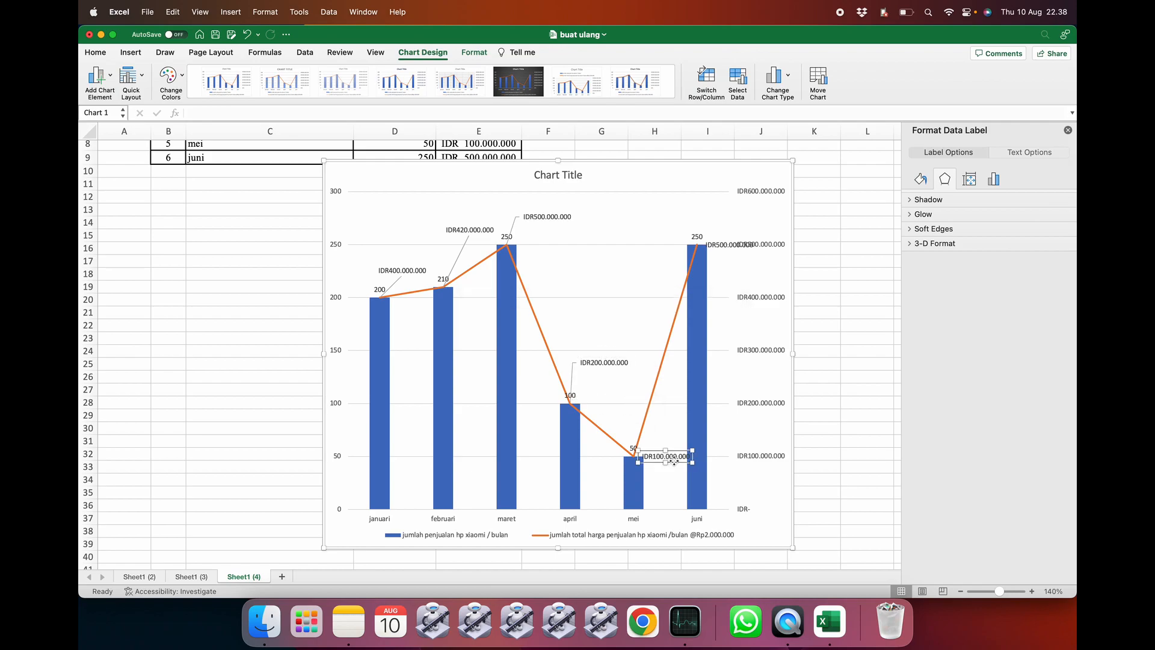
pyautogui.moveTo(673, 460); pyautogui.dragTo(631, 398)
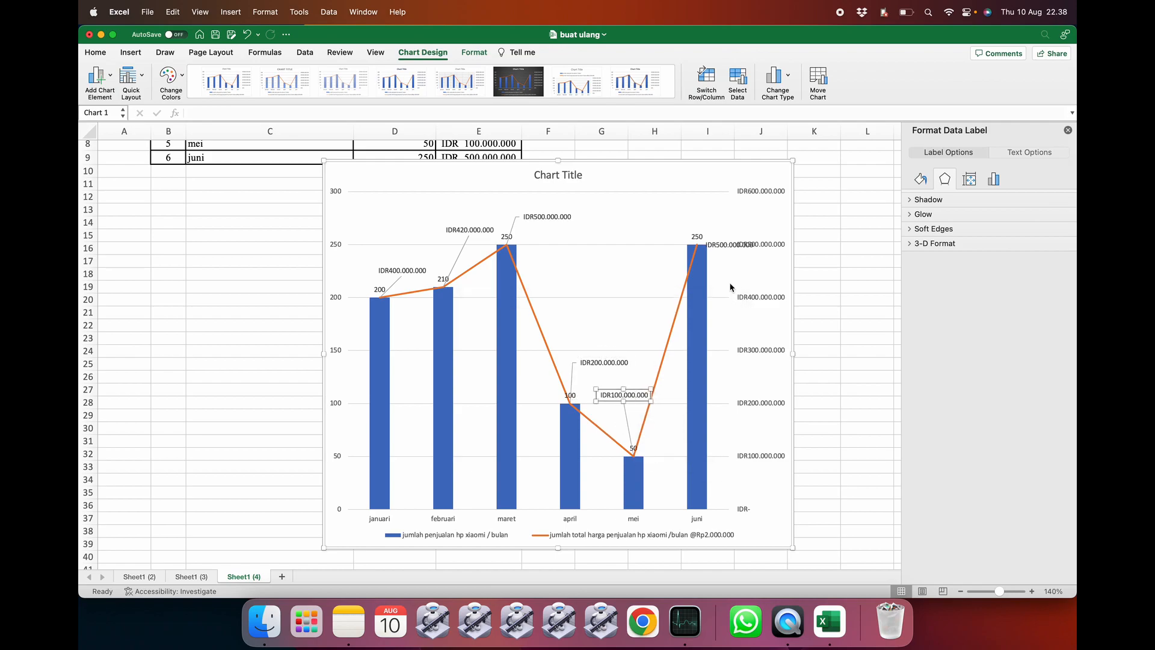
pyautogui.click(734, 247)
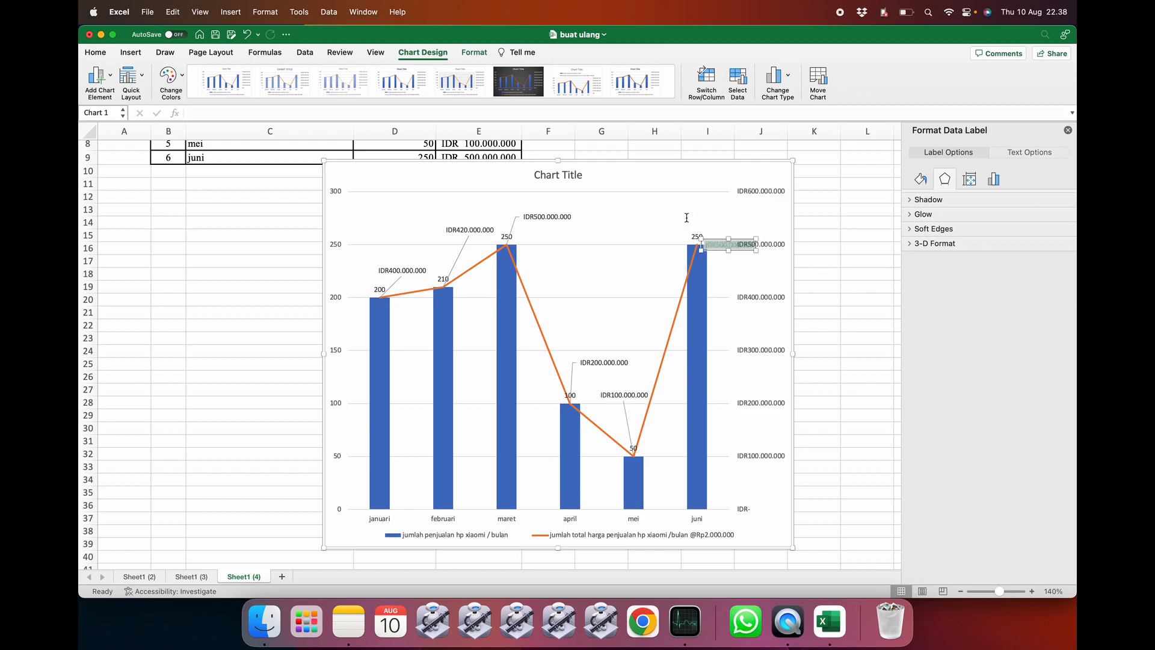
pyautogui.click(719, 251)
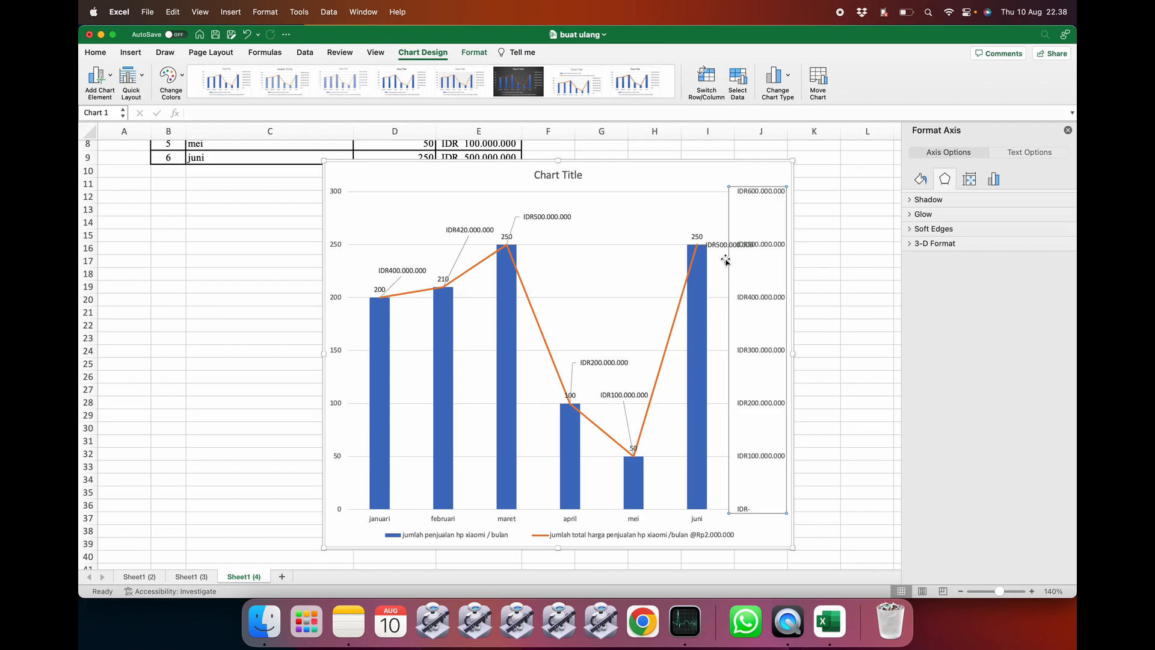
pyautogui.click(716, 246)
pyautogui.moveTo(720, 246); pyautogui.dragTo(685, 221)
pyautogui.click(678, 294)
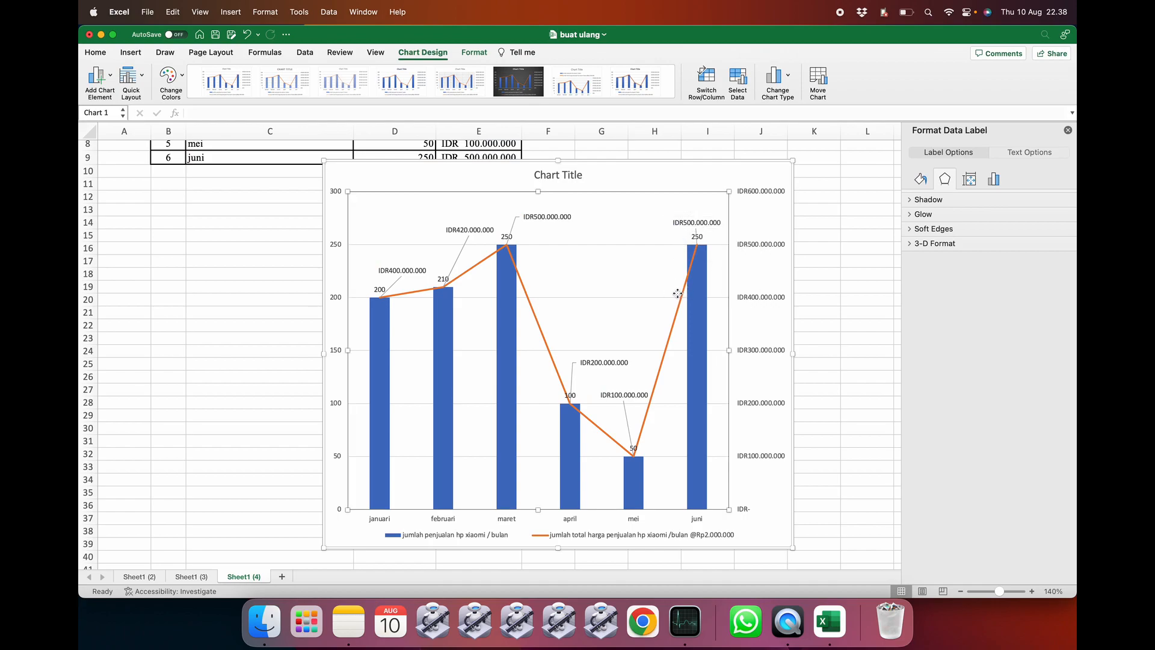
pyautogui.click(680, 299)
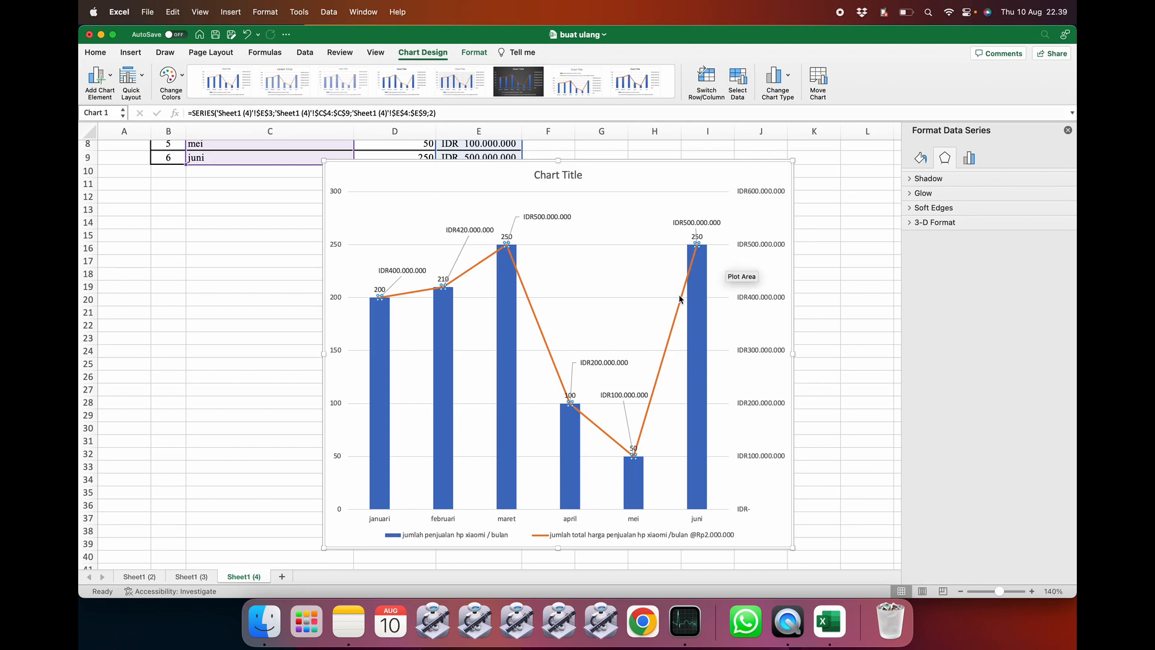
pyautogui.click(617, 241)
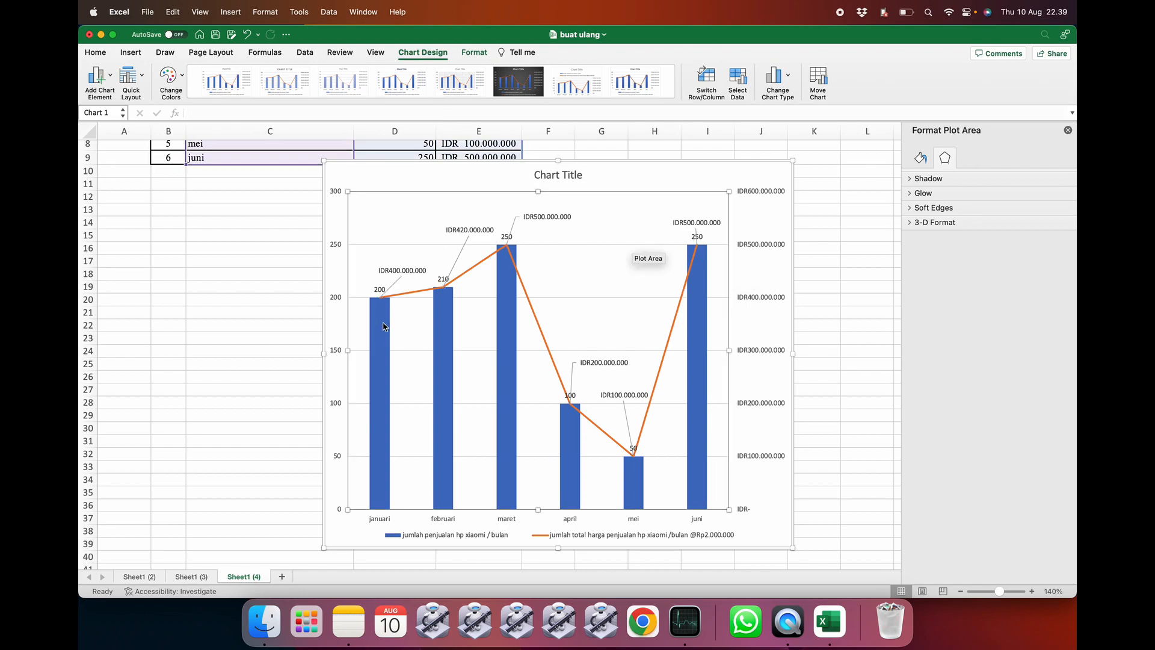
pyautogui.scroll(-3, 391, 342)
pyautogui.scroll(2, 394, 352)
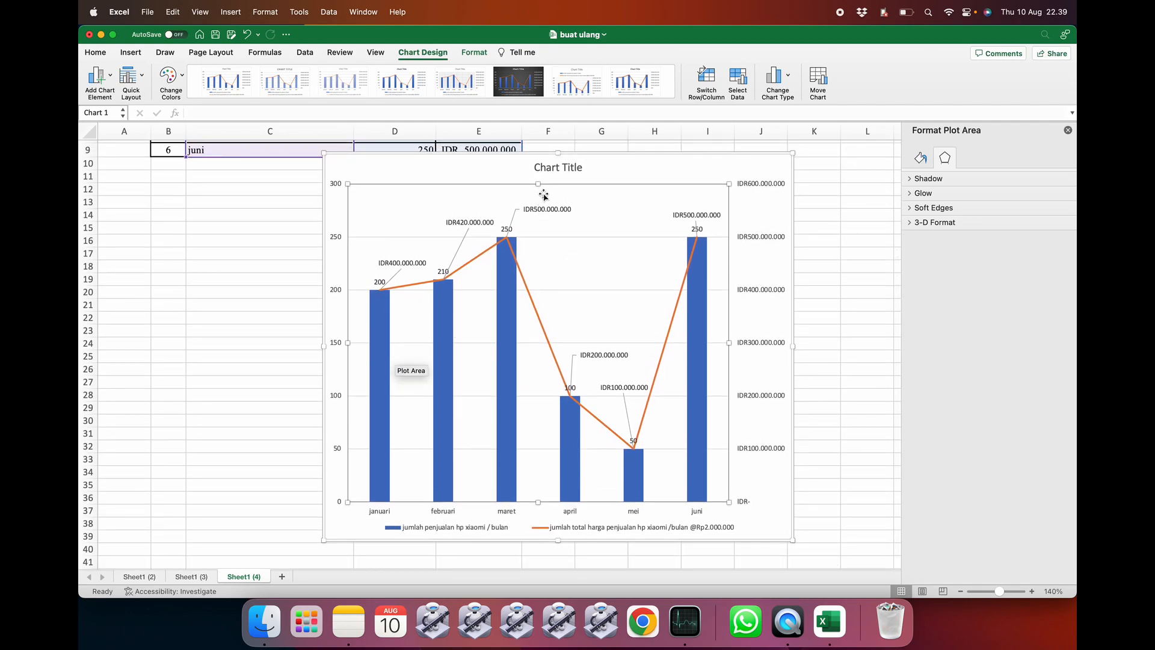
pyautogui.click(578, 169)
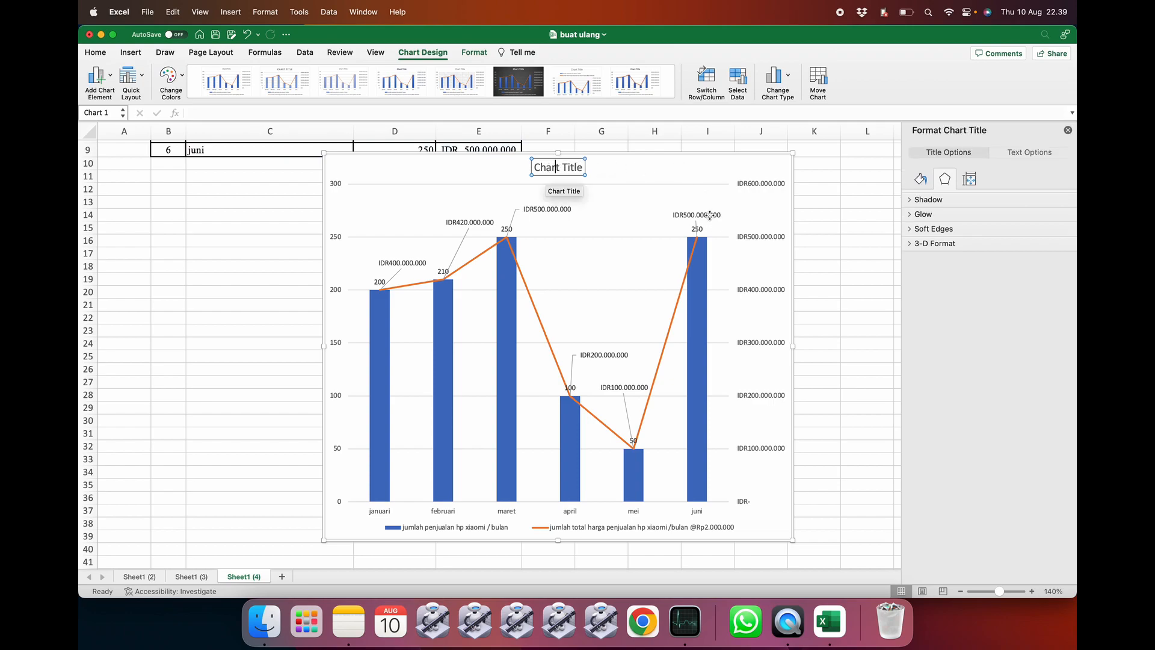
# - Set the text direction of the total price line's data labels to Rotate all text 90°, after trying 270°
pyautogui.click(709, 216)
pyautogui.click(994, 183)
pyautogui.click(912, 200)
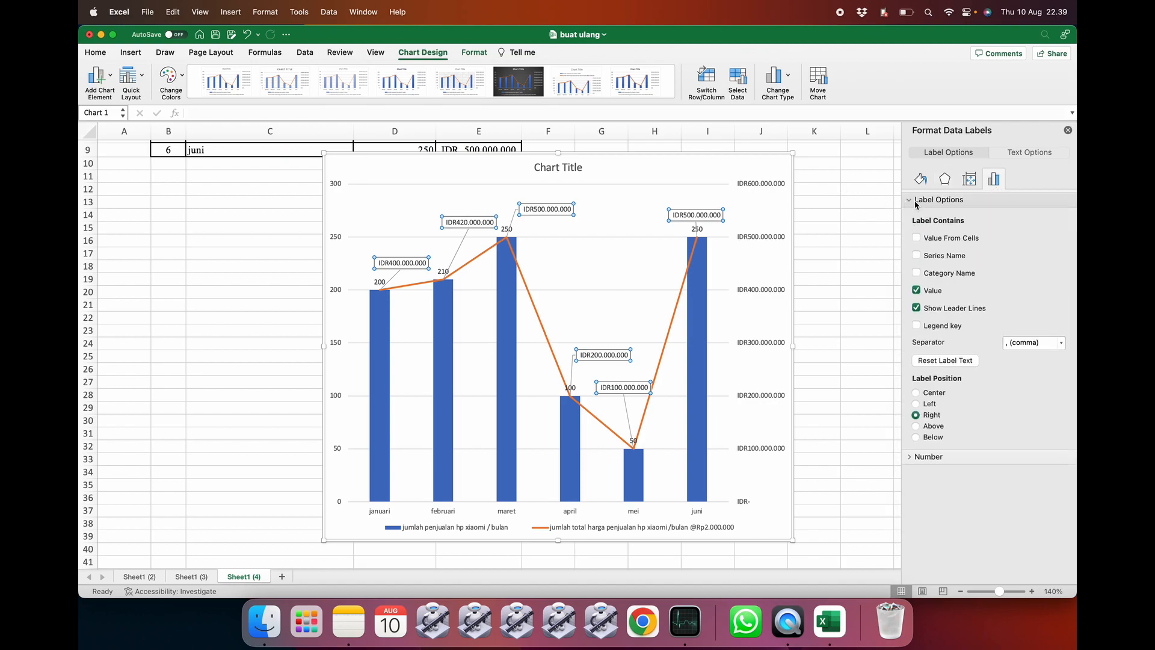
pyautogui.click(913, 459)
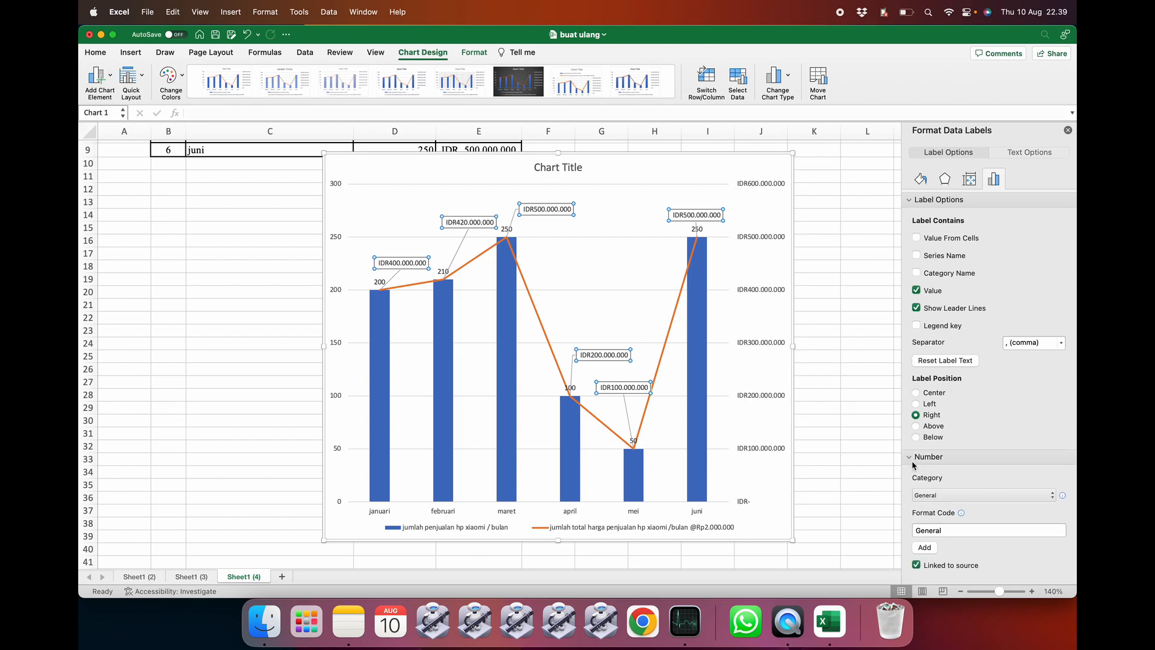
pyautogui.click(970, 181)
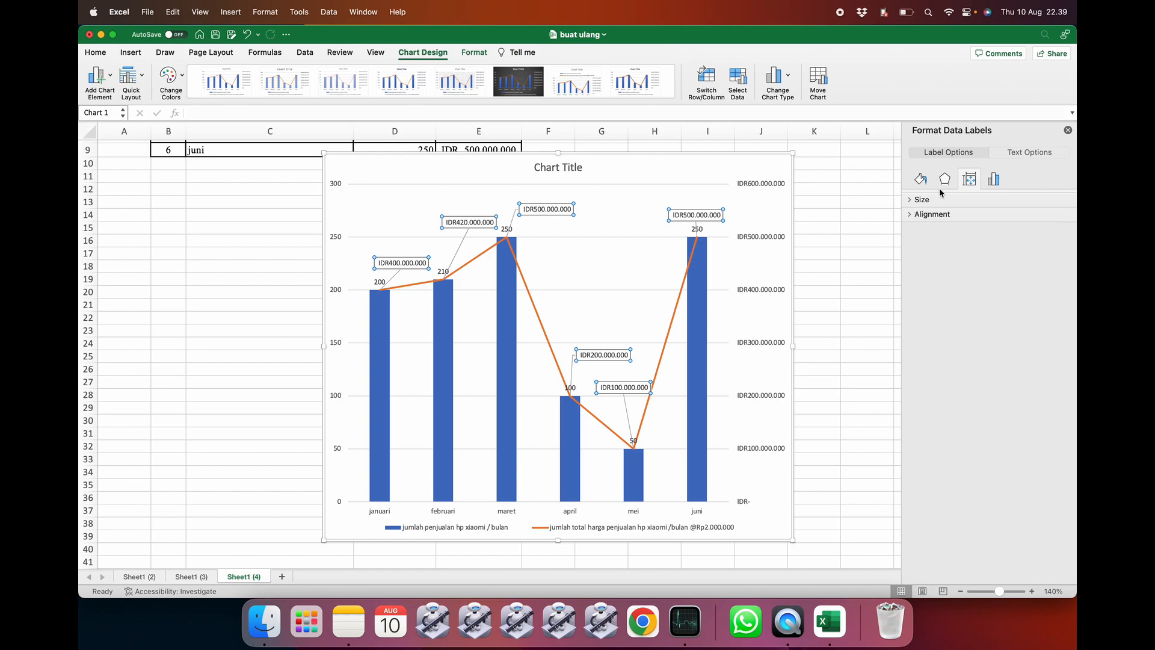
pyautogui.click(911, 215)
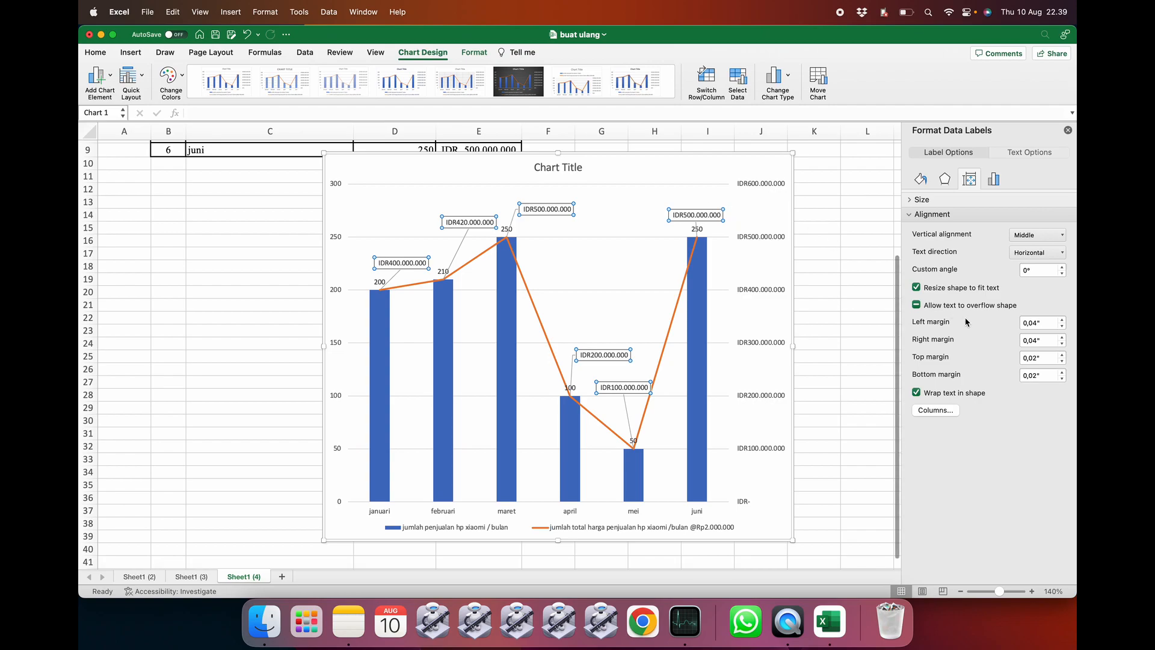
pyautogui.click(1032, 259)
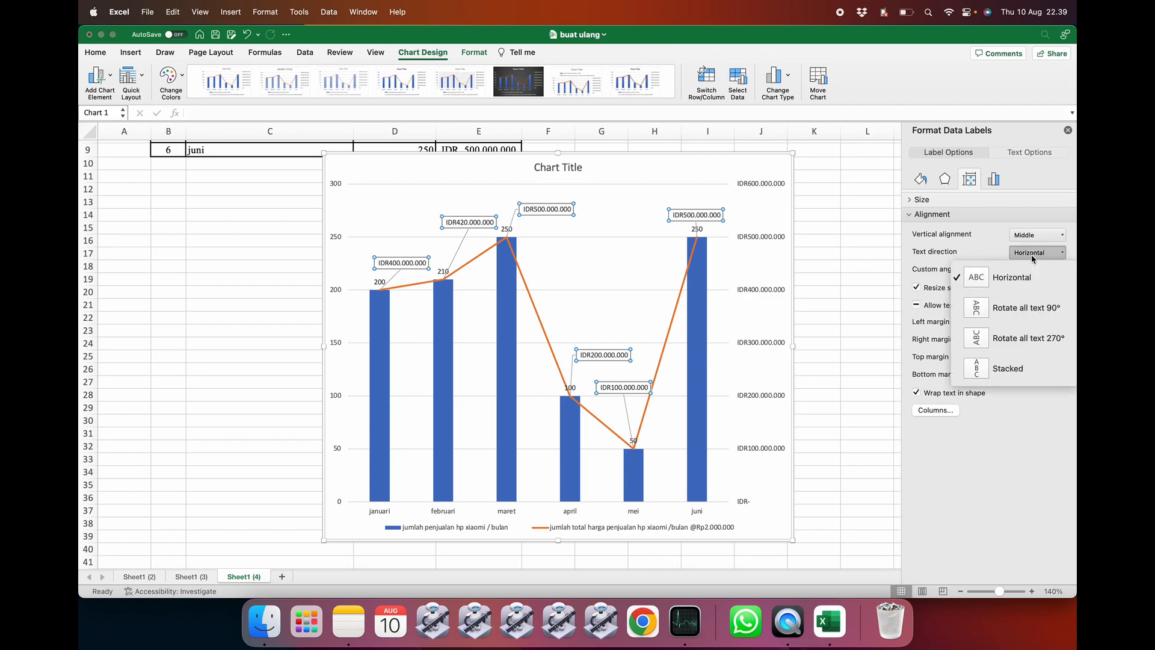
pyautogui.click(998, 338)
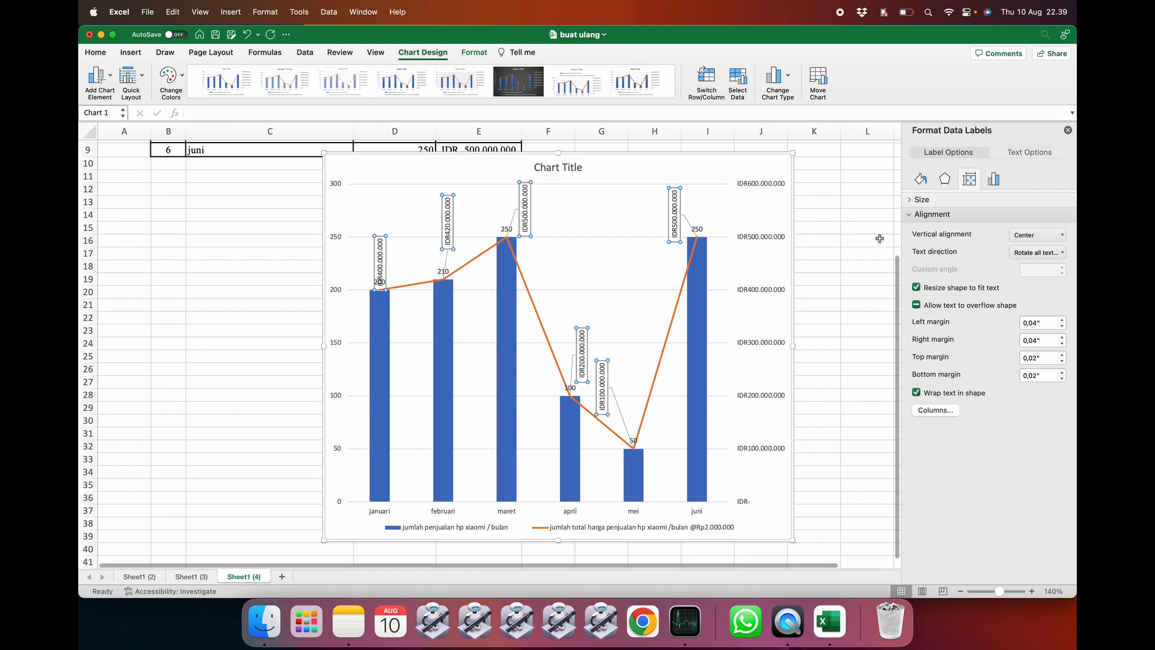
pyautogui.click(1033, 255)
pyautogui.click(1008, 307)
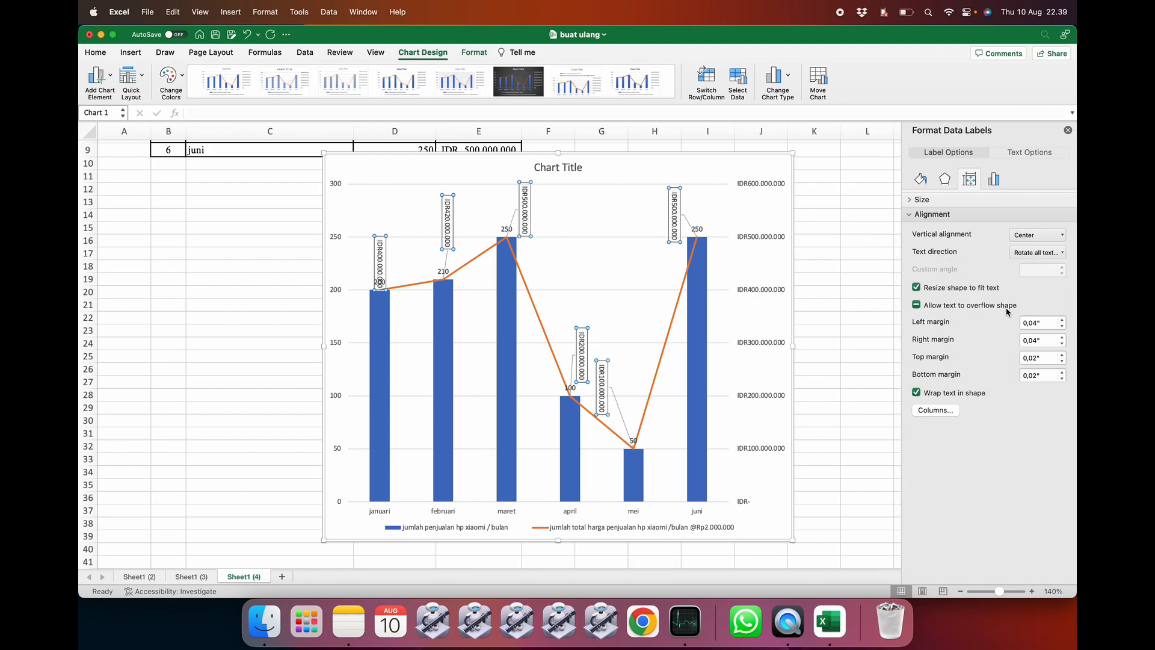
pyautogui.click(1068, 131)
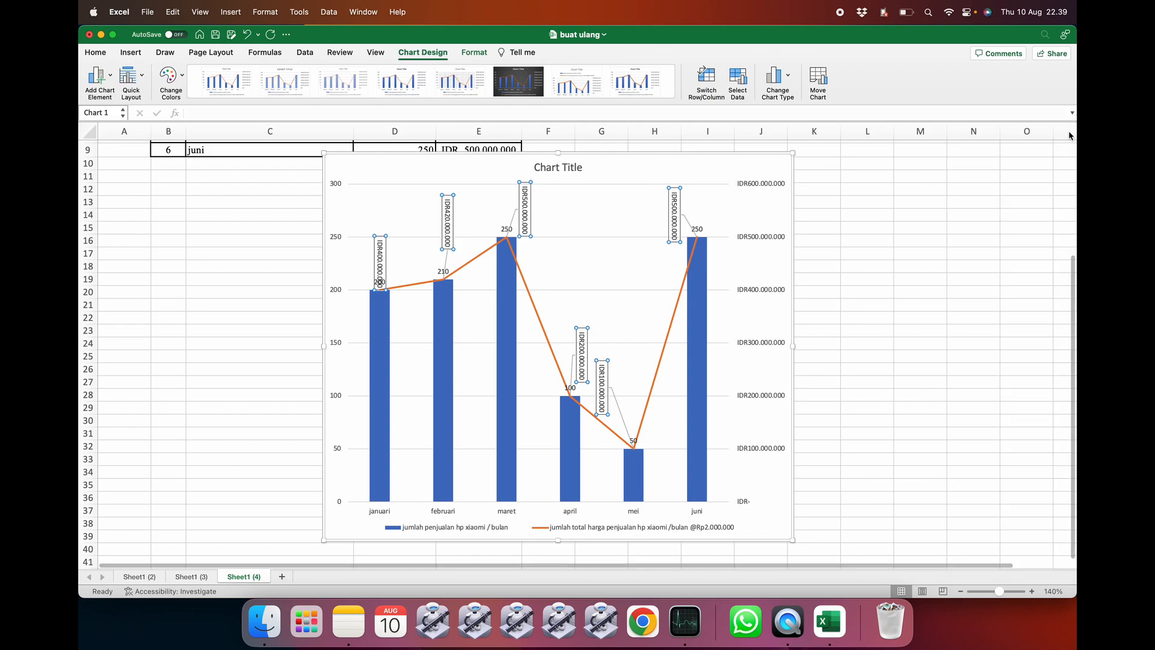
pyautogui.click(836, 224)
pyautogui.click(674, 208)
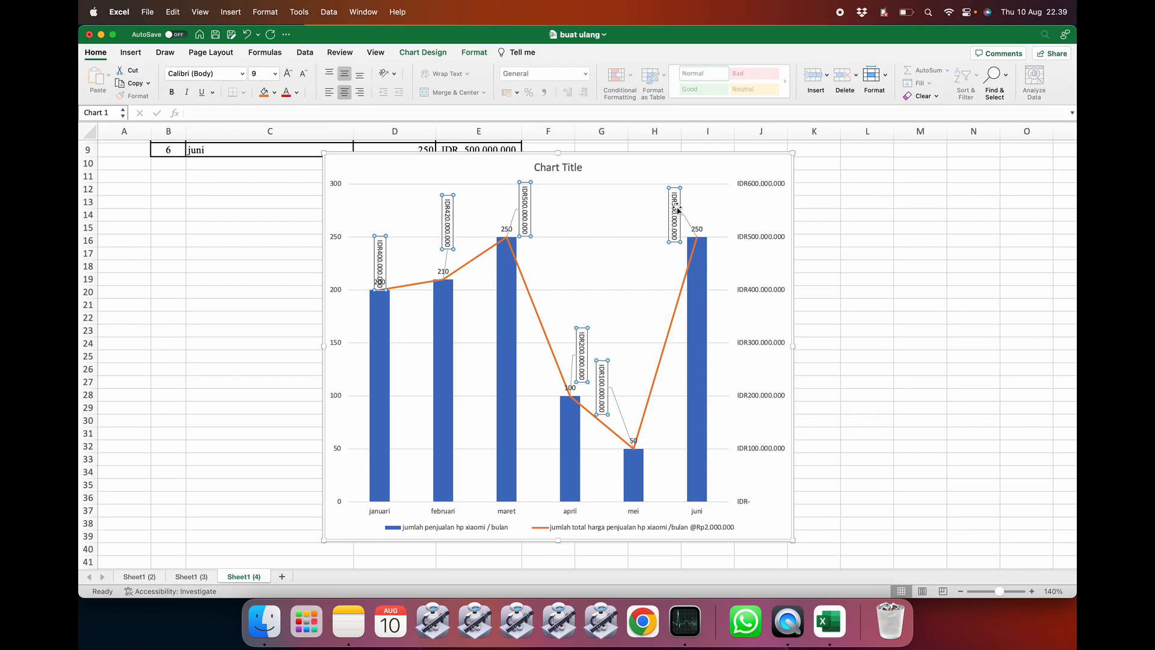
pyautogui.click(641, 256)
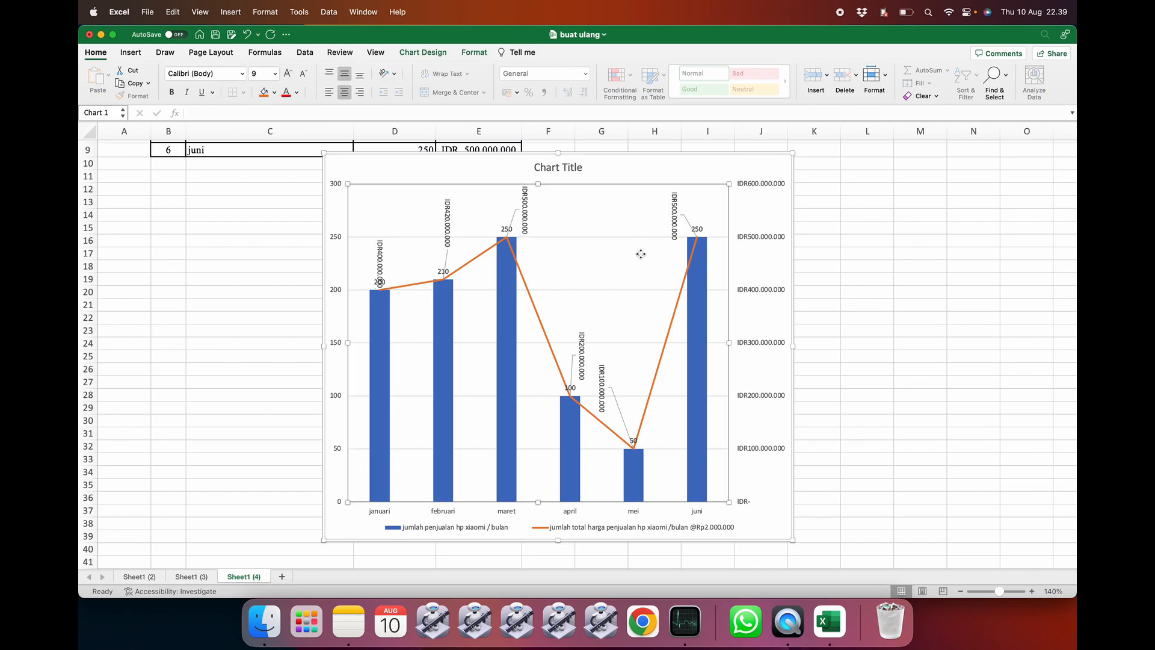
pyautogui.click(582, 352)
pyautogui.doubleClick(582, 352)
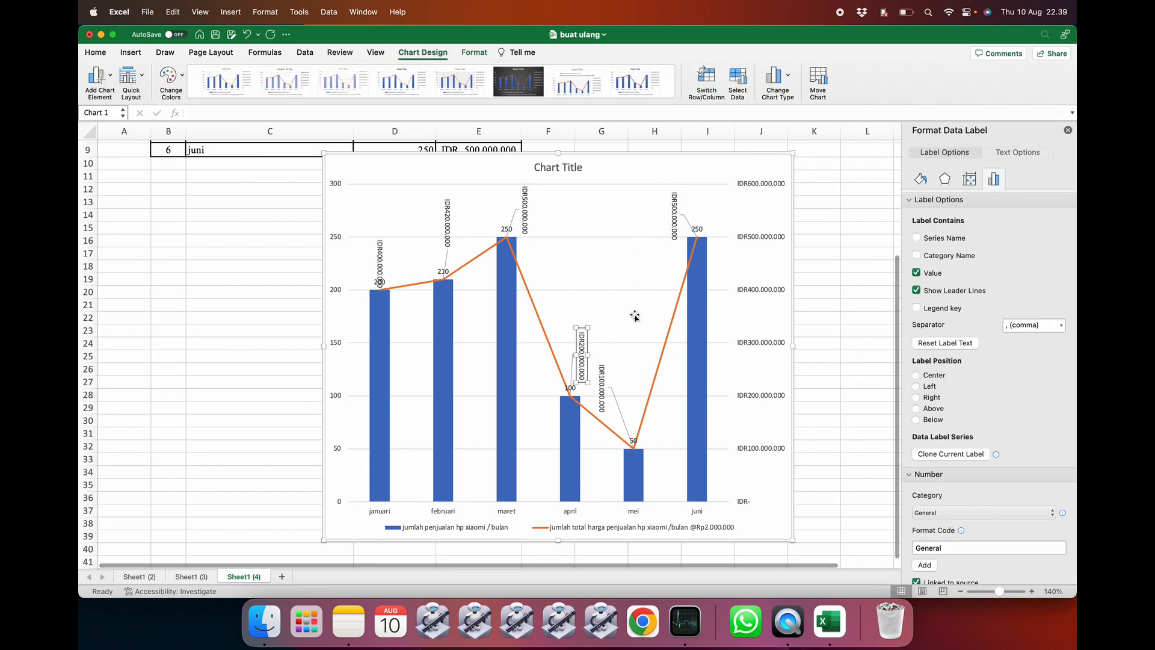
pyautogui.click(635, 316)
pyautogui.click(746, 271)
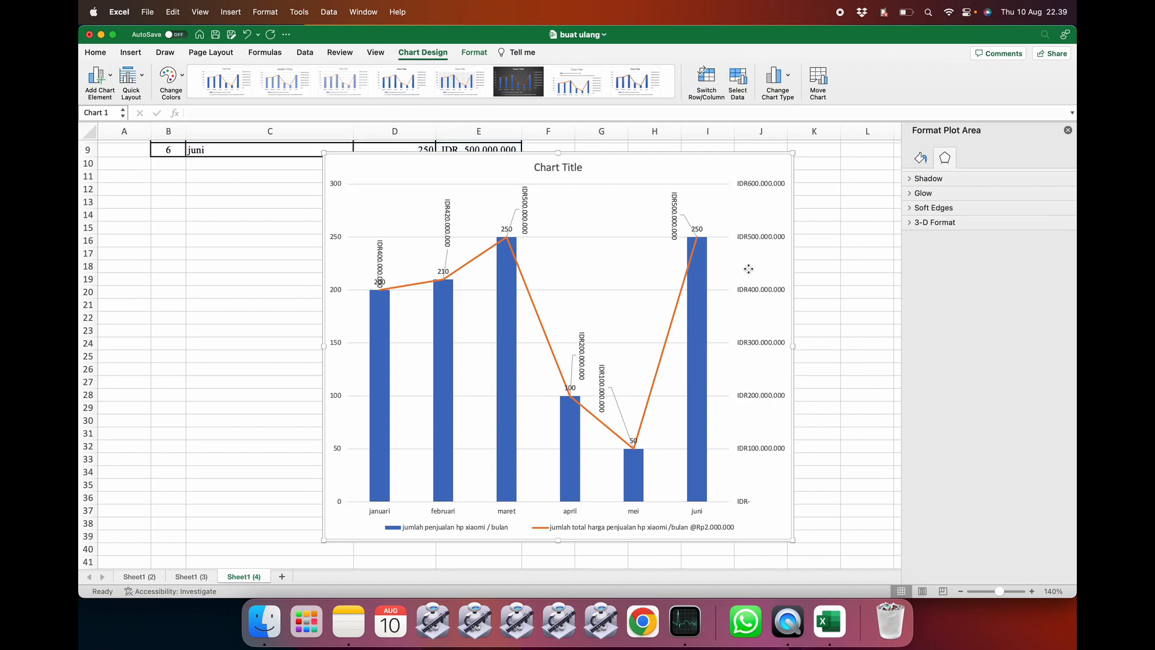
pyautogui.click(647, 264)
pyautogui.click(672, 222)
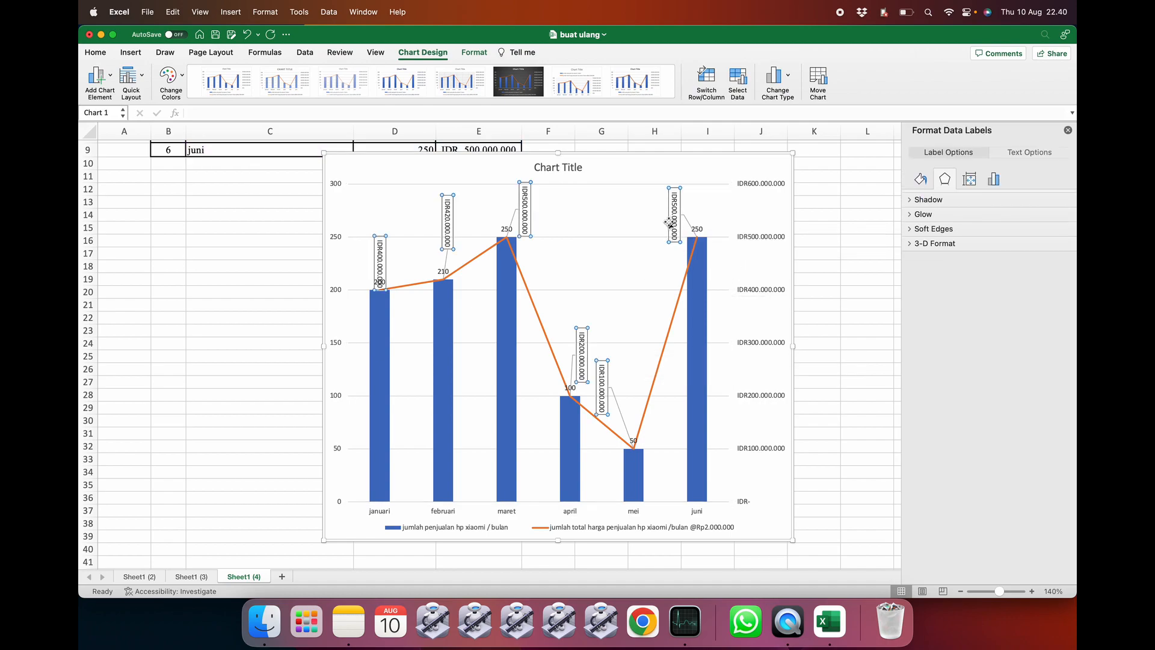
pyautogui.click(623, 251)
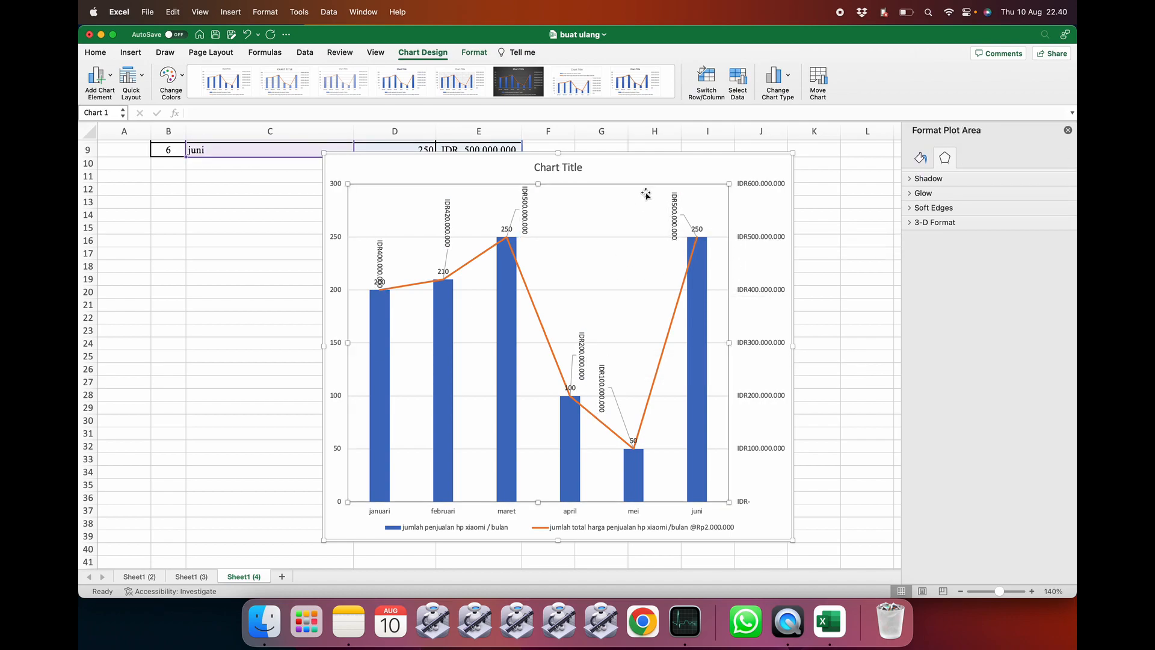
pyautogui.click(852, 240)
pyautogui.click(839, 293)
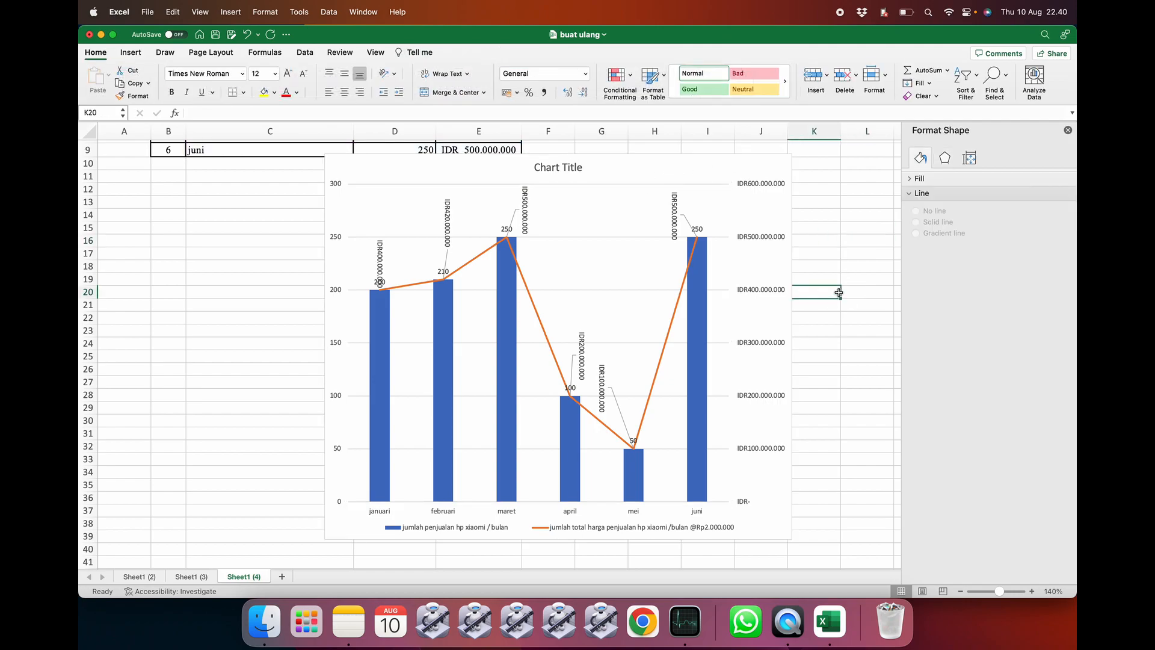
# - Move juni's total price label to the right of its column's top, beside the 250 label
pyautogui.click(675, 204)
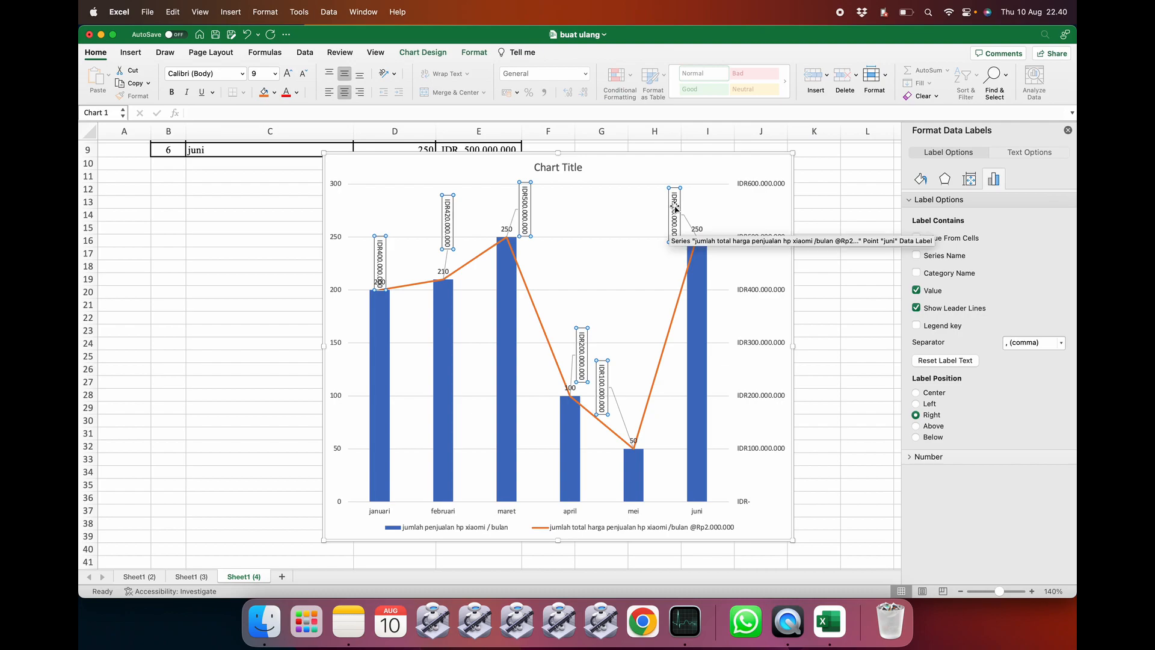
pyautogui.click(674, 207)
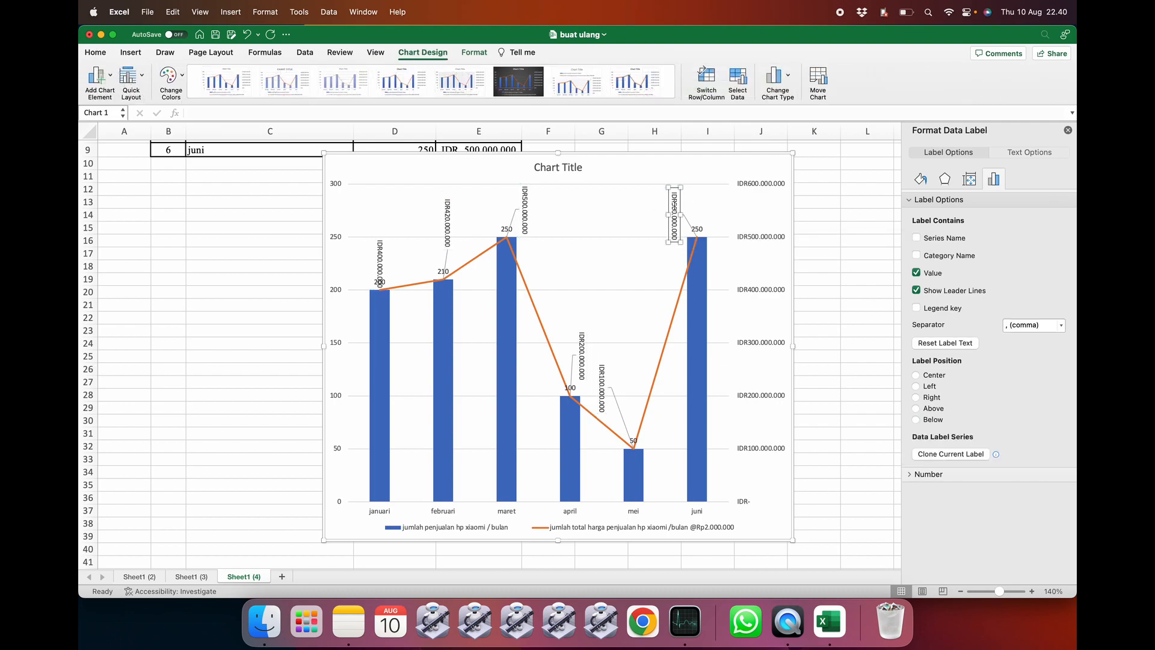
pyautogui.doubleClick(674, 206)
pyautogui.click(832, 288)
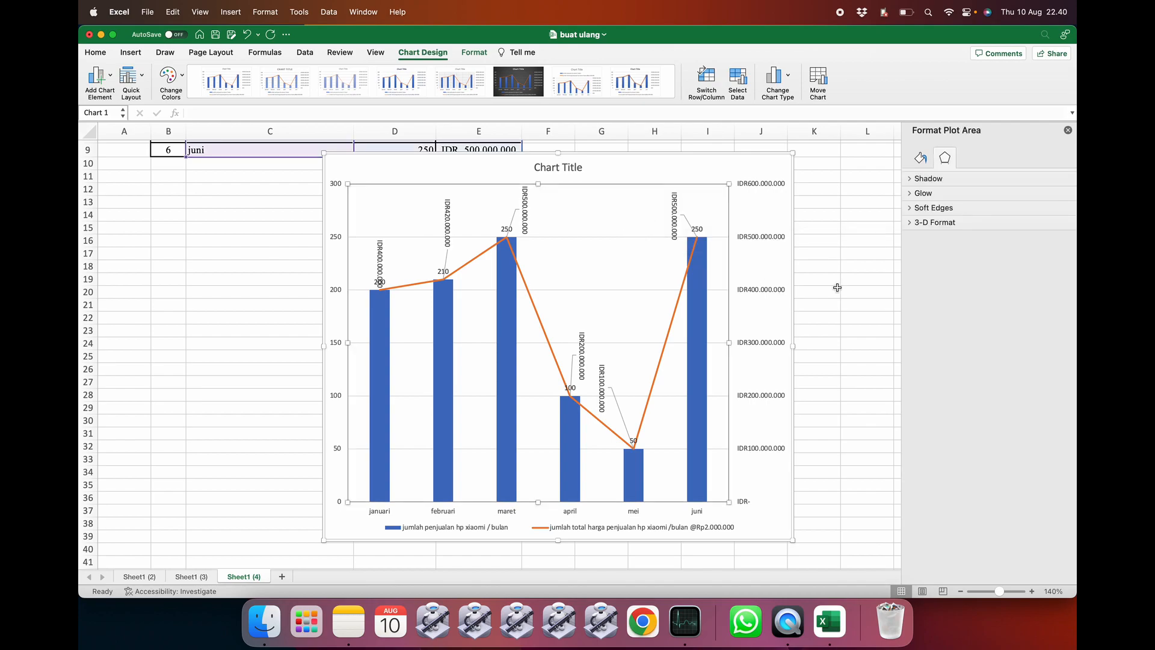
pyautogui.click(674, 206)
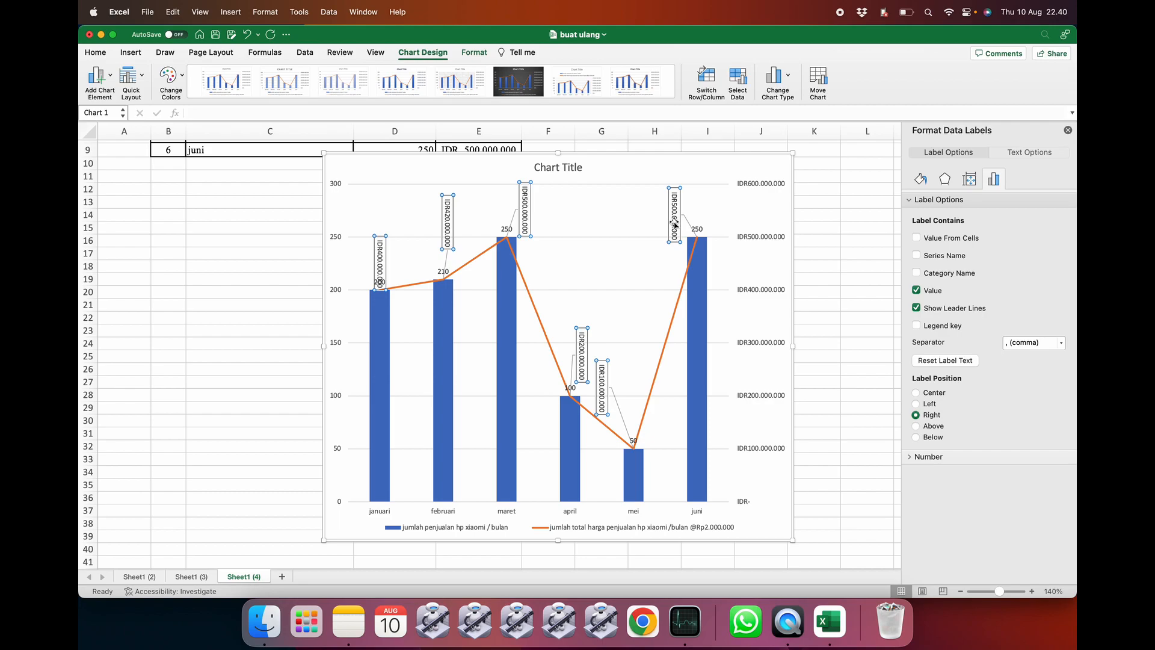
pyautogui.click(674, 222)
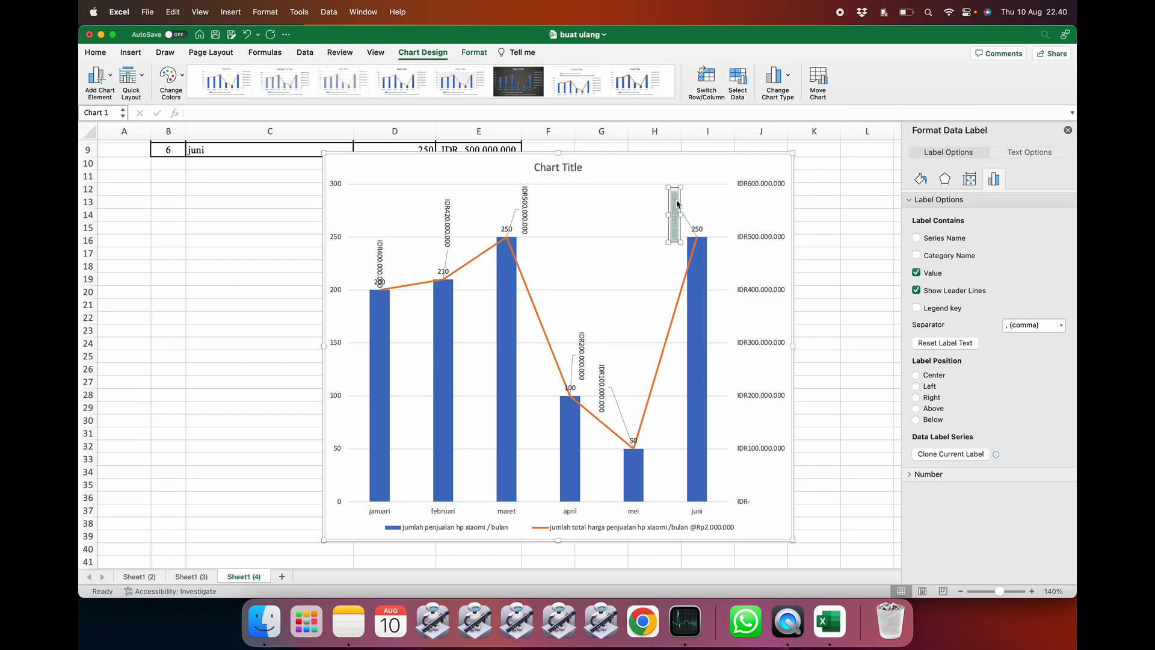
pyautogui.moveTo(668, 208); pyautogui.dragTo(646, 239)
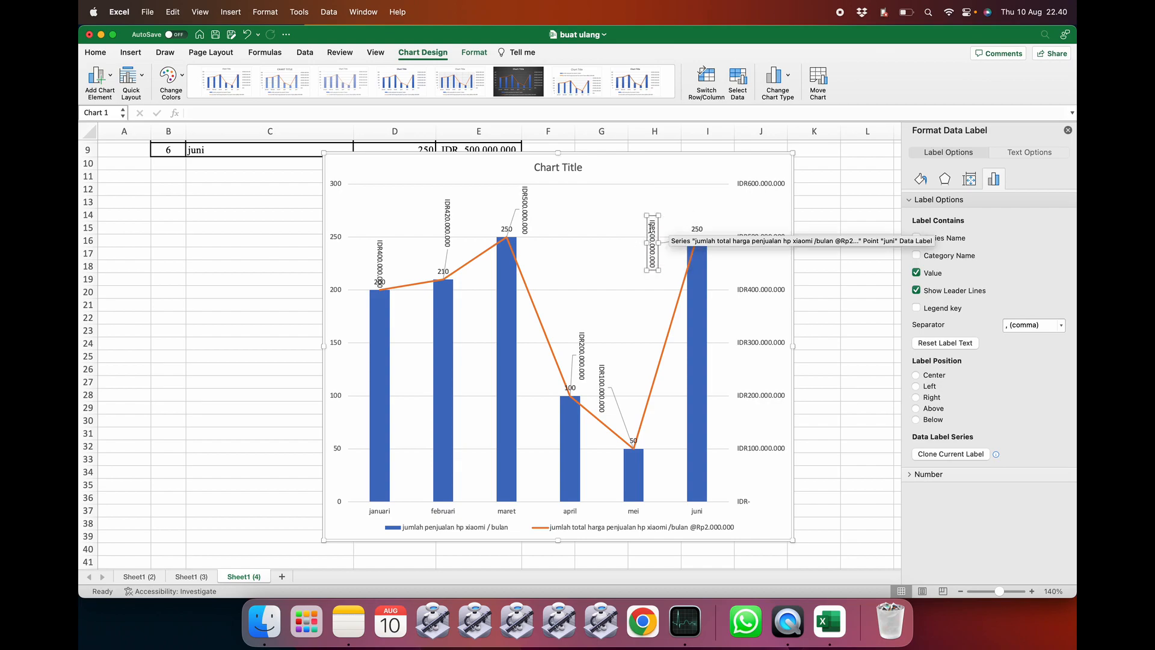
pyautogui.click(632, 250)
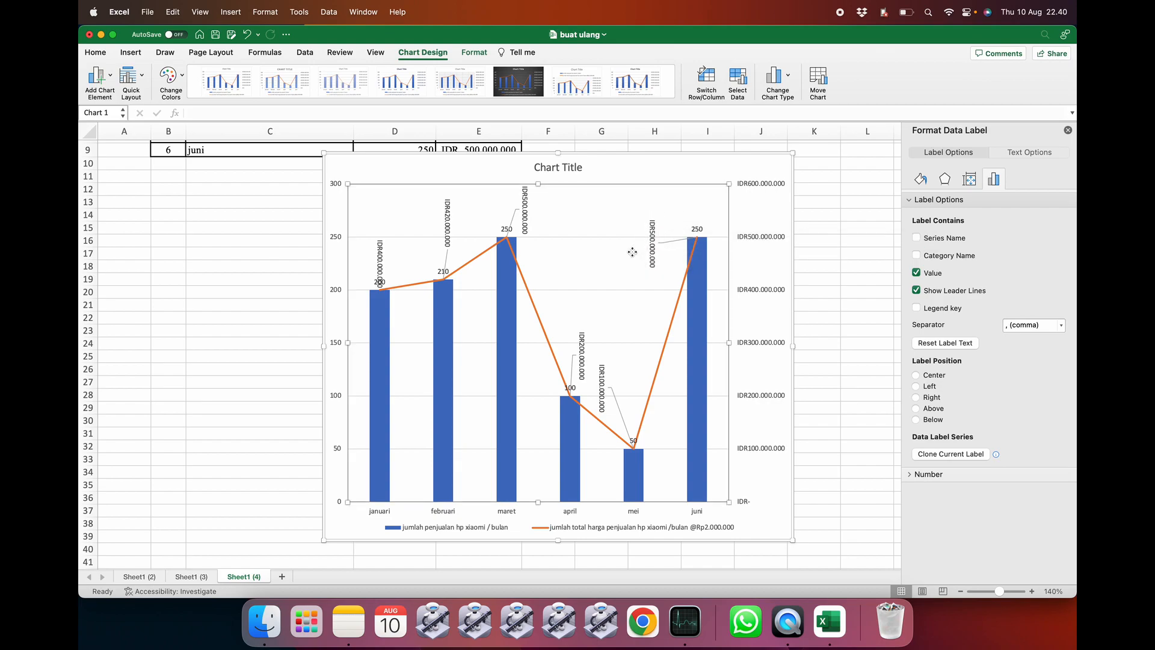
pyautogui.click(653, 241)
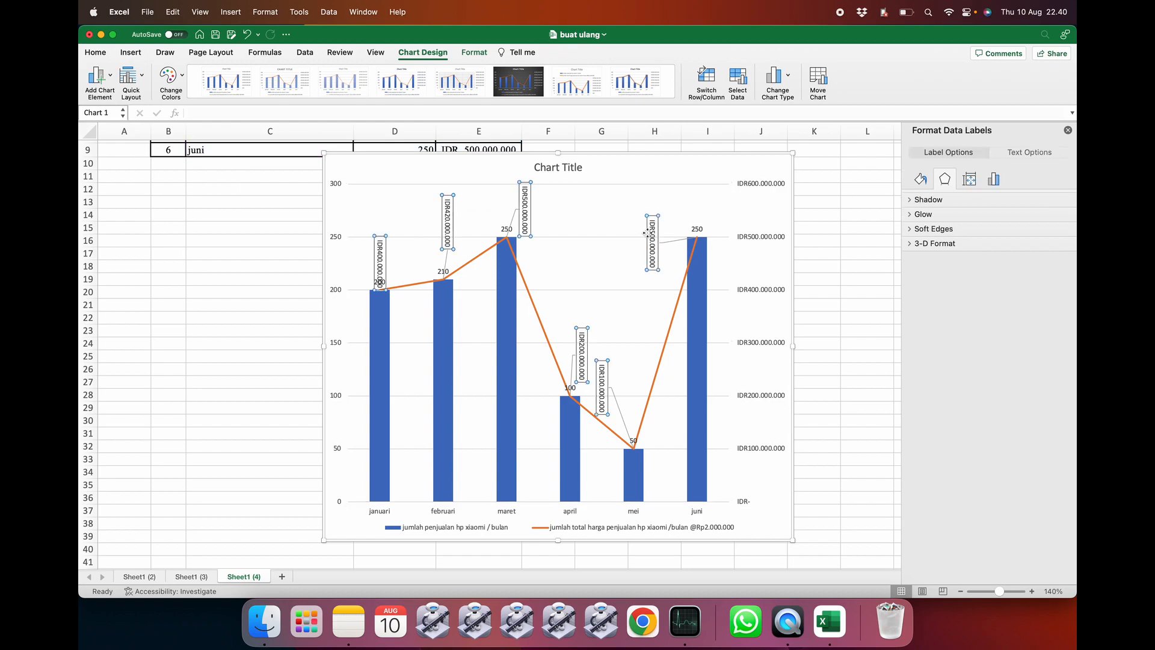
pyautogui.moveTo(649, 234); pyautogui.dragTo(714, 227)
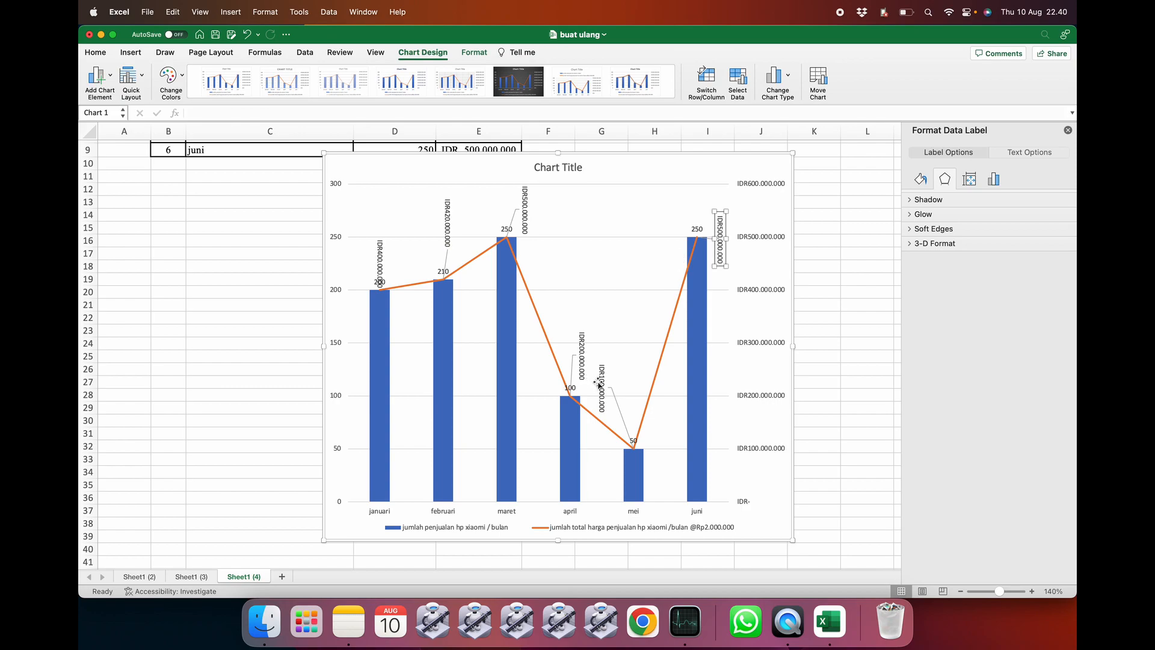
# - Move mei's, april's and maret's total price labels to the right of their columns
pyautogui.scroll(-3, 620, 388)
pyautogui.moveTo(602, 349); pyautogui.dragTo(645, 355)
pyautogui.moveTo(581, 322); pyautogui.dragTo(601, 329)
pyautogui.scroll(1, 553, 276)
pyautogui.moveTo(532, 212); pyautogui.dragTo(552, 241)
# - Move februari's and januari's total price labels to the right of their columns, with januari's below the line
pyautogui.click(448, 205)
pyautogui.moveTo(448, 206); pyautogui.dragTo(469, 244)
pyautogui.click(379, 242)
pyautogui.moveTo(380, 242); pyautogui.dragTo(403, 290)
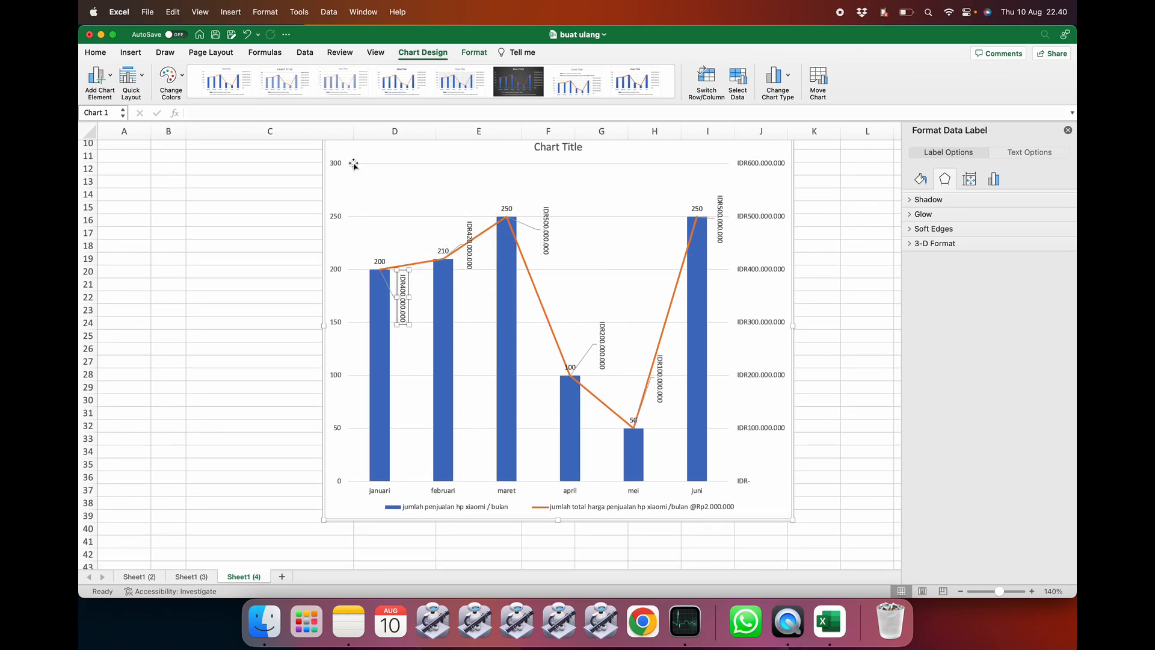
# - Shrink the chart from its upper-left corner and move it so that it starts around cell D13
pyautogui.scroll(3, 377, 196)
pyautogui.moveTo(326, 180); pyautogui.dragTo(415, 268)
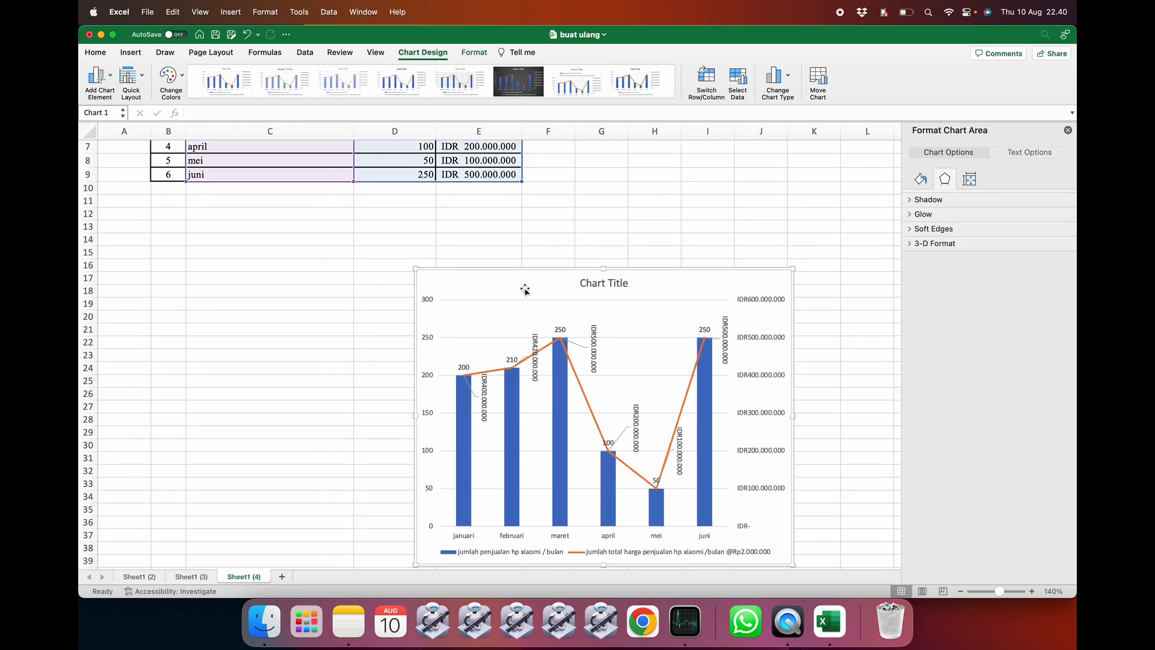
pyautogui.moveTo(523, 283); pyautogui.dragTo(489, 247)
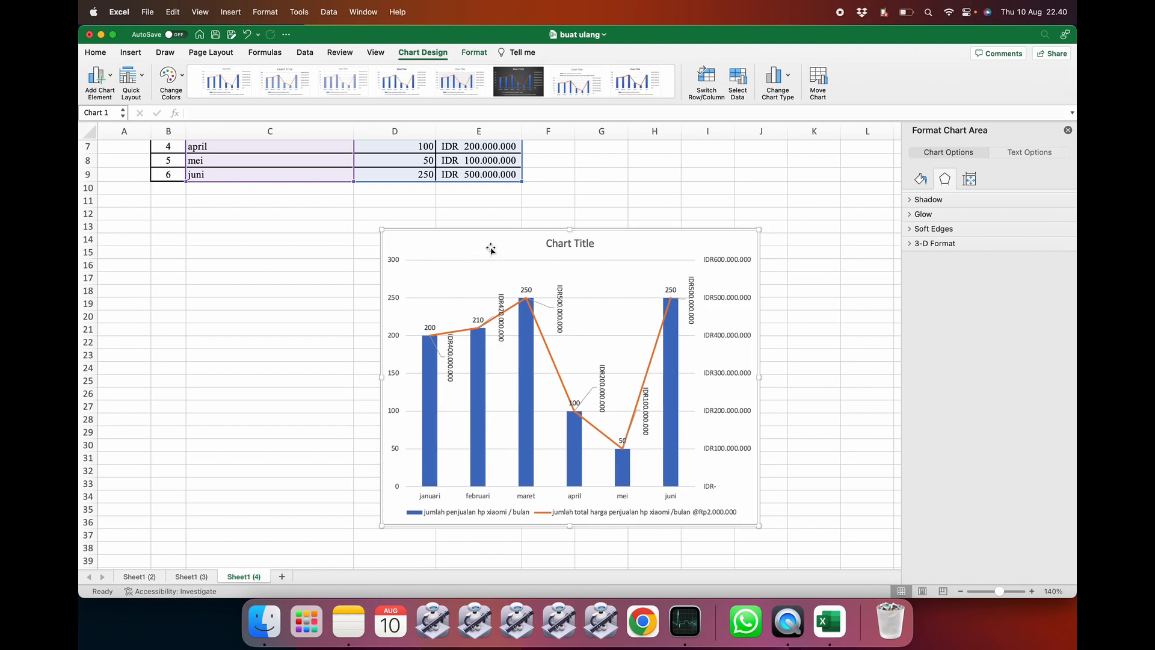
# - Change januari's xiaomi unit sales in D4 to 50 and check the chart against the new value
pyautogui.scroll(5, 354, 283)
pyautogui.click(335, 351)
pyautogui.scroll(-1, 459, 249)
pyautogui.click(421, 208)
pyautogui.write('50')
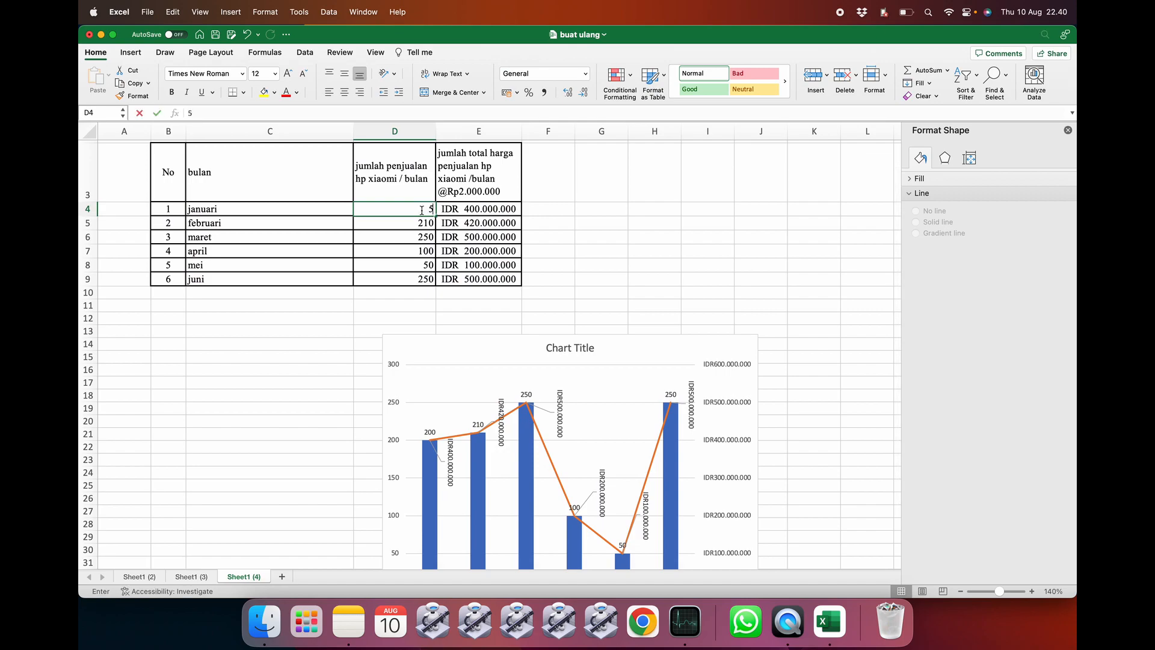
pyautogui.press('Return')
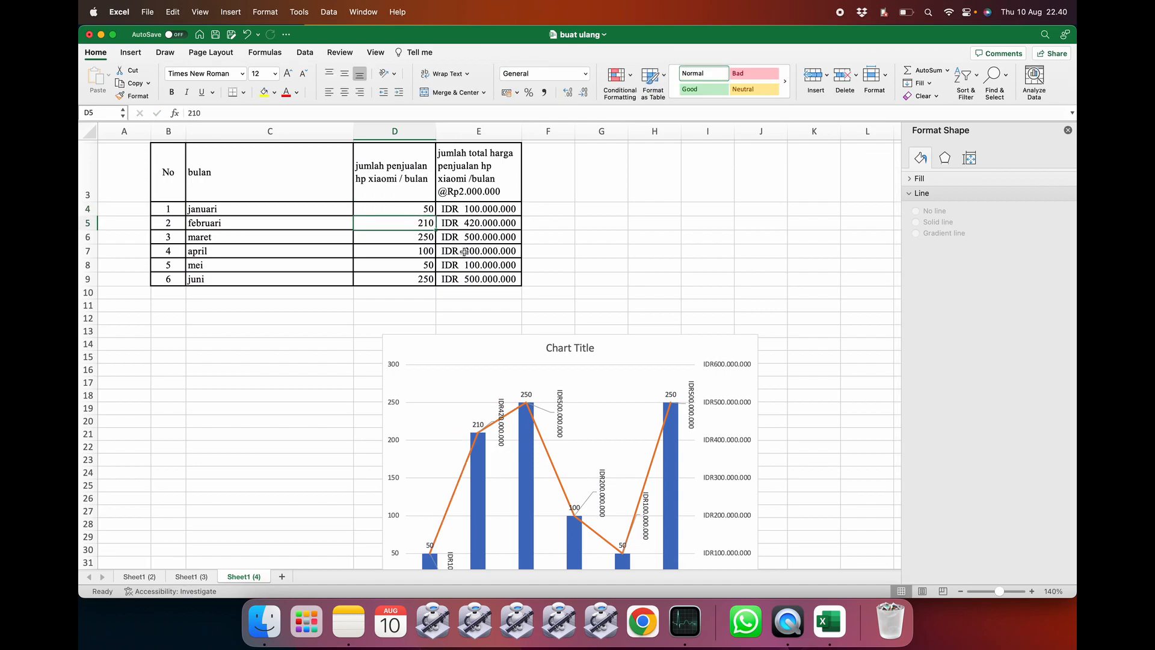
pyautogui.scroll(-5, 464, 252)
pyautogui.scroll(3, 464, 251)
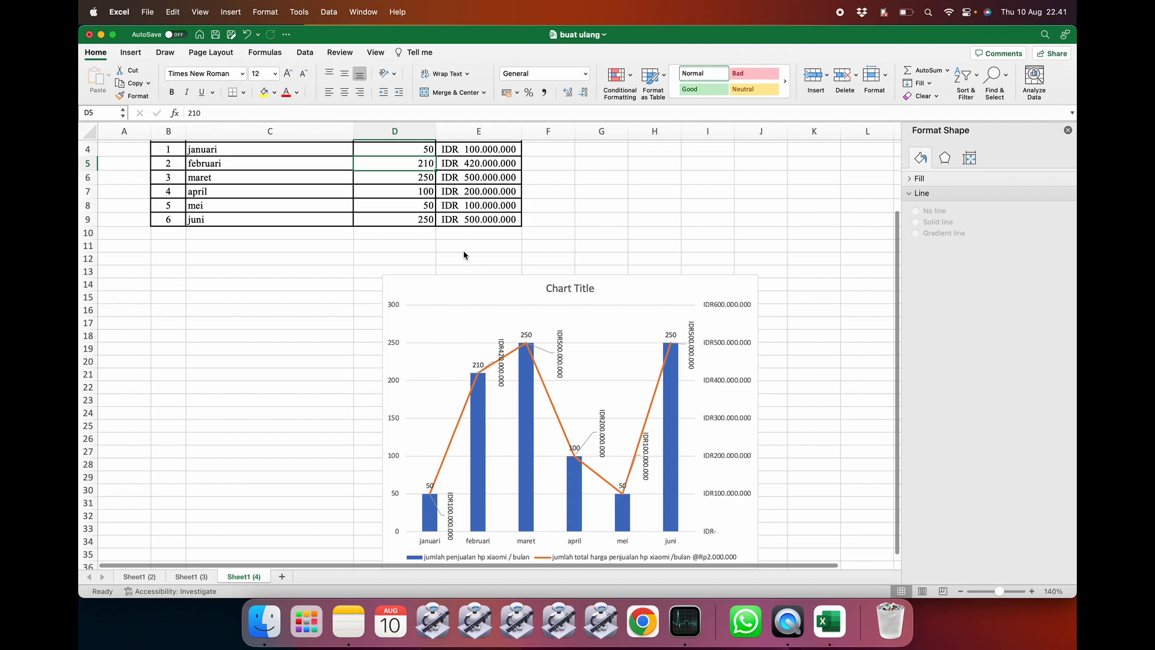
# - Replace the chart title with "total pendapatan"
pyautogui.click(577, 288)
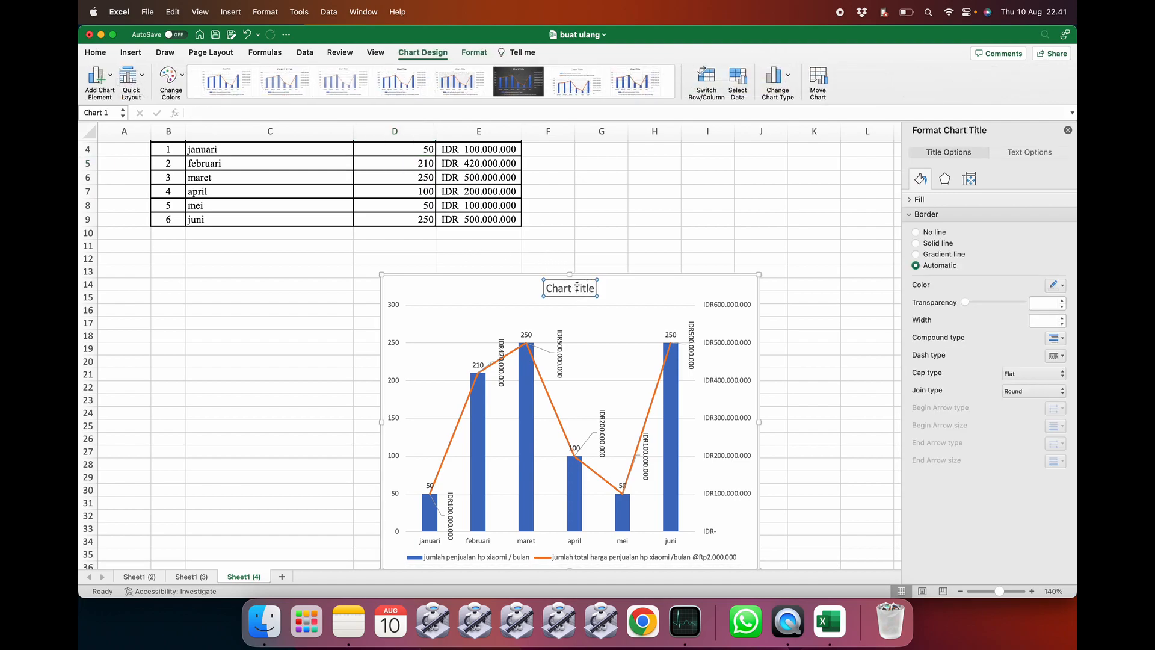
pyautogui.tripleClick(561, 288)
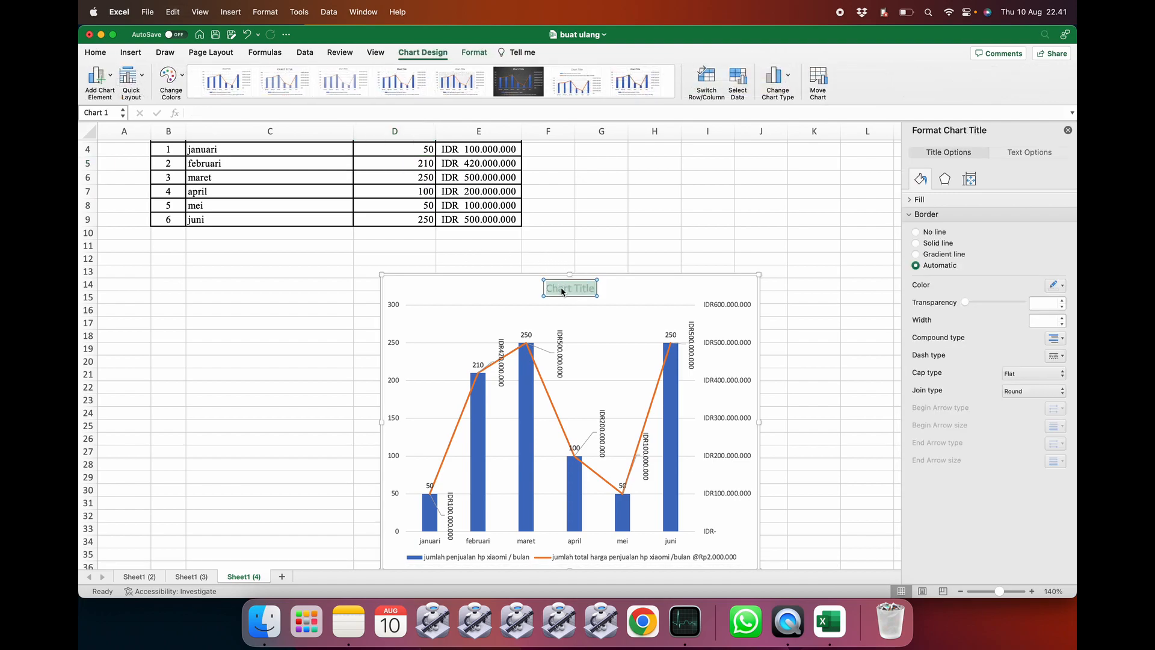
pyautogui.write('total pen')
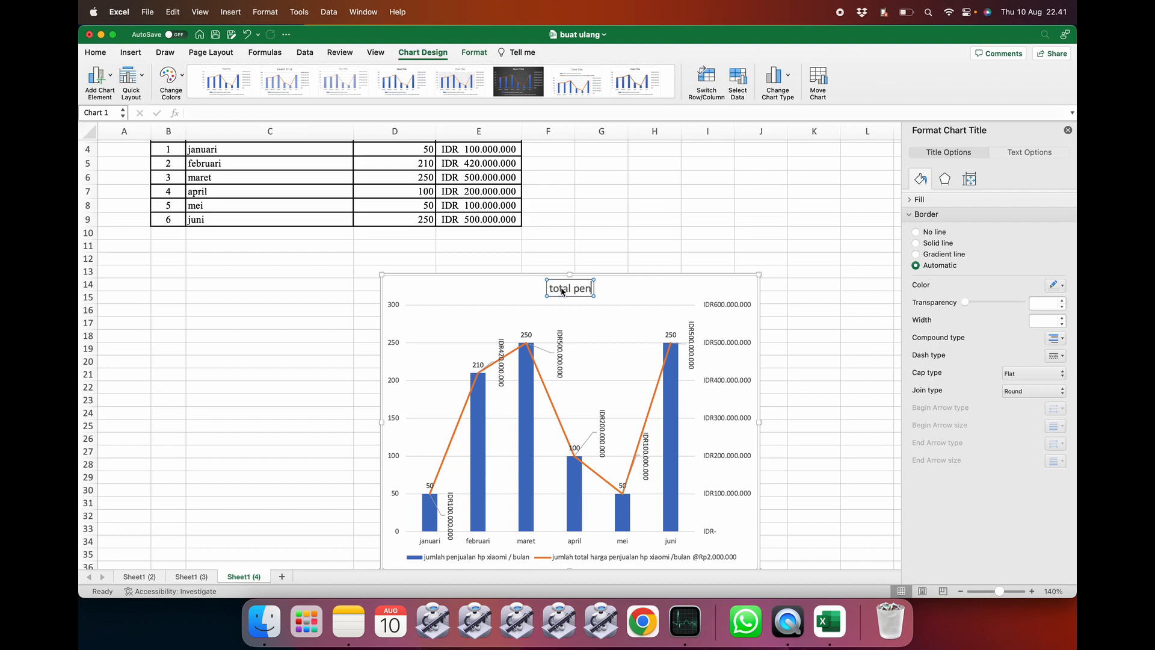
pyautogui.write('dapatan')
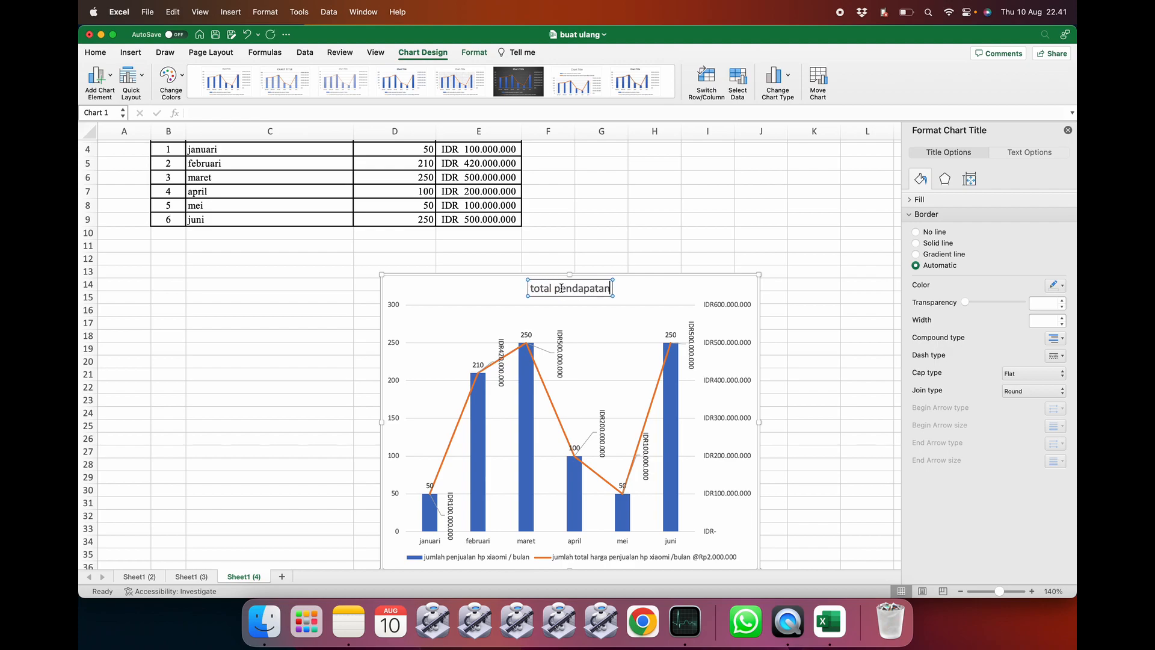
pyautogui.press('Return')
pyautogui.press('BackSpace')
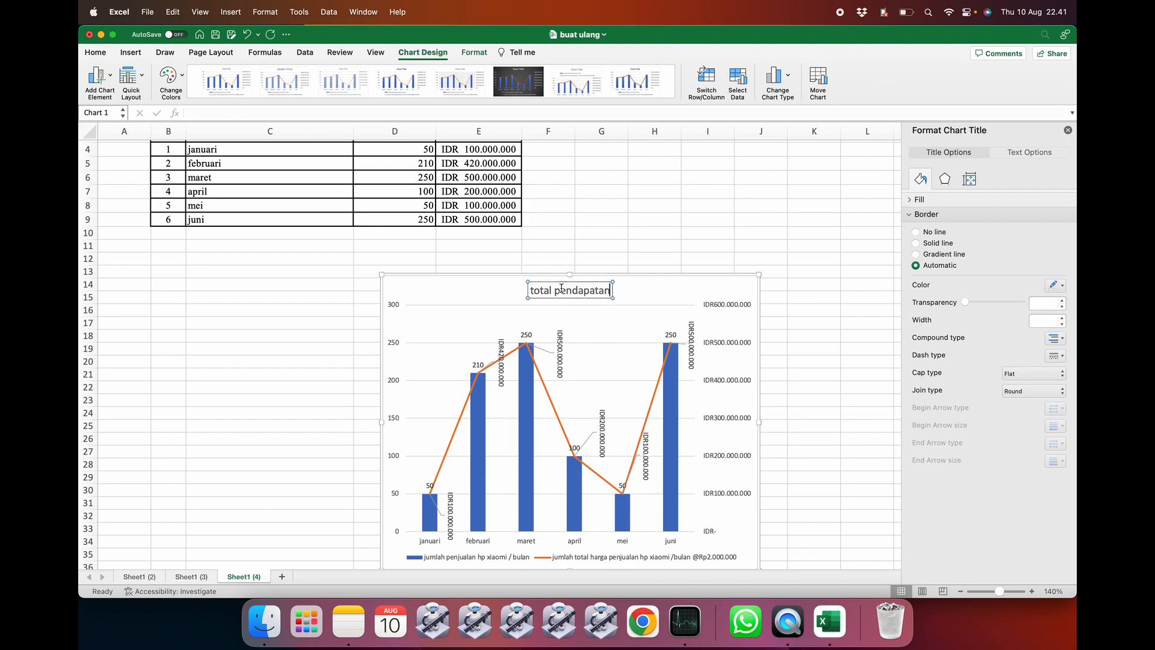
pyautogui.click(464, 329)
# - Add primary horizontal and primary vertical axis titles to the chart
pyautogui.scroll(-2, 465, 360)
pyautogui.scroll(-1, 465, 360)
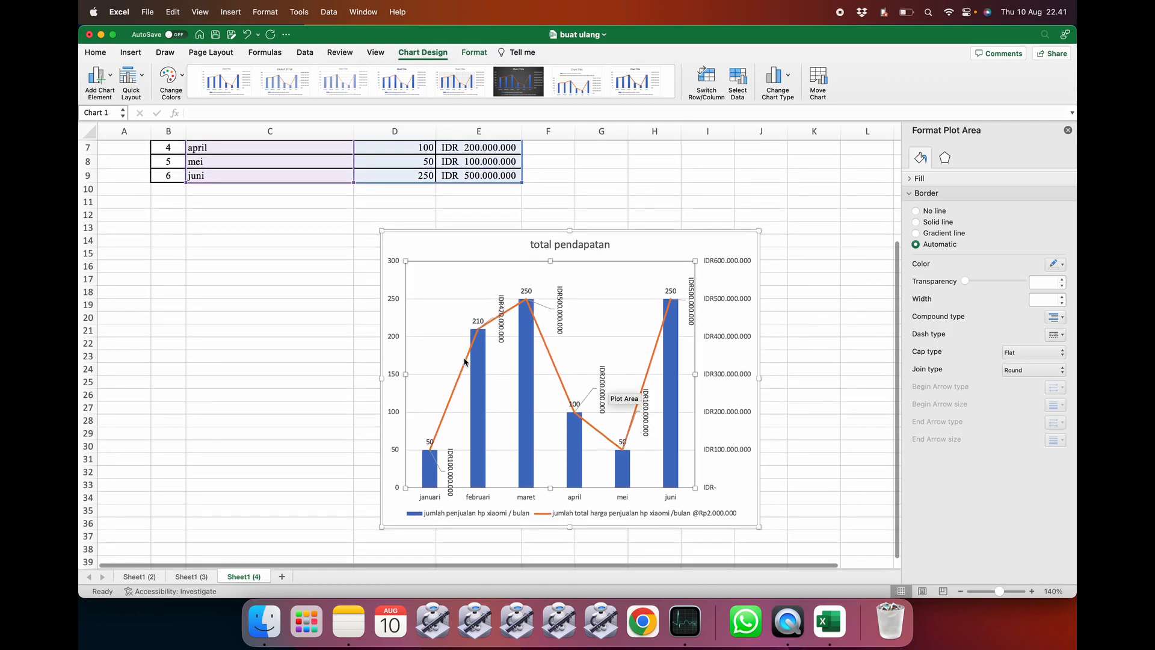
pyautogui.click(98, 75)
pyautogui.moveTo(116, 111)
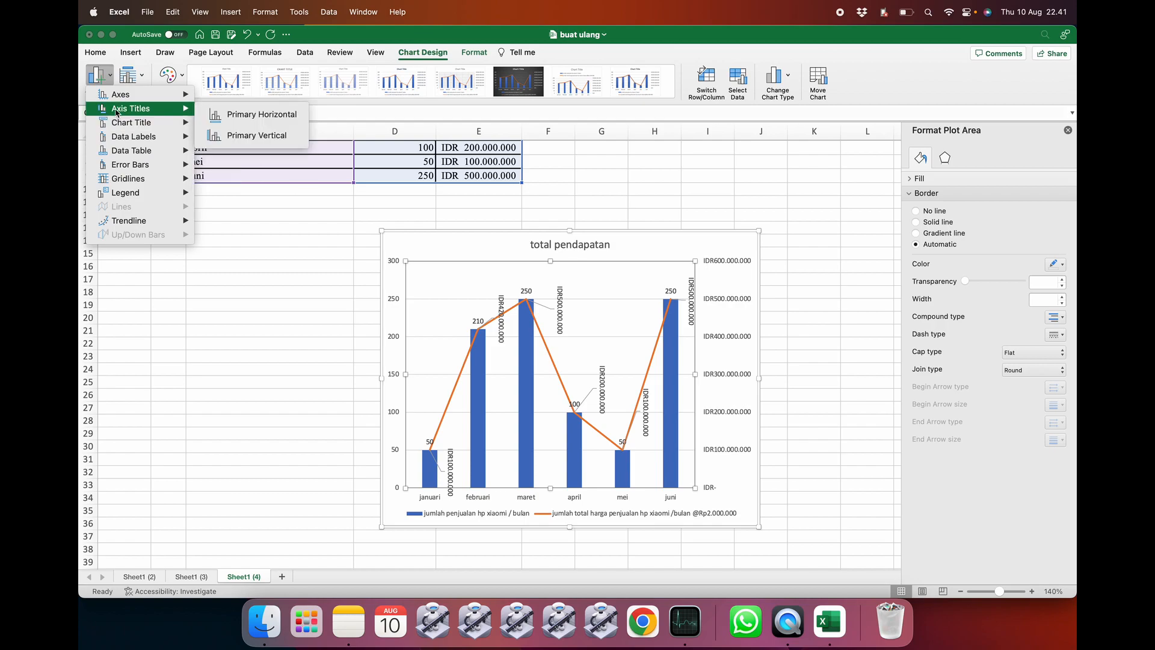
pyautogui.click(256, 114)
pyautogui.click(99, 77)
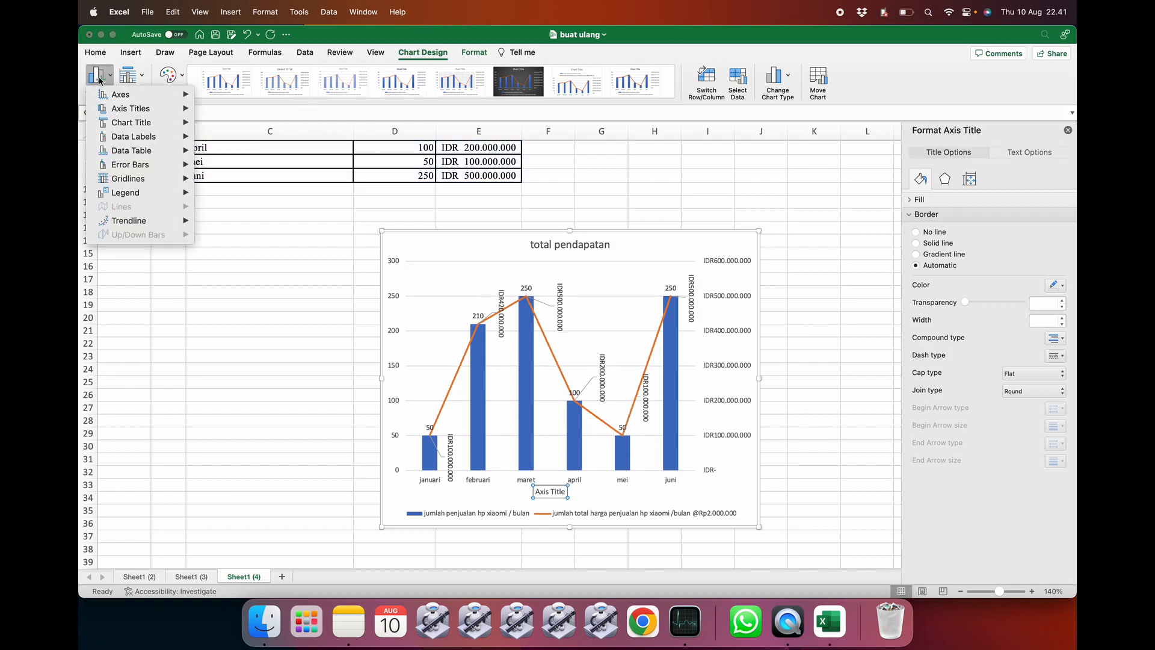
pyautogui.moveTo(120, 116)
pyautogui.click(212, 134)
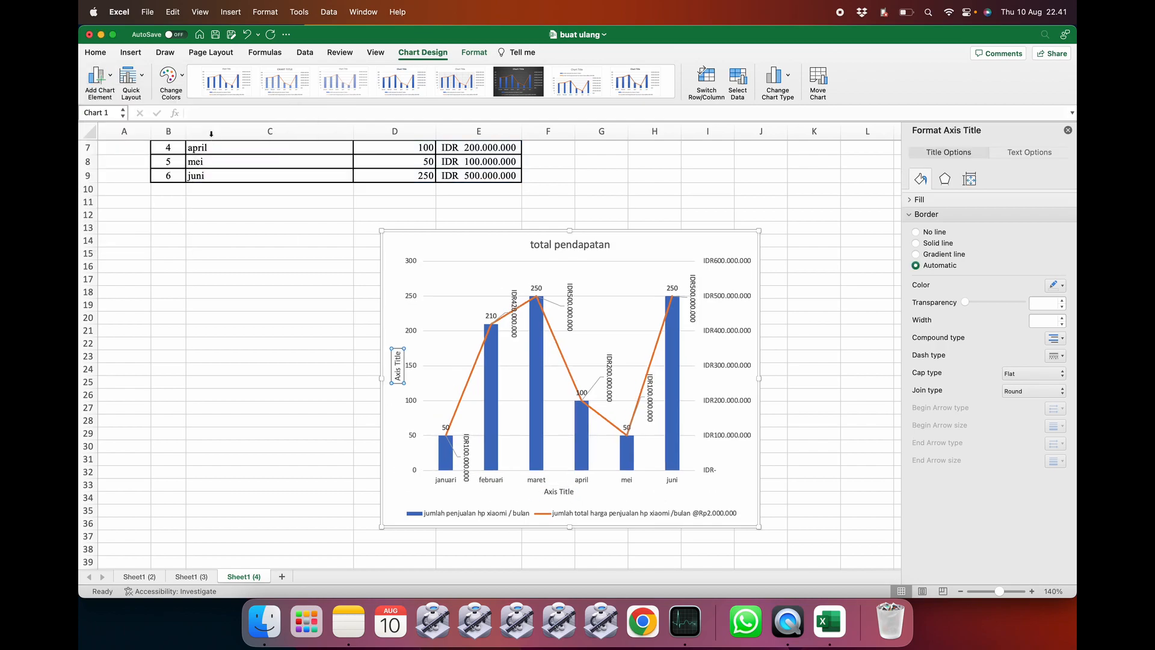
# - Replace the vertical axis title text with "jumlah penjualan ite"
pyautogui.click(398, 363)
pyautogui.press('super+a')
pyautogui.press('BackSpace')
pyautogui.write('jumlah penjualan item')
pyautogui.press('BackSpace')
# - Replace the horizontal axis title text with "bulan"
pyautogui.click(561, 492)
pyautogui.press('super+a')
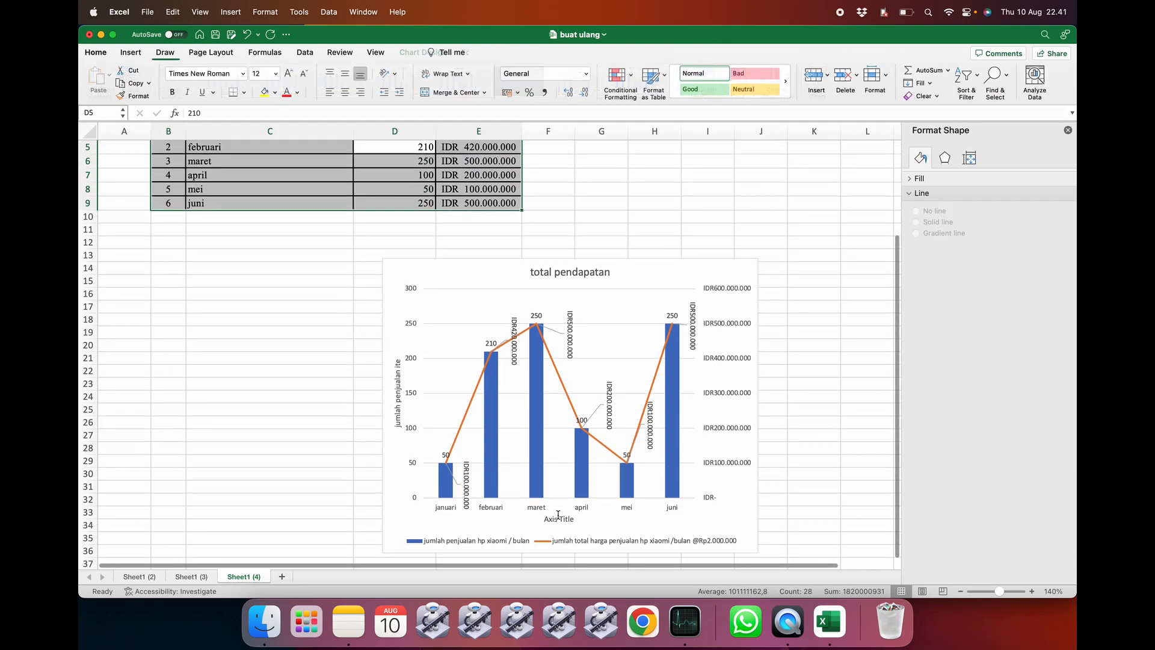
pyautogui.click(558, 518)
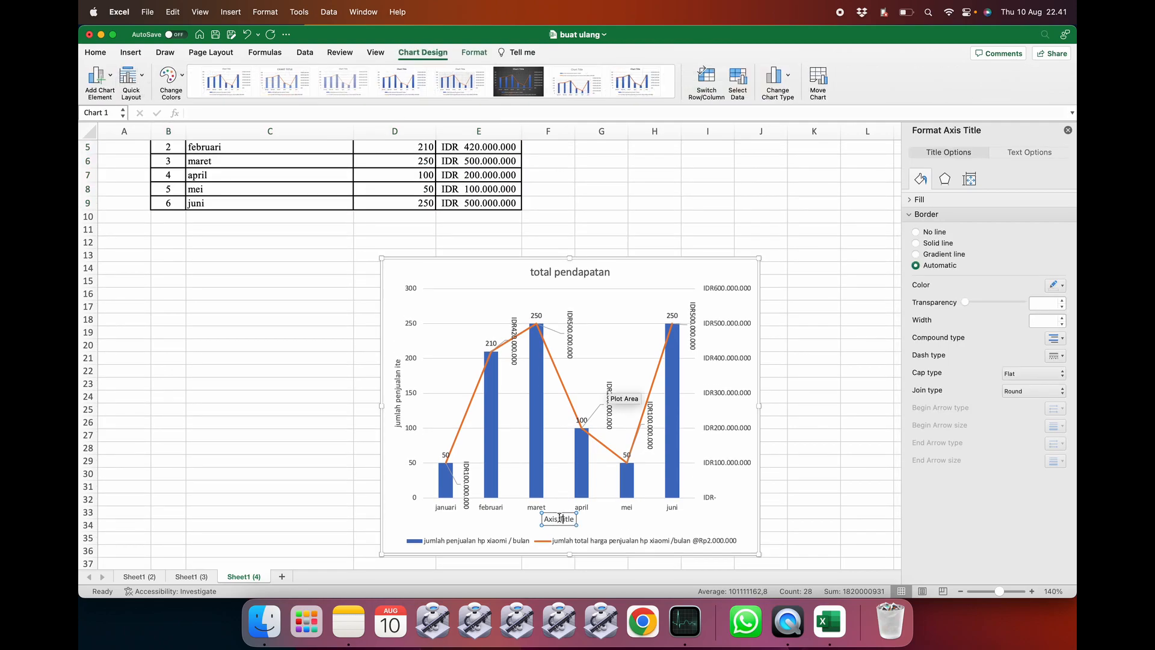
pyautogui.press('BackSpace')
pyautogui.press('BackSpace')
pyautogui.press('BackSpace')
pyautogui.press('BackSpace')
pyautogui.press('BackSpace')
pyautogui.press('BackSpace')
pyautogui.press('BackSpace')
pyautogui.press('BackSpace')
pyautogui.press('BackSpace')
pyautogui.press('BackSpace')
pyautogui.write('bulan')
# - Move the chart up to the right of the data table, its upper edge level with the header row
pyautogui.click(813, 433)
pyautogui.scroll(5, 812, 430)
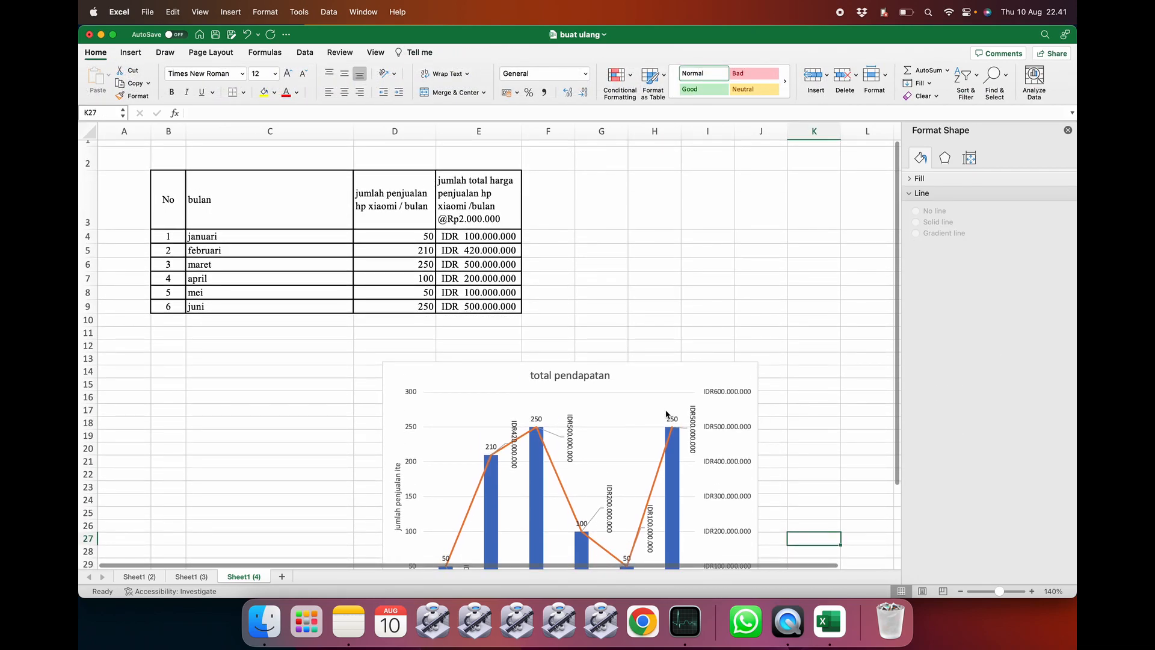
pyautogui.moveTo(638, 373); pyautogui.dragTo(770, 176)
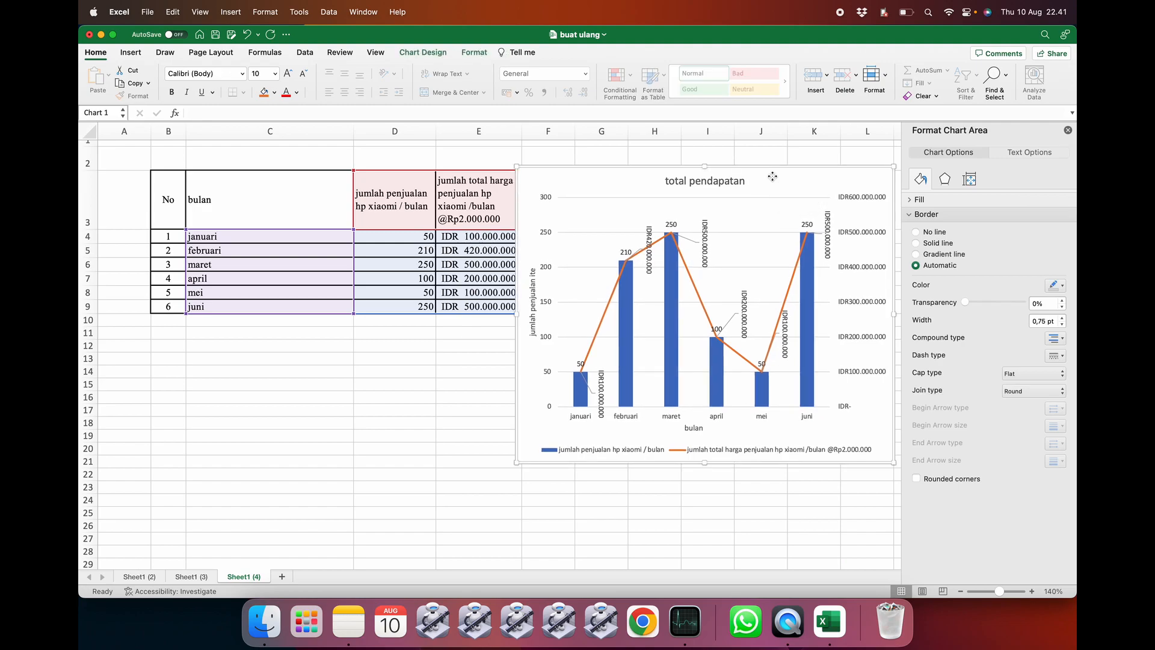
# - Close the chart formatting pane and move the total pendapatan chart right so it clears the data table's last column
pyautogui.click(1068, 129)
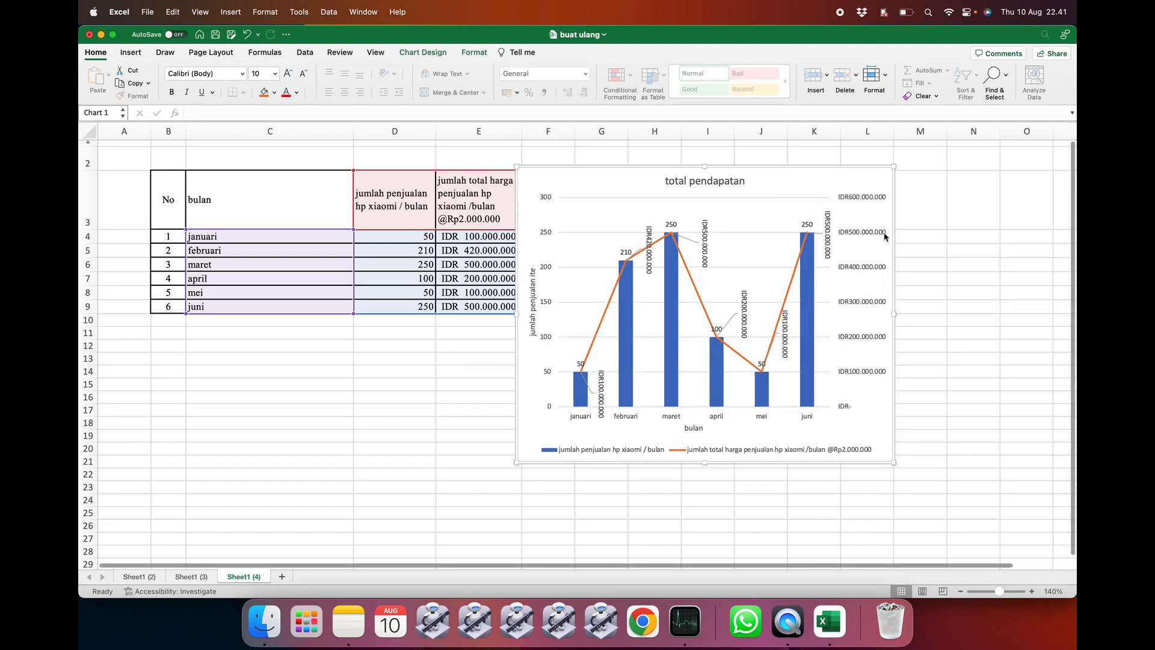
pyautogui.click(424, 394)
pyautogui.moveTo(658, 180); pyautogui.dragTo(708, 182)
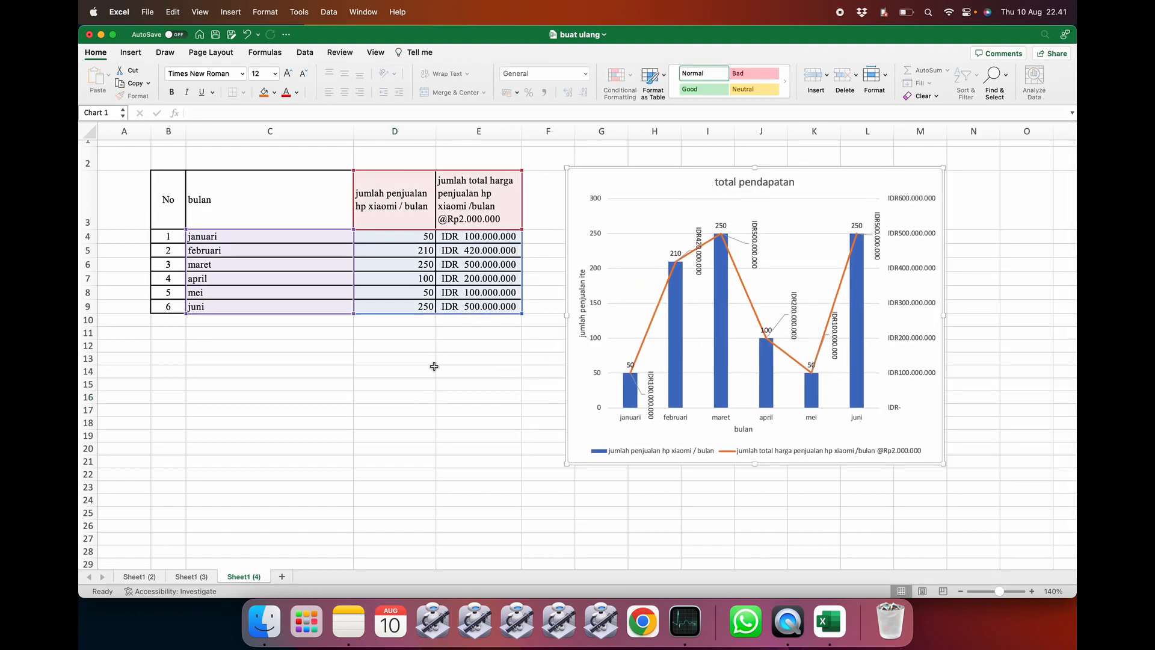
pyautogui.click(433, 368)
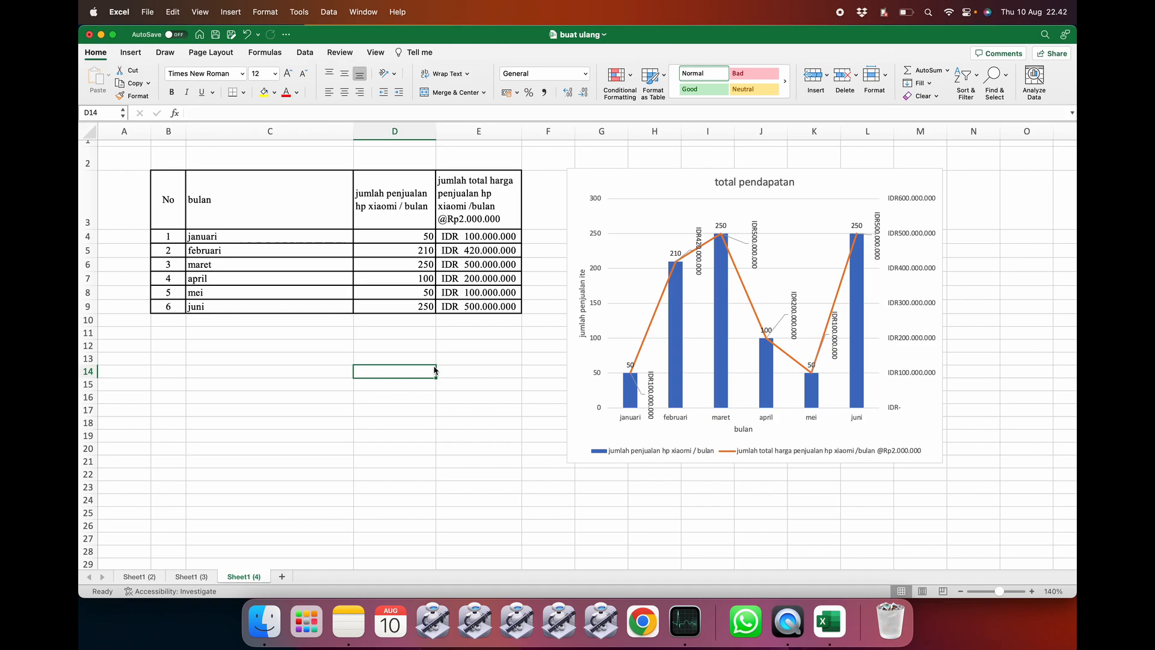
# - Review the finished tables and charts on Sheet1 (2), Sheet1 (3) and Sheet1 (4)
pyautogui.click(192, 577)
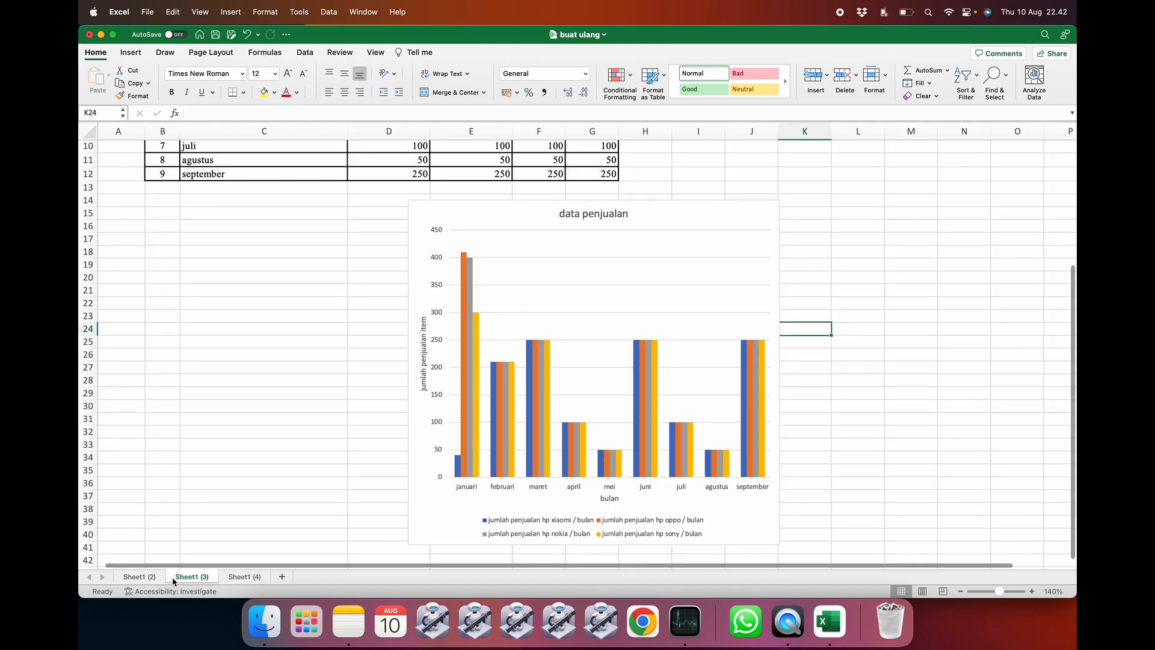
pyautogui.click(151, 578)
pyautogui.click(181, 578)
pyautogui.click(241, 574)
pyautogui.click(140, 577)
pyautogui.click(364, 349)
pyautogui.click(389, 303)
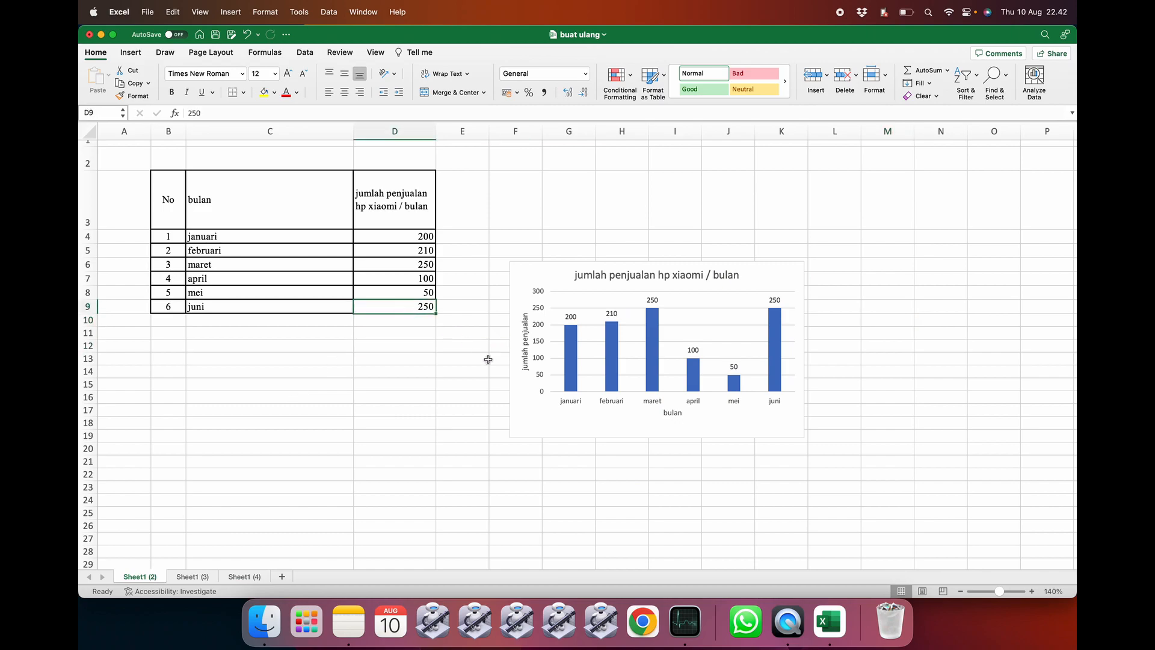
pyautogui.click(191, 577)
pyautogui.scroll(5, 405, 372)
pyautogui.scroll(-5, 405, 373)
pyautogui.scroll(-2, 406, 373)
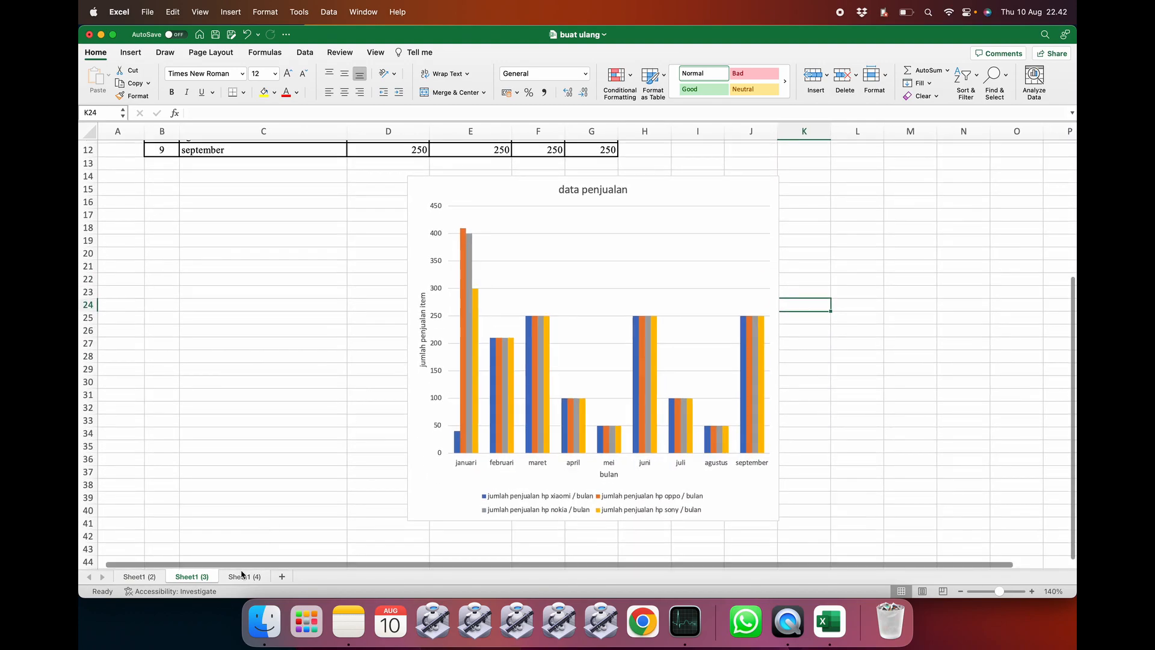
pyautogui.click(244, 577)
pyautogui.click(468, 361)
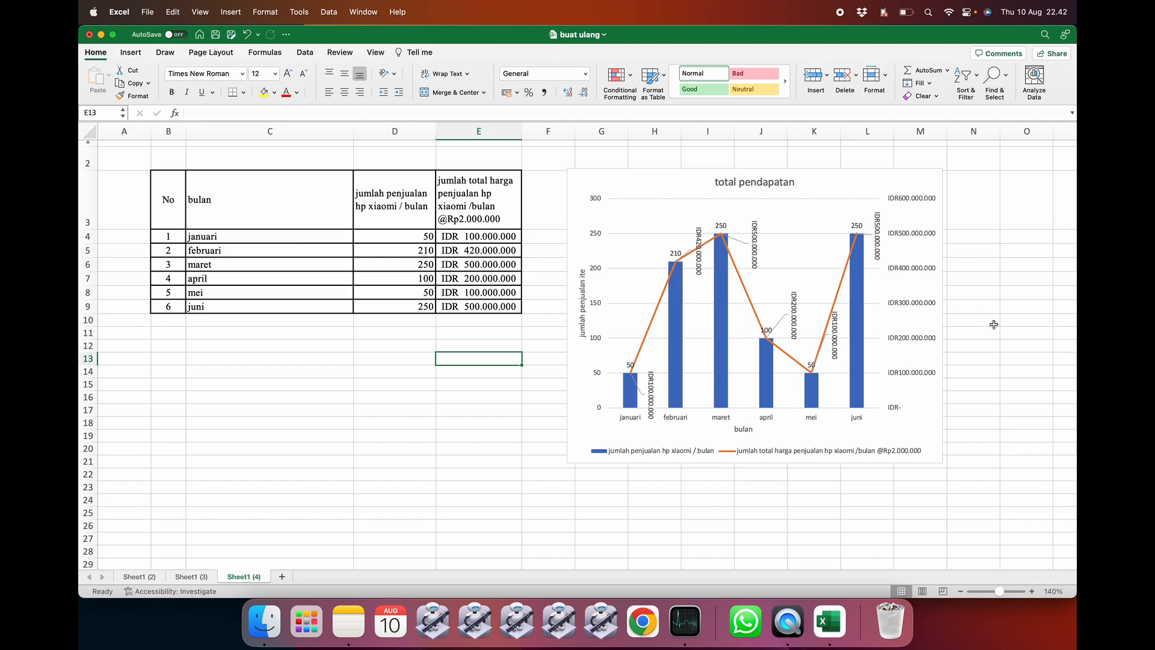
pyautogui.click(129, 53)
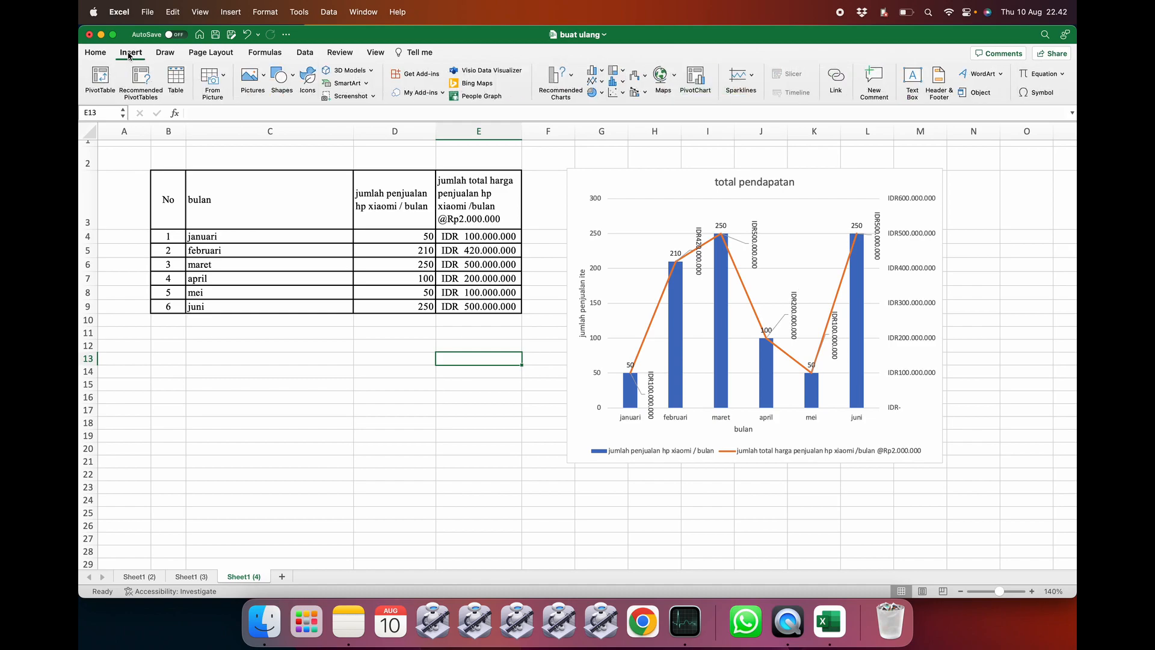
pyautogui.click(564, 77)
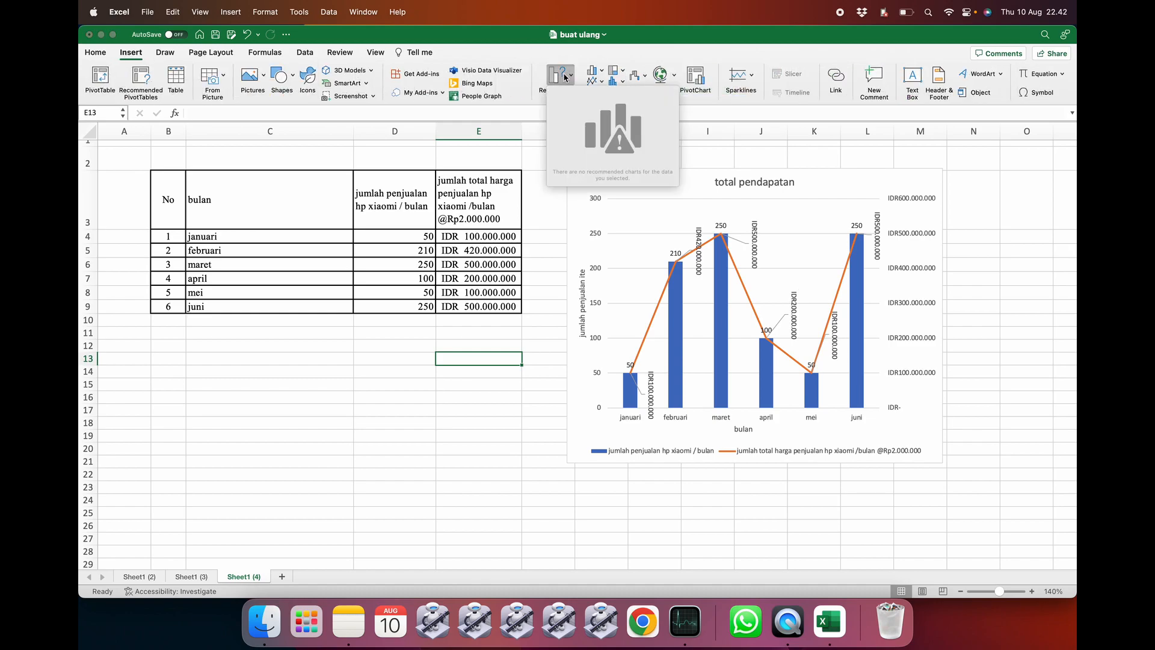
pyautogui.click(422, 451)
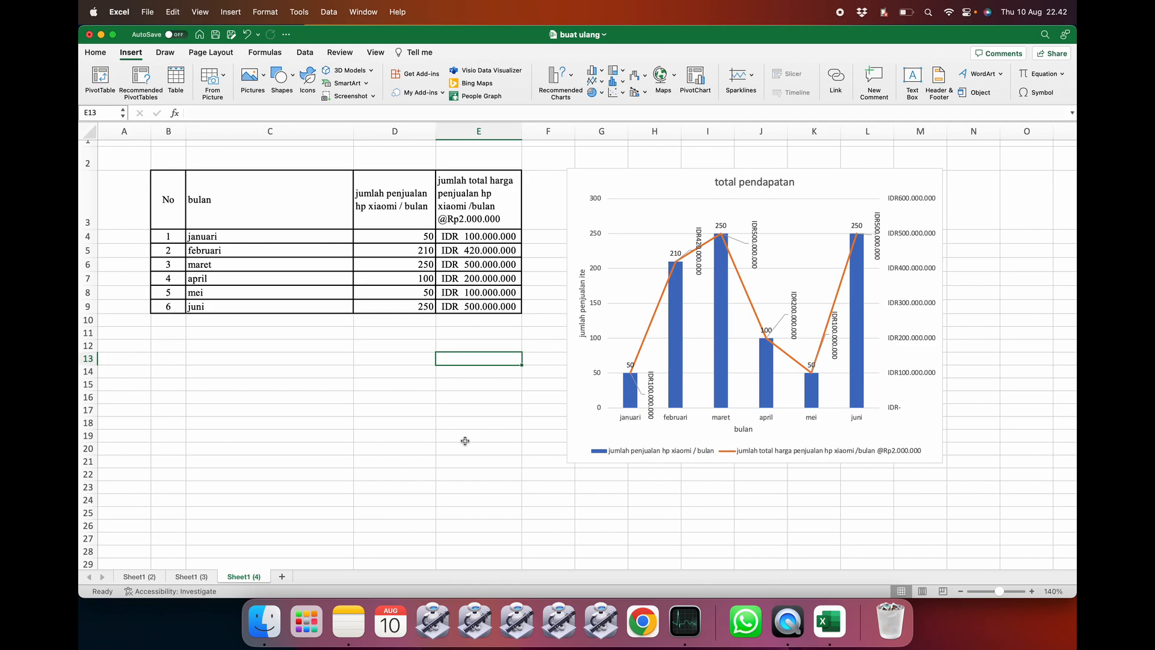
pyautogui.click(391, 414)
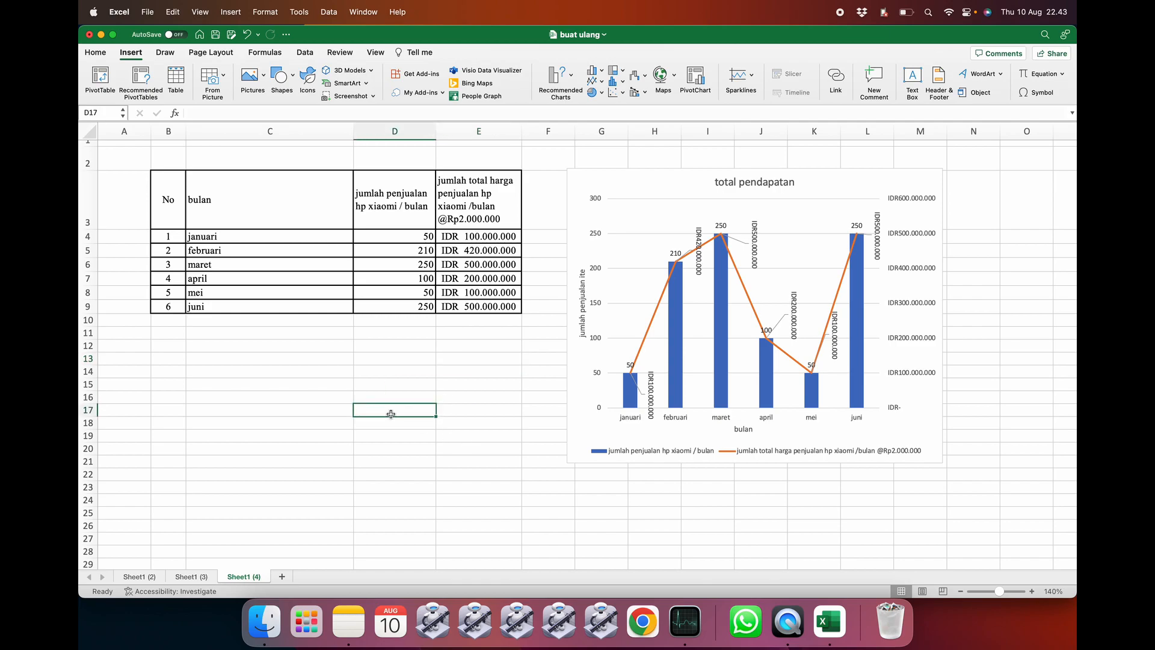